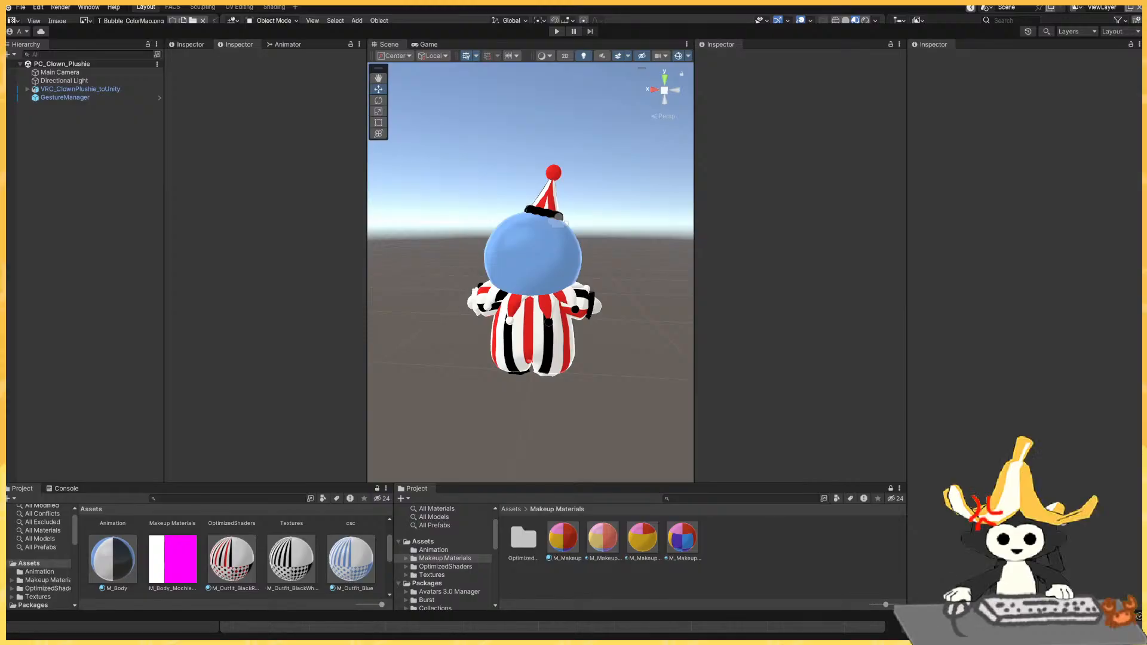
Narrow the two inspectors beside the scene so that the Scene view becomes wider.
{"action": "left_click_drag", "start_coordinate": [908, 311], "coordinate": [1013, 306]}
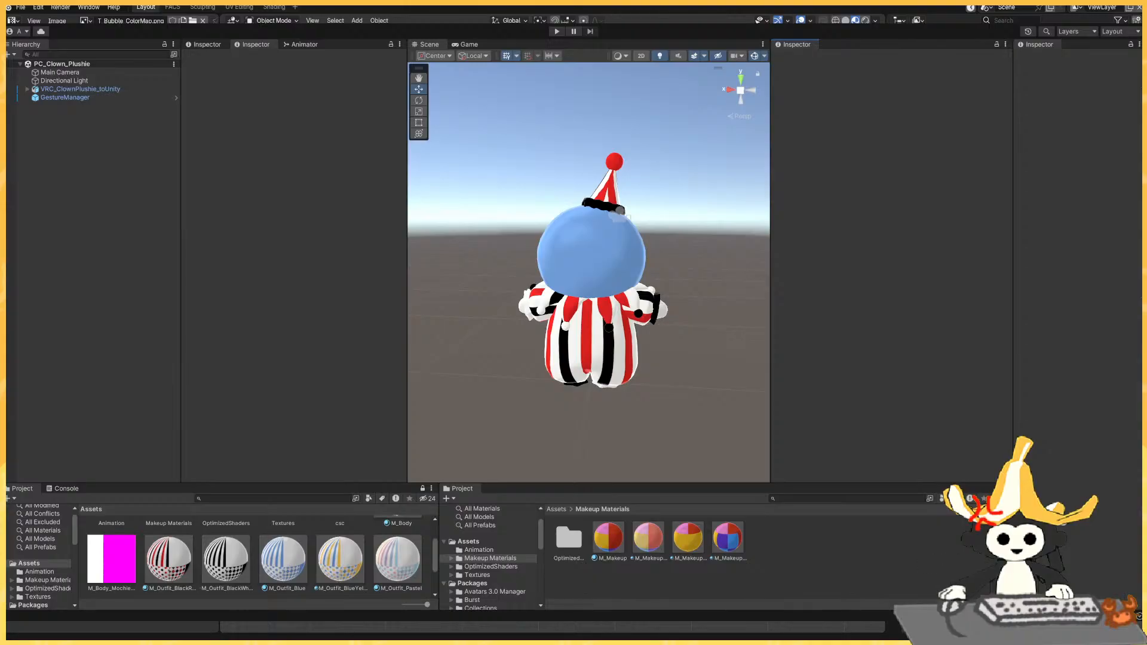
{"action": "key", "text": "alt+Tab"}
{"action": "key", "text": "alt+Tab"}
{"action": "key", "text": "alt+Tab"}
{"action": "key", "text": "alt+Tab"}
{"action": "key", "text": "alt+Tab"}
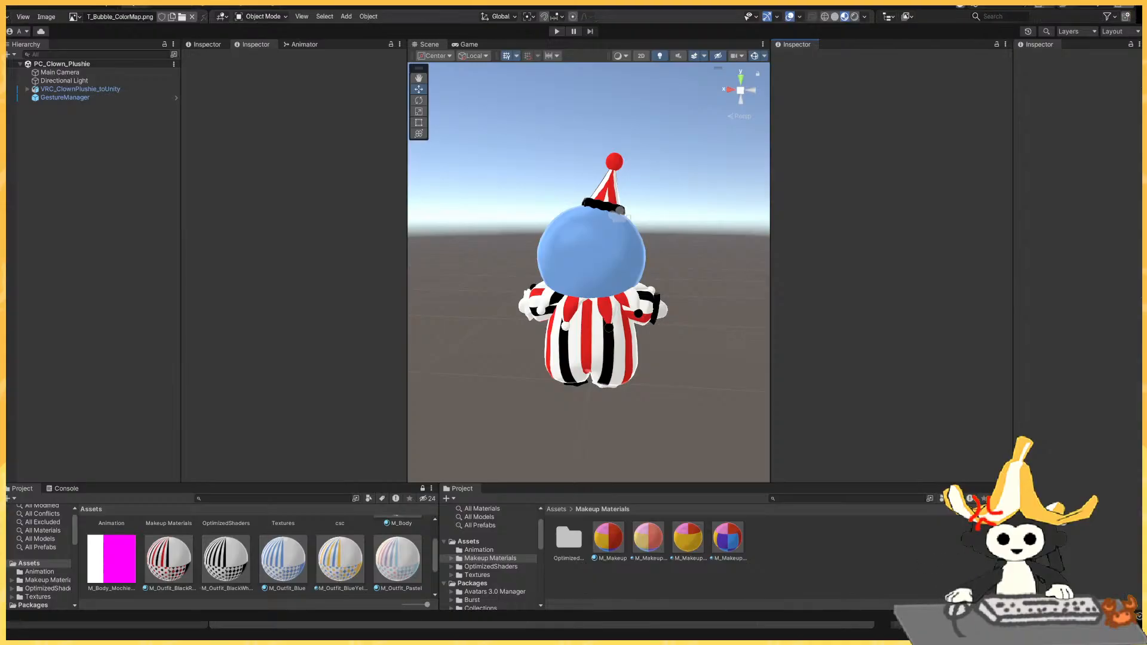
{"action": "key", "text": "alt+Tab"}
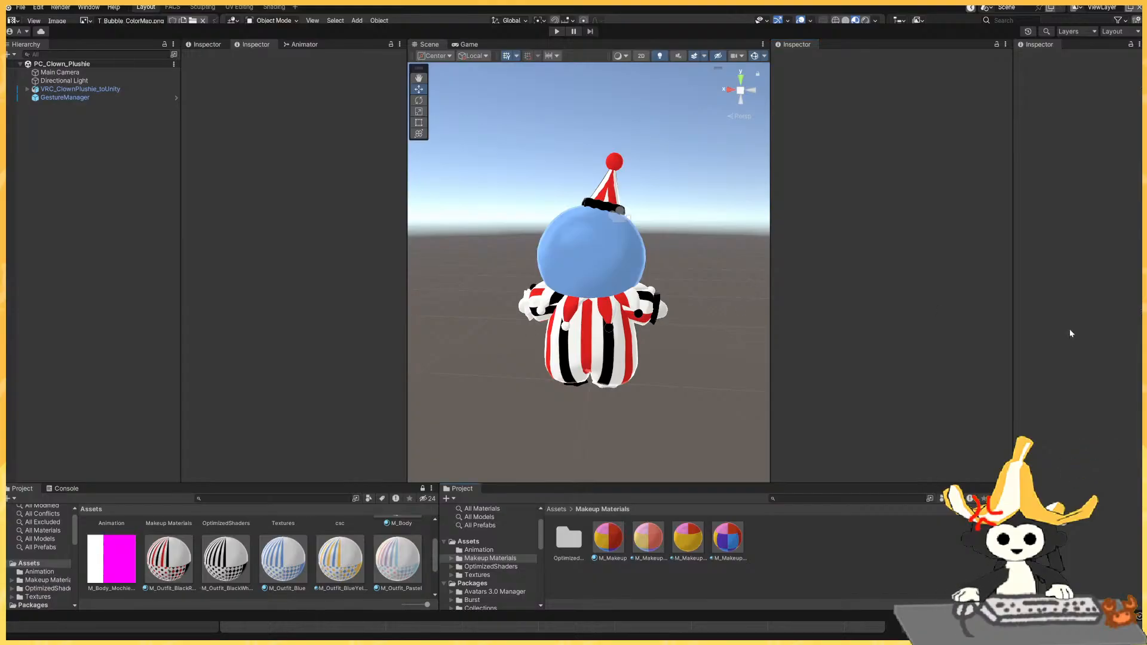
{"action": "left_click_drag", "start_coordinate": [1014, 316], "coordinate": [1043, 315]}
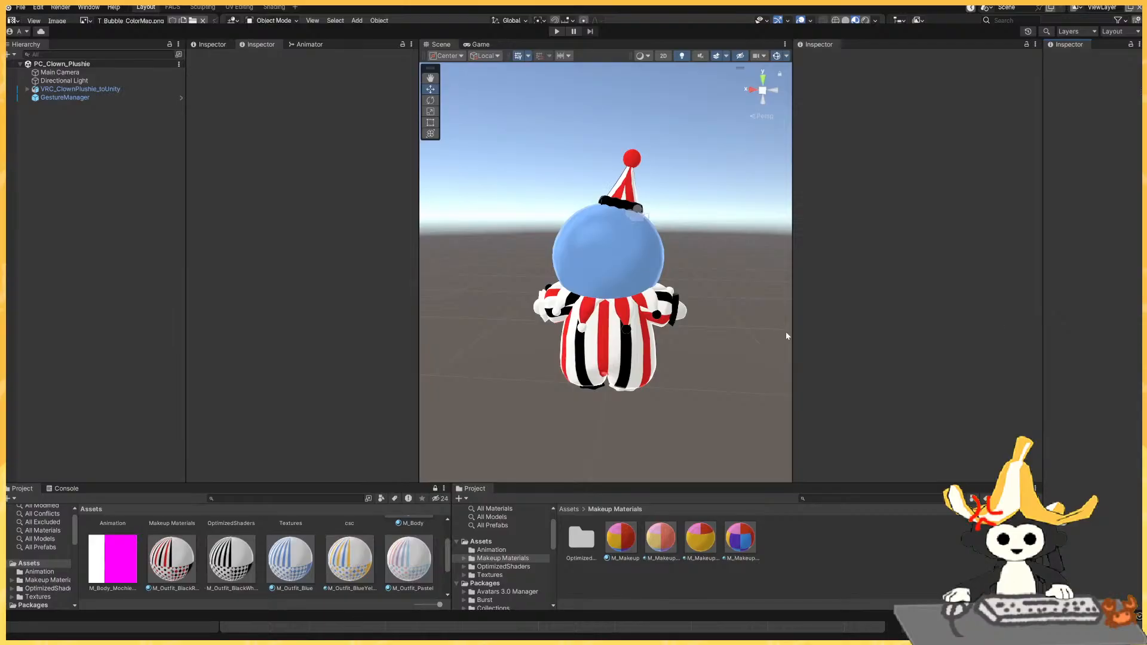
{"action": "left_click_drag", "start_coordinate": [792, 331], "coordinate": [840, 321]}
Bring the front of the clown plushie avatar into view in the scene.
{"action": "right_click_drag", "start_coordinate": [717, 293], "coordinate": [674, 330]}
{"action": "key", "text": "d"}
{"action": "key", "text": "w"}
{"action": "key", "text": "s"}
{"action": "key", "text": "a"}
{"action": "scroll", "coordinate": [589, 326], "scroll_direction": "down", "scroll_amount": 2}
{"action": "key", "text": "w"}
{"action": "scroll", "coordinate": [595, 326], "scroll_direction": "up", "scroll_amount": 2}
{"action": "key", "text": "s"}
{"action": "key", "text": "a"}
{"action": "key", "text": "w"}
{"action": "key", "text": "s"}
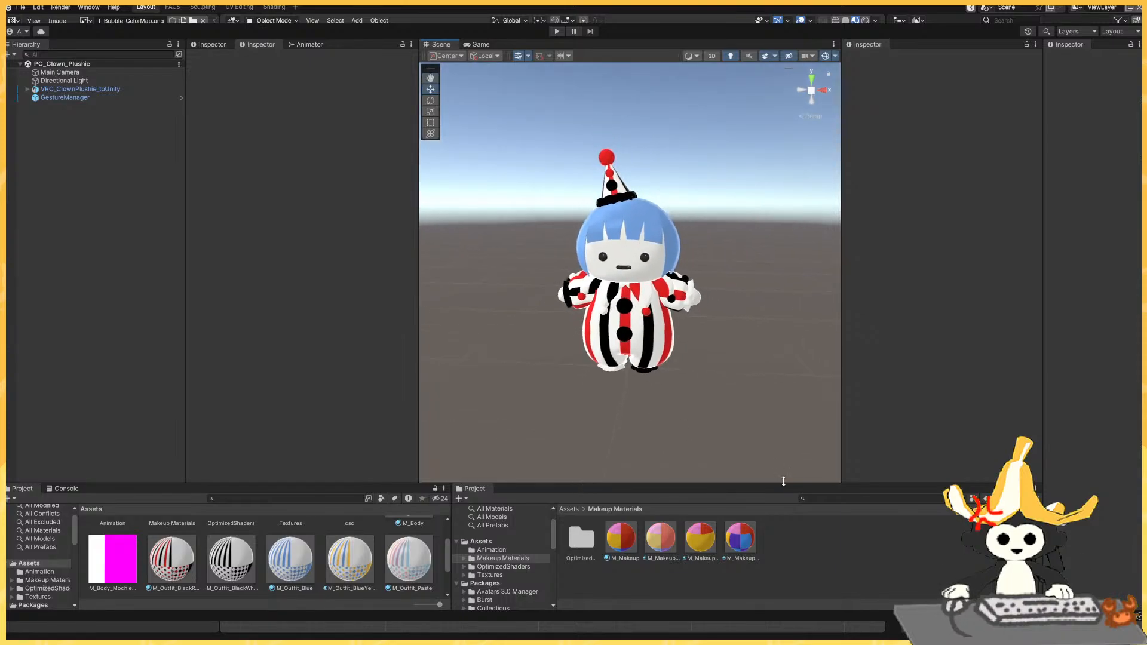
Enlarge the Scene view by shrinking the project browser, the inspector beside it and the hierarchy.
{"action": "left_click_drag", "start_coordinate": [784, 481], "coordinate": [783, 496]}
{"action": "left_click_drag", "start_coordinate": [420, 416], "coordinate": [355, 412]}
{"action": "left_click_drag", "start_coordinate": [185, 159], "coordinate": [163, 160]}
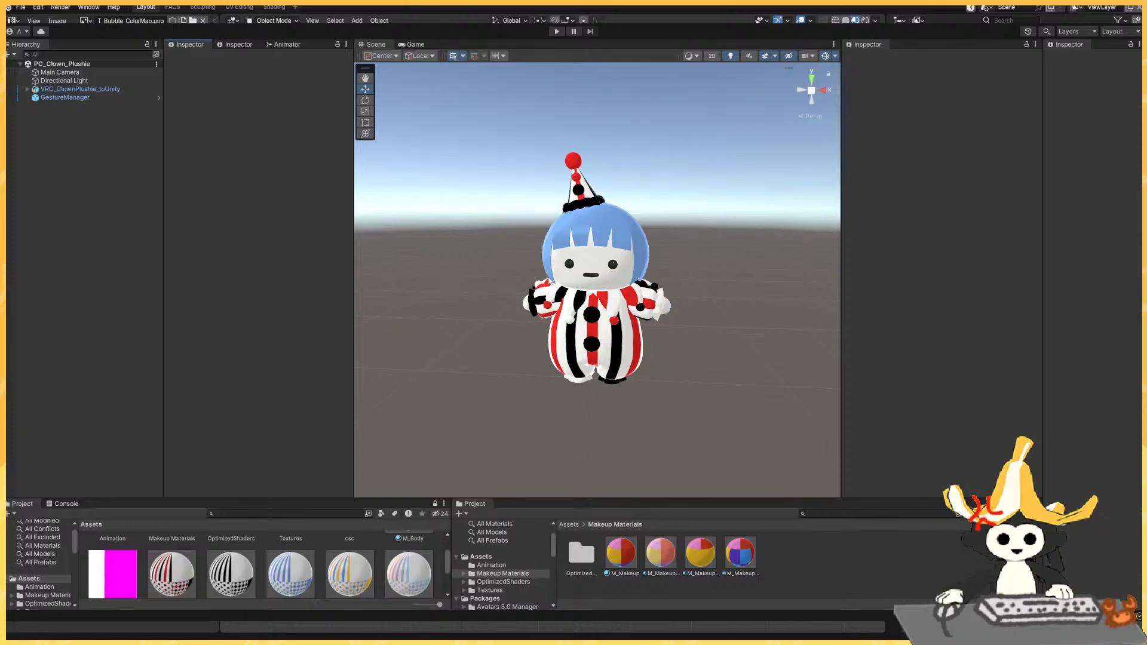
Select the avatar's Body mesh and look through its VRCFury toggle components.
{"action": "left_click", "coordinate": [603, 262]}
{"action": "left_click", "coordinate": [621, 317]}
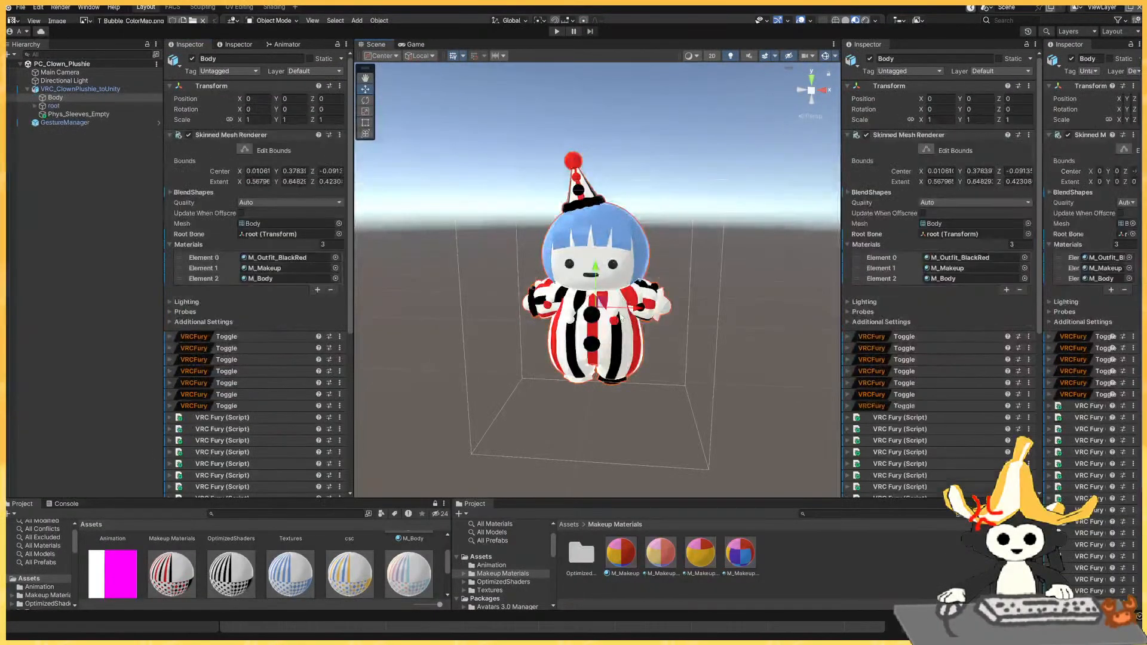
{"action": "scroll", "coordinate": [245, 346], "scroll_direction": "down", "scroll_amount": 6}
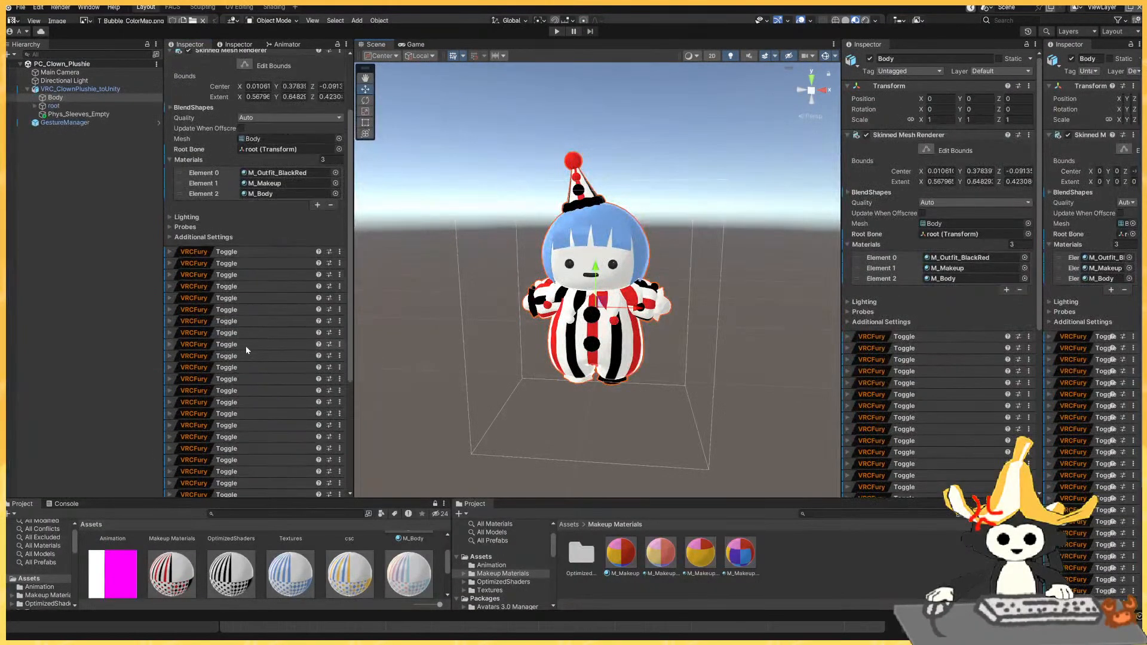
Start play mode from the GestureManager object and show the avatar in the Scene view.
{"action": "left_click", "coordinate": [79, 125]}
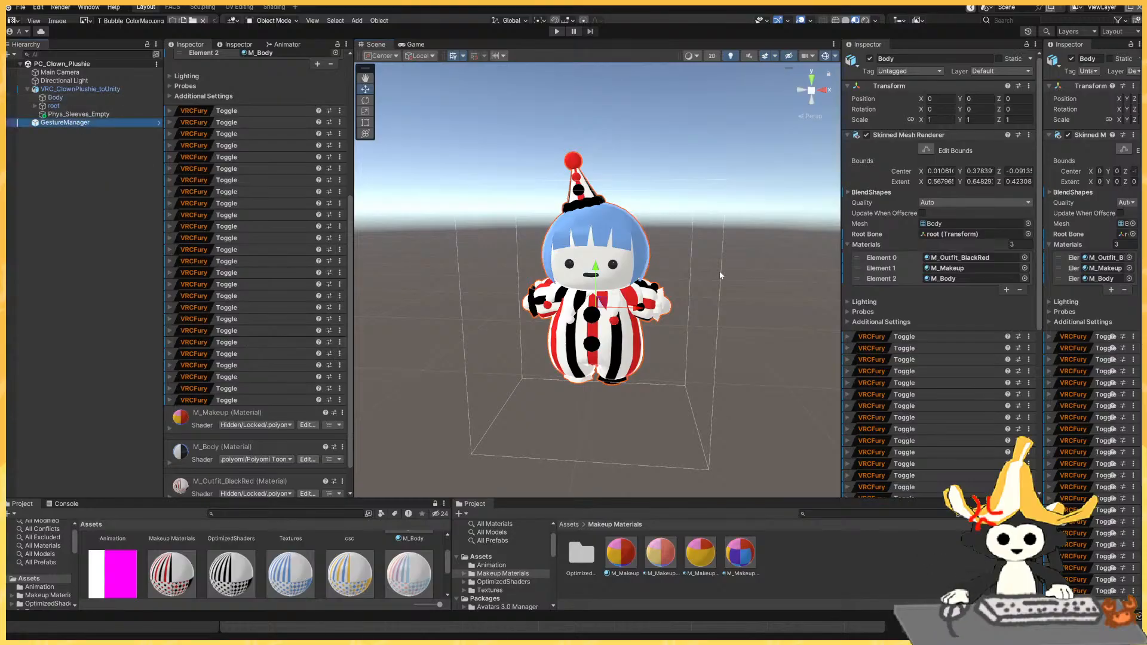
{"action": "left_click", "coordinate": [904, 218]}
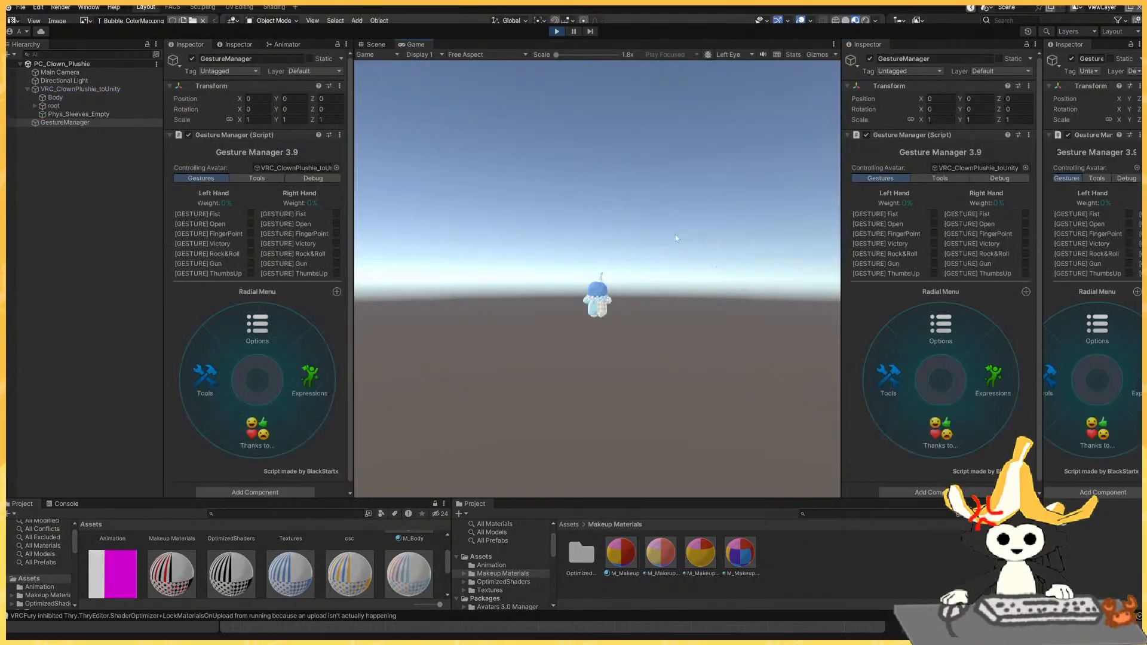
{"action": "left_click", "coordinate": [380, 45]}
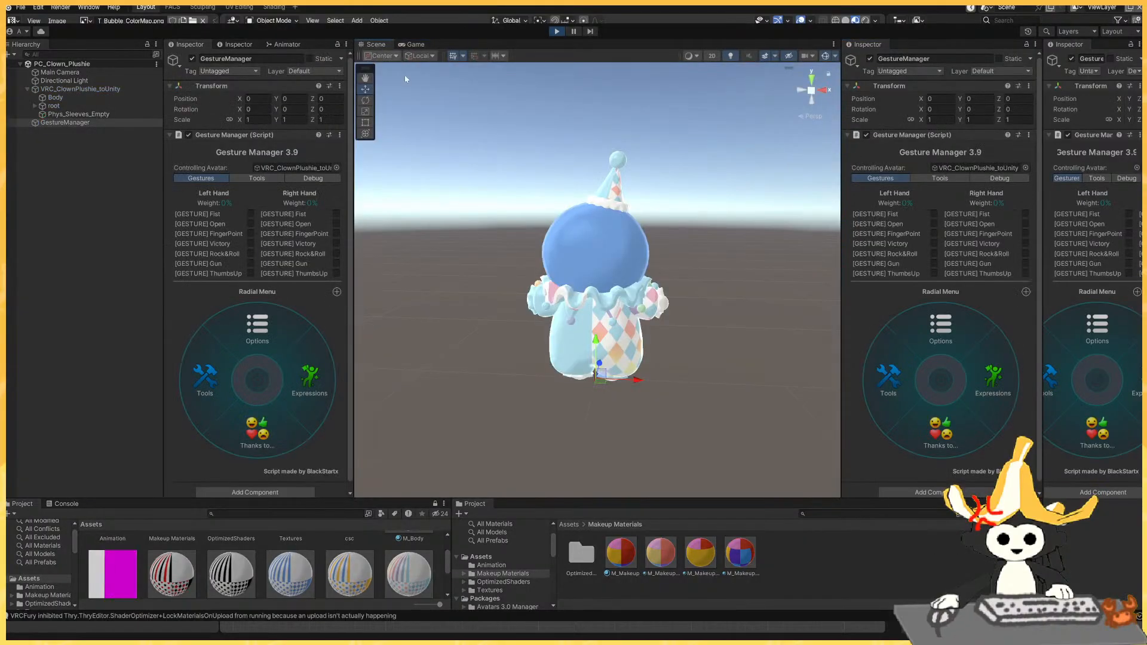
Examine the clown avatar's front, face makeup and outfit in the running scene.
{"action": "right_click_drag", "start_coordinate": [651, 281], "coordinate": [498, 304]}
{"action": "key", "text": "f"}
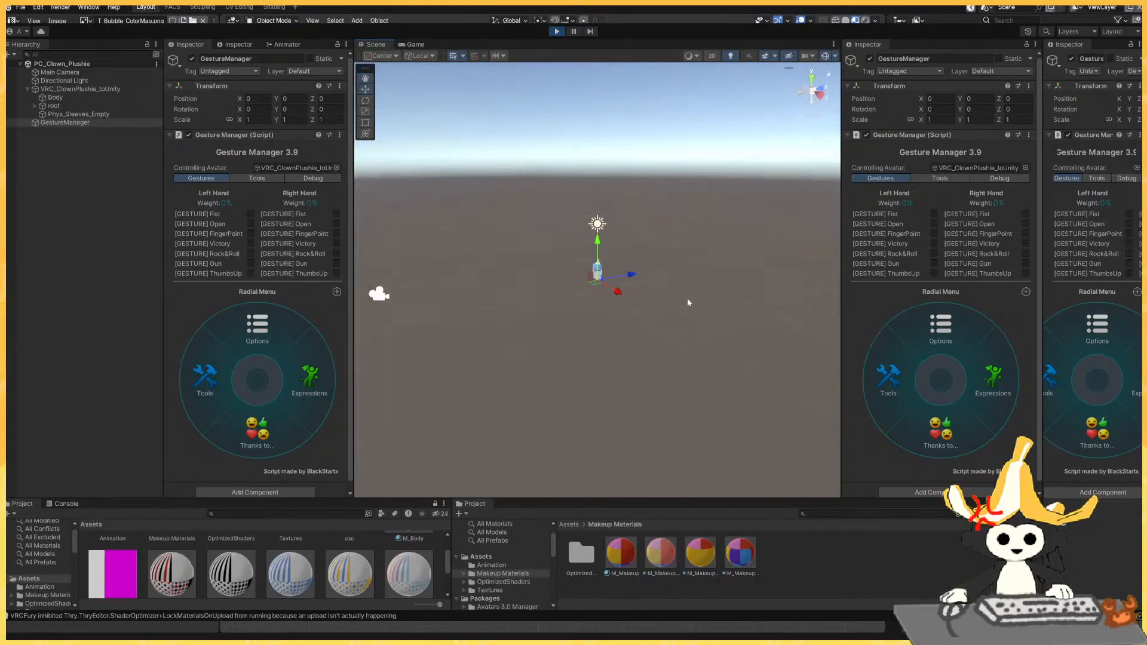
{"action": "scroll", "coordinate": [688, 289], "scroll_direction": "up", "scroll_amount": 1}
{"action": "right_click_drag", "start_coordinate": [688, 301], "coordinate": [410, 338]}
{"action": "scroll", "coordinate": [687, 289], "scroll_direction": "up", "scroll_amount": 1}
{"action": "scroll", "coordinate": [410, 338], "scroll_direction": "down", "scroll_amount": 2}
{"action": "key", "text": "w"}
{"action": "right_click_drag", "start_coordinate": [608, 346], "coordinate": [561, 324]}
{"action": "scroll", "coordinate": [572, 336], "scroll_direction": "up", "scroll_amount": 3}
{"action": "key", "text": "s"}
{"action": "key", "text": "d"}
{"action": "key", "text": "w"}
{"action": "scroll", "coordinate": [562, 325], "scroll_direction": "down", "scroll_amount": 1}
{"action": "key", "text": "s"}
Open the avatar's makeup expressions and set Left Eye Paint to 42% and Palette to 66%.
{"action": "left_click", "coordinate": [992, 376]}
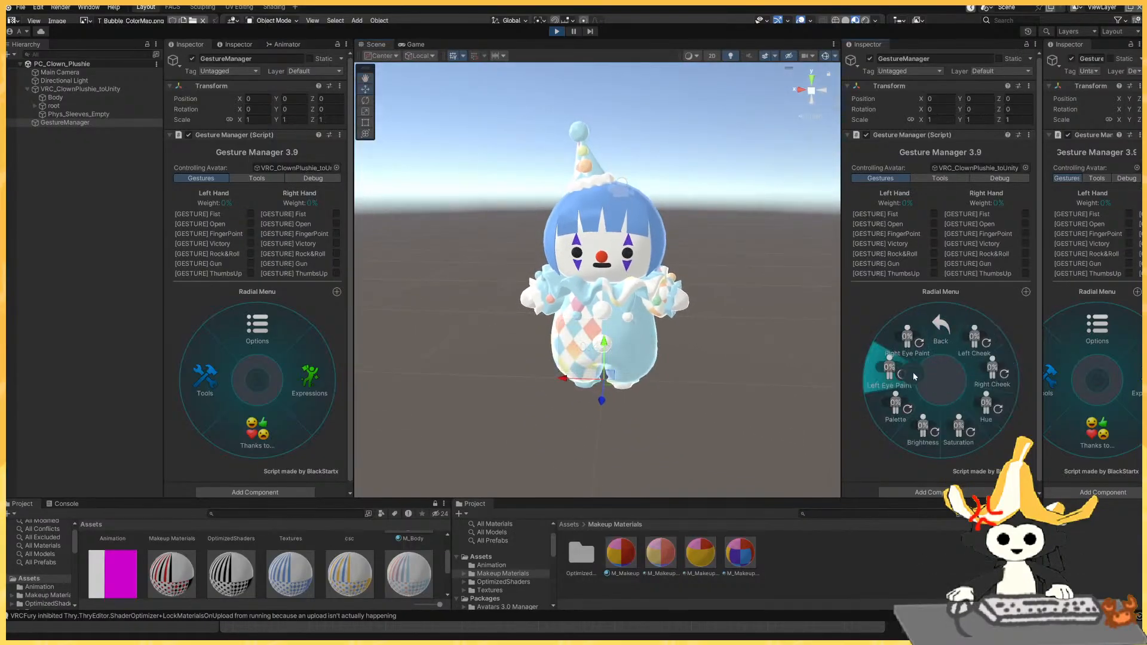
{"action": "left_click", "coordinate": [905, 373]}
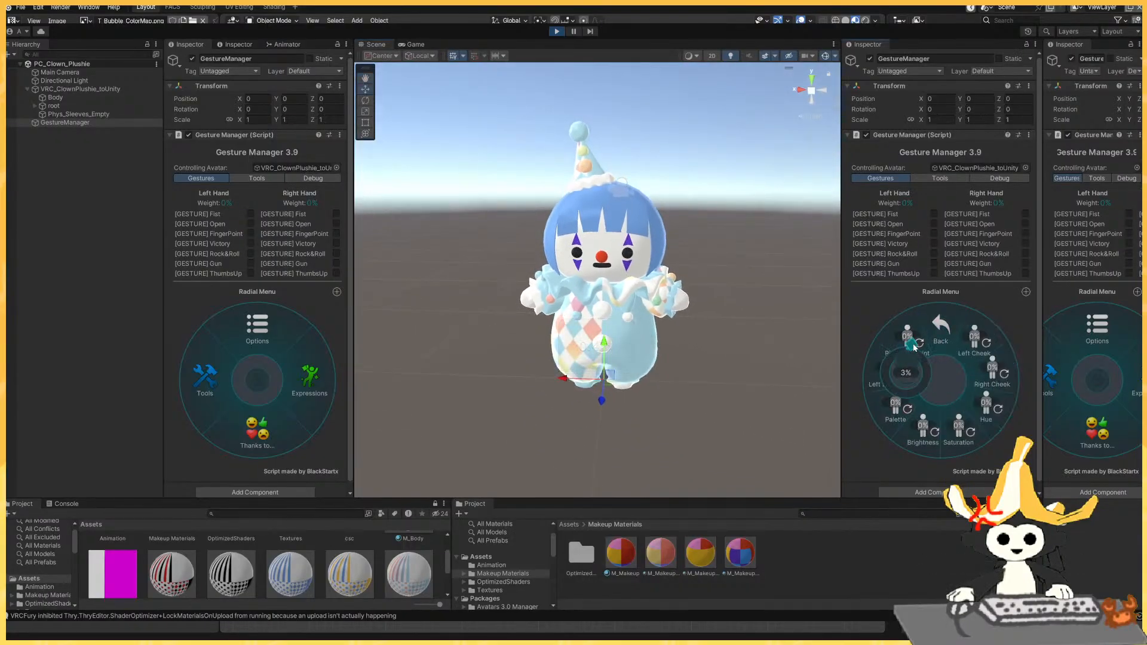
{"action": "left_click", "coordinate": [940, 440]}
{"action": "left_click", "coordinate": [901, 409]}
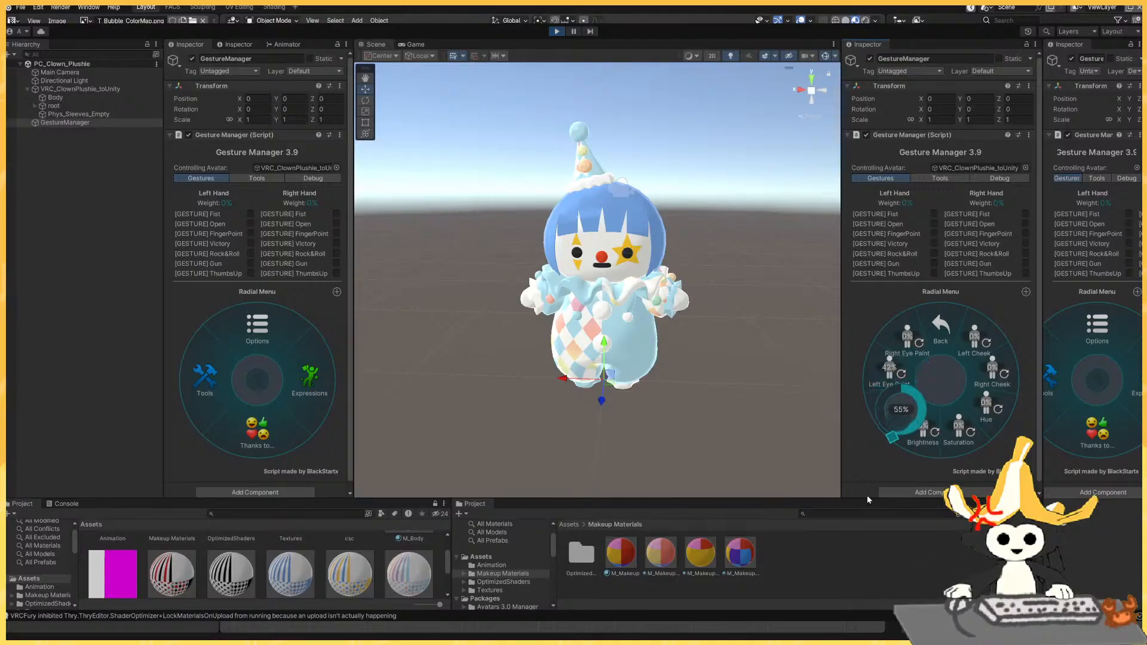
{"action": "left_click", "coordinate": [873, 431]}
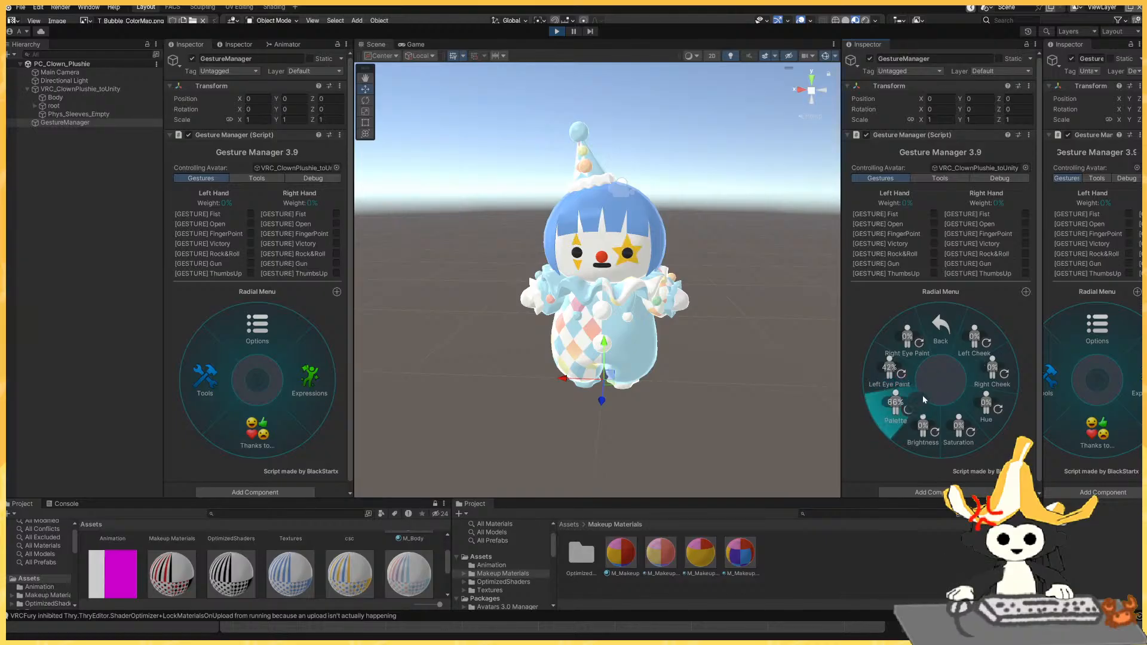
Set the makeup's Right Cheek to 73%, Left Eye Paint to 29% and Palette to 10%.
{"action": "left_click", "coordinate": [983, 367]}
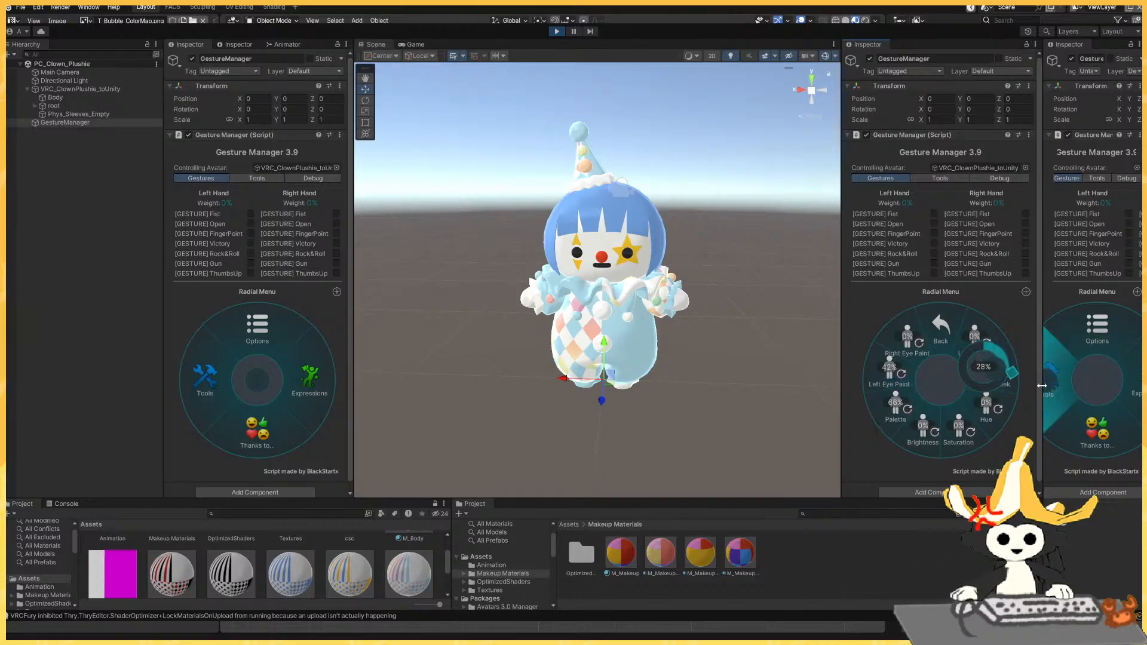
{"action": "left_click", "coordinate": [894, 384]}
{"action": "left_click", "coordinate": [894, 384]}
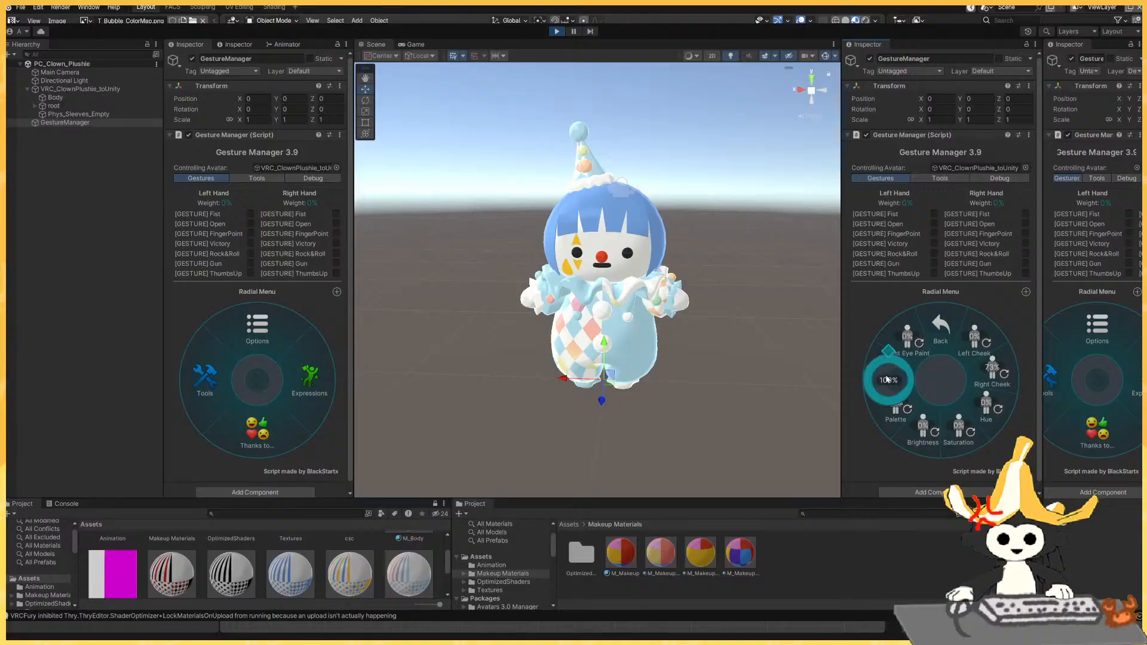
{"action": "left_click", "coordinate": [963, 396]}
{"action": "left_click", "coordinate": [923, 427]}
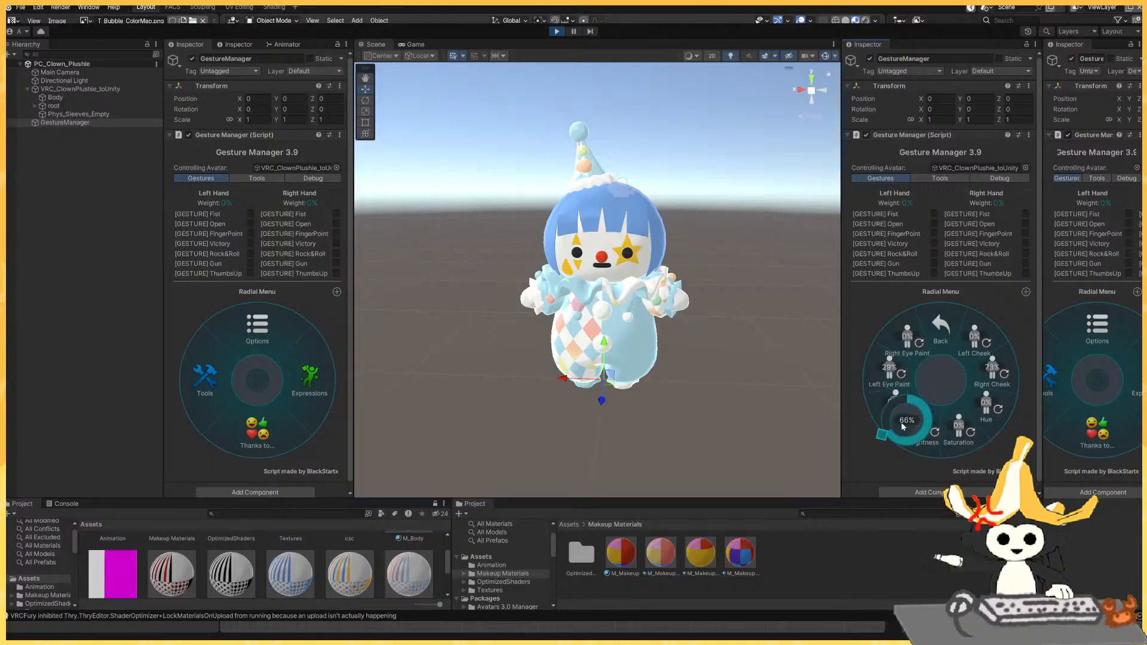
{"action": "left_click", "coordinate": [950, 371]}
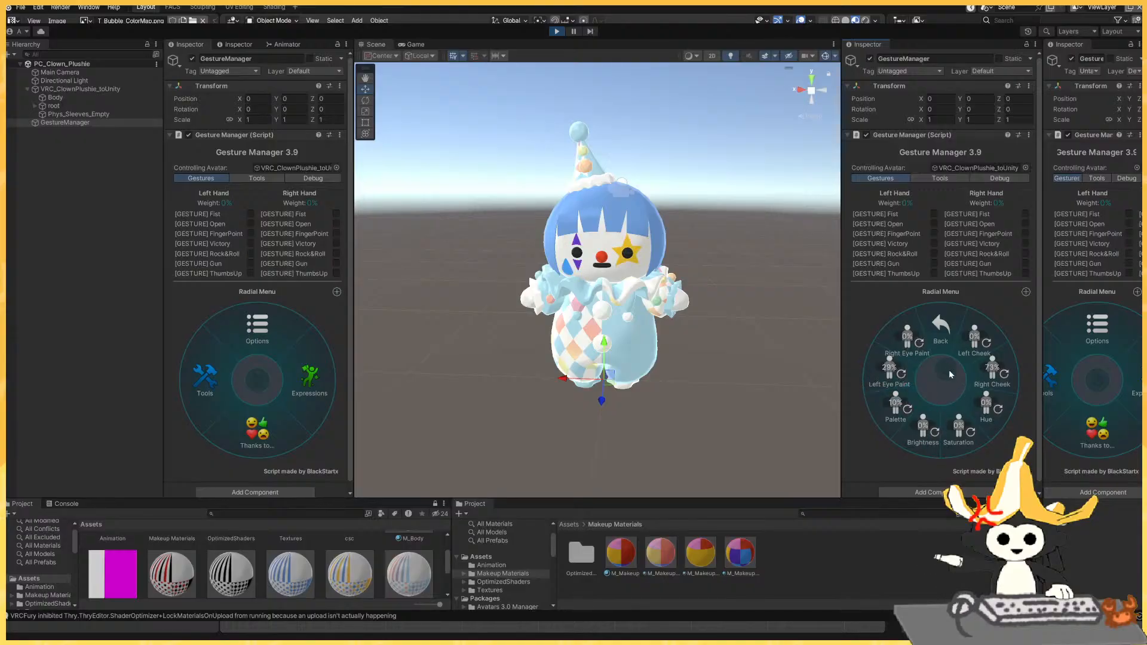
Set the makeup's Hue to 85%, Saturation to 16% and Brightness to 100%.
{"action": "left_click", "coordinate": [986, 410]}
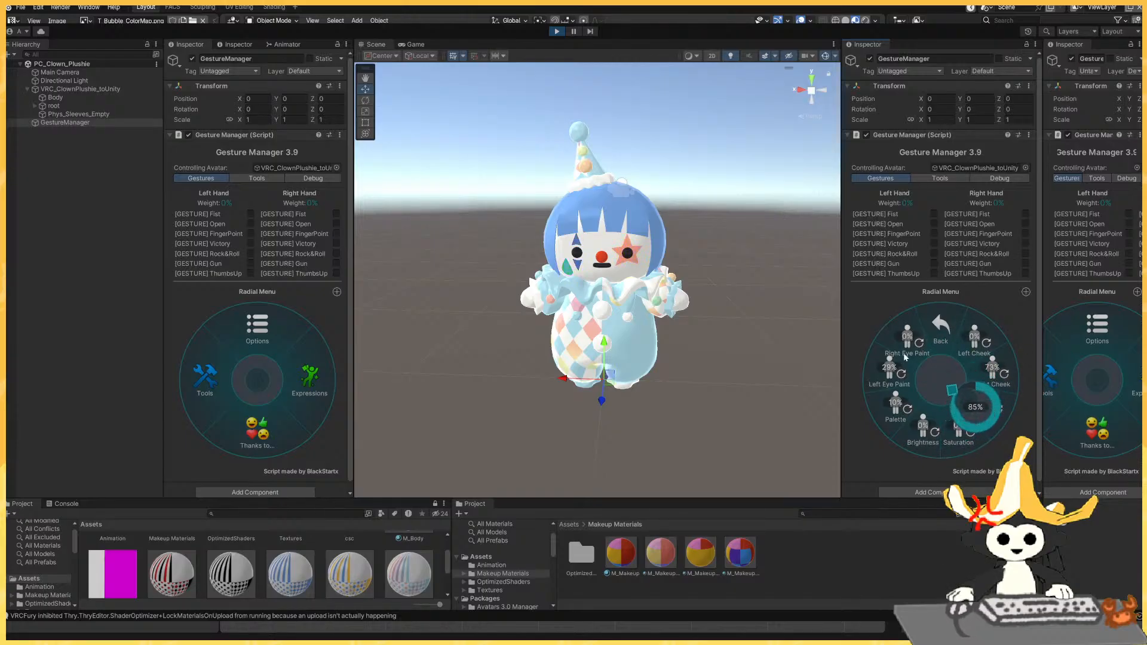
{"action": "left_click", "coordinate": [951, 390]}
{"action": "left_click", "coordinate": [949, 428]}
{"action": "left_click", "coordinate": [999, 390]}
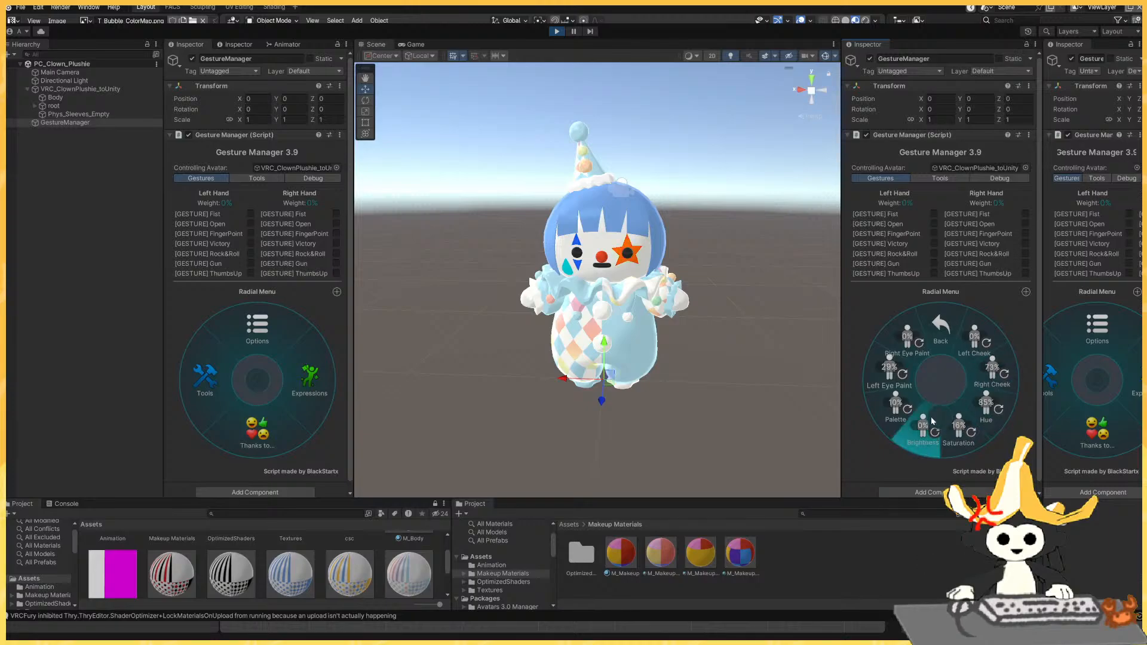
{"action": "left_click", "coordinate": [929, 413]}
{"action": "left_click", "coordinate": [956, 307]}
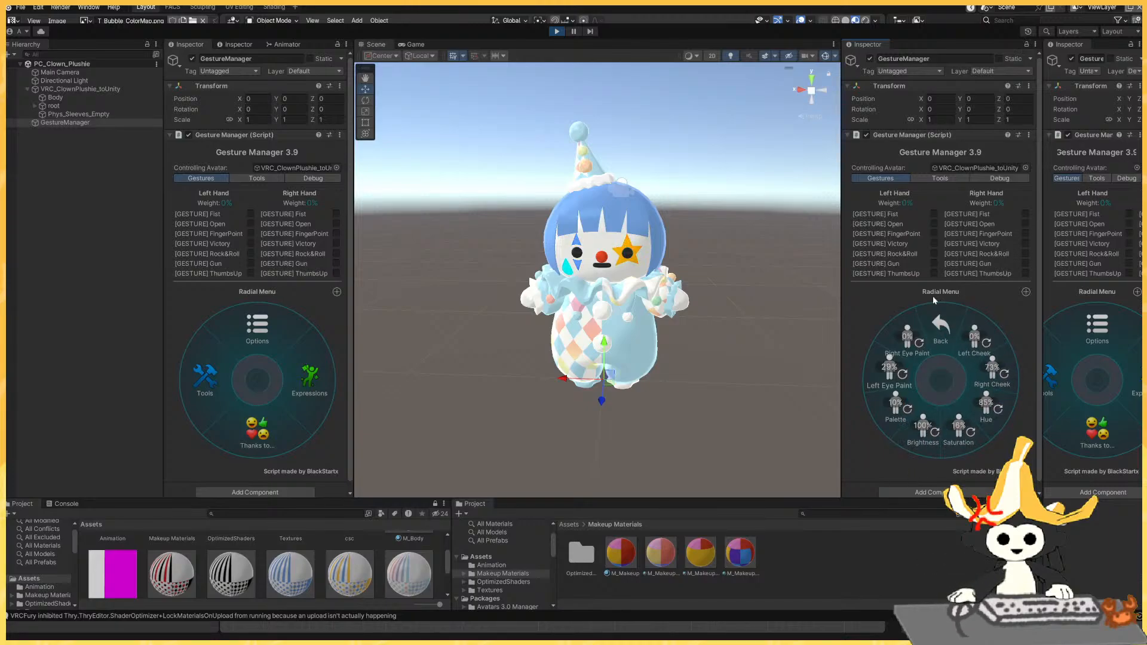
Leave the makeup expressions and open the hair options with Round Bangs and Pigtails.
{"action": "left_click", "coordinate": [942, 327]}
{"action": "left_click", "coordinate": [904, 361]}
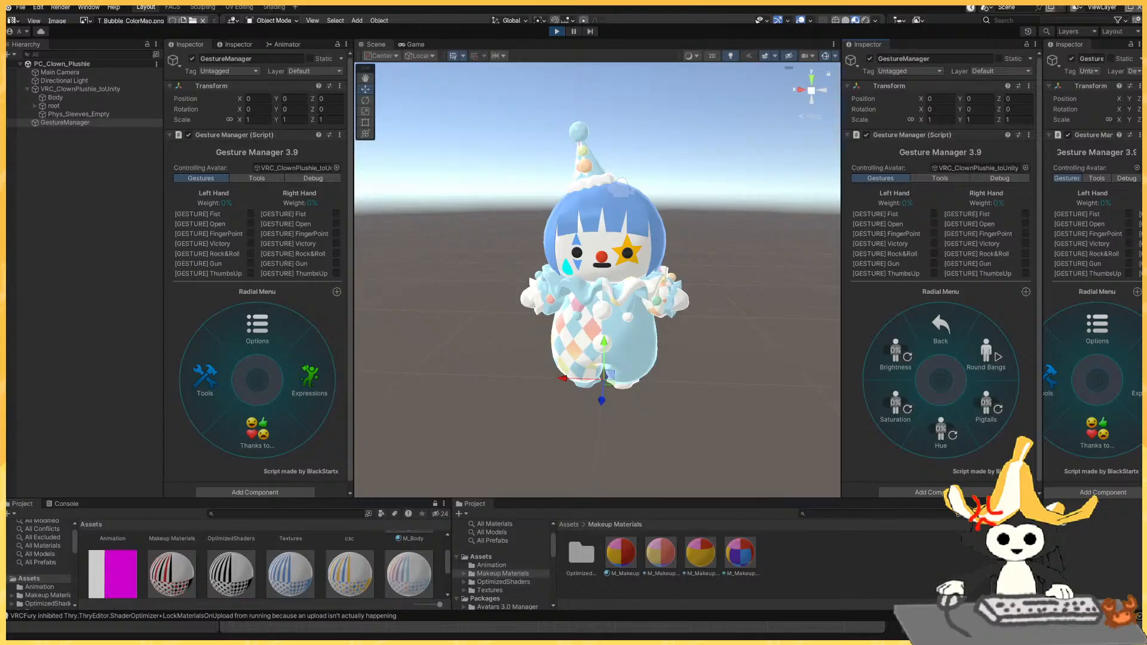
Save the current Blender file and open the clown plushie model from the recent files.
{"action": "key", "text": "ctrl+s"}
{"action": "key", "text": "ctrl+shift+o"}
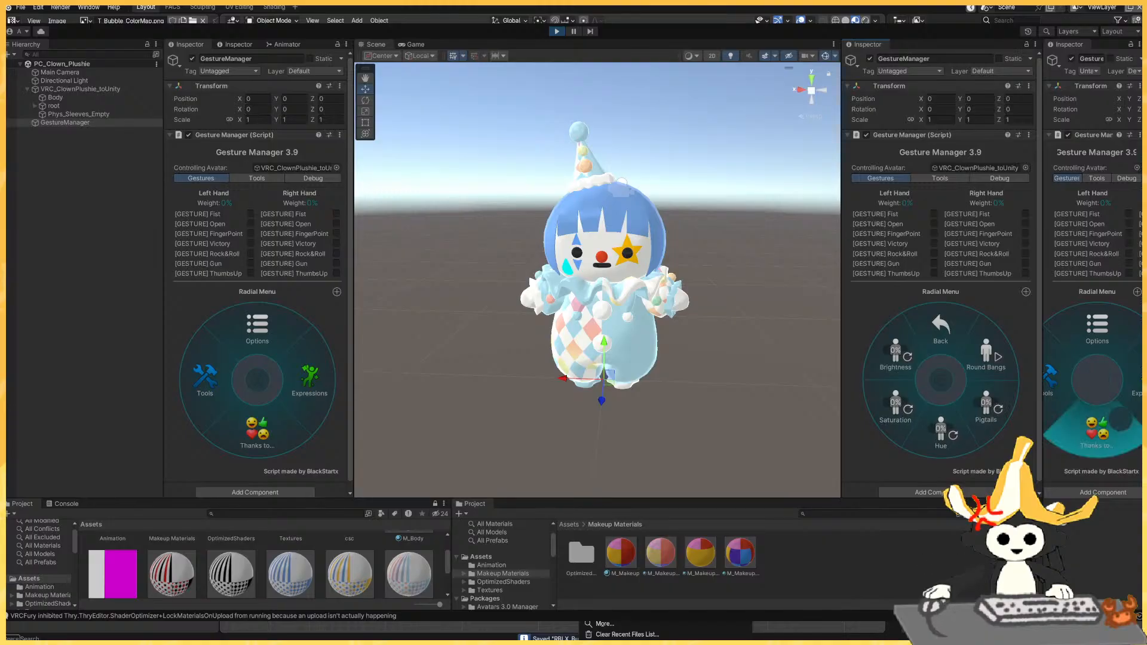
{"action": "key", "text": "alt+Tab"}
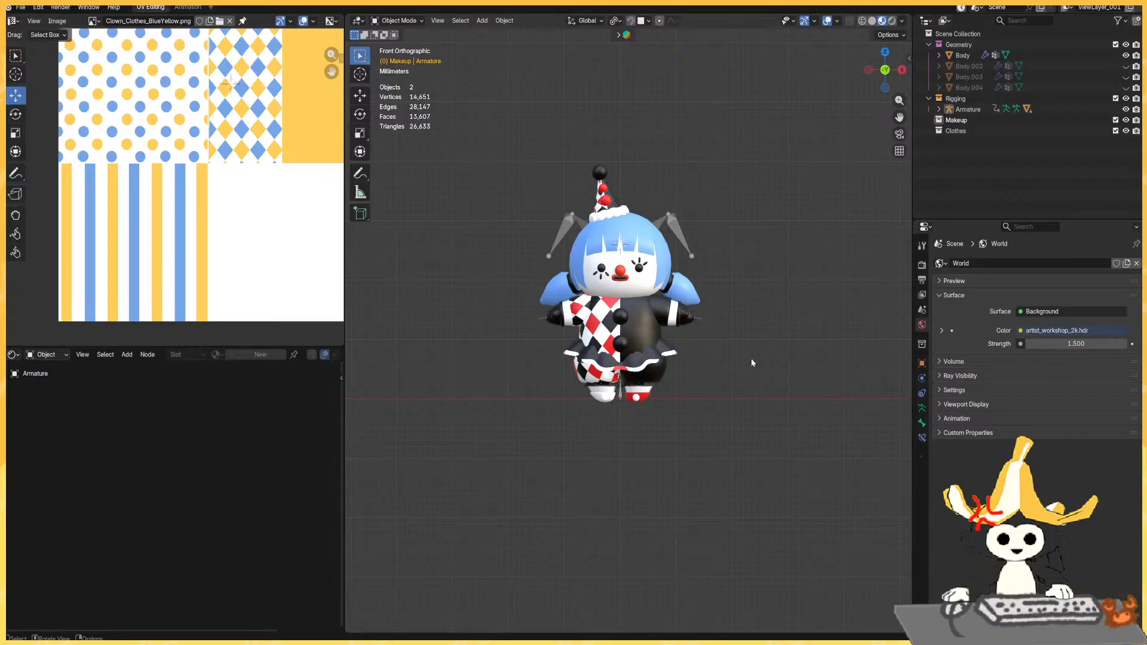
View the clown model in perspective and from the front, and select its armature.
{"action": "middle_click_drag", "start_coordinate": [750, 361], "coordinate": [802, 351]}
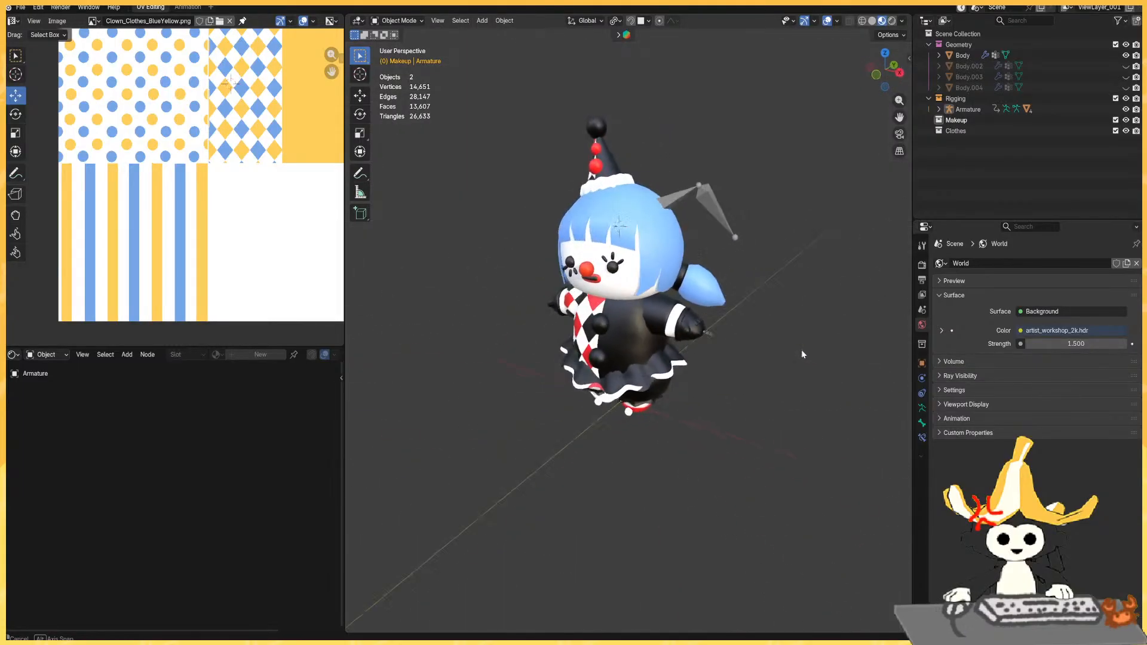
{"action": "key", "text": "KP_1"}
{"action": "left_click", "coordinate": [690, 208]}
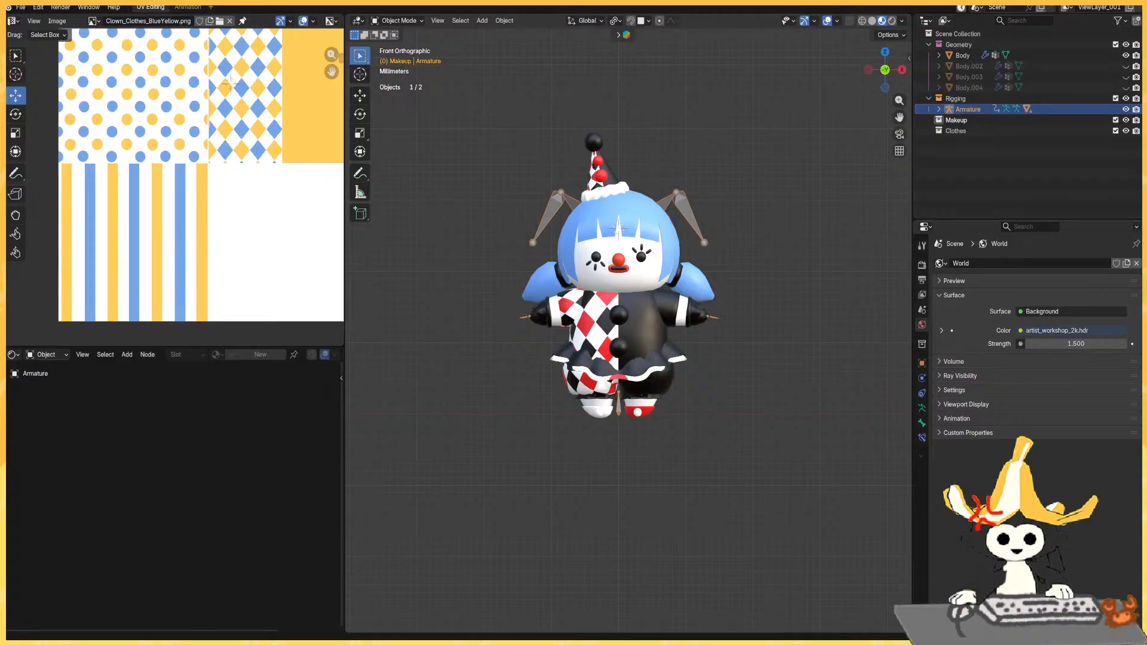
Switch back to Unity and examine the clown avatar and the list of VRCFury toggles on its Body mesh.
{"action": "key", "text": "alt+Tab"}
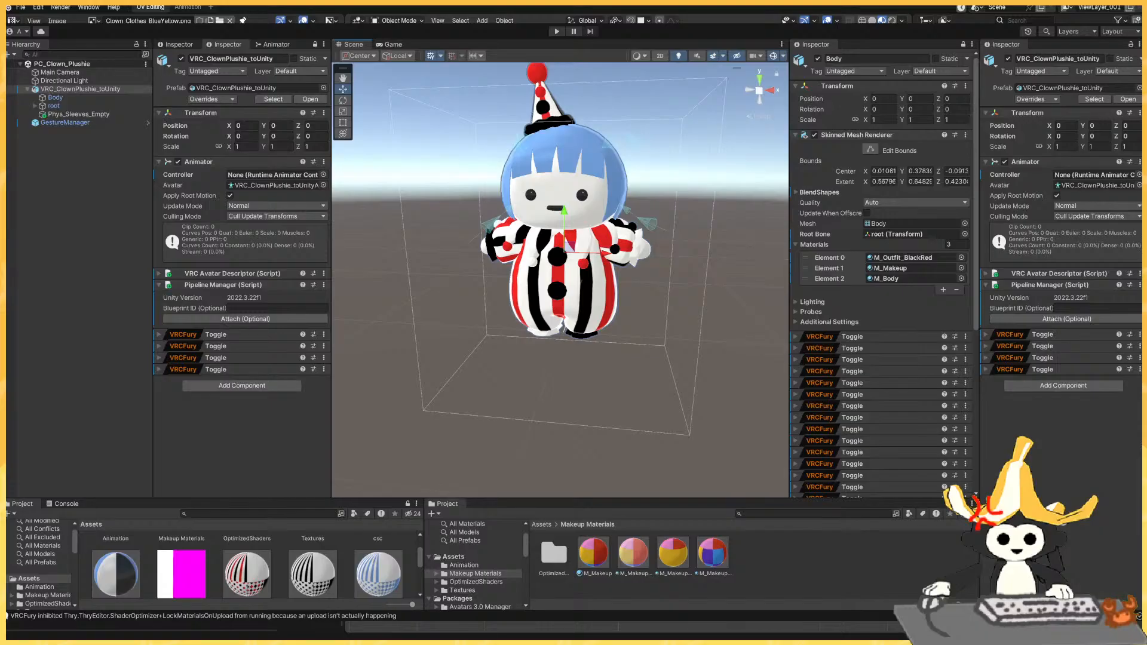
{"action": "mouse_move", "coordinate": [713, 368]}
{"action": "right_mouse_down"}
{"action": "mouse_move", "coordinate": [715, 352]}
{"action": "mouse_move", "coordinate": [712, 392]}
{"action": "mouse_move", "coordinate": [708, 368]}
{"action": "mouse_move", "coordinate": [720, 368]}
{"action": "right_mouse_up"}
{"action": "key", "text": "s"}
{"action": "key", "text": "w"}
{"action": "key", "text": "s"}
{"action": "scroll", "coordinate": [709, 367], "scroll_direction": "down", "scroll_amount": 2}
{"action": "key", "text": "w"}
{"action": "key", "text": "s"}
{"action": "scroll", "coordinate": [906, 348], "scroll_direction": "down", "scroll_amount": 6}
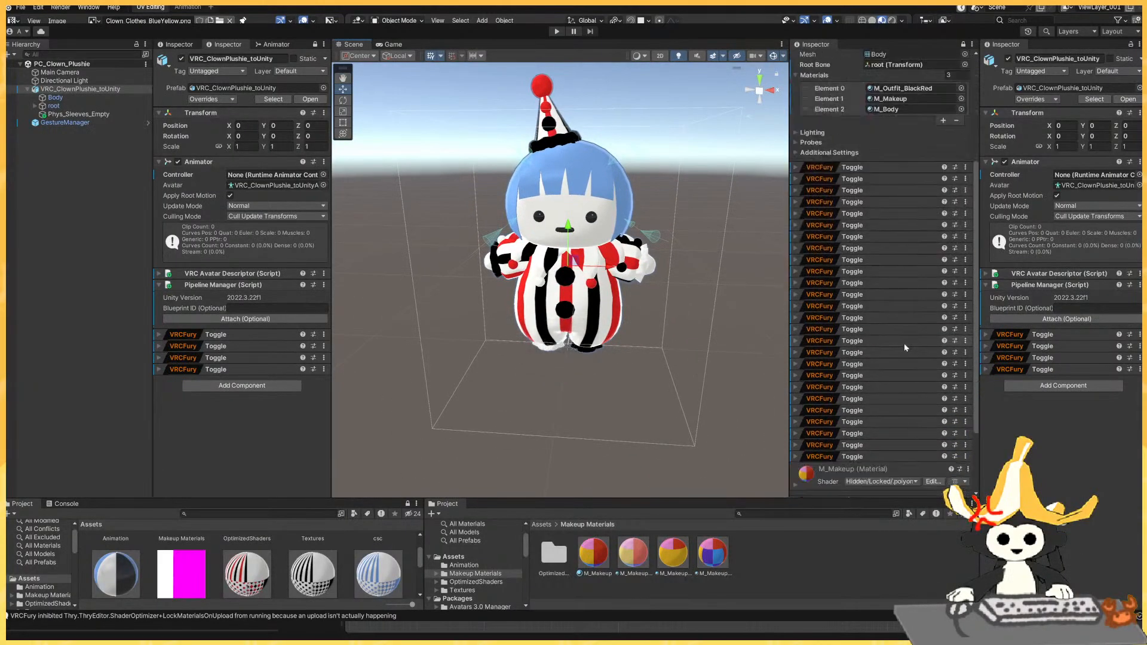
{"action": "scroll", "coordinate": [906, 349], "scroll_direction": "down", "scroll_amount": 1}
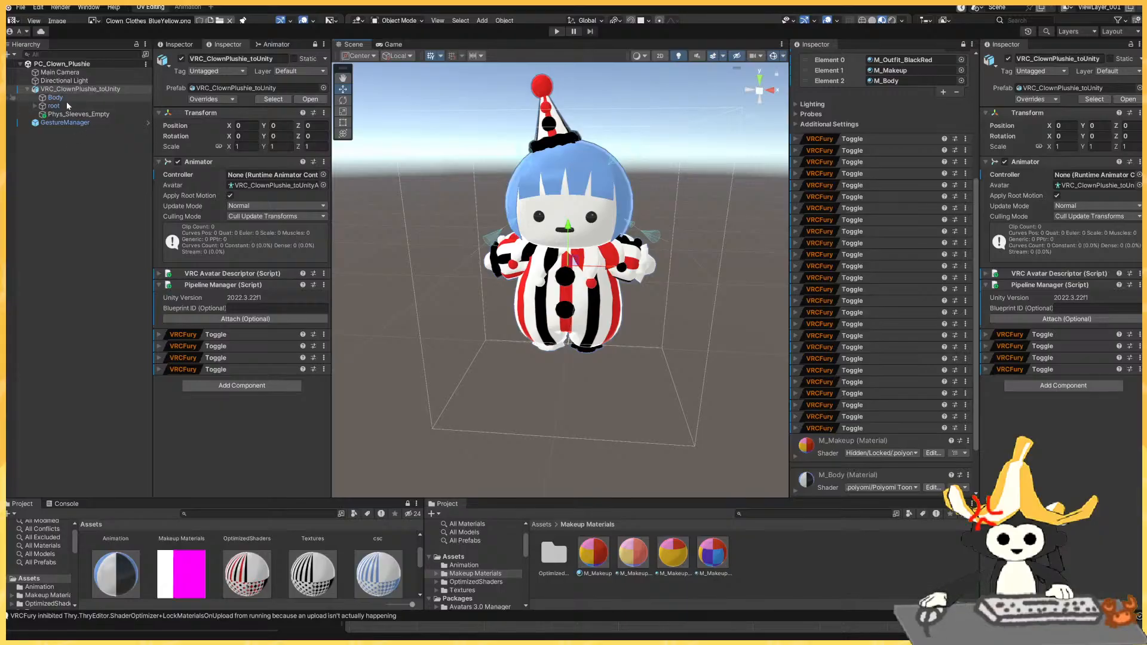
Start play mode from the GestureManager object and frame the clown's front in the Scene view.
{"action": "left_click", "coordinate": [70, 123]}
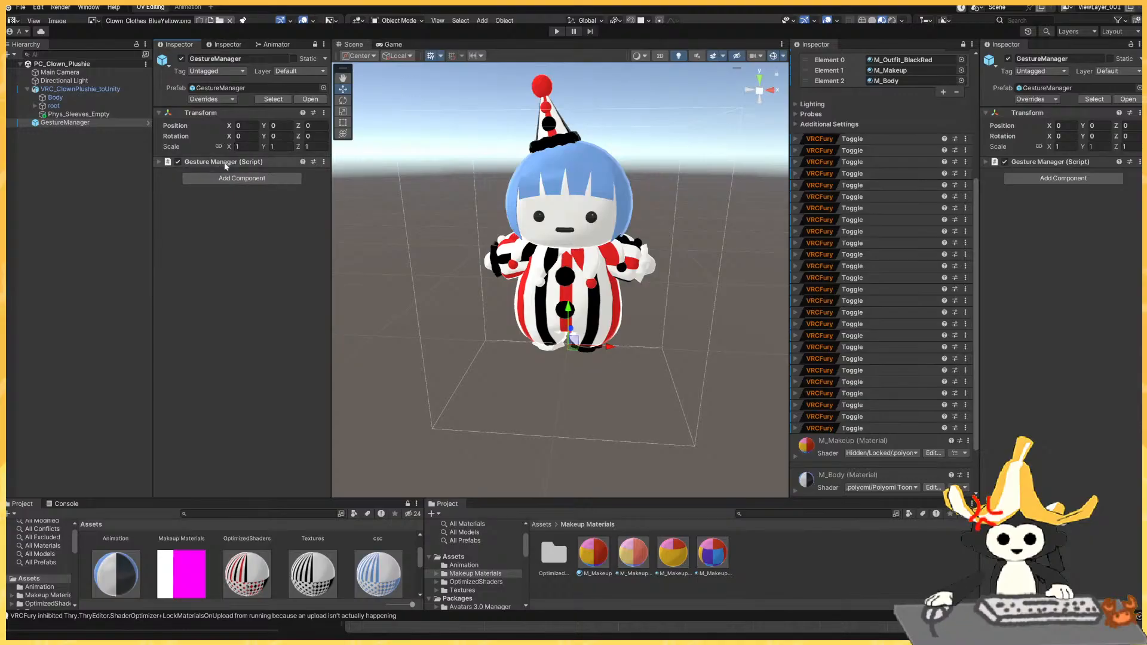
{"action": "left_click", "coordinate": [200, 217]}
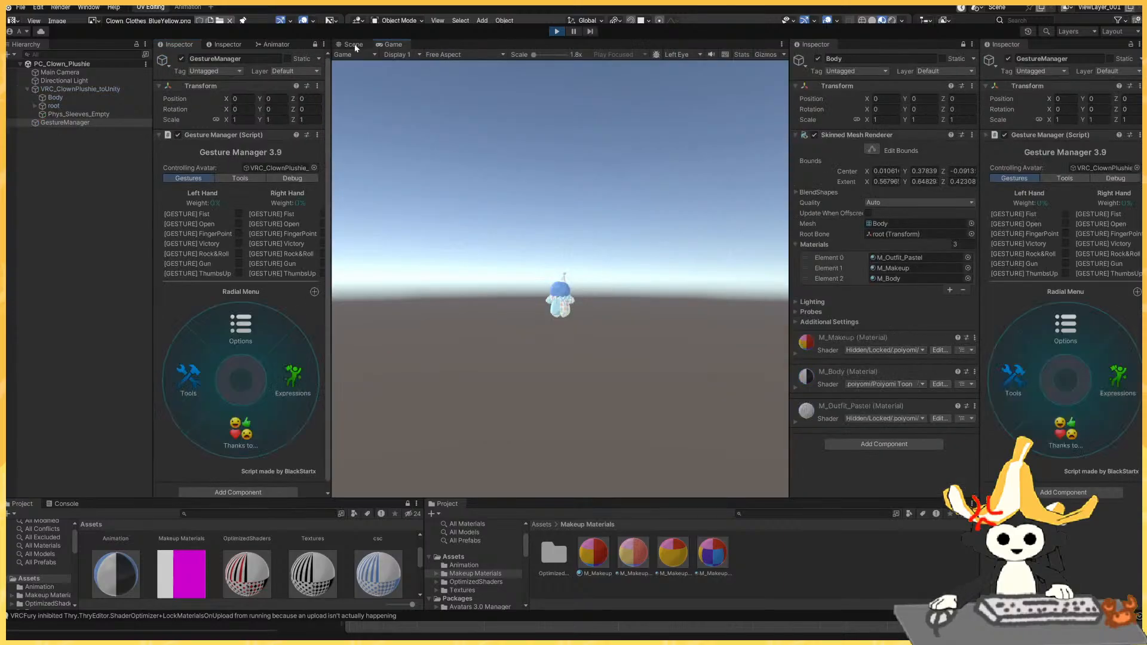
{"action": "key", "text": "w"}
{"action": "right_click_drag", "start_coordinate": [678, 269], "coordinate": [215, 254]}
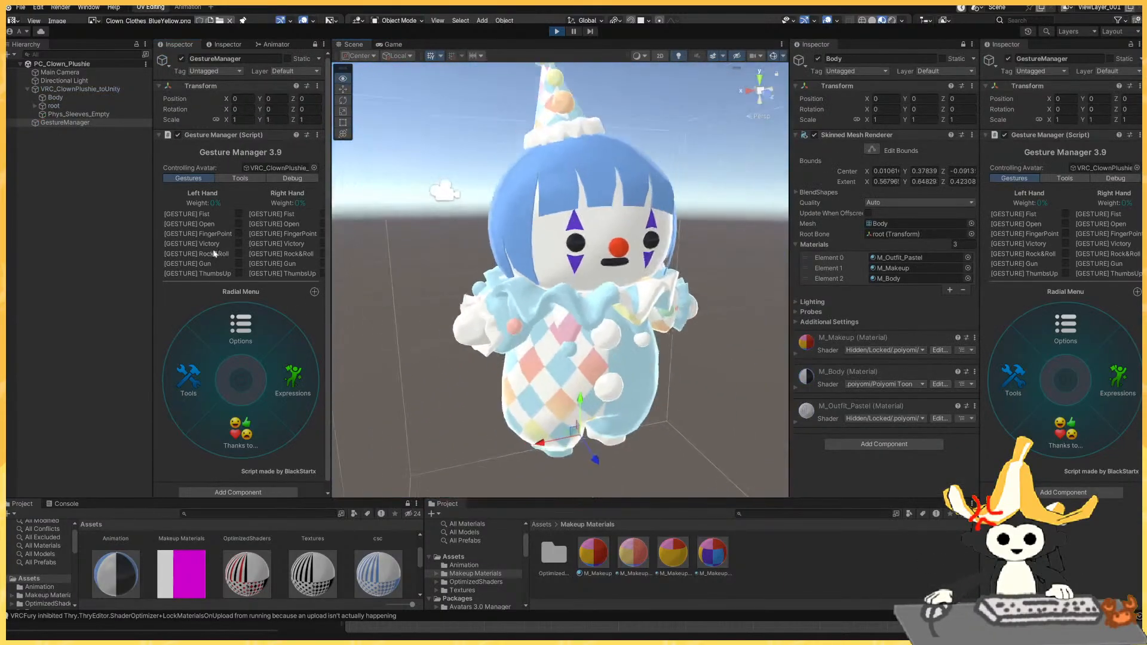
{"action": "mouse_move", "coordinate": [618, 270]}
{"action": "right_mouse_down"}
{"action": "mouse_move", "coordinate": [564, 271]}
{"action": "mouse_move", "coordinate": [607, 272]}
{"action": "right_mouse_up"}
{"action": "key", "text": "s"}
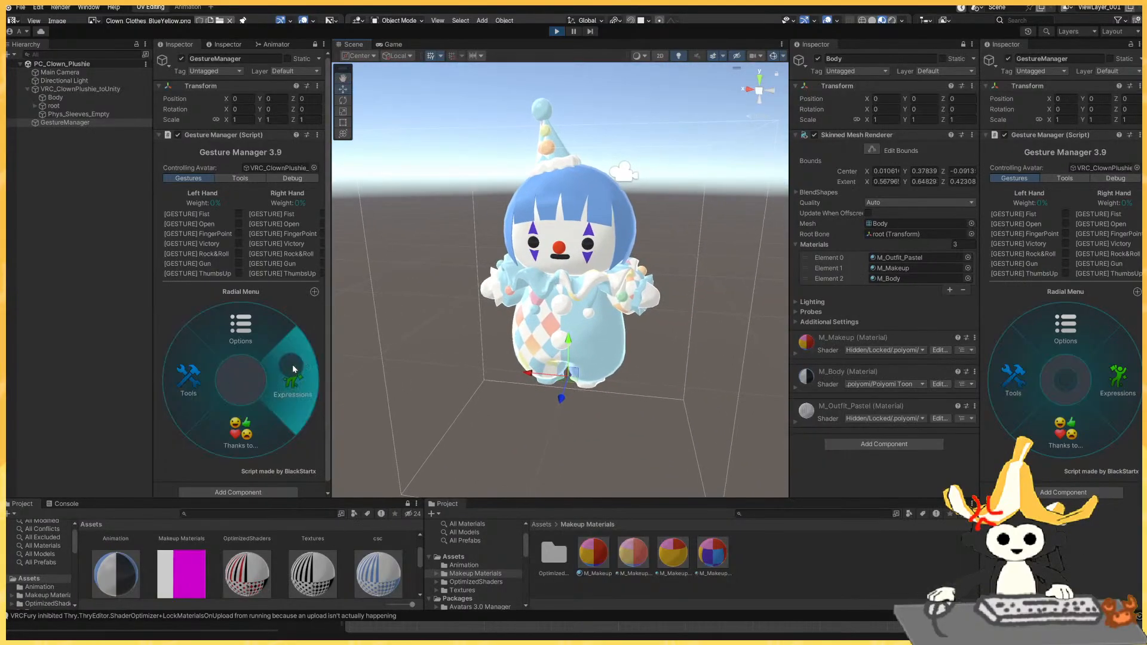
Test the outfit's Pattern slider up to about 66% in the avatar's Outfit Colors expressions and exit play mode.
{"action": "left_click", "coordinate": [292, 366]}
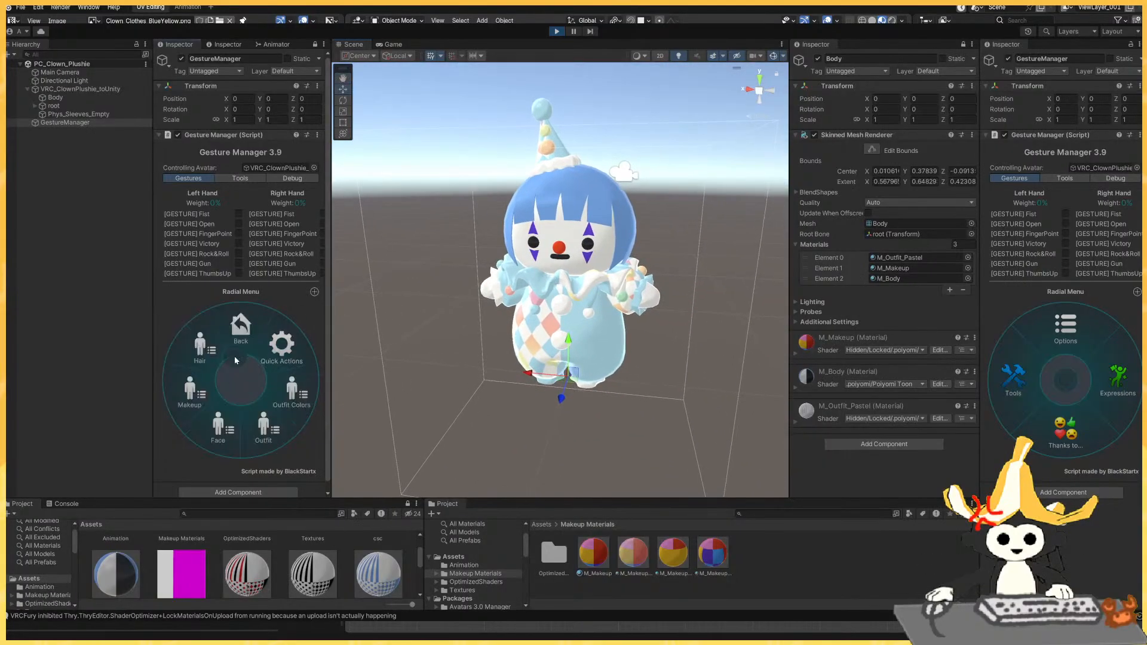
{"action": "left_click", "coordinate": [288, 392]}
{"action": "left_click", "coordinate": [263, 416]}
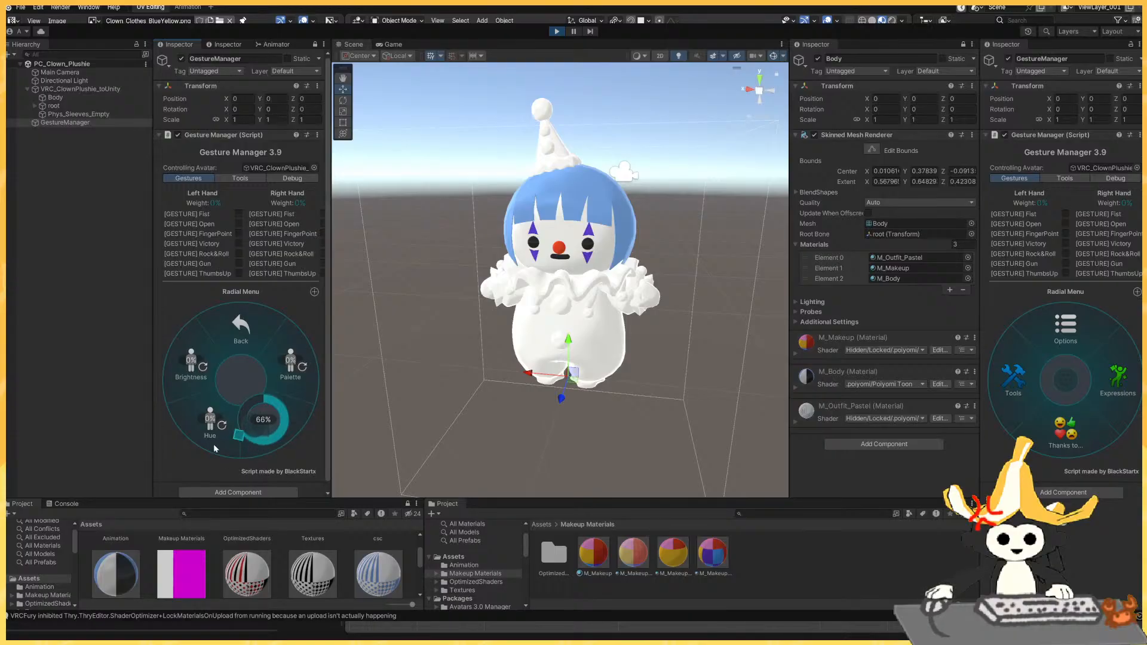
{"action": "left_click", "coordinate": [557, 31]}
Examine the Body mesh's toggle list and the material swap pages of the avatar root's Outfit Colors/Palette toggle.
{"action": "scroll", "coordinate": [902, 293], "scroll_direction": "down", "scroll_amount": 6}
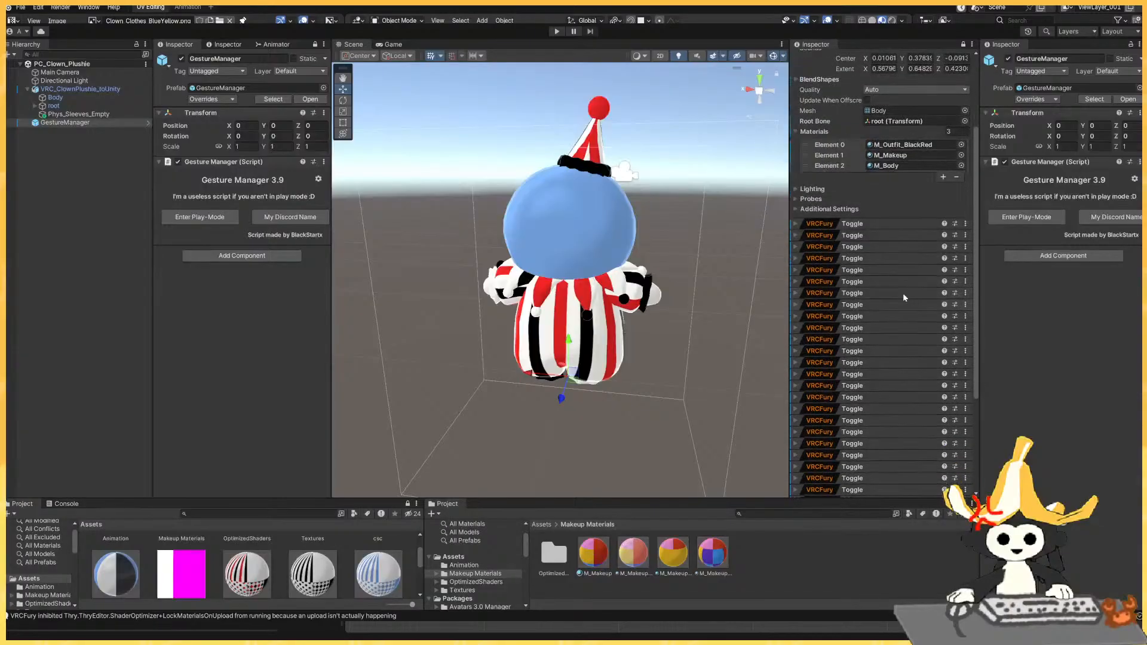
{"action": "left_click", "coordinate": [873, 203]}
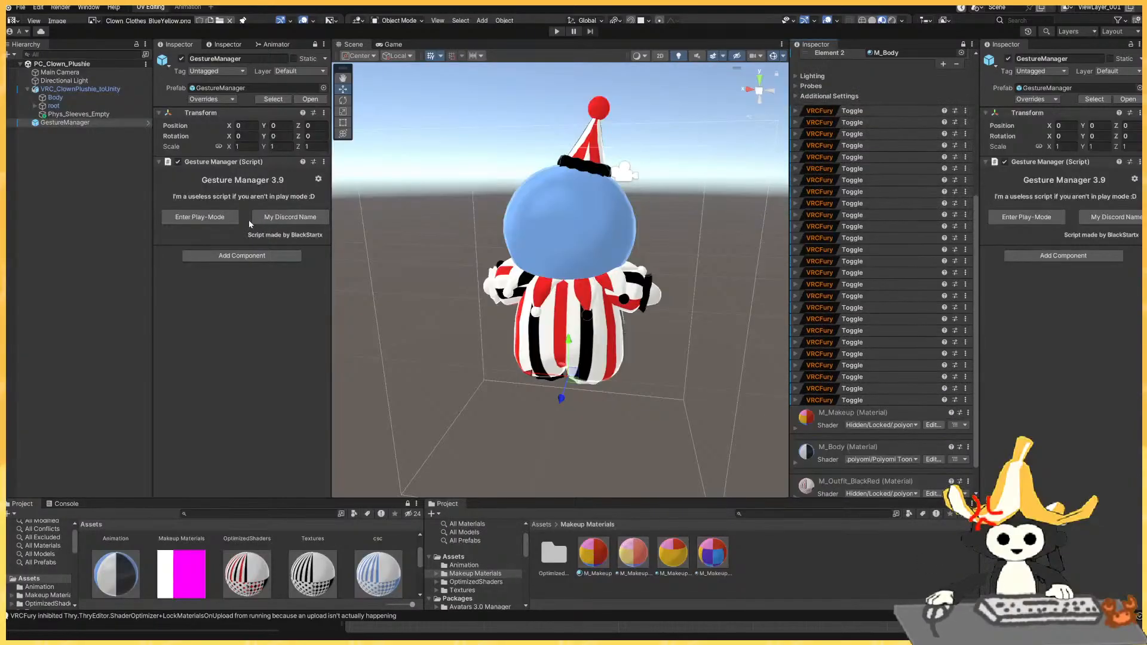
{"action": "left_click", "coordinate": [233, 44]}
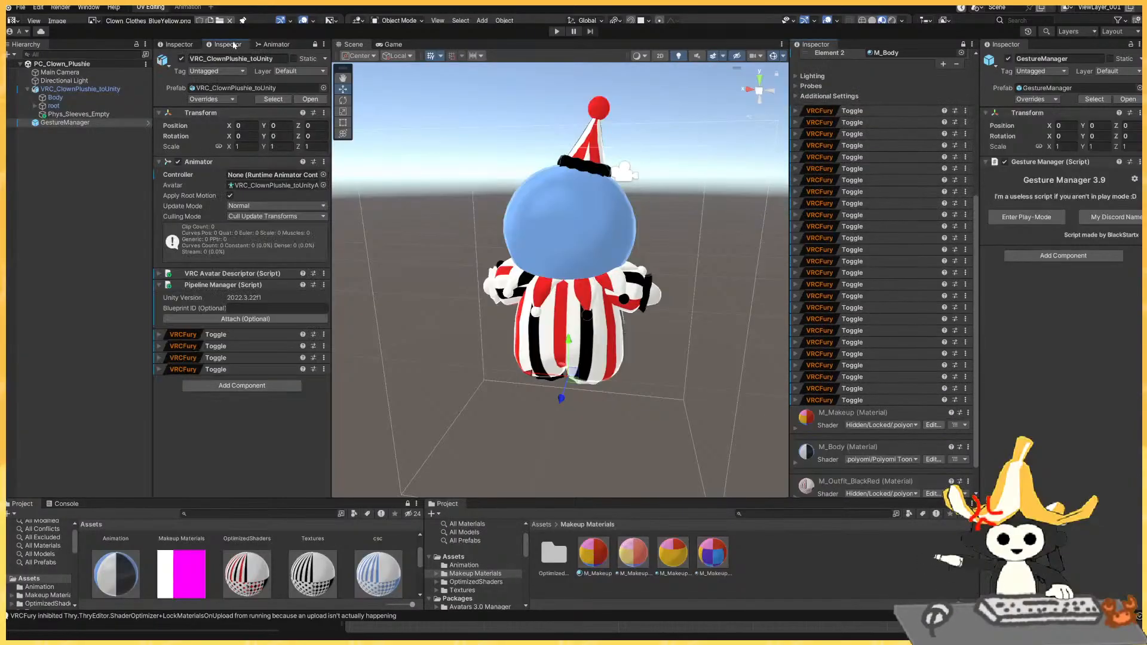
{"action": "left_click", "coordinate": [229, 336]}
{"action": "scroll", "coordinate": [227, 332], "scroll_direction": "down", "scroll_amount": 5}
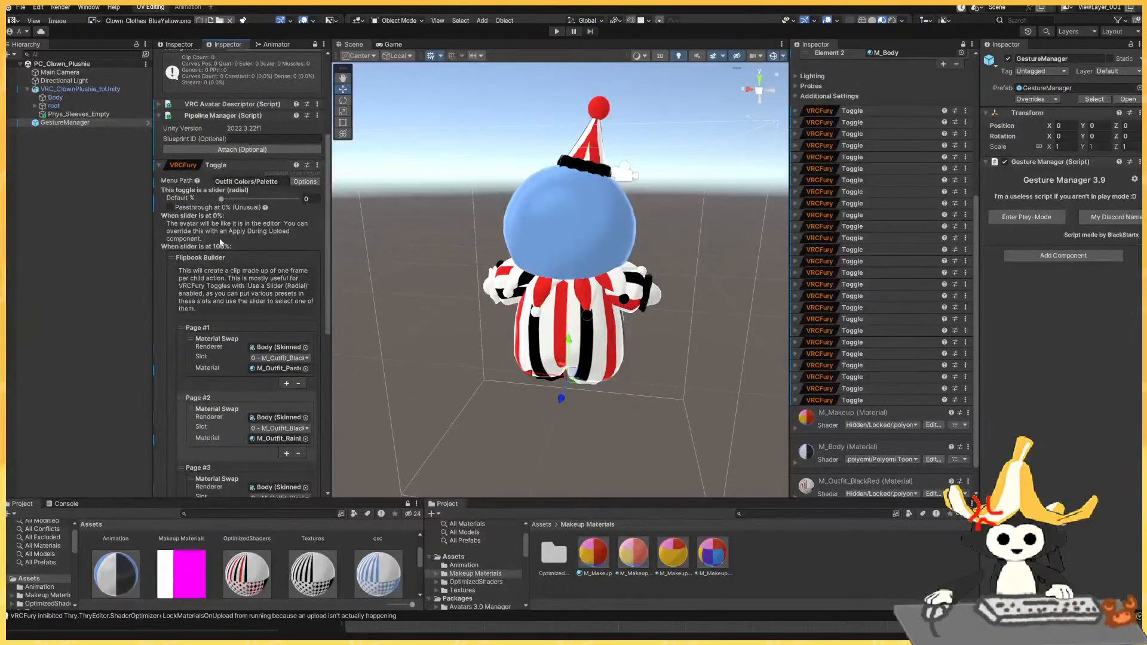
{"action": "scroll", "coordinate": [261, 199], "scroll_direction": "down", "scroll_amount": 3}
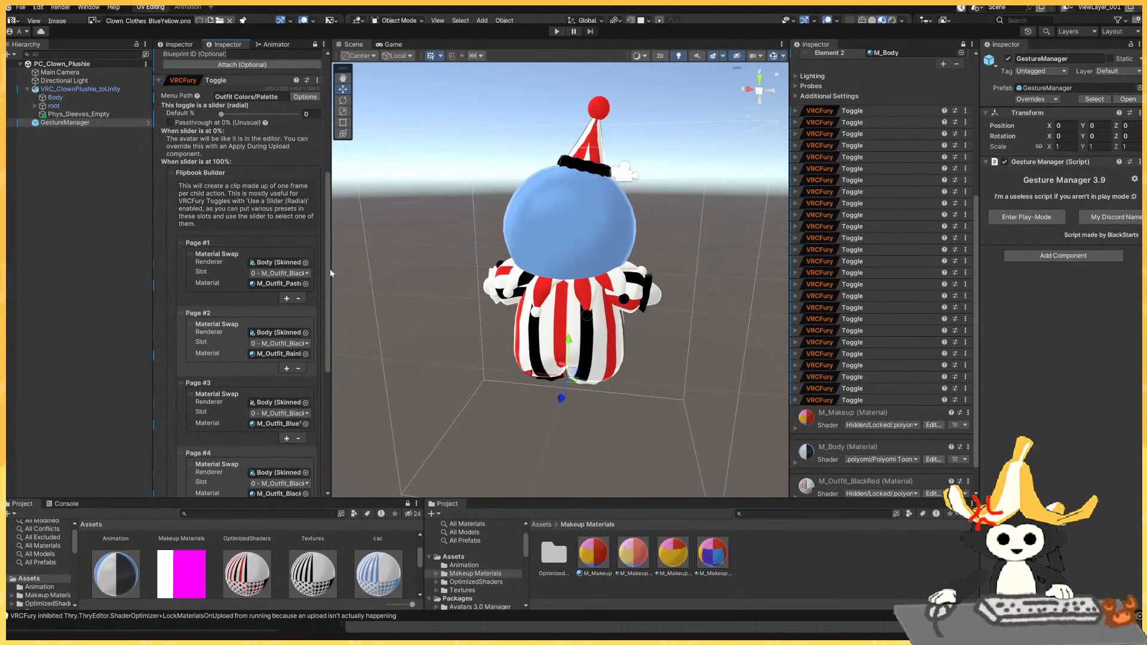
{"action": "left_click_drag", "start_coordinate": [333, 268], "coordinate": [407, 267]}
{"action": "scroll", "coordinate": [299, 252], "scroll_direction": "down", "scroll_amount": 3}
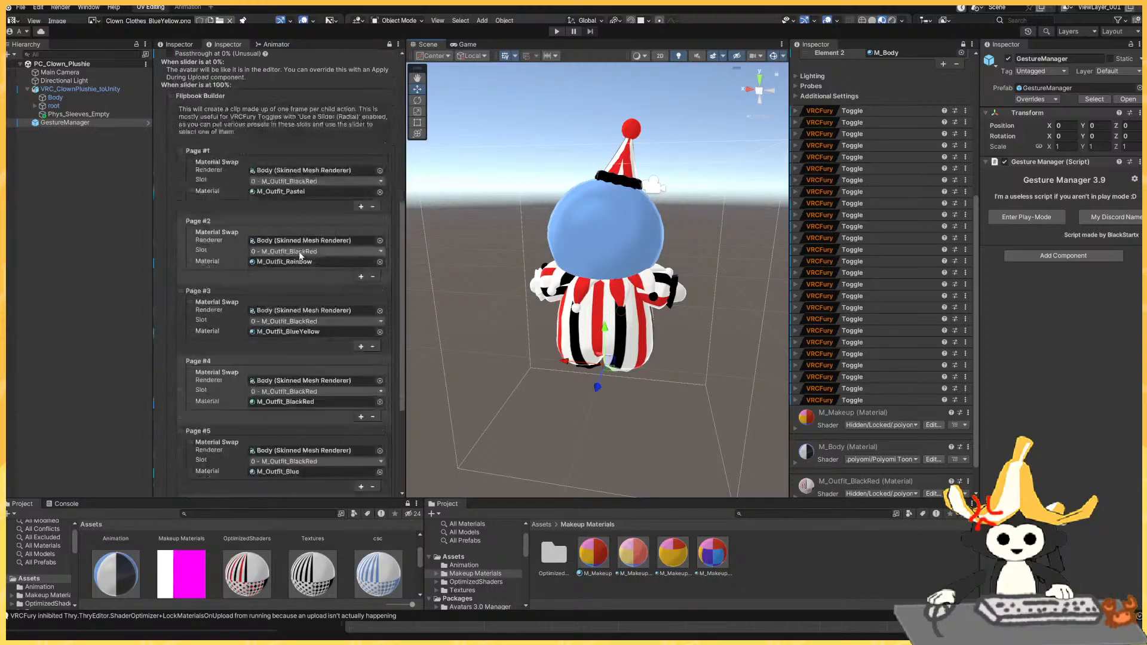
{"action": "scroll", "coordinate": [256, 249], "scroll_direction": "down", "scroll_amount": 5}
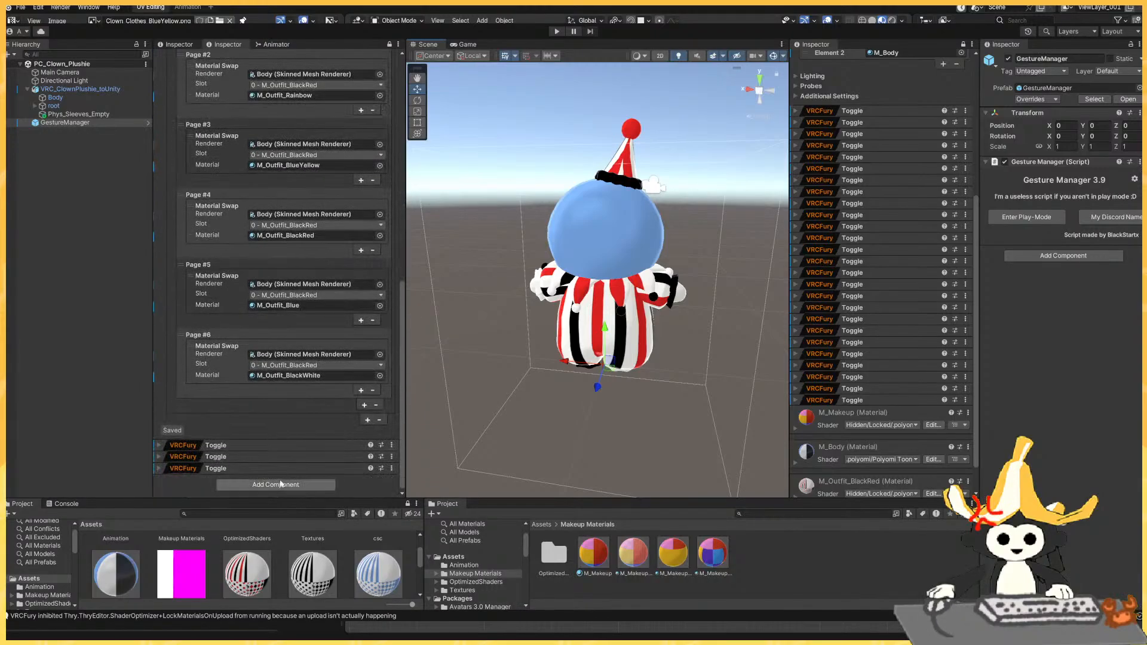
Expand the Outfit Colors/Pattern toggle and examine the texture offsets on its flipbook pages.
{"action": "left_click", "coordinate": [274, 444]}
{"action": "scroll", "coordinate": [275, 444], "scroll_direction": "down", "scroll_amount": 2}
{"action": "scroll", "coordinate": [275, 443], "scroll_direction": "down", "scroll_amount": 10}
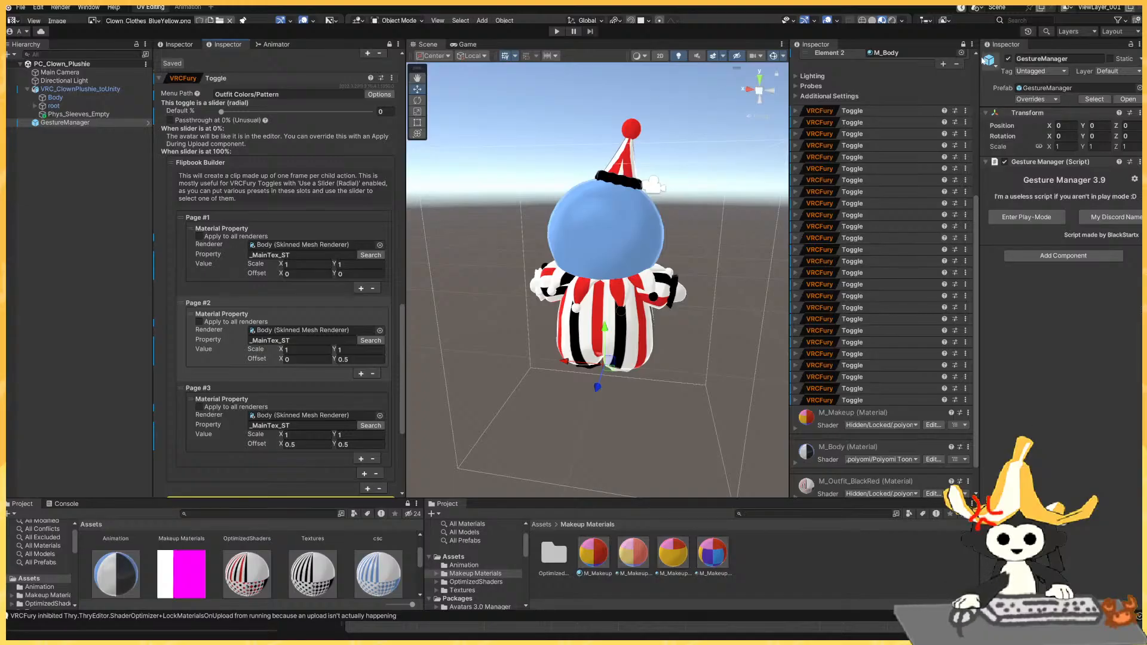
Set the main texture offset of the M_Outfit_BlackRed material to X 0.5 and Y 0.
{"action": "left_click_drag", "start_coordinate": [984, 59], "coordinate": [925, 59]}
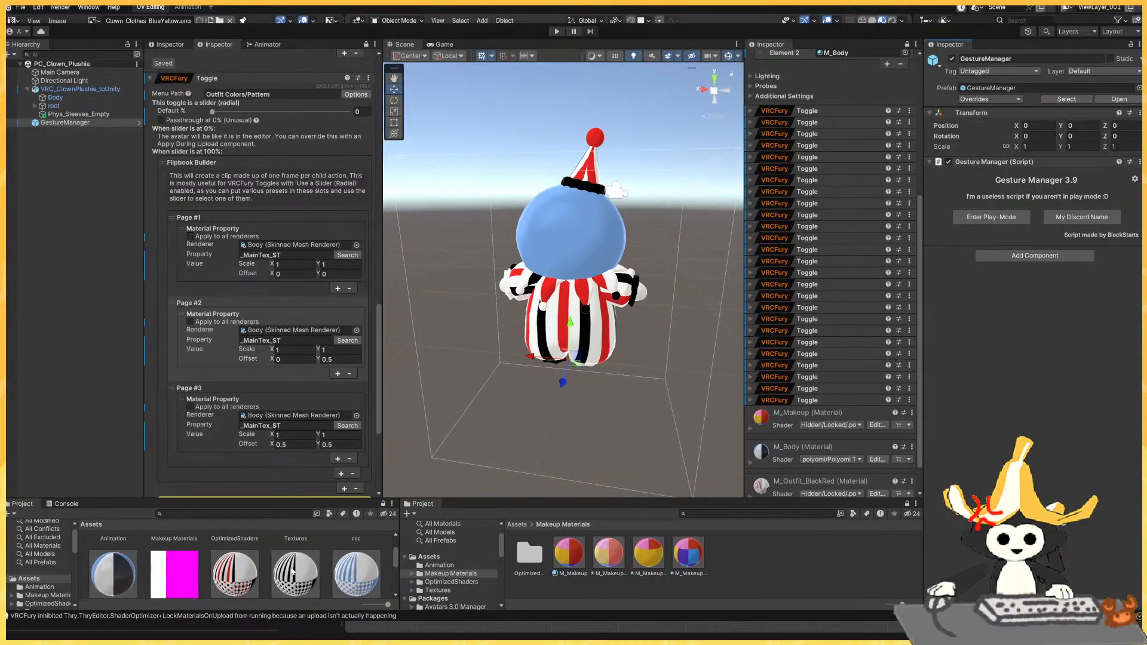
{"action": "left_click", "coordinate": [236, 569]}
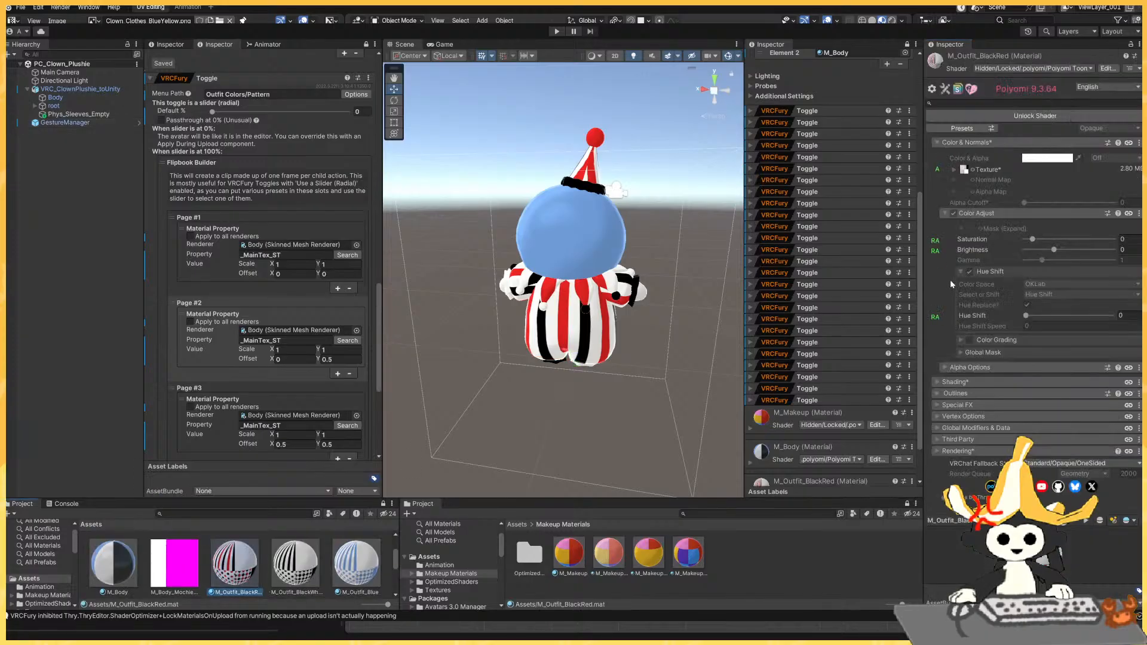
{"action": "left_click", "coordinate": [953, 170]}
{"action": "left_click", "coordinate": [1059, 193]}
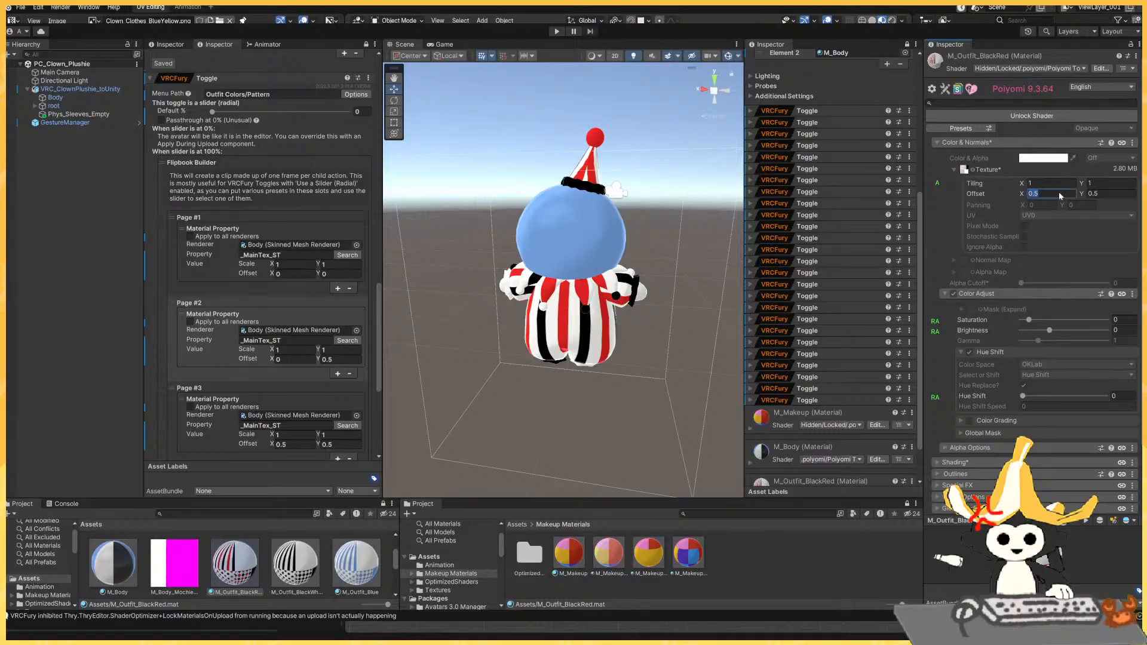
{"action": "type", "text": "0"}
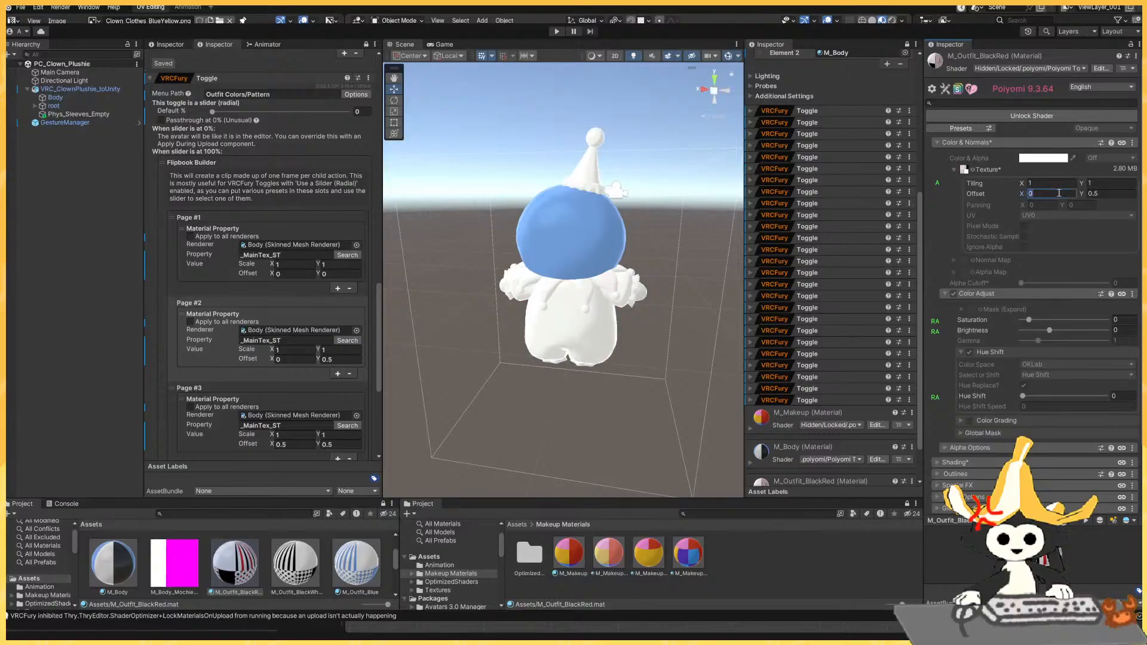
{"action": "type", "text": ".5"}
{"action": "left_click", "coordinate": [1098, 193]}
{"action": "type", "text": "0"}
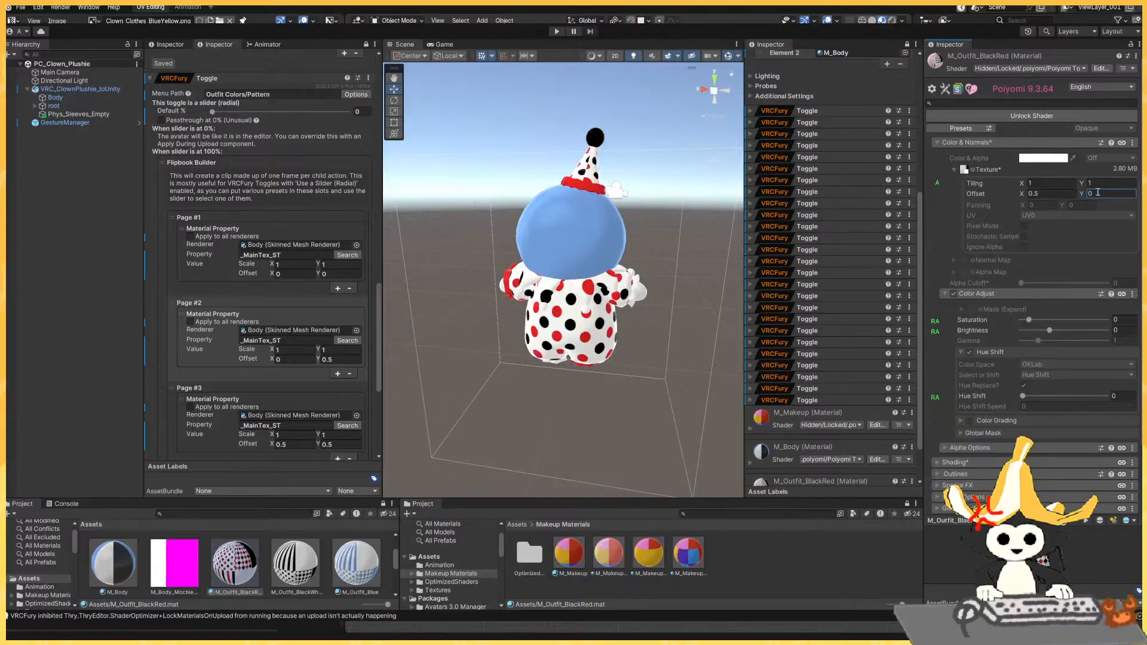
Set the _MainTex_ST offset on Page #2 of the Outfit Colors/Pattern toggle to X 0.5 and Y 0.
{"action": "left_click", "coordinate": [292, 360]}
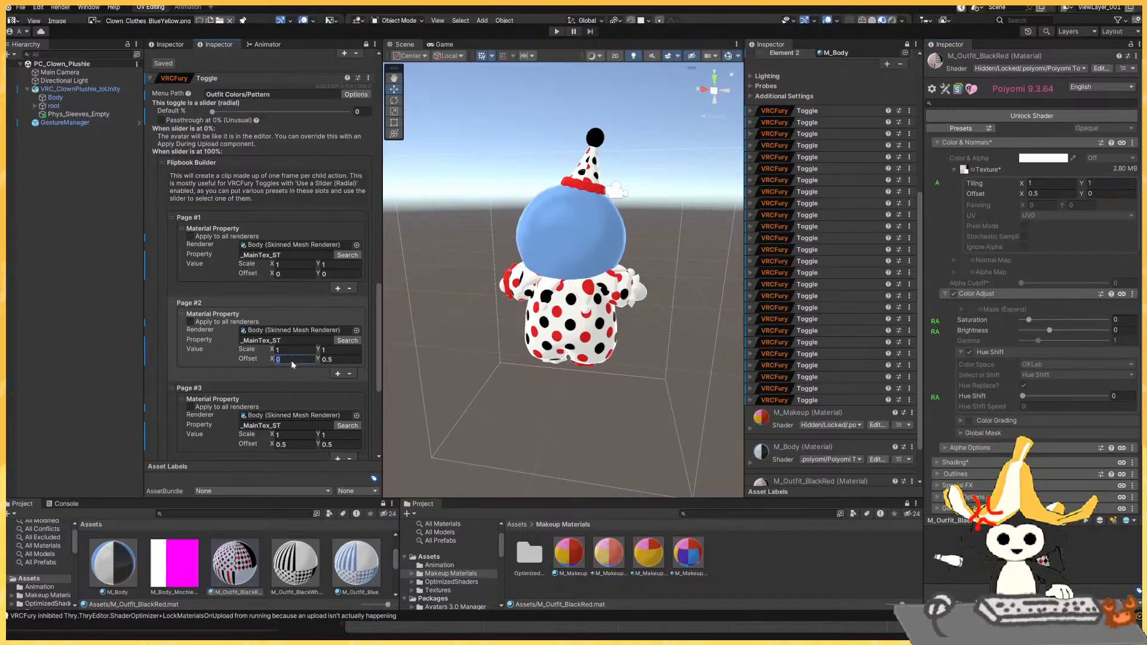
{"action": "type", "text": "0.5"}
{"action": "left_click", "coordinate": [337, 360]}
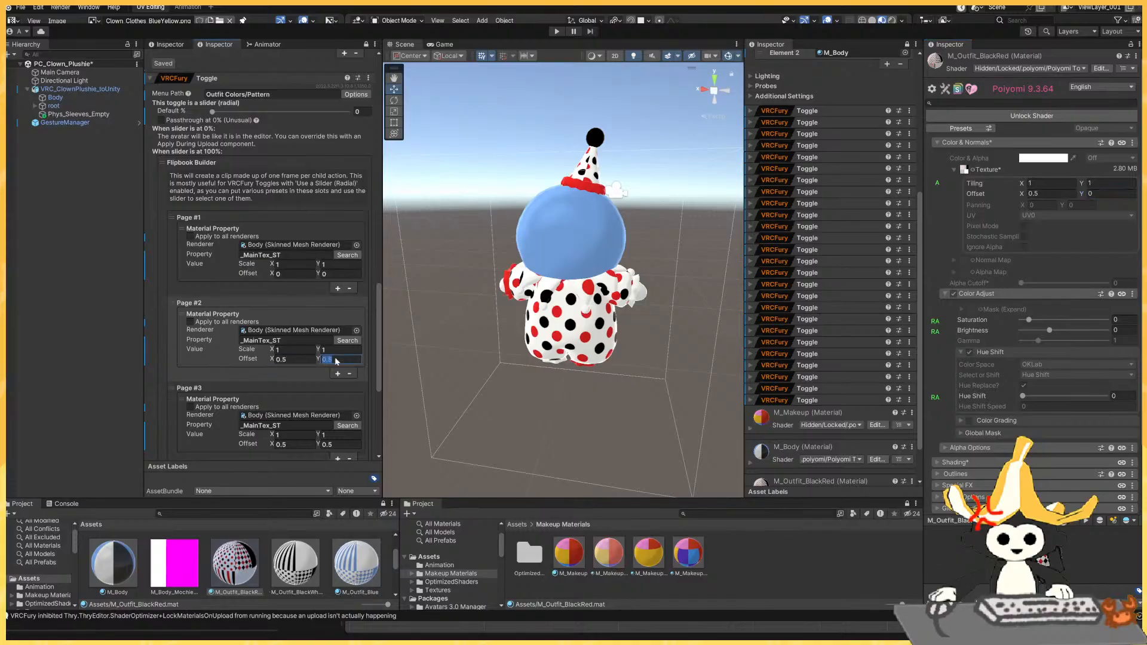
{"action": "type", "text": "0"}
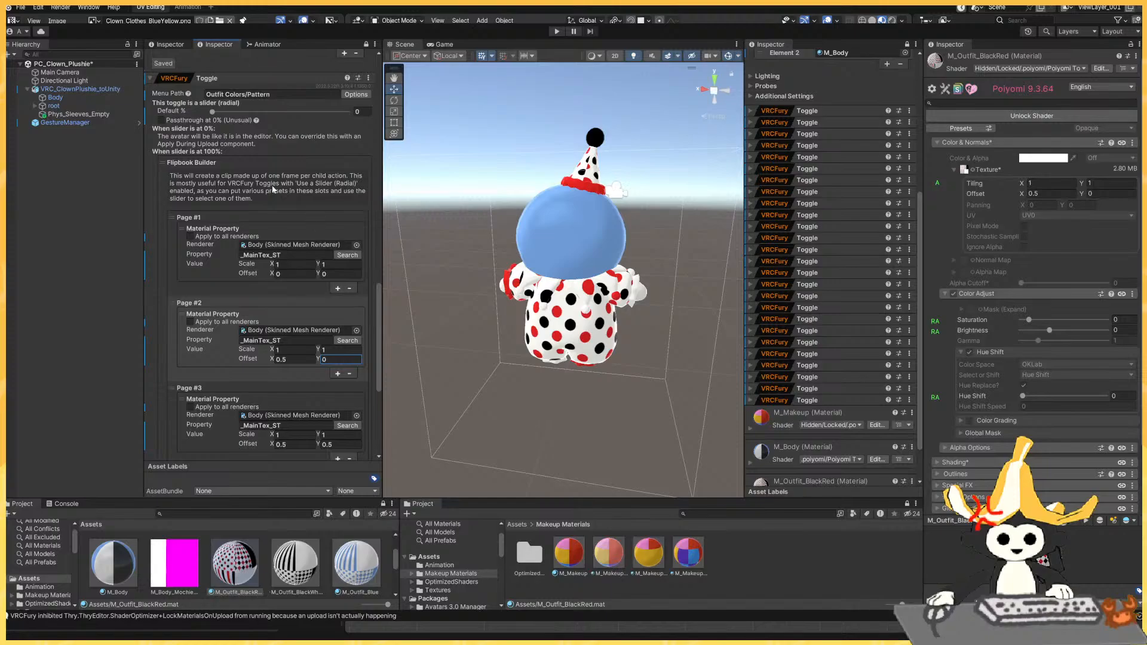
Collapse the Pattern toggle and examine the texture tiling and offset settings of the M_Body material.
{"action": "left_click", "coordinate": [218, 77]}
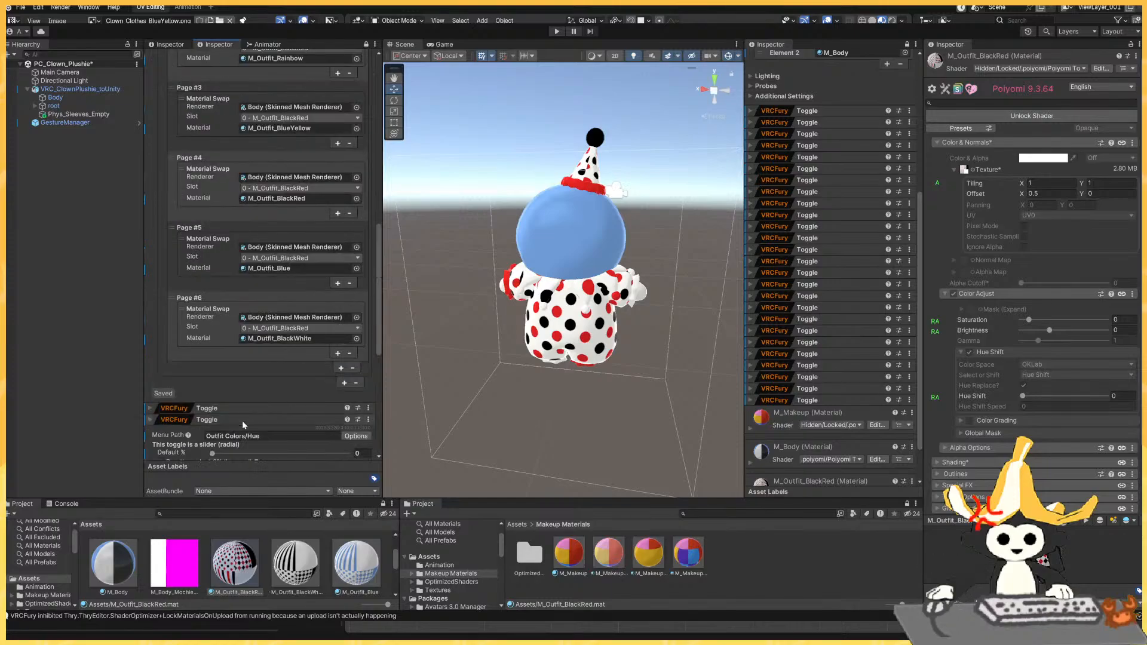
{"action": "scroll", "coordinate": [251, 382], "scroll_direction": "up", "scroll_amount": 10}
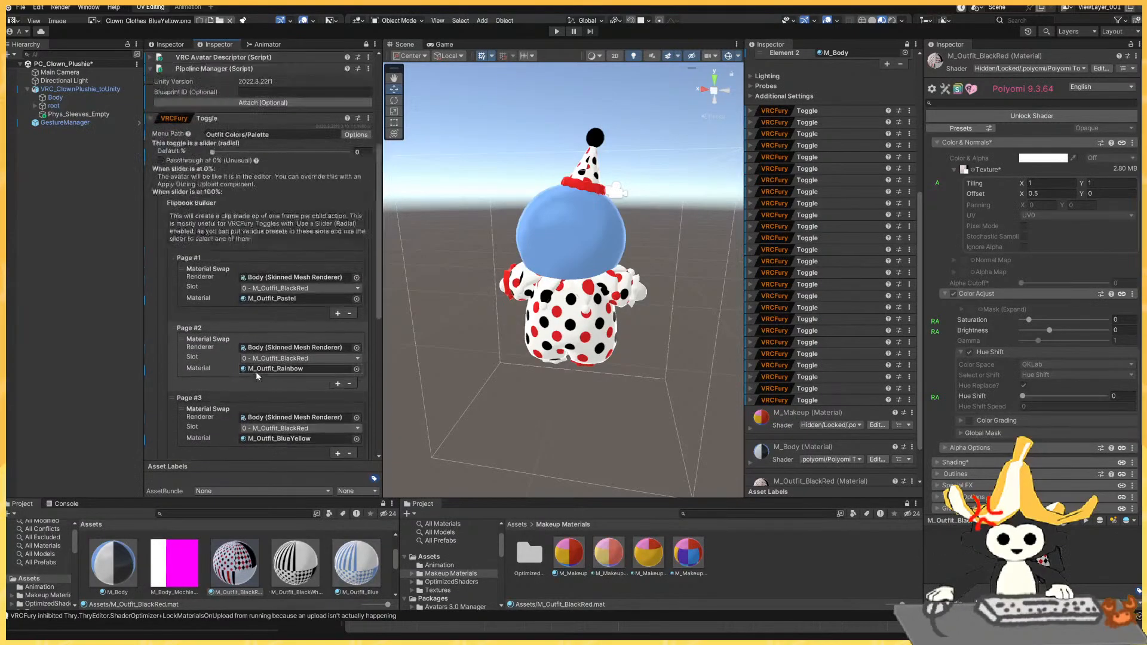
{"action": "left_click", "coordinate": [113, 565]}
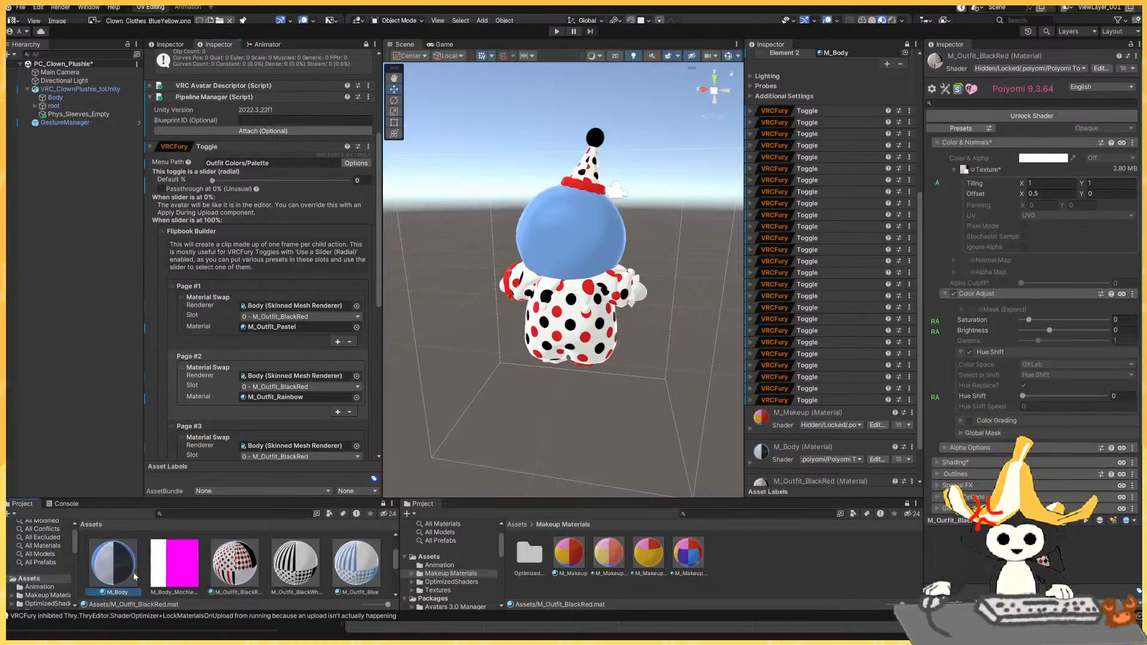
{"action": "left_click", "coordinate": [955, 170]}
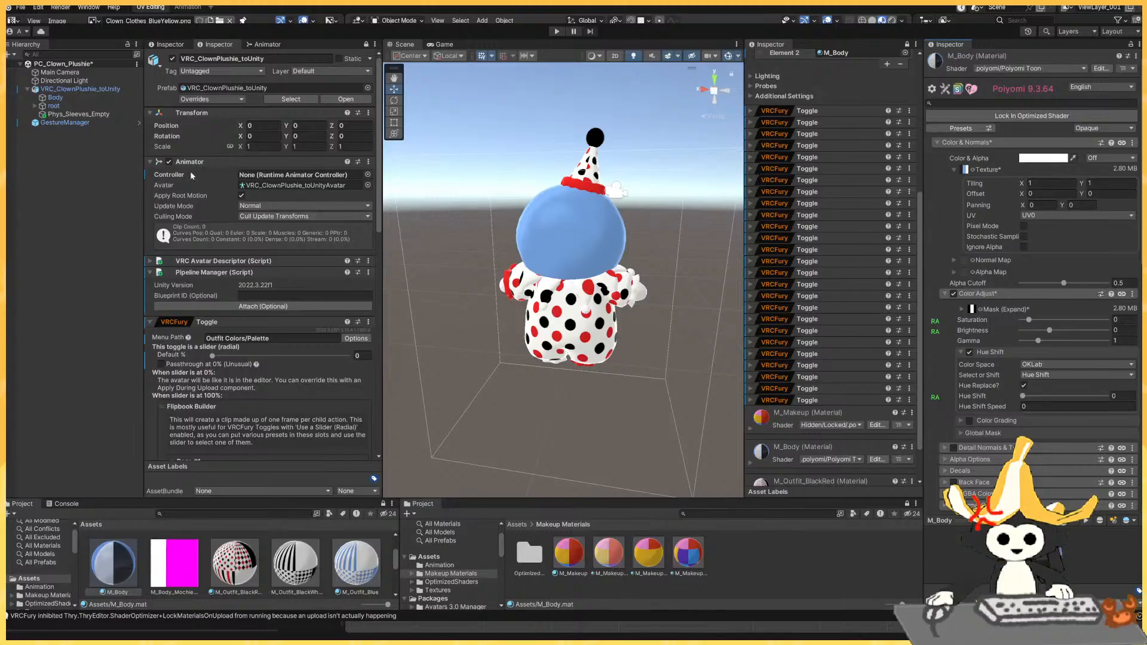
Start play mode from the GestureManager object and return to the Scene view.
{"action": "left_click", "coordinate": [66, 123]}
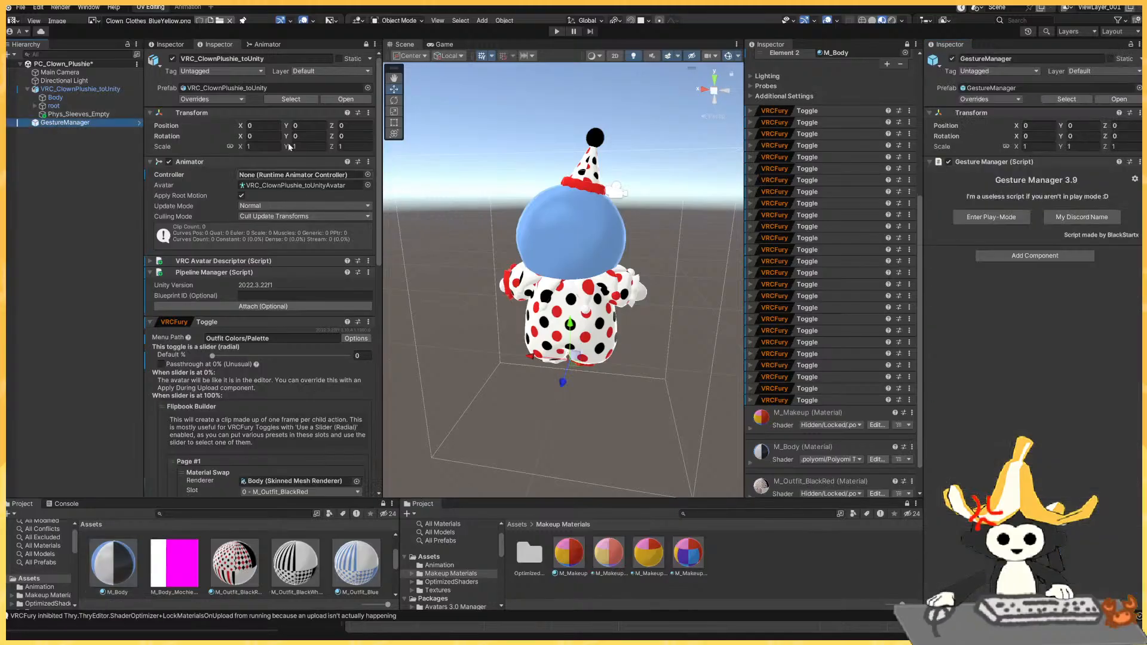
{"action": "left_click", "coordinate": [175, 46]}
{"action": "left_click", "coordinate": [232, 218]}
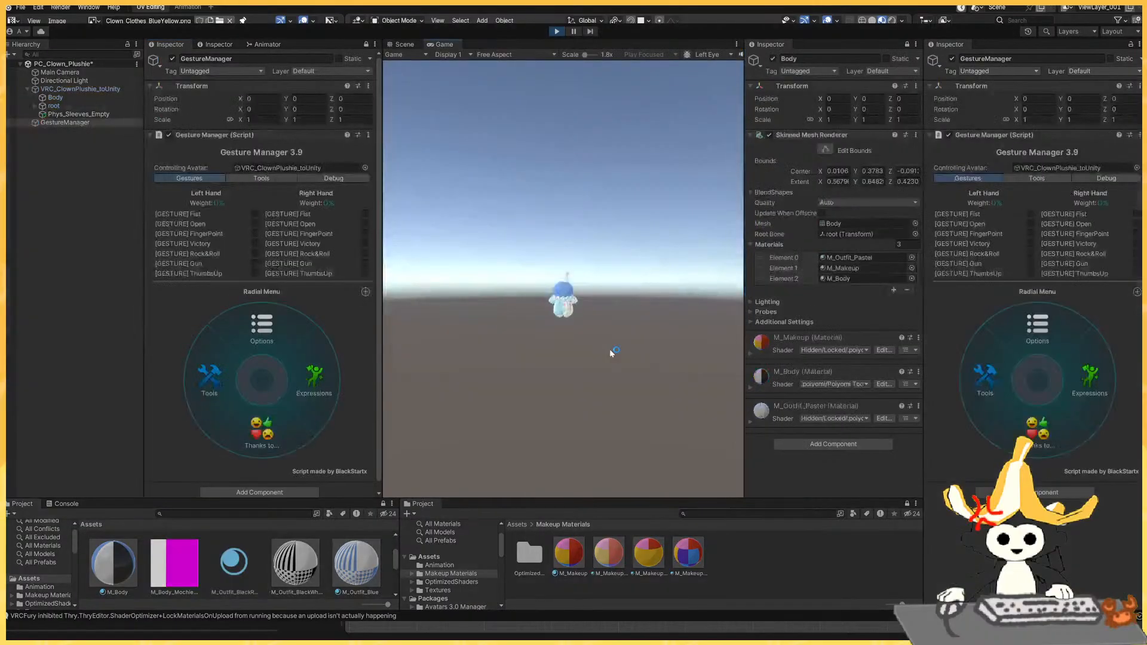
{"action": "left_click", "coordinate": [406, 45]}
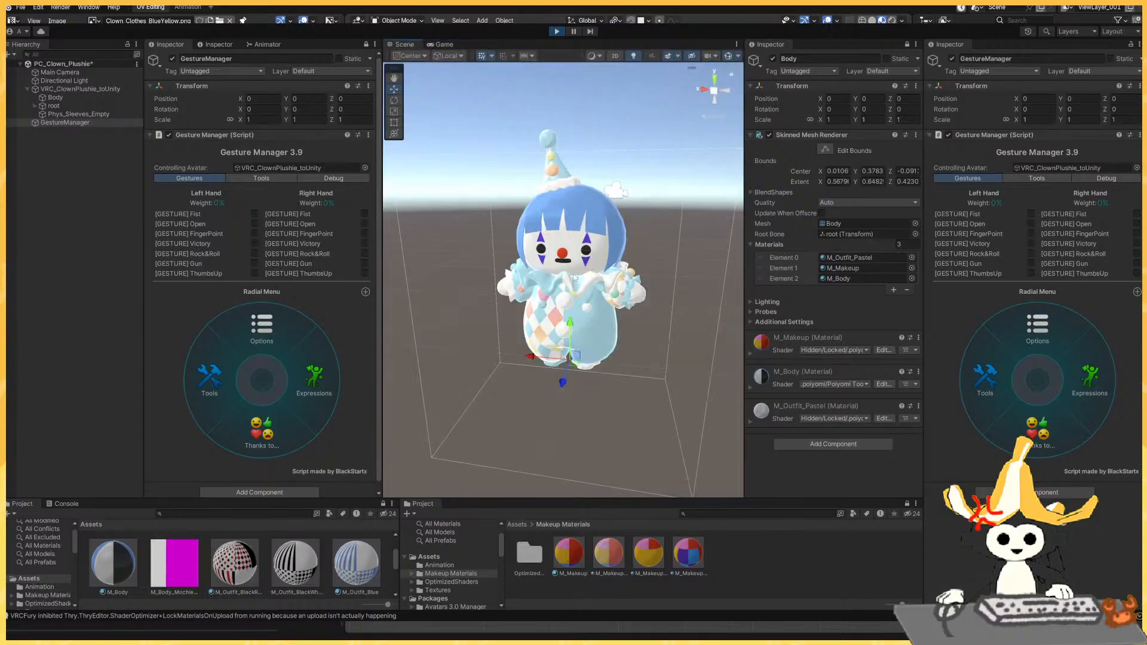
Test the Pattern slider at about 60% in the avatar's Outfit Colors expressions.
{"action": "left_click", "coordinate": [1074, 375]}
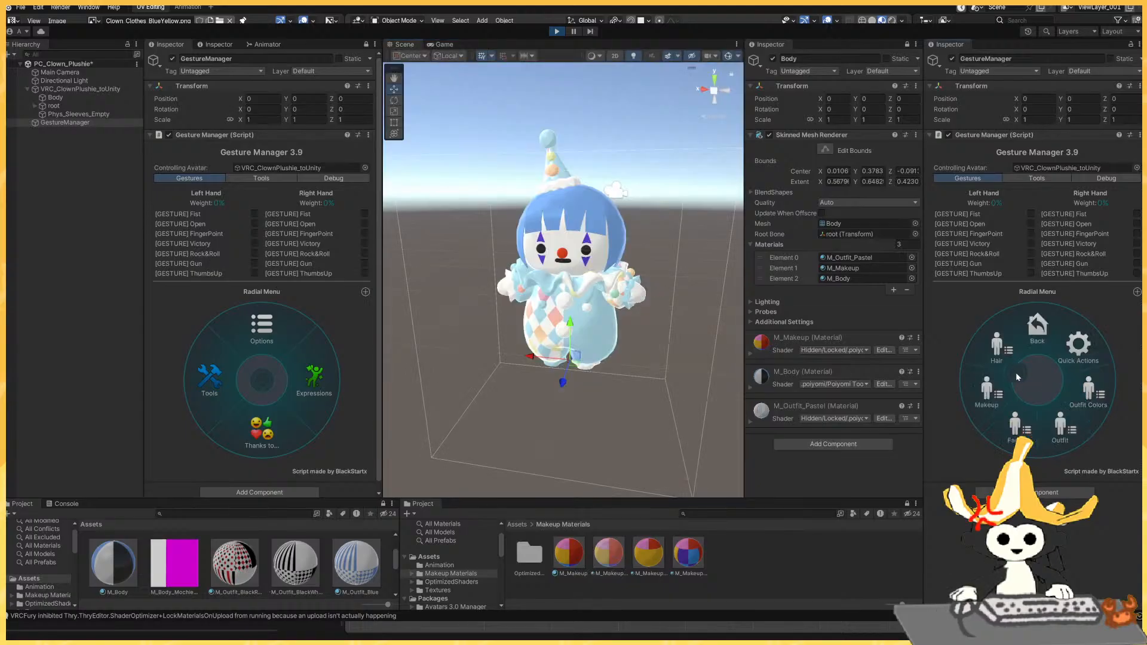
{"action": "left_click", "coordinate": [1084, 389]}
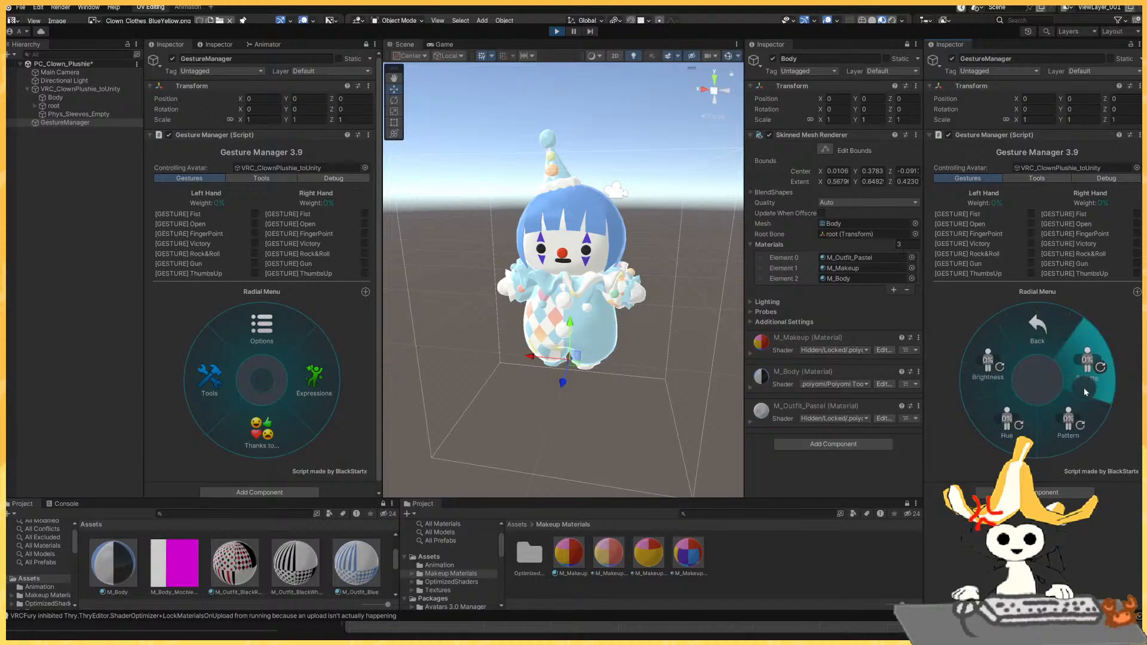
{"action": "left_click", "coordinate": [1070, 409]}
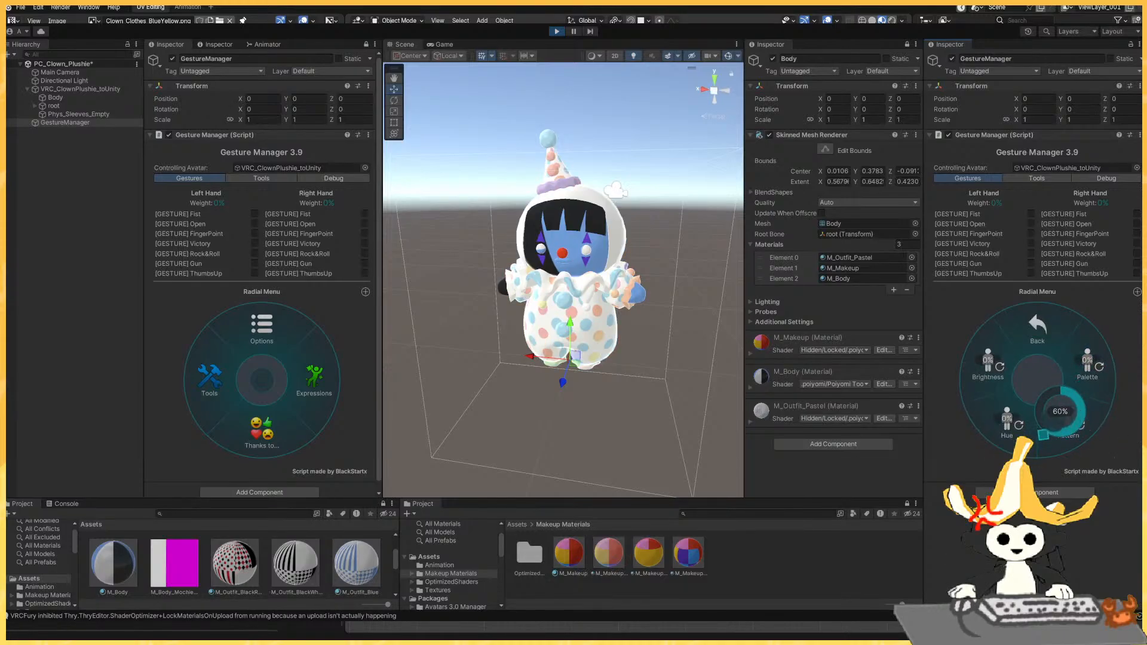
Switch to Blender, select the clown's Body mesh, and examine its UV layout and UV Maps data.
{"action": "left_click", "coordinate": [989, 477]}
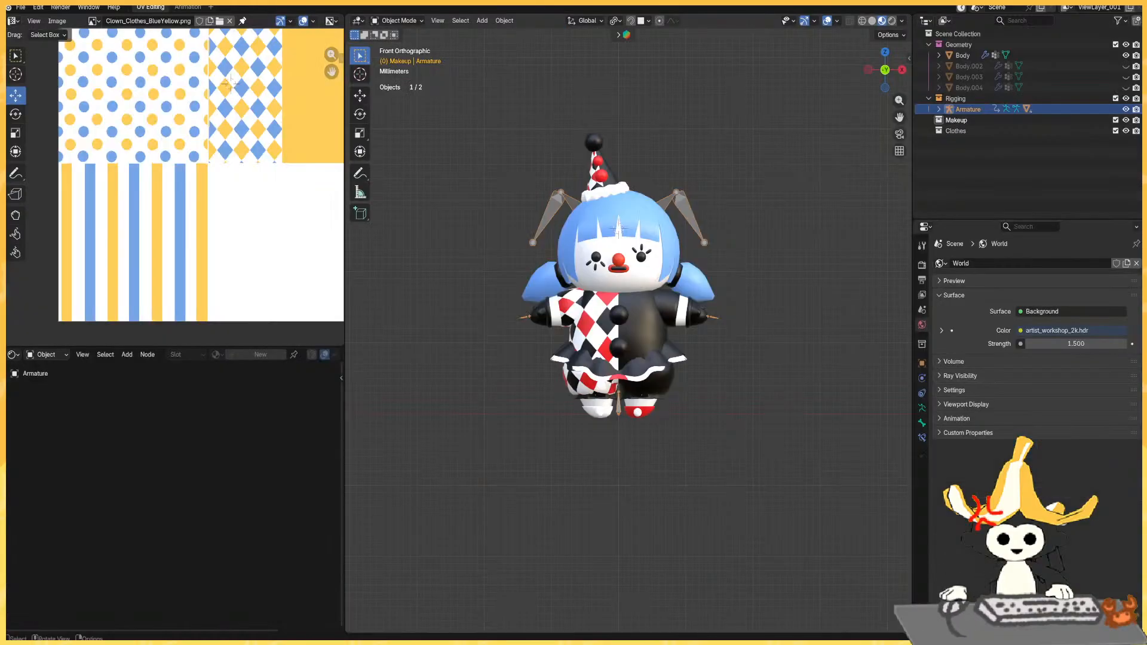
{"action": "left_click", "coordinate": [634, 303]}
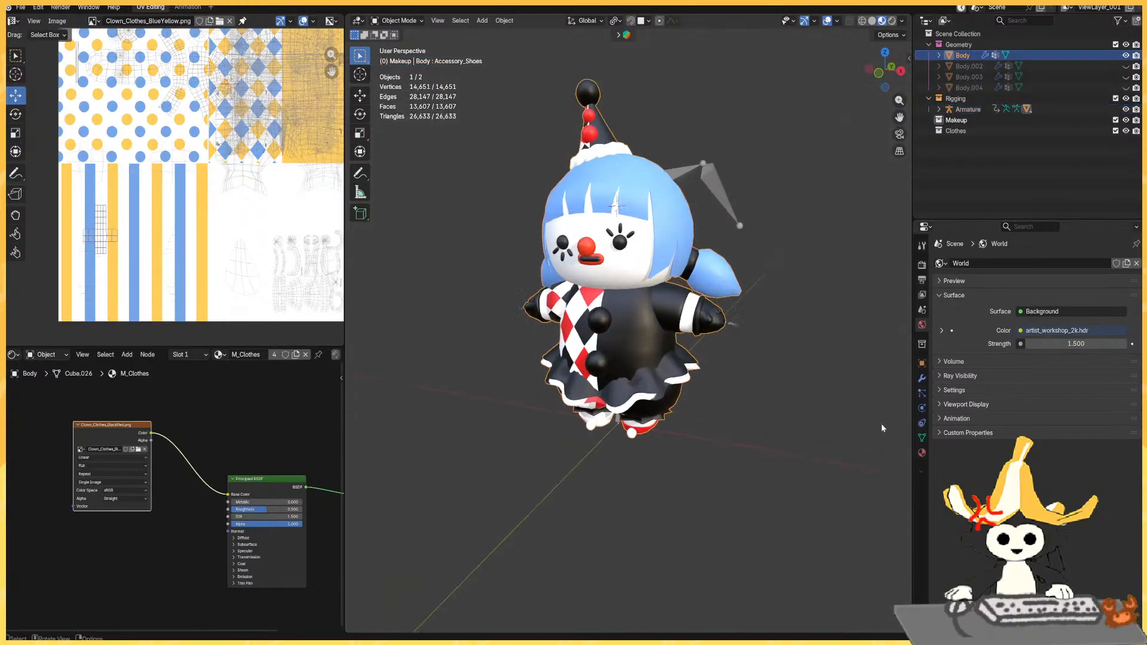
{"action": "left_click", "coordinate": [922, 436]}
{"action": "scroll", "coordinate": [1023, 381], "scroll_direction": "down", "scroll_amount": 8}
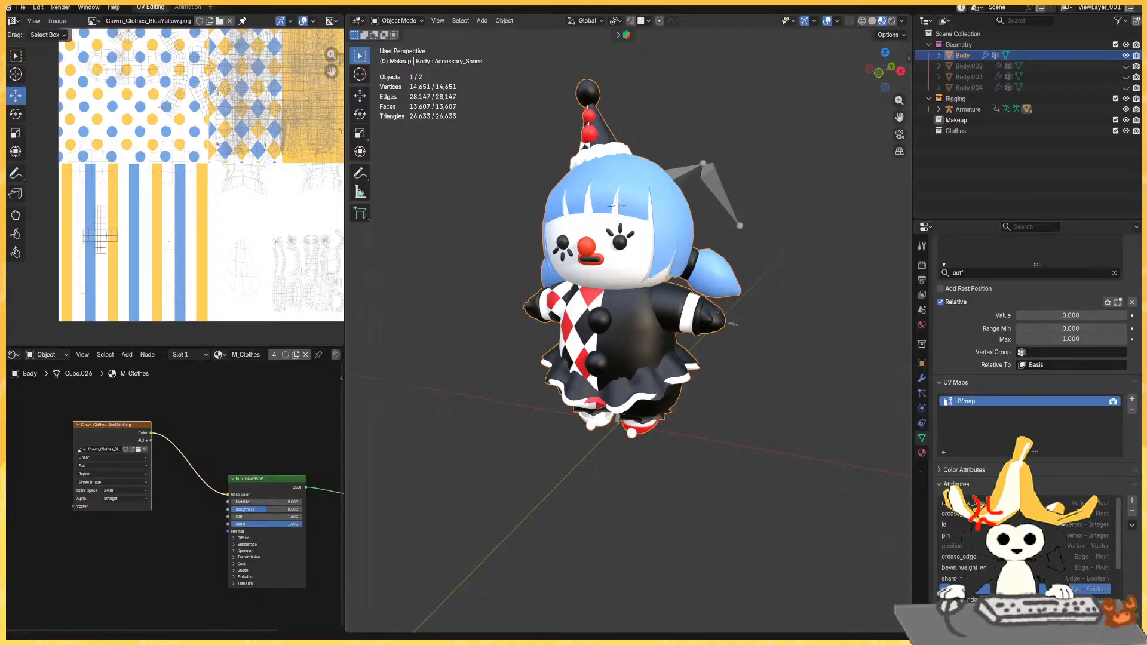
Switch back to Unity and select the clown's Body mesh in the Scene view.
{"action": "key", "text": "alt+Tab"}
{"action": "left_click", "coordinate": [583, 320]}
{"action": "right_click_drag", "start_coordinate": [618, 330], "coordinate": [628, 331]}
Test the Outfit Colors sliders in play mode, ending with Palette at about 26%, Hue at about 55% and Brightness at 0%.
{"action": "left_click", "coordinate": [314, 382]}
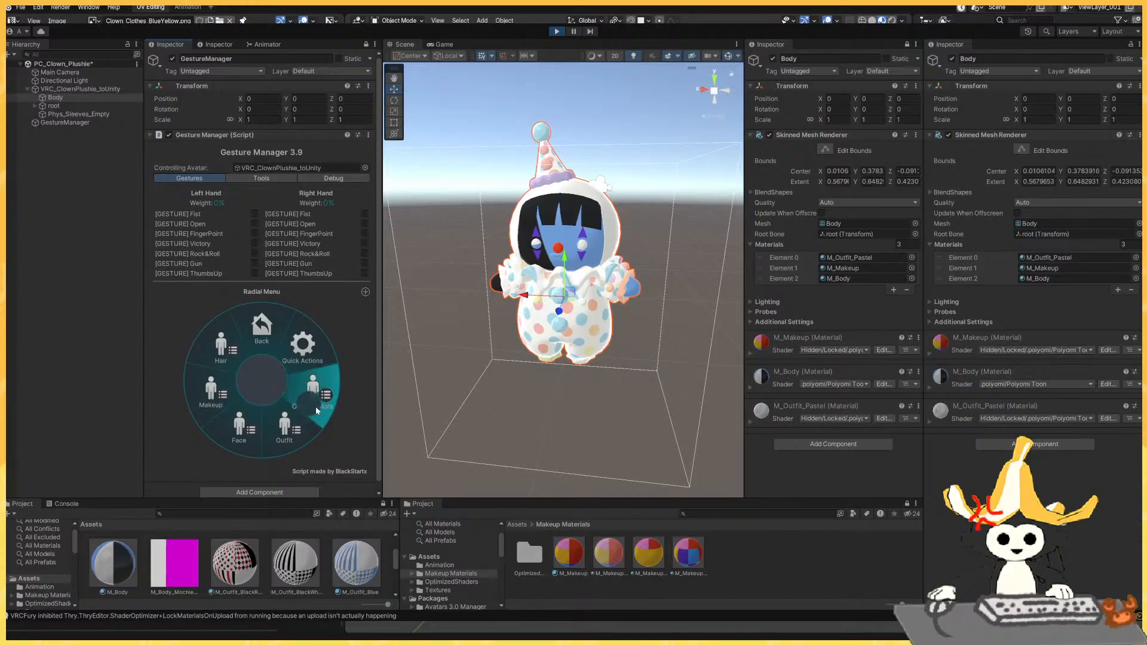
{"action": "left_click", "coordinate": [316, 408]}
{"action": "left_click_drag", "start_coordinate": [315, 346], "coordinate": [304, 385]}
{"action": "left_click_drag", "start_coordinate": [231, 418], "coordinate": [320, 421]}
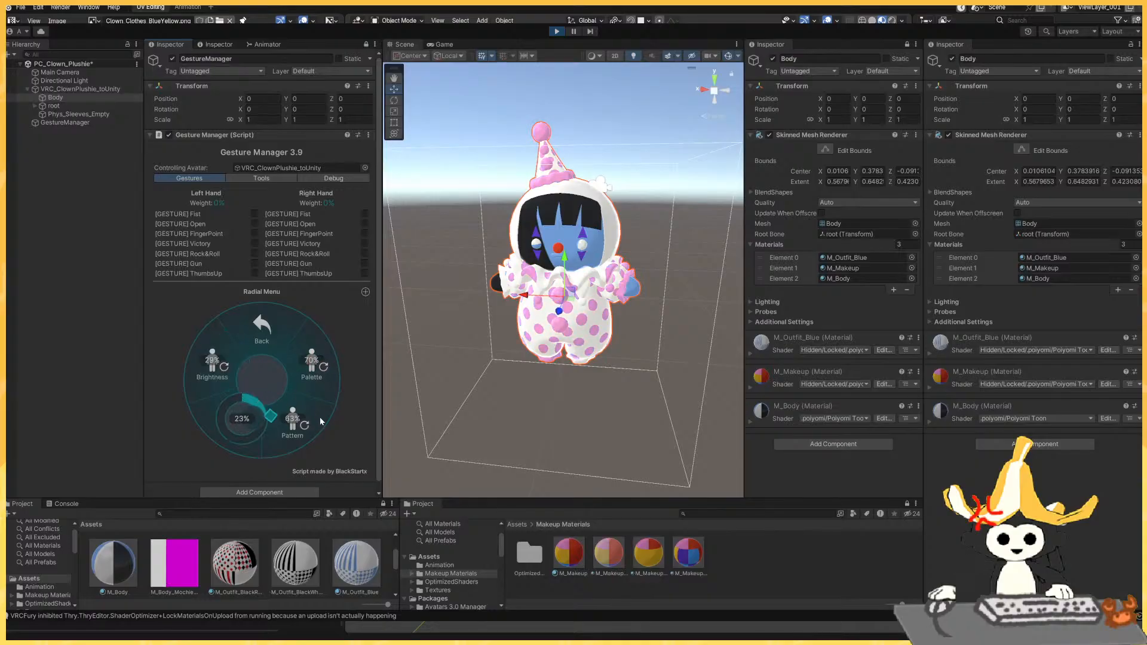
{"action": "left_click_drag", "start_coordinate": [189, 447], "coordinate": [213, 451]}
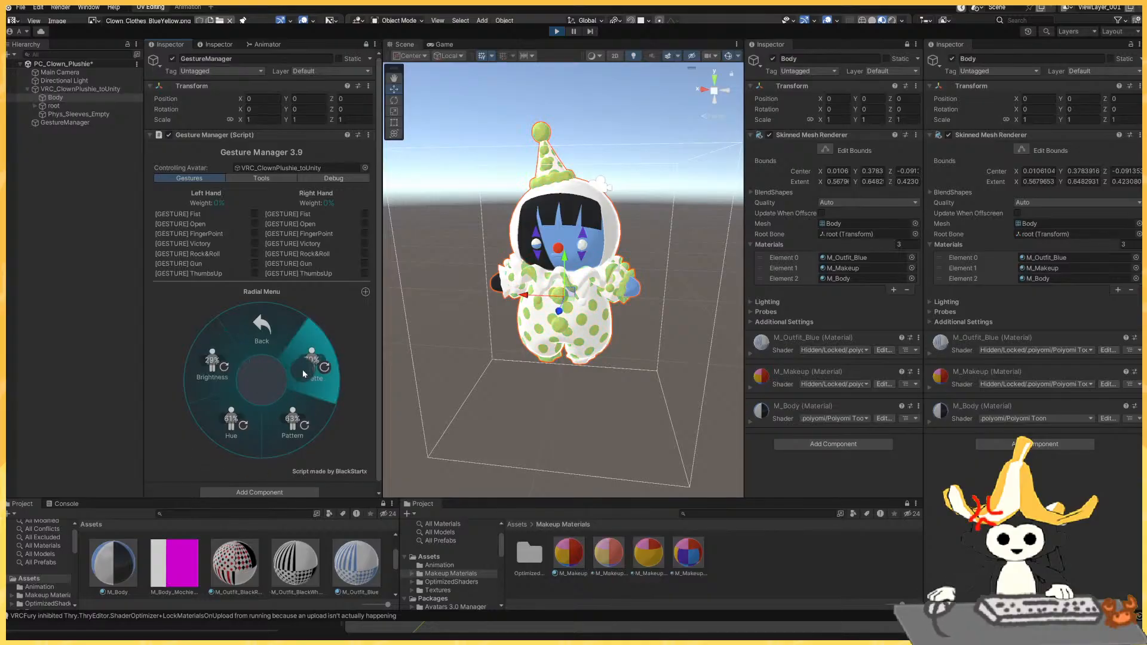
{"action": "left_click_drag", "start_coordinate": [312, 371], "coordinate": [367, 386]}
{"action": "left_click_drag", "start_coordinate": [232, 362], "coordinate": [201, 292]}
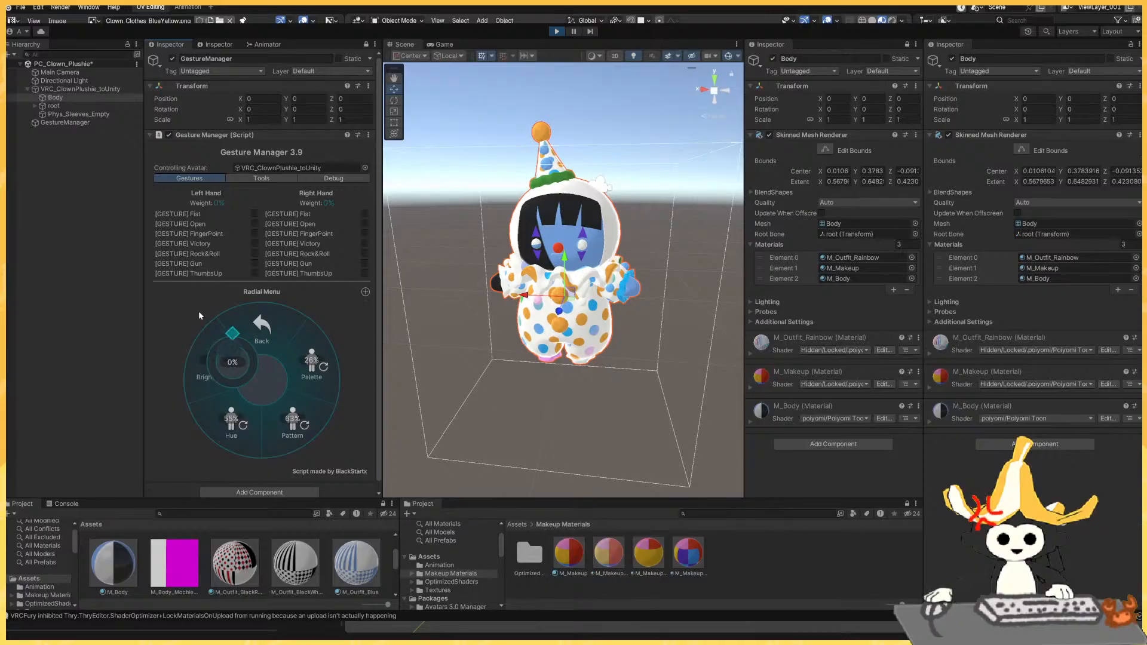
Test the Hue slider in the avatar's Outfit Colors expressions, setting it to about 8%.
{"action": "left_click", "coordinate": [199, 311]}
{"action": "left_click", "coordinate": [302, 408]}
{"action": "left_click", "coordinate": [303, 407]}
{"action": "left_click", "coordinate": [249, 419]}
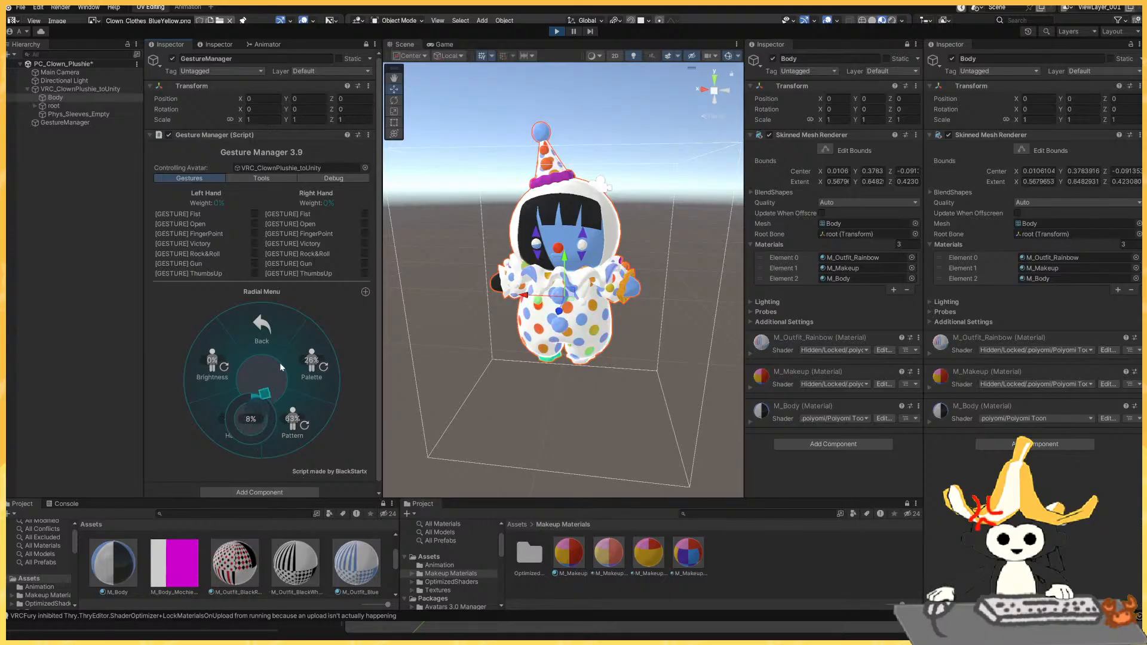
{"action": "left_click", "coordinate": [276, 378]}
Test the outfit's Collar slider up to about 80% and the jumpsuit's Ruffles toggle.
{"action": "left_click", "coordinate": [248, 314]}
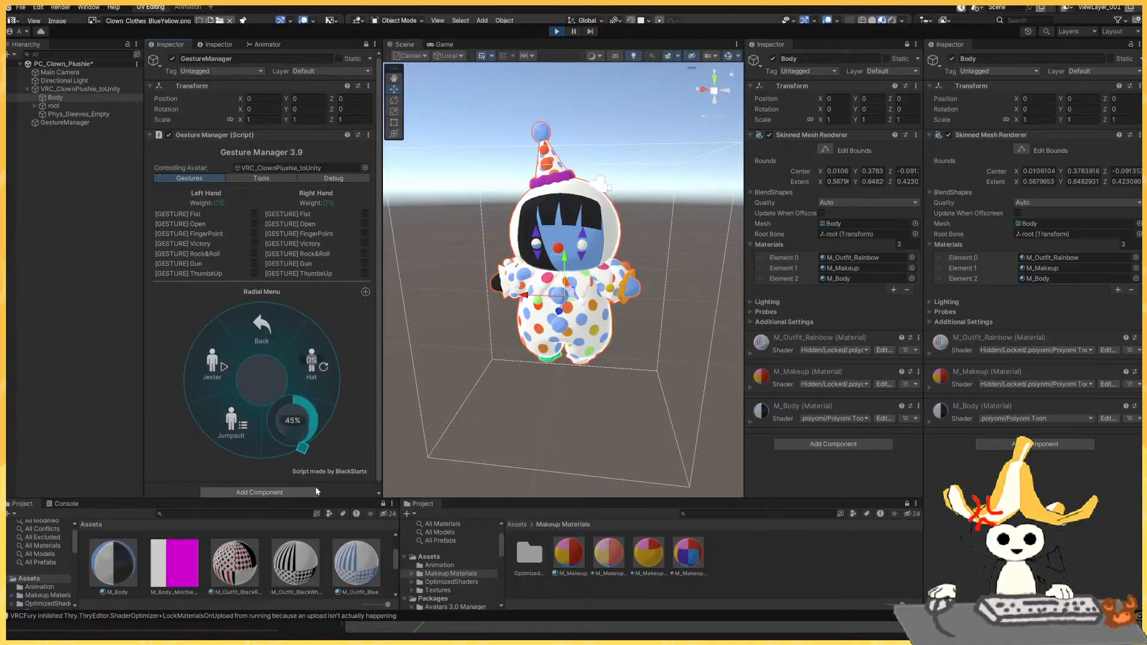
{"action": "left_click", "coordinate": [245, 421]}
{"action": "left_click", "coordinate": [251, 408]}
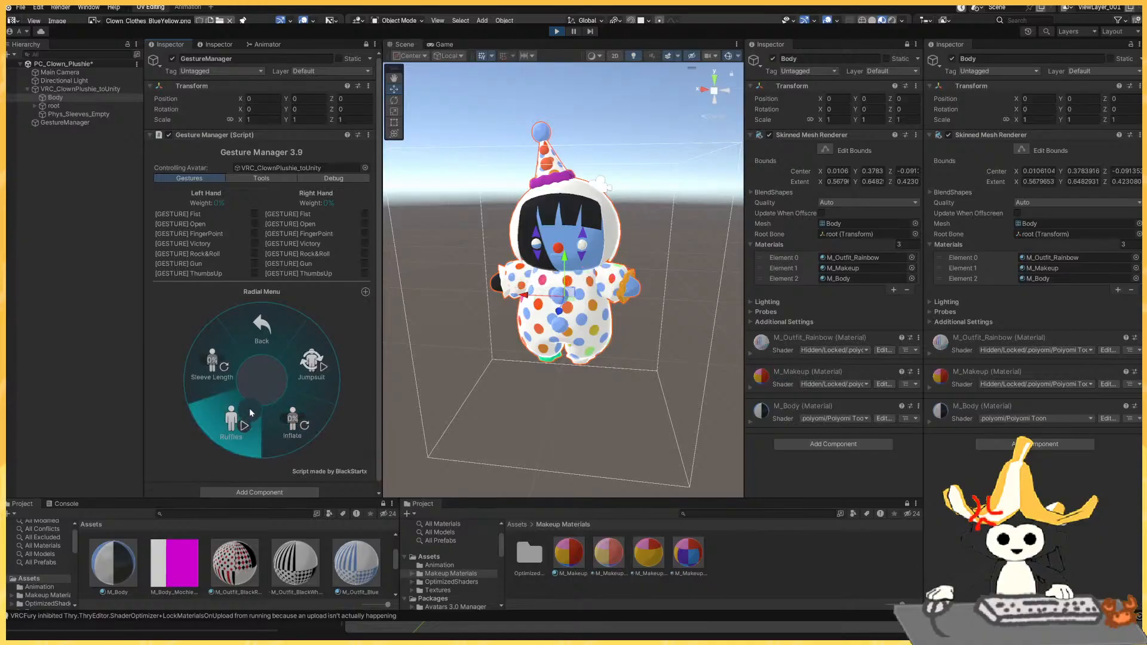
{"action": "left_click", "coordinate": [242, 403]}
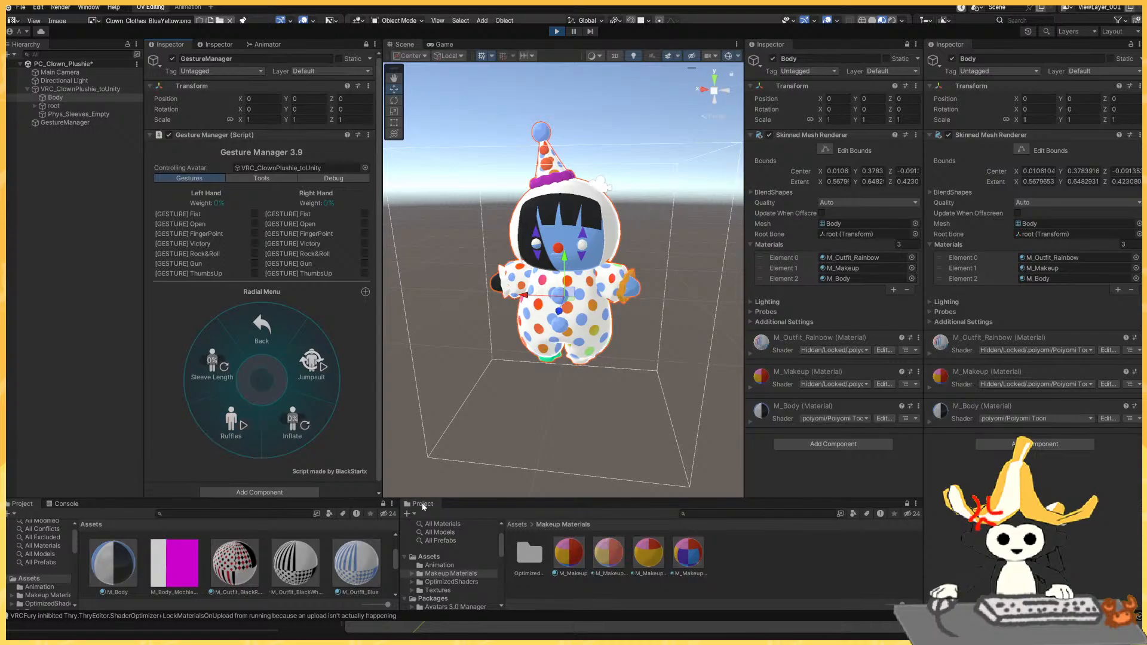
Test the jumpsuit's Sleeve Length slider at 0% and the Jester outfit toggle.
{"action": "left_click", "coordinate": [216, 370]}
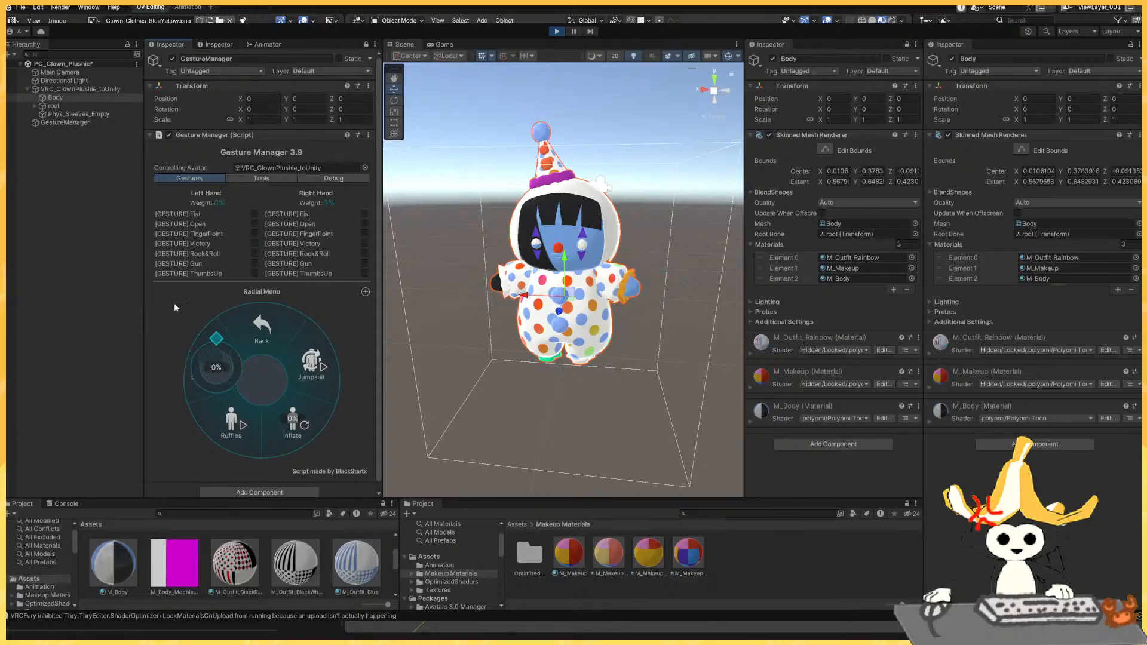
{"action": "left_click", "coordinate": [244, 321]}
{"action": "left_click", "coordinate": [245, 321]}
{"action": "left_click", "coordinate": [209, 370]}
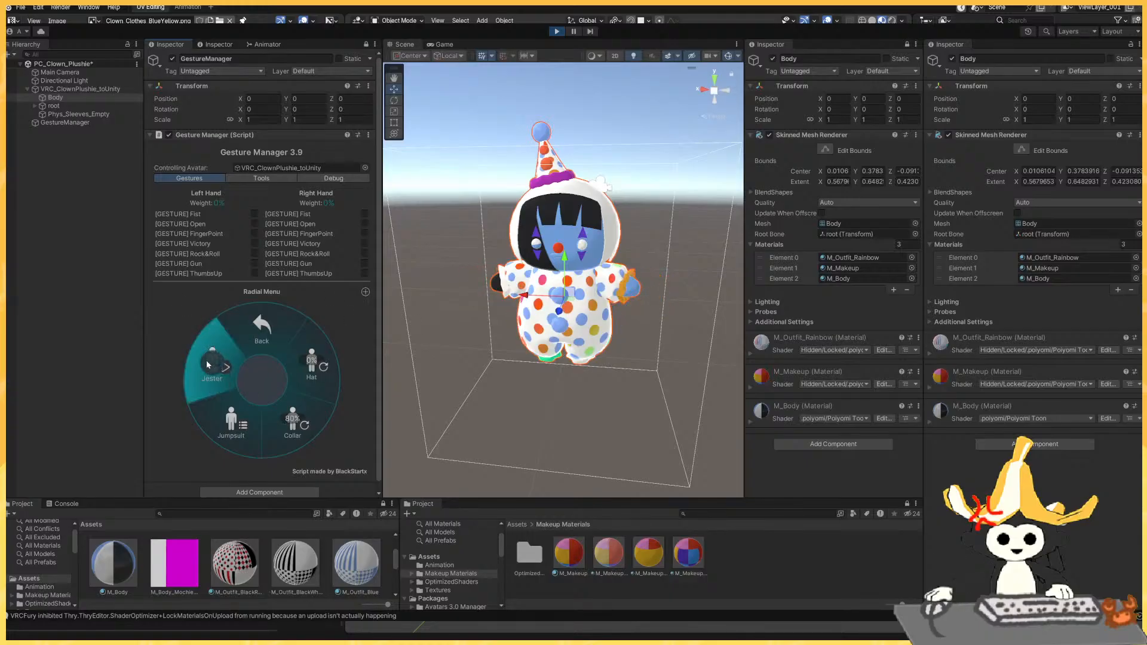
{"action": "left_click", "coordinate": [206, 363]}
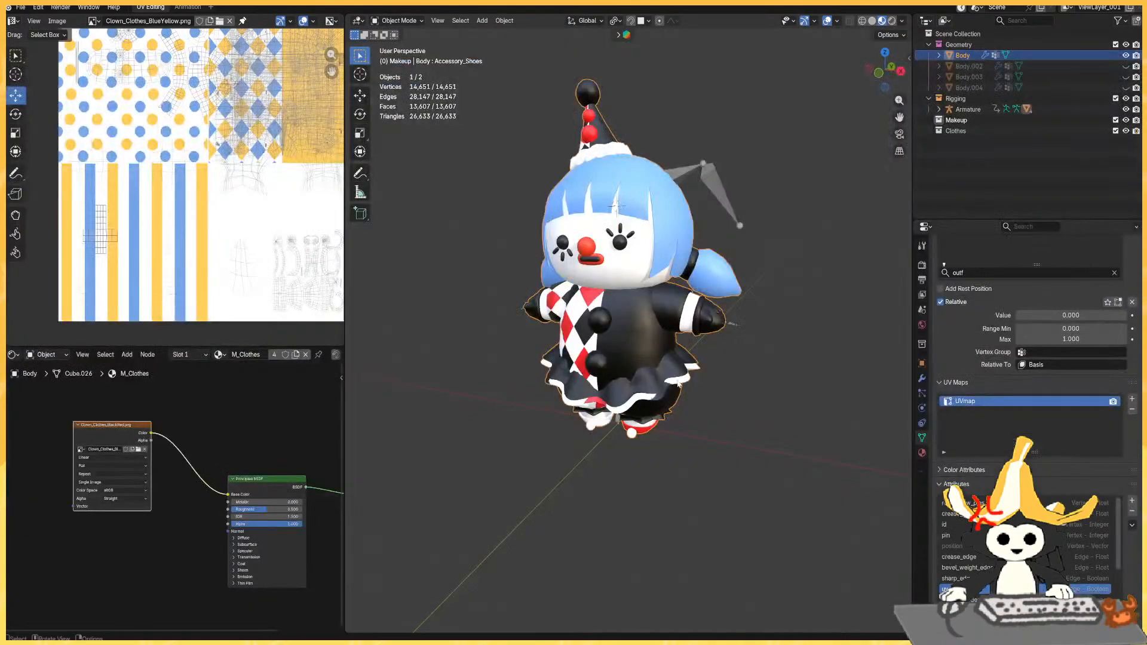
Switch to Blender, save the file, and bring the Body mesh's vertex groups and shape keys into view.
{"action": "middle_click_drag", "start_coordinate": [777, 419], "coordinate": [763, 221]}
{"action": "key", "text": "ctrl+s"}
{"action": "scroll", "coordinate": [1025, 430], "scroll_direction": "down", "scroll_amount": 1}
{"action": "scroll", "coordinate": [995, 422], "scroll_direction": "up", "scroll_amount": 14}
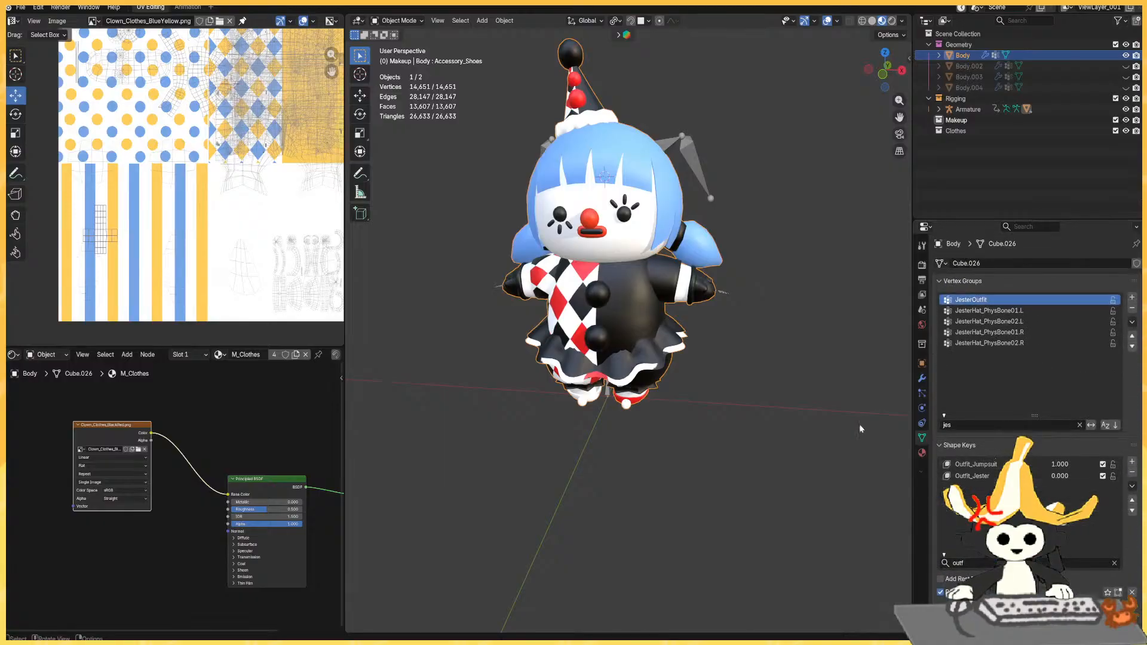
{"action": "middle_click_drag", "start_coordinate": [858, 427], "coordinate": [697, 306]}
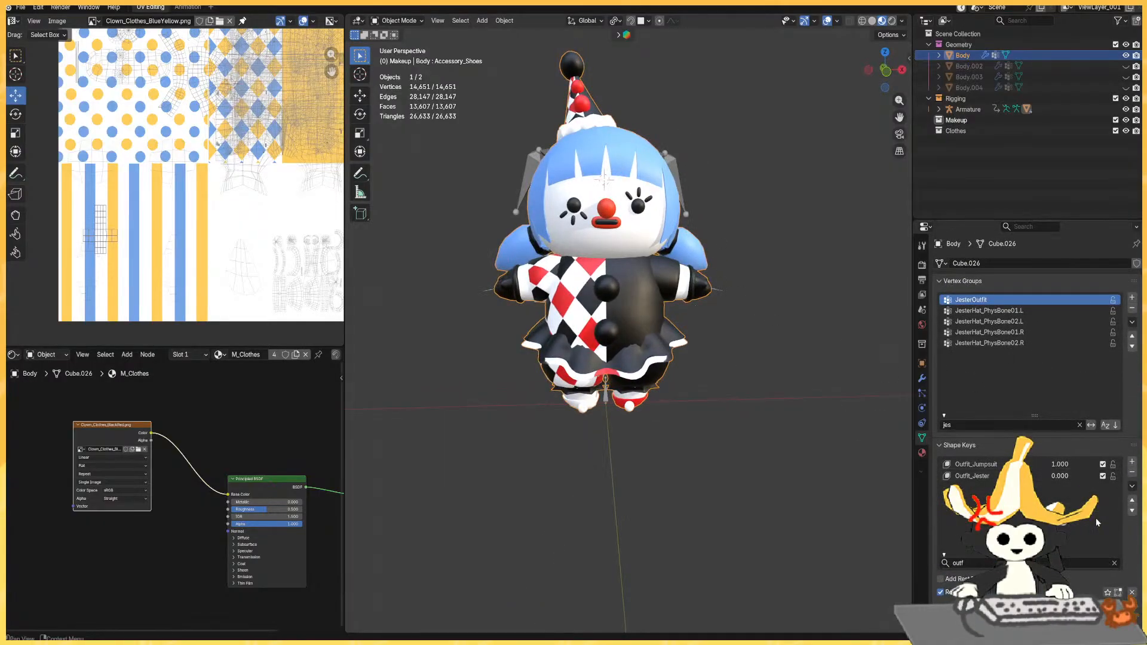
Enter Edit Mode on the Body mesh and make the M_Makeup material slot active.
{"action": "key", "text": "Tab"}
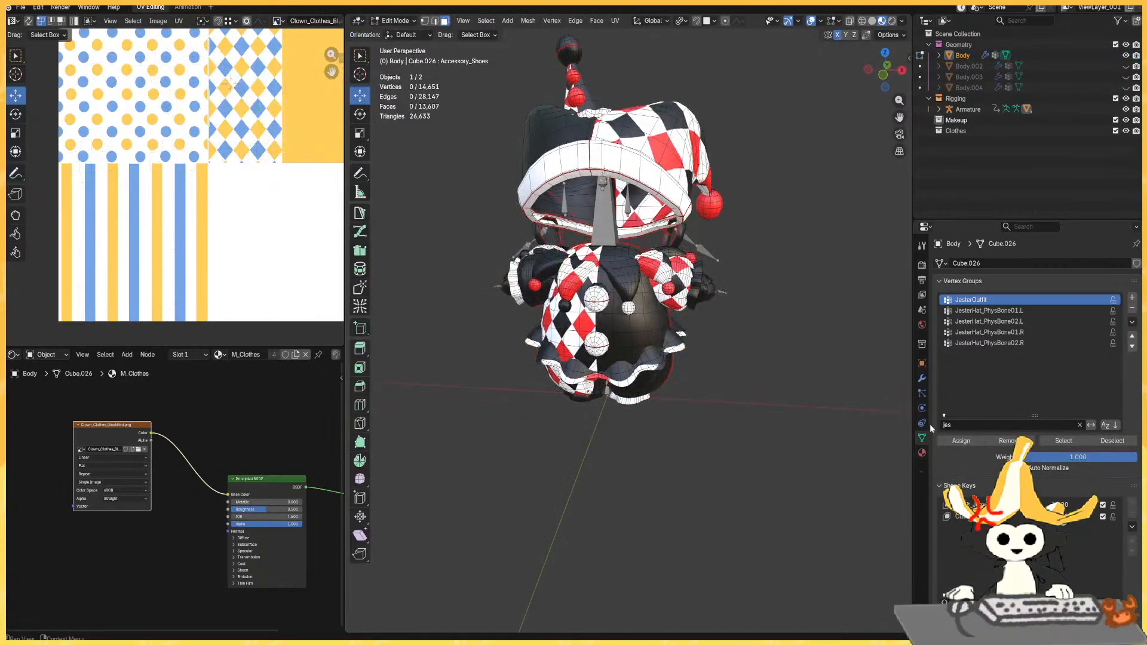
{"action": "left_click", "coordinate": [922, 453]}
{"action": "left_click", "coordinate": [978, 287]}
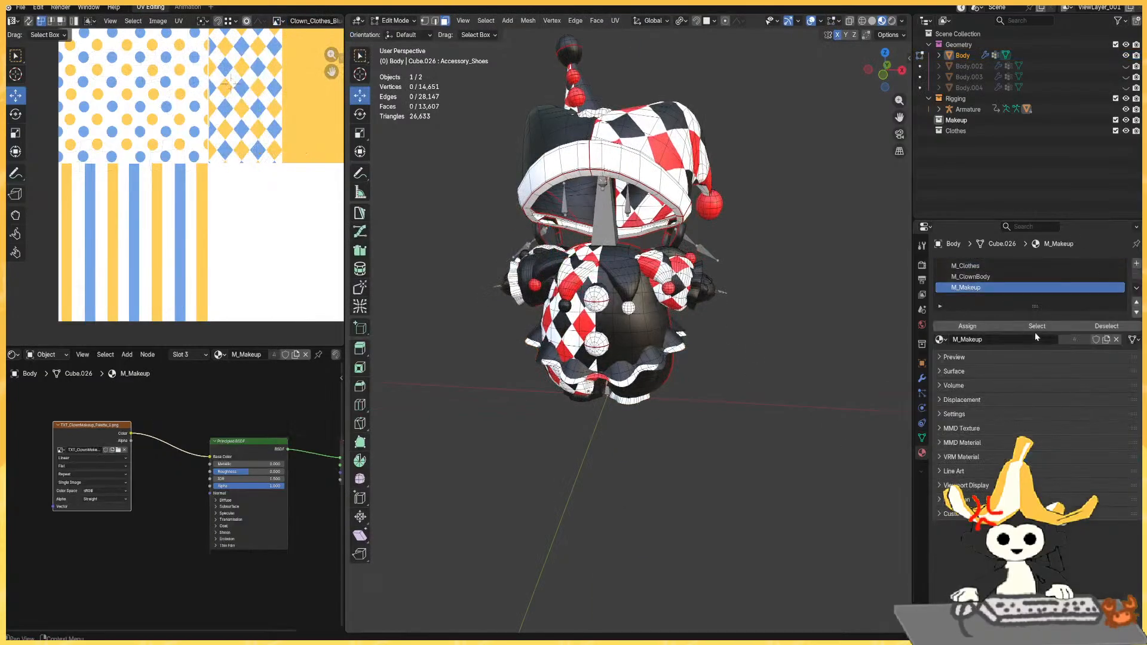
{"action": "middle_click_drag", "start_coordinate": [763, 333], "coordinate": [813, 338]}
{"action": "key", "text": "KP_1"}
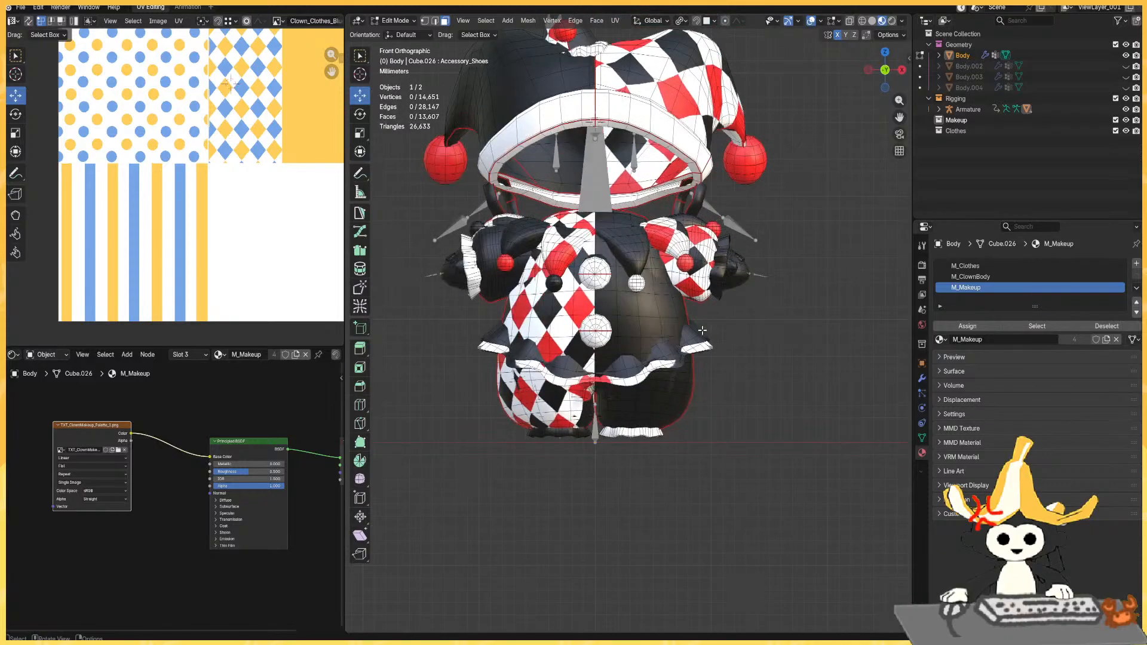
Try selecting all geometry linked to the jumpsuit's torso.
{"action": "left_click", "coordinate": [651, 327]}
{"action": "key", "text": "ctrl+l"}
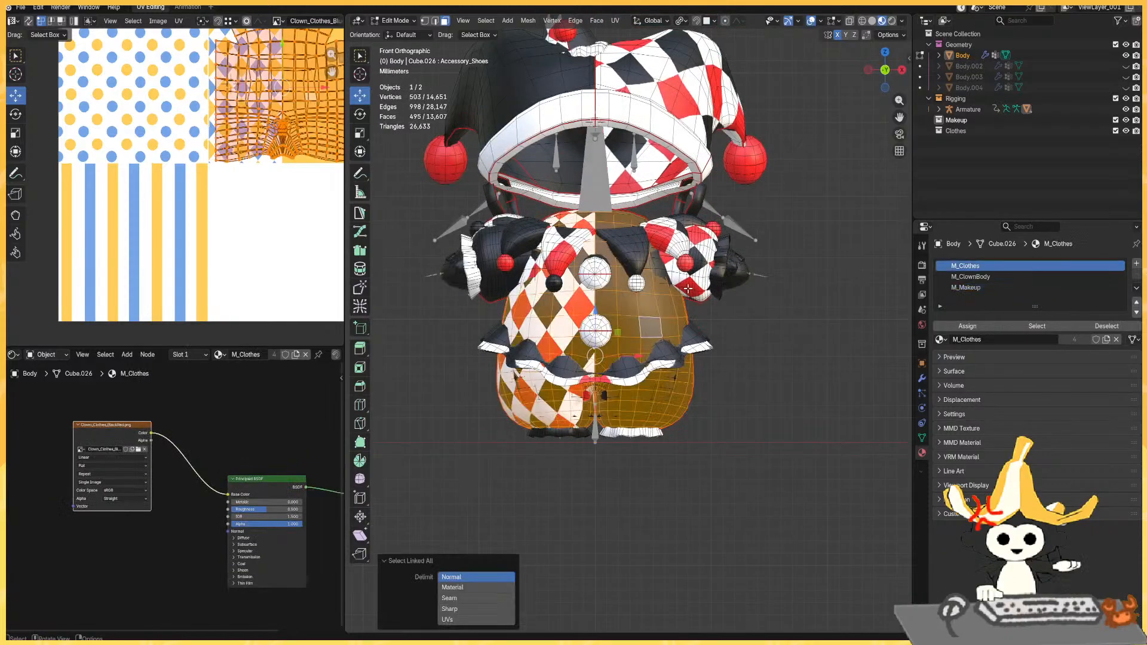
{"action": "left_click", "coordinate": [830, 427]}
Find the Jumpsuit vertex group on the Body mesh and rename it as JumpsuitOutfit.
{"action": "left_click", "coordinate": [922, 438]}
{"action": "left_click", "coordinate": [998, 421]}
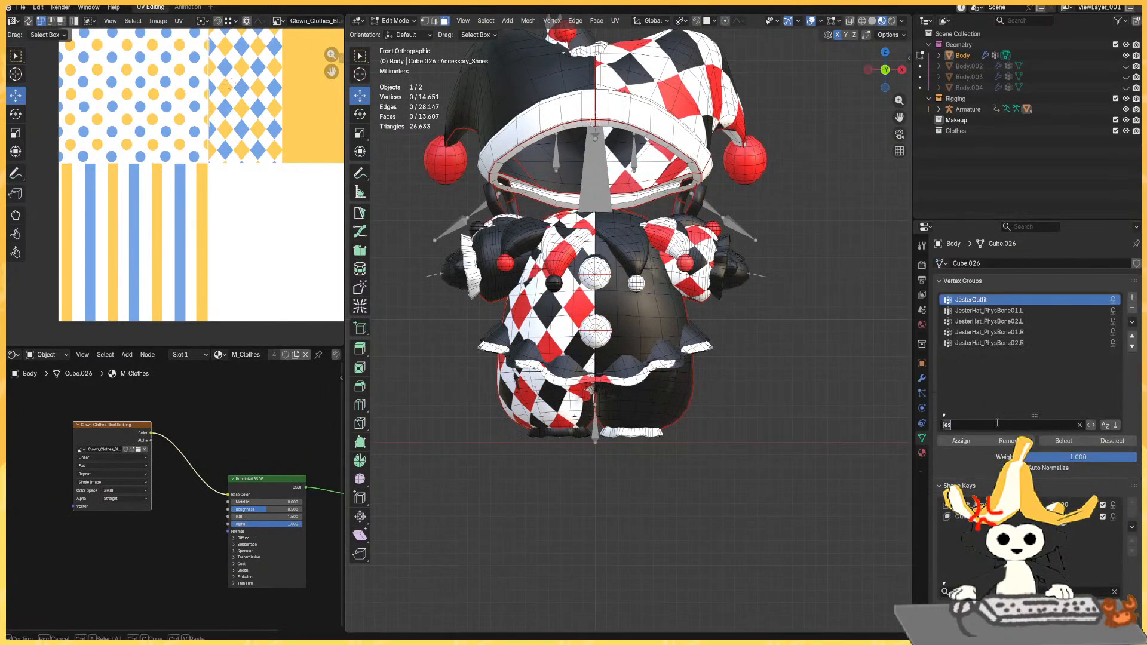
{"action": "type", "text": "outfit"}
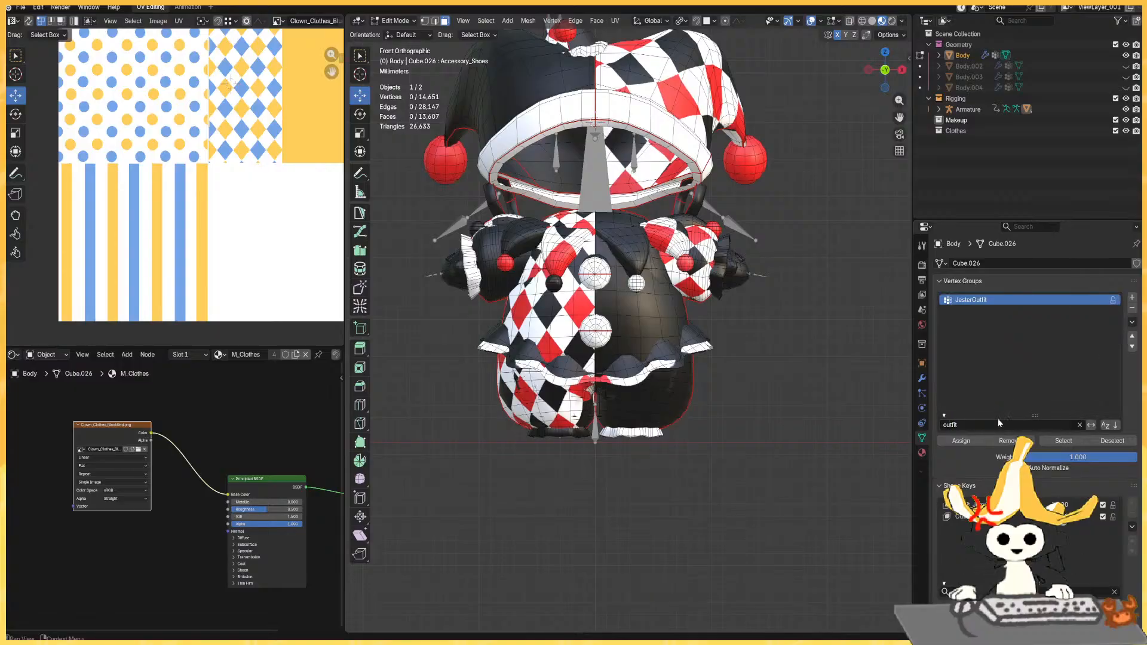
{"action": "key", "text": "ctrl+a"}
{"action": "type", "text": "ju"}
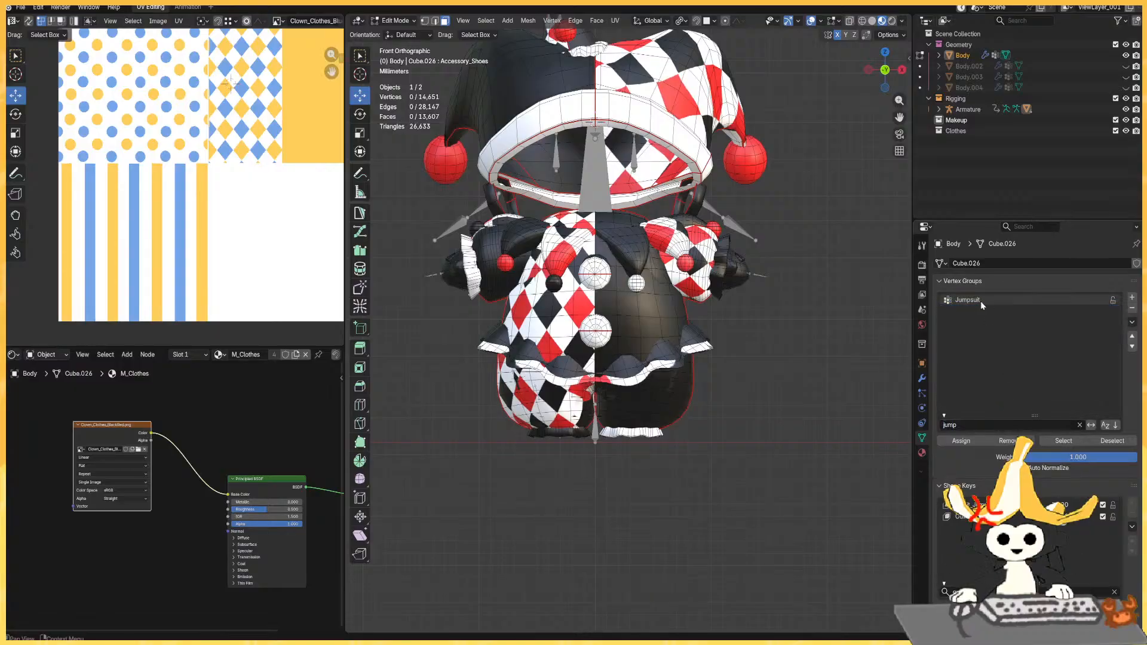
{"action": "double_click", "coordinate": [982, 302]}
{"action": "key", "text": "Right"}
{"action": "type", "text": "Outfit"}
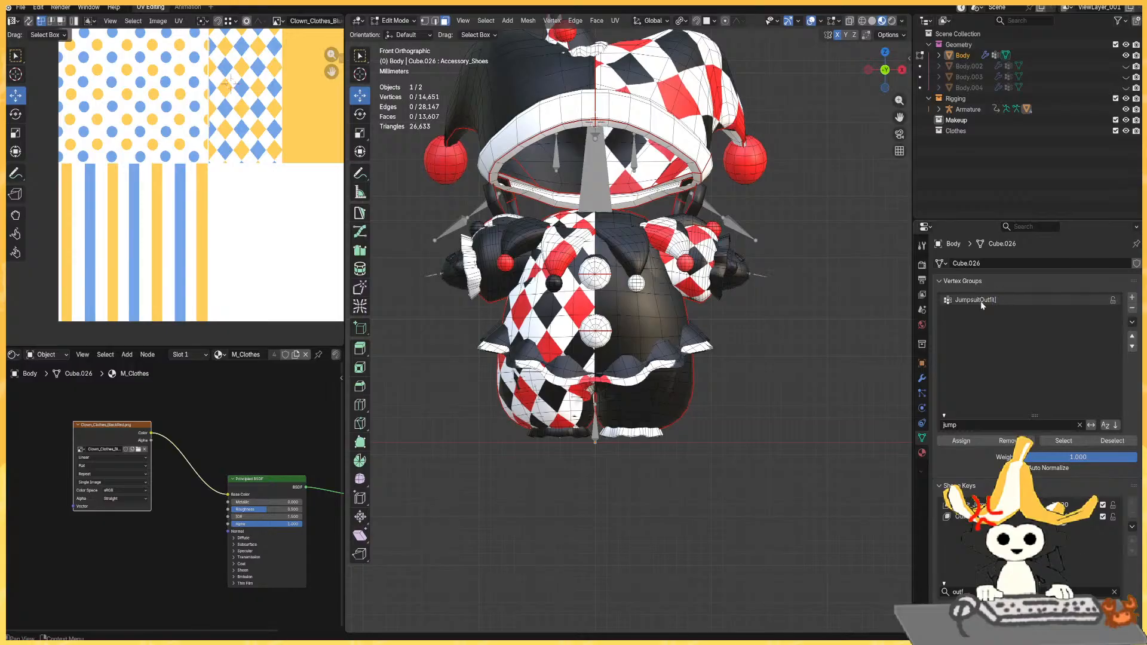
{"action": "key", "text": "Return"}
Filter the Body mesh's vertex group list by "outfit".
{"action": "left_click", "coordinate": [995, 427]}
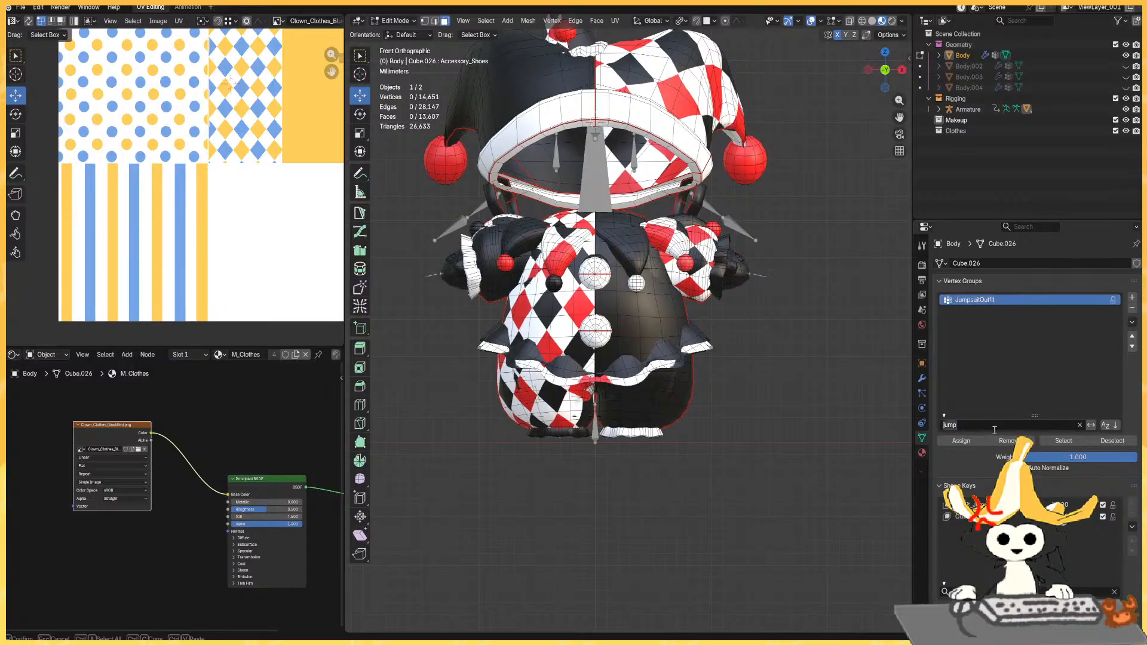
{"action": "key", "text": "BackSpace"}
{"action": "key", "text": "BackSpace"}
{"action": "key", "text": "BackSpace"}
{"action": "key", "text": "BackSpace"}
{"action": "type", "text": "outfit"}
{"action": "key", "text": "Return"}
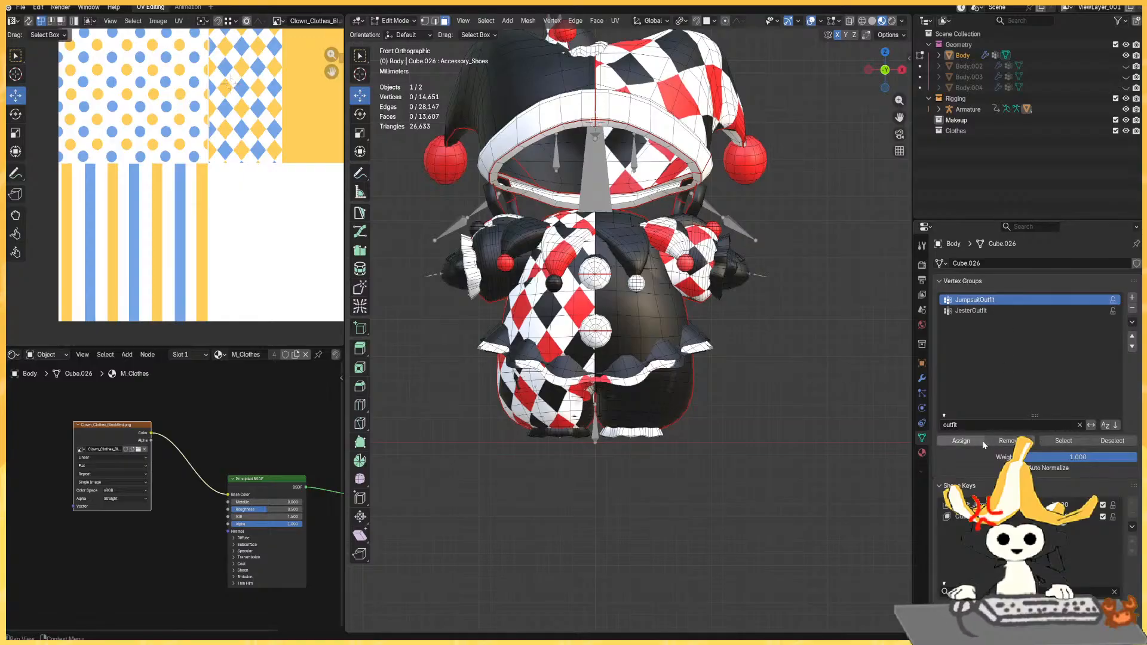
Select the JumpsuitOutfit group's vertices, isolate them by hiding all other geometry, and select all visible faces in front view.
{"action": "left_click", "coordinate": [1059, 441]}
{"action": "middle_click_drag", "start_coordinate": [812, 386], "coordinate": [787, 397]}
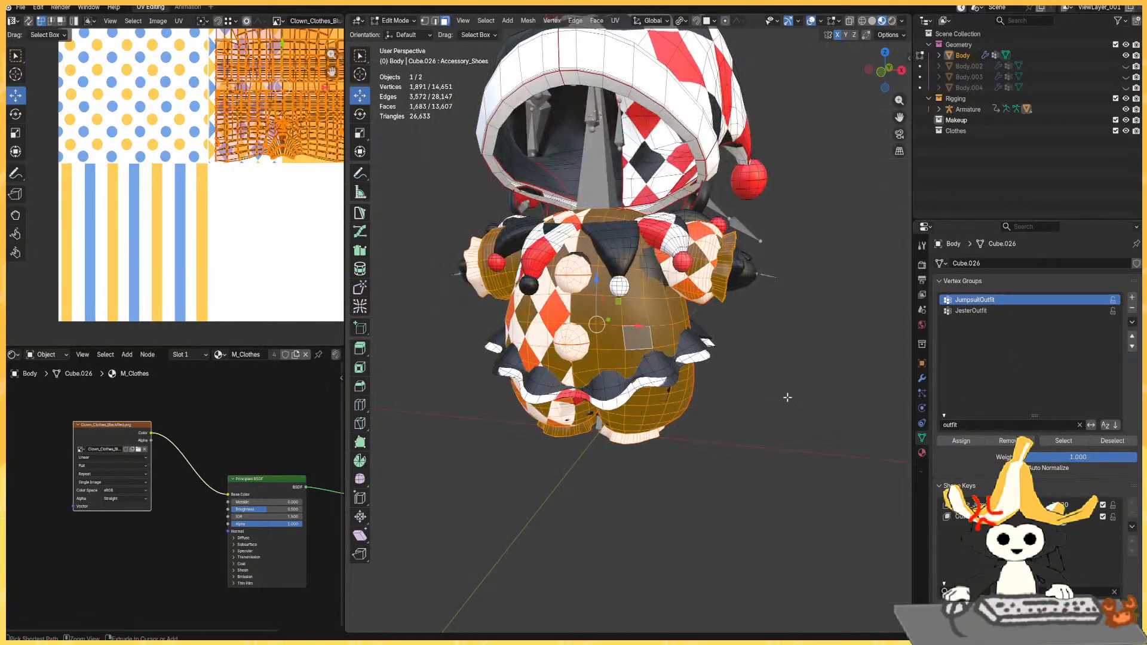
{"action": "key", "text": "h"}
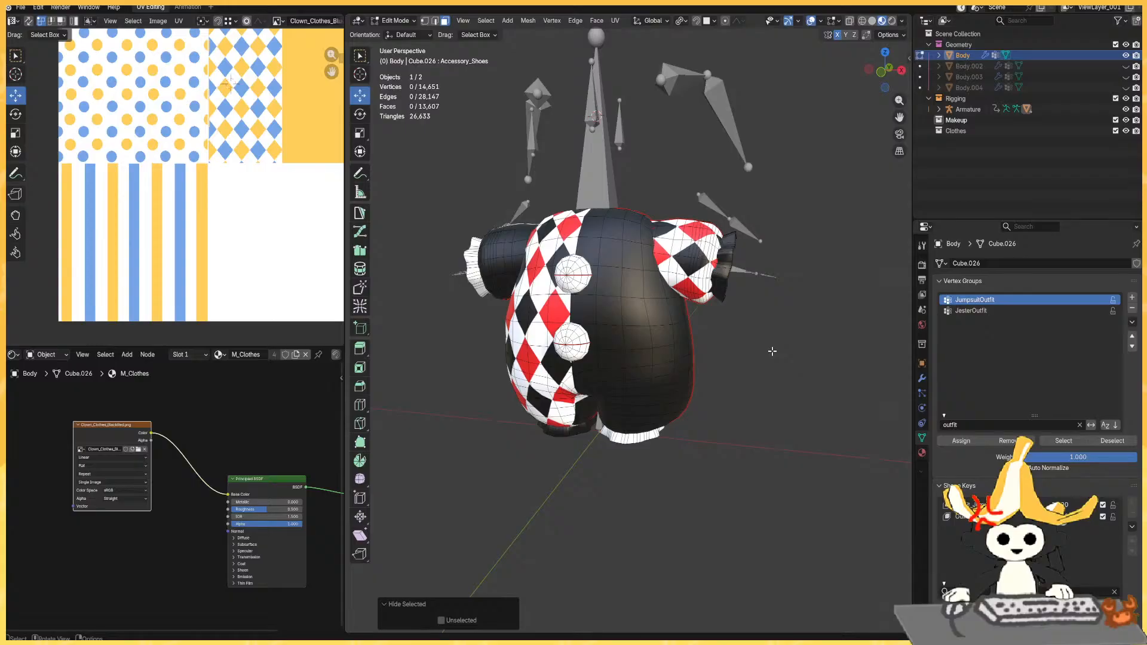
{"action": "key", "text": "KP_1"}
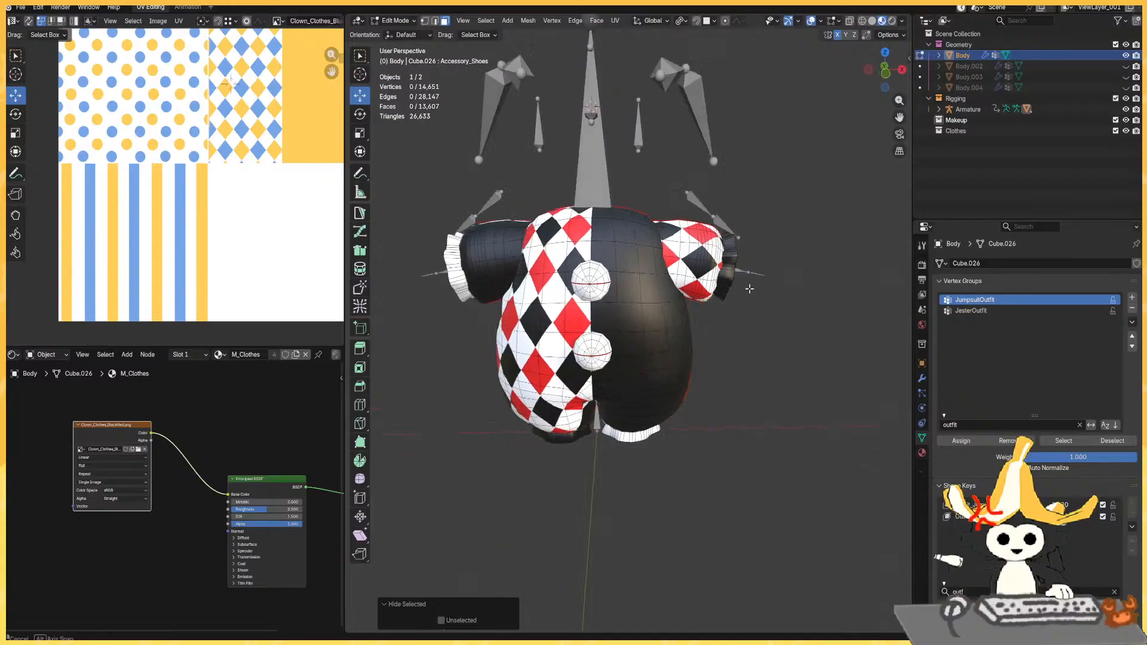
{"action": "key", "text": "a"}
{"action": "scroll", "coordinate": [291, 159], "scroll_direction": "down", "scroll_amount": 2}
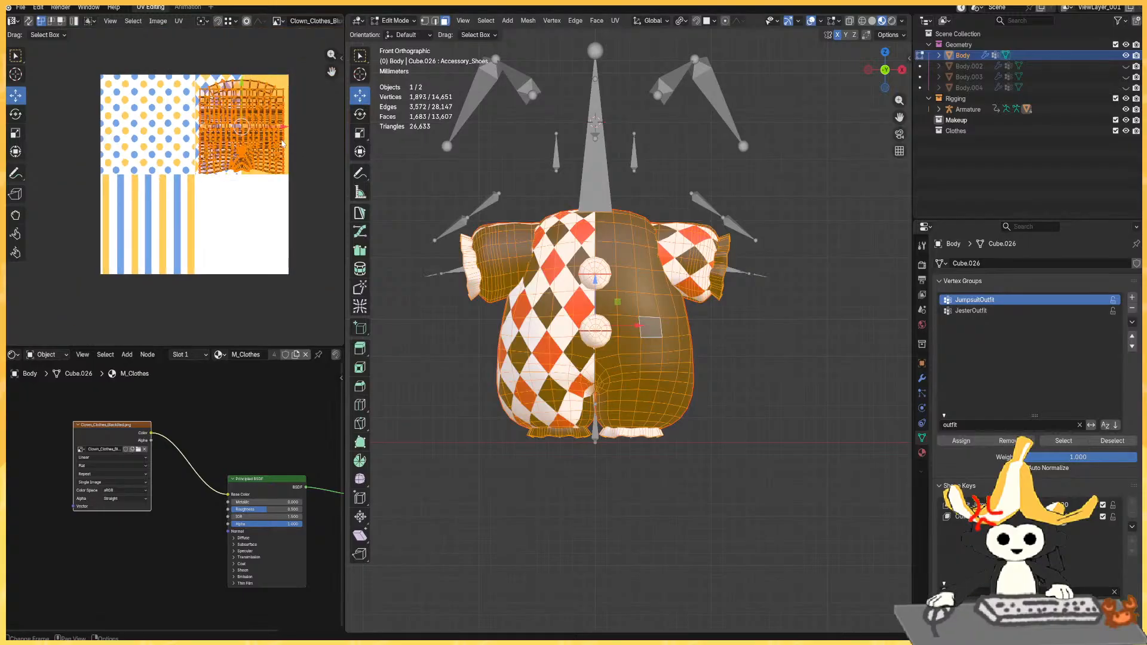
{"action": "key", "text": "g"}
{"action": "left_click", "coordinate": [180, 251]}
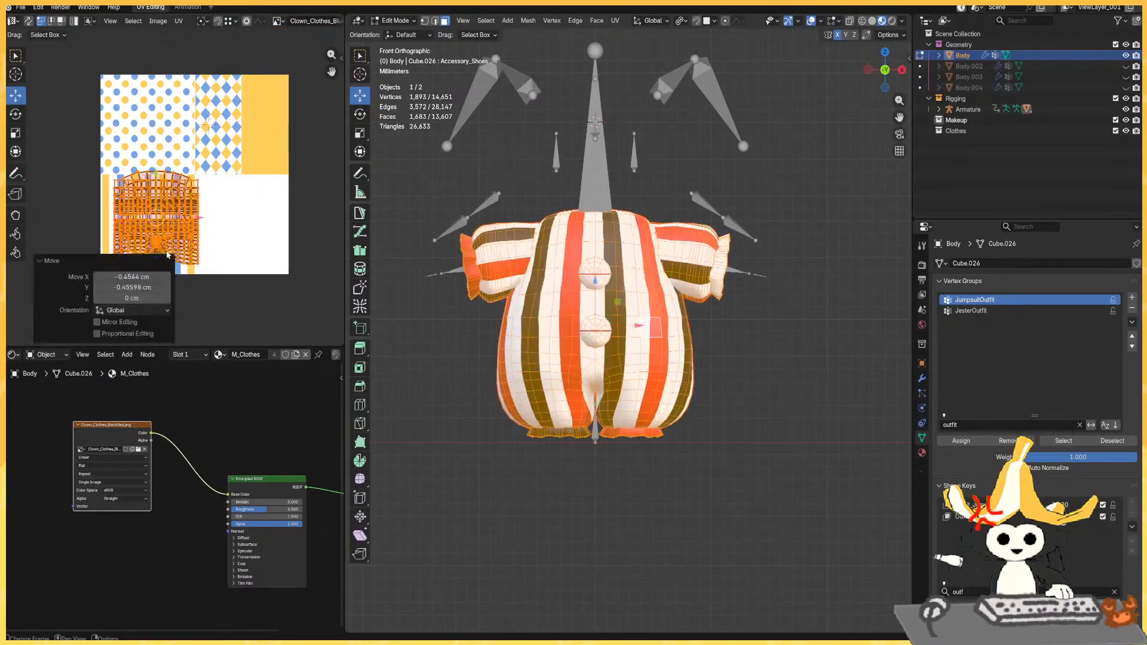
{"action": "key", "text": "ctrl+z"}
Move the jumpsuit's UVs by -0.5 cm in X and -0.5 cm in Y onto the striped pattern.
{"action": "key", "text": "g"}
{"action": "left_click", "coordinate": [204, 221]}
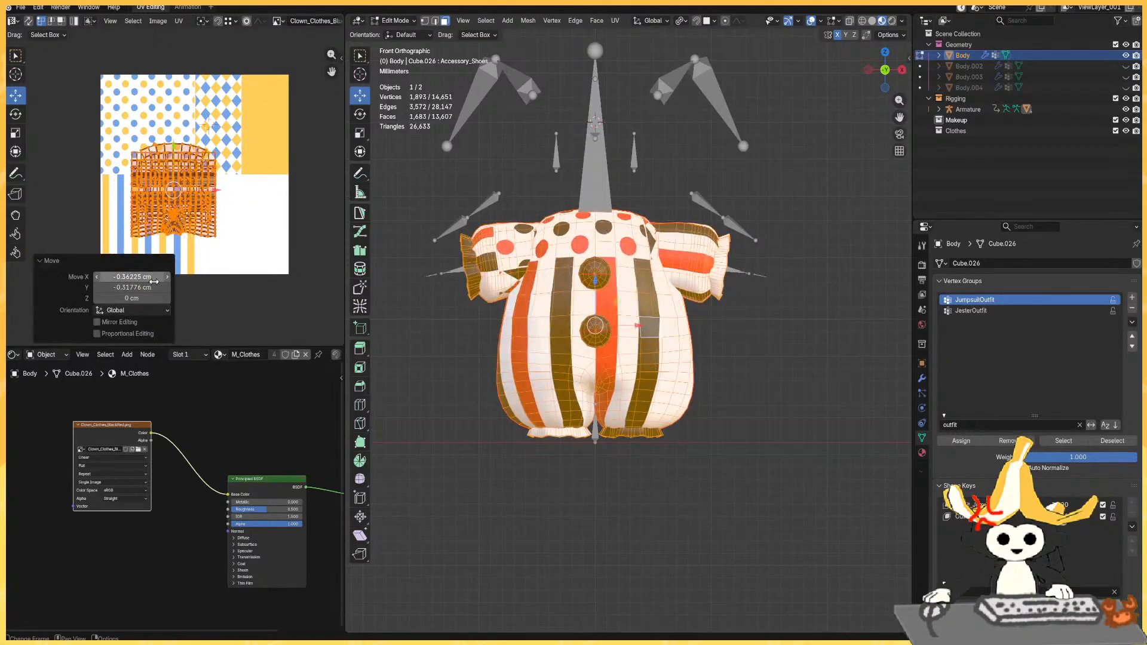
{"action": "left_click_drag", "start_coordinate": [154, 279], "coordinate": [153, 287]}
{"action": "type", "text": "-0.5"}
{"action": "key", "text": "Return"}
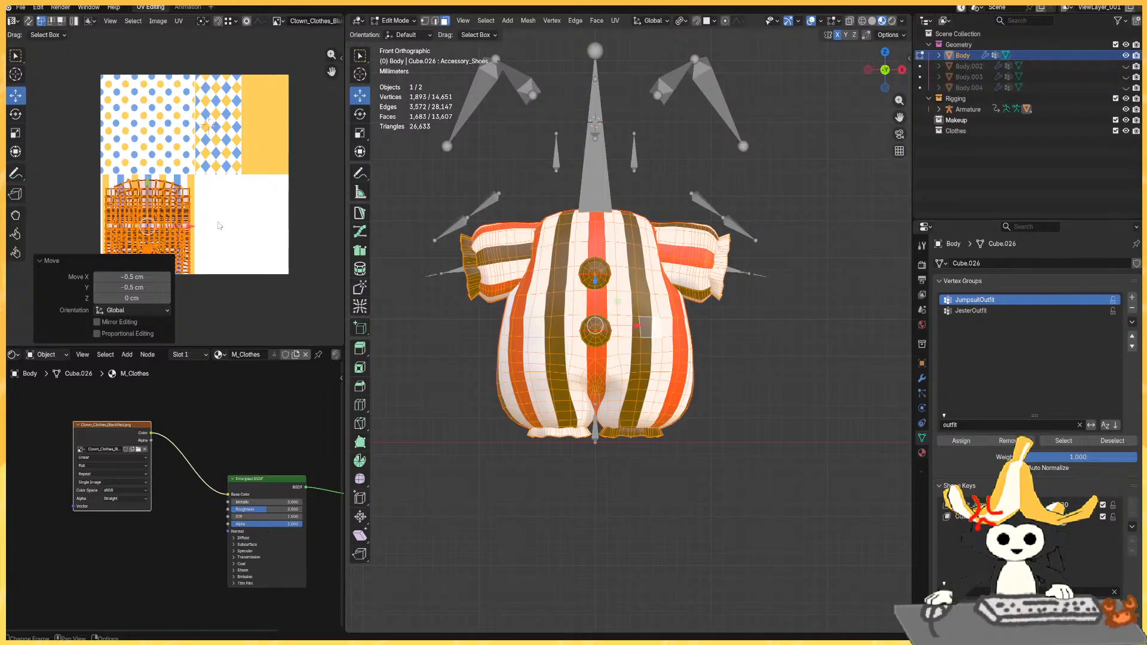
Move the jumpsuit's UVs by 0.5 cm in Y onto the polka dot pattern.
{"action": "key", "text": "g"}
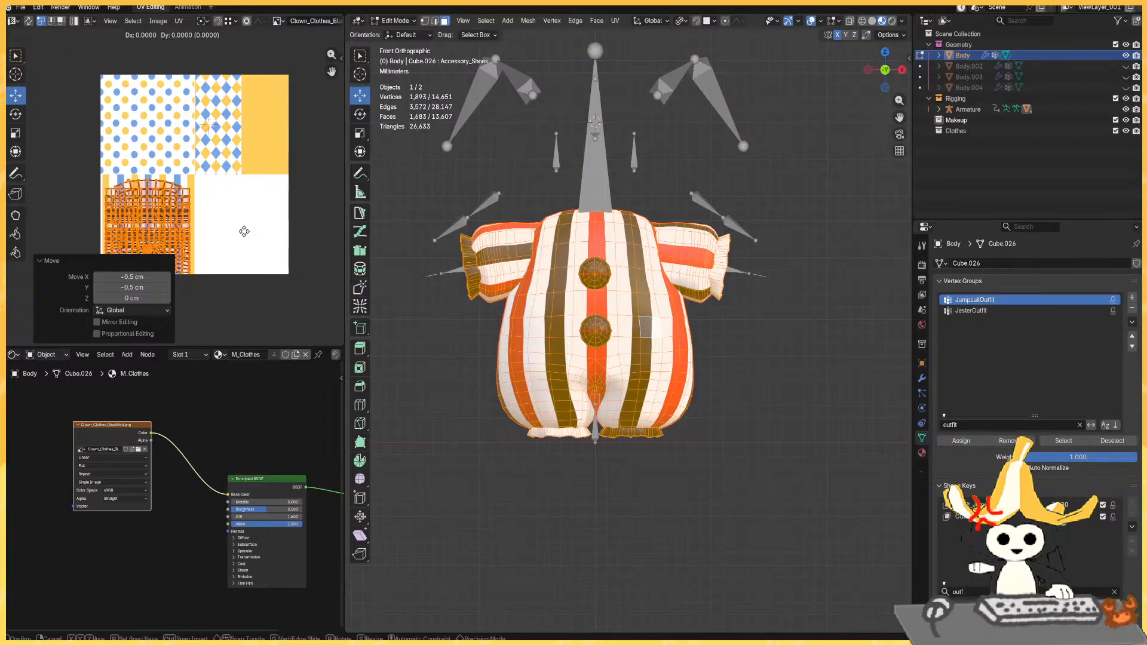
{"action": "key", "text": "y"}
{"action": "left_click", "coordinate": [241, 171]}
{"action": "left_click", "coordinate": [133, 287]}
{"action": "type", "text": "-"}
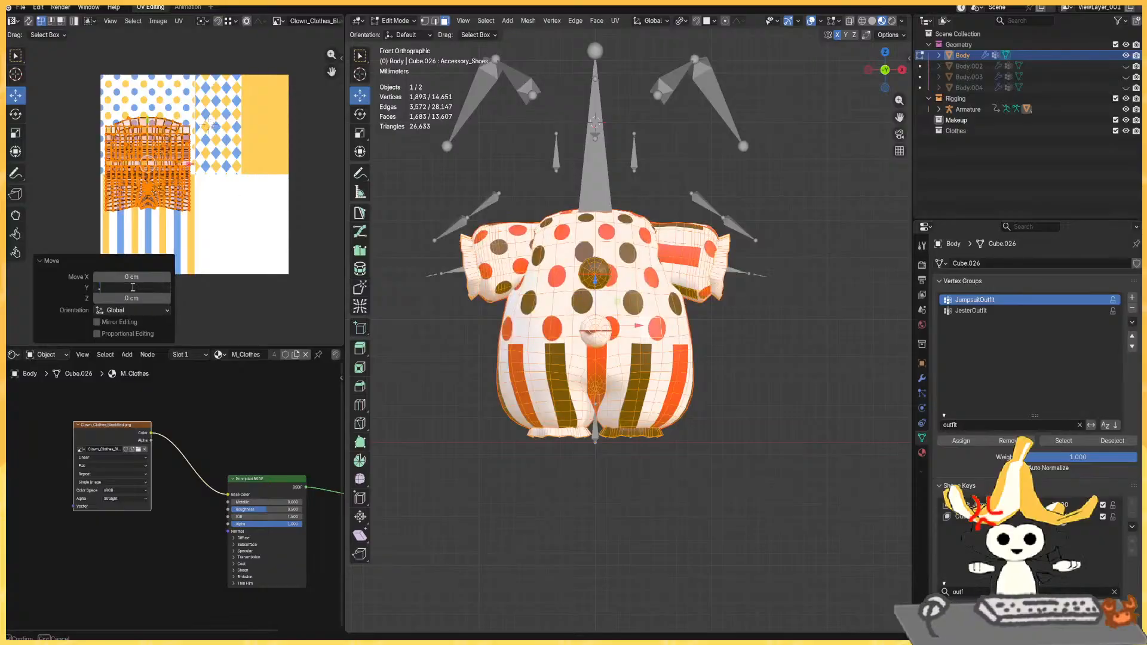
{"action": "key", "text": "Return"}
{"action": "left_click", "coordinate": [133, 288]}
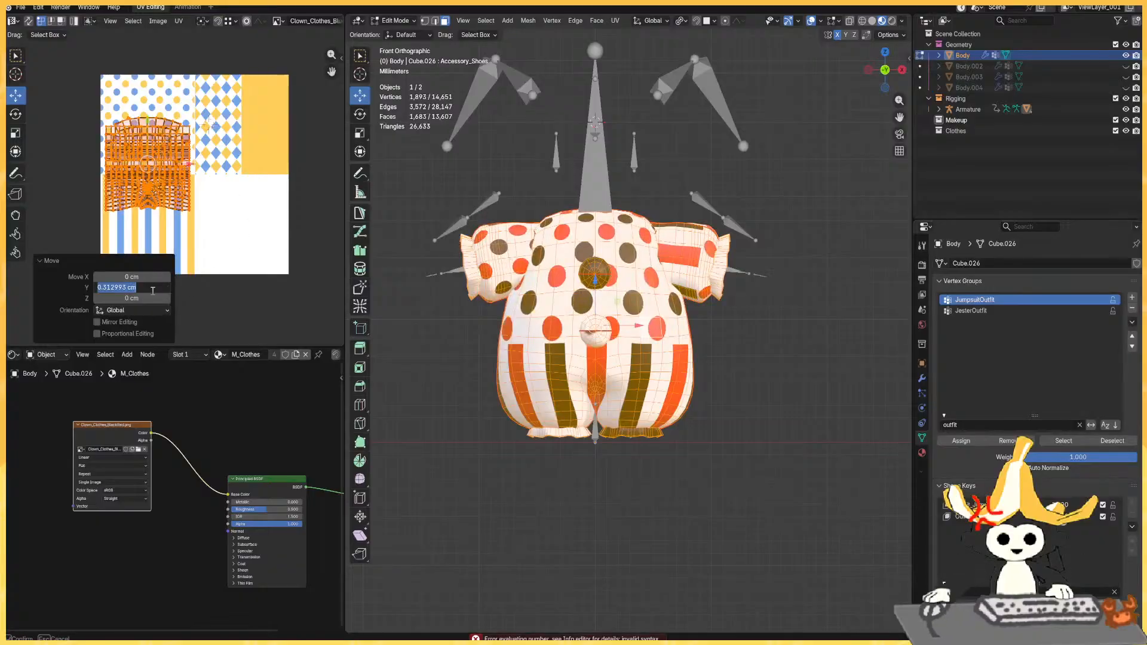
{"action": "type", "text": "0.5"}
{"action": "key", "text": "Return"}
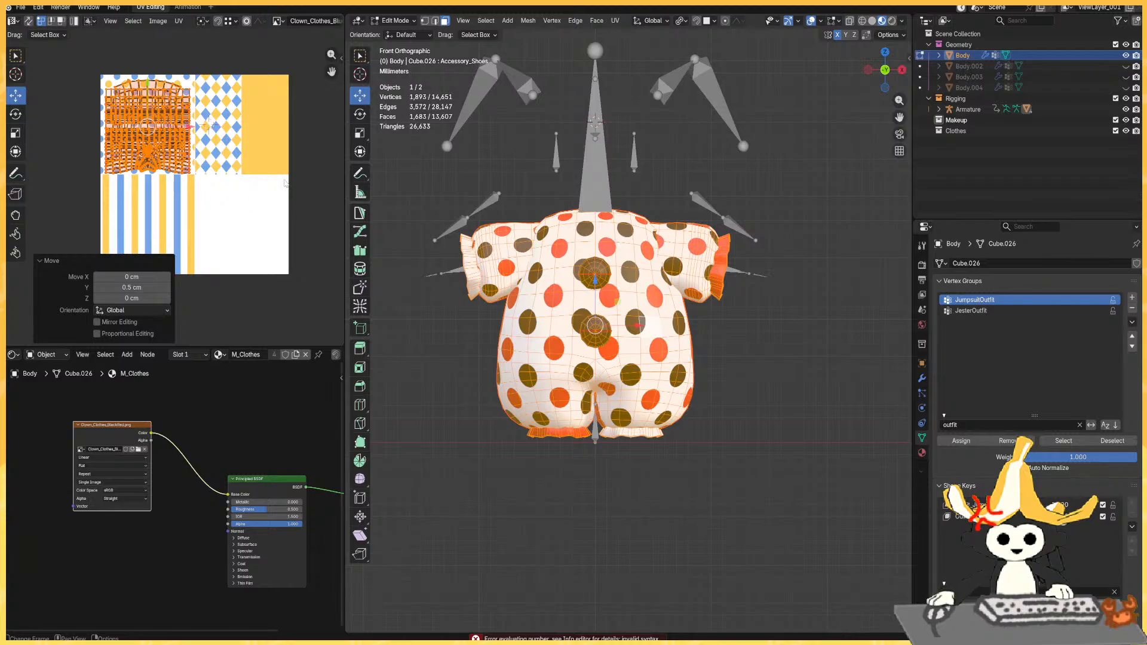
Look over the polka dot jumpsuit and undo the last UV move.
{"action": "middle_click_drag", "start_coordinate": [437, 236], "coordinate": [461, 271]}
{"action": "key", "text": "KP_1"}
{"action": "key", "text": "ctrl+z"}
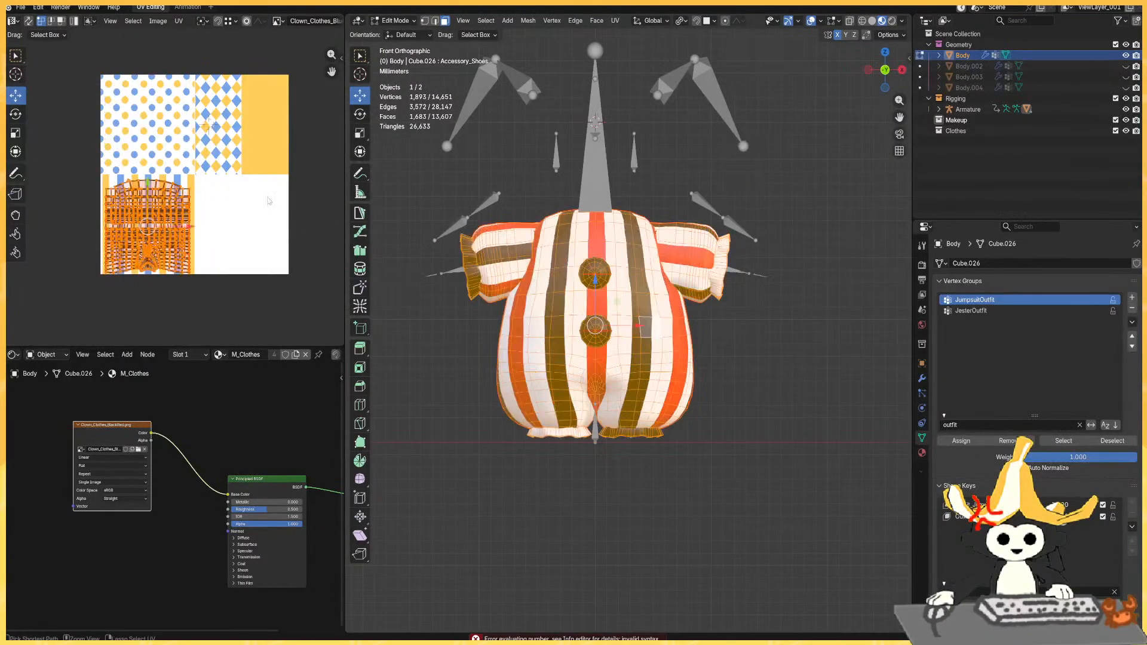
Examine the striped jumpsuit from the side and front, checking it against the full clown in Object Mode.
{"action": "key", "text": "Tab"}
{"action": "middle_click_drag", "start_coordinate": [793, 345], "coordinate": [627, 317]}
{"action": "key", "text": "Tab"}
{"action": "key", "text": "grave"}
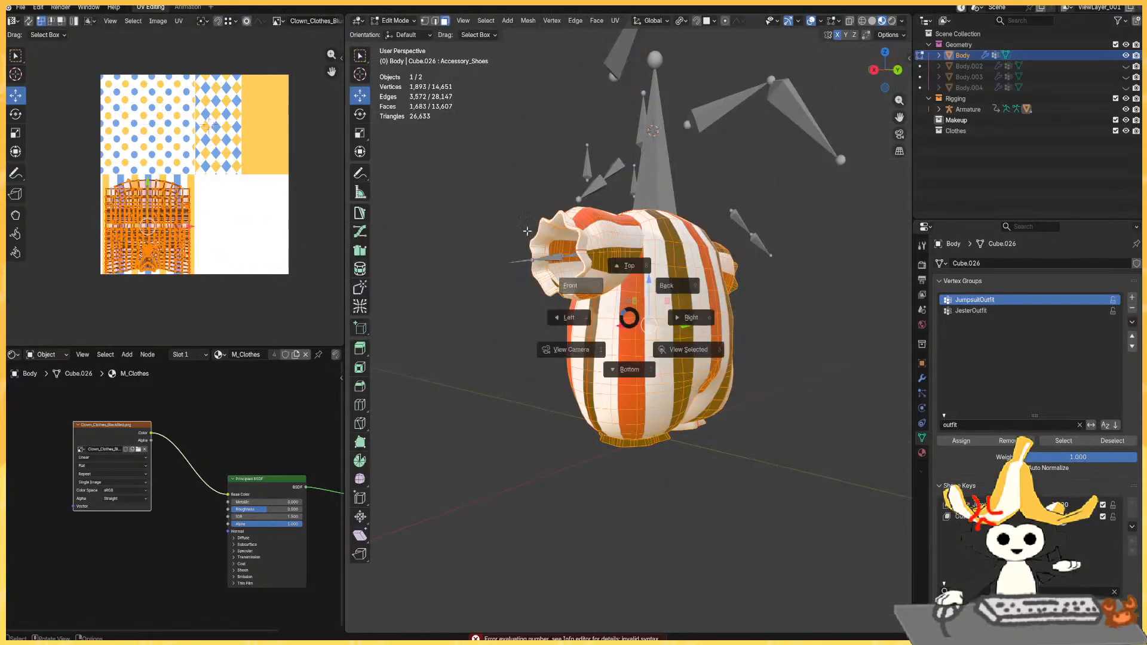
{"action": "left_click", "coordinate": [586, 285]}
{"action": "middle_click_drag", "start_coordinate": [743, 312], "coordinate": [653, 320]}
{"action": "key", "text": "grave"}
{"action": "left_click", "coordinate": [589, 284]}
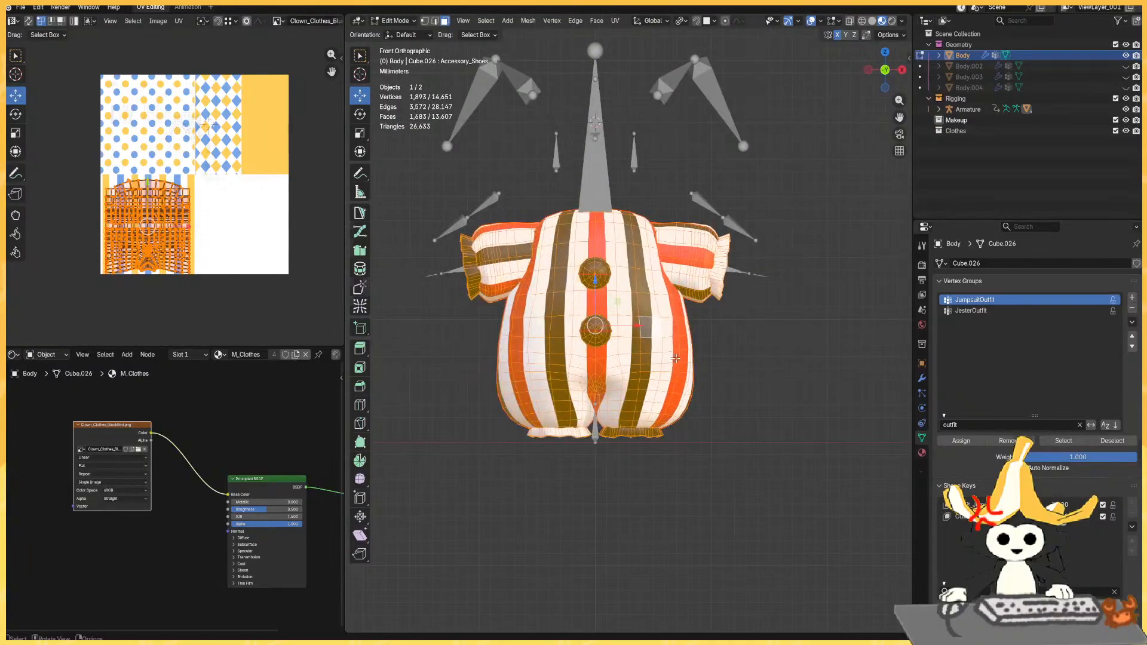
Save the file in Object Mode and shorten the Body mesh's shape key list.
{"action": "key", "text": "Tab"}
{"action": "key", "text": "ctrl+s"}
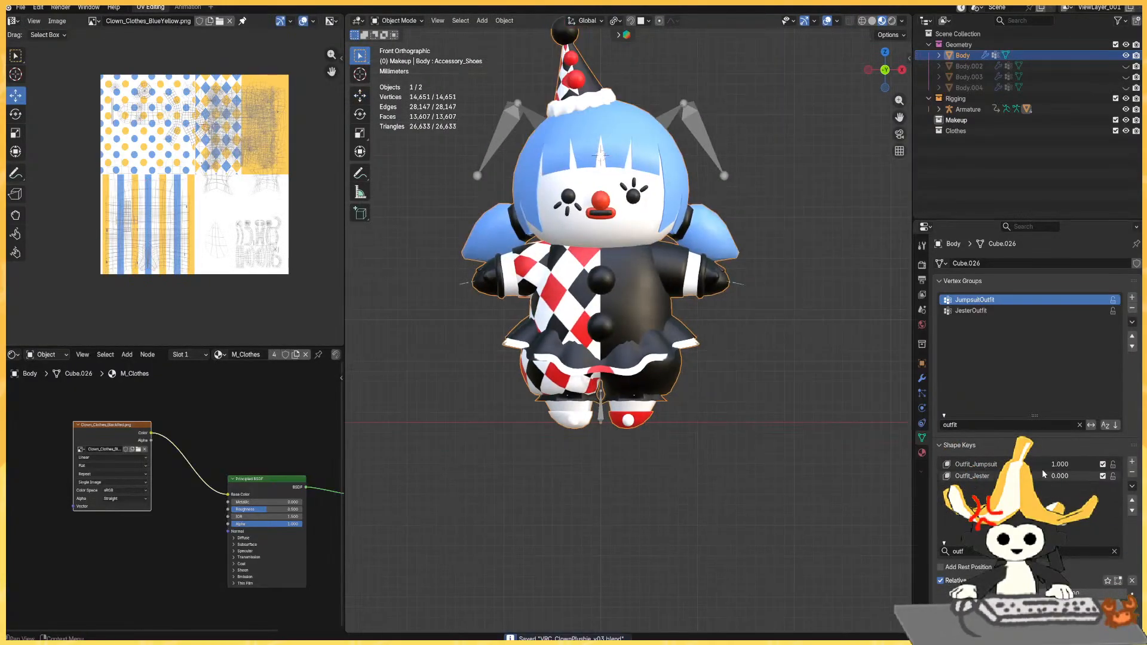
{"action": "left_click_drag", "start_coordinate": [1035, 543], "coordinate": [1036, 531]}
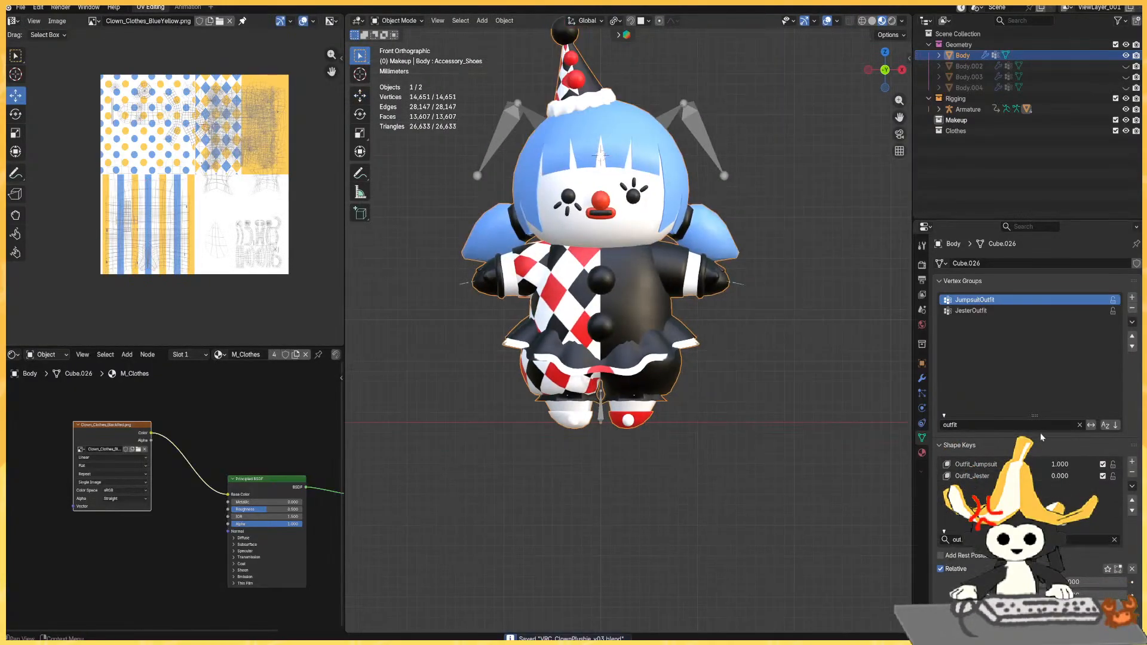
Shorten the Body mesh's vertex group list and make Outfit_Jester the active shape key.
{"action": "left_click_drag", "start_coordinate": [1038, 401], "coordinate": [1038, 373]}
{"action": "left_click", "coordinate": [1038, 432]}
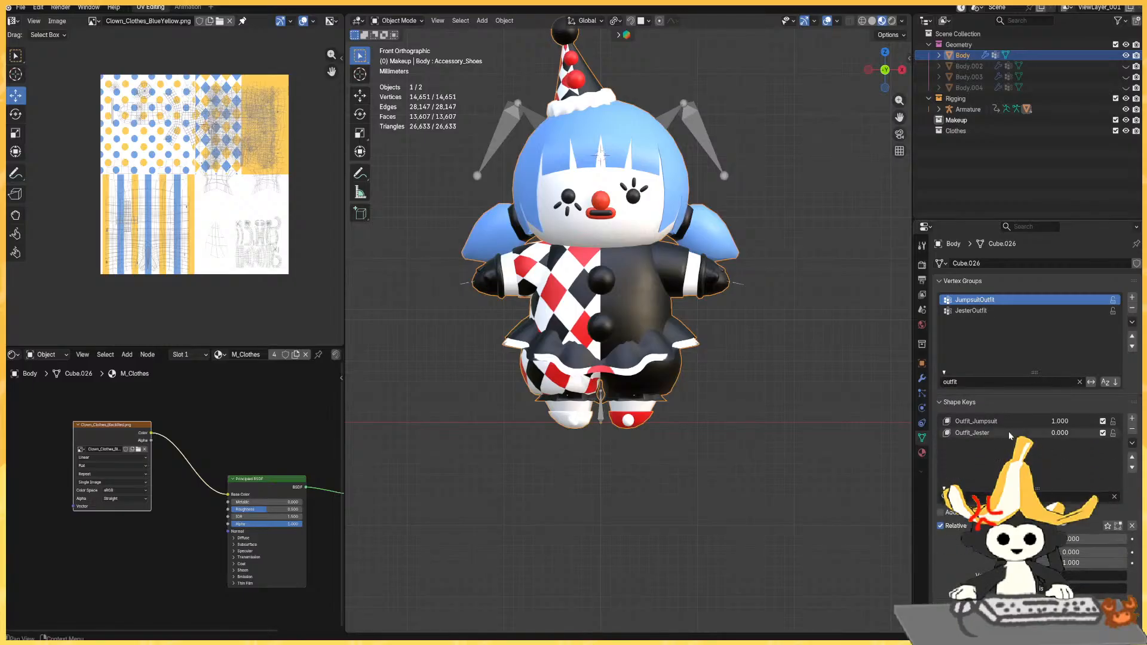
{"action": "left_click", "coordinate": [1010, 435]}
{"action": "left_click_drag", "start_coordinate": [1082, 539], "coordinate": [1075, 518]}
{"action": "scroll", "coordinate": [1078, 394], "scroll_direction": "down", "scroll_amount": 1}
{"action": "key", "text": "Tab"}
{"action": "key", "text": "Tab"}
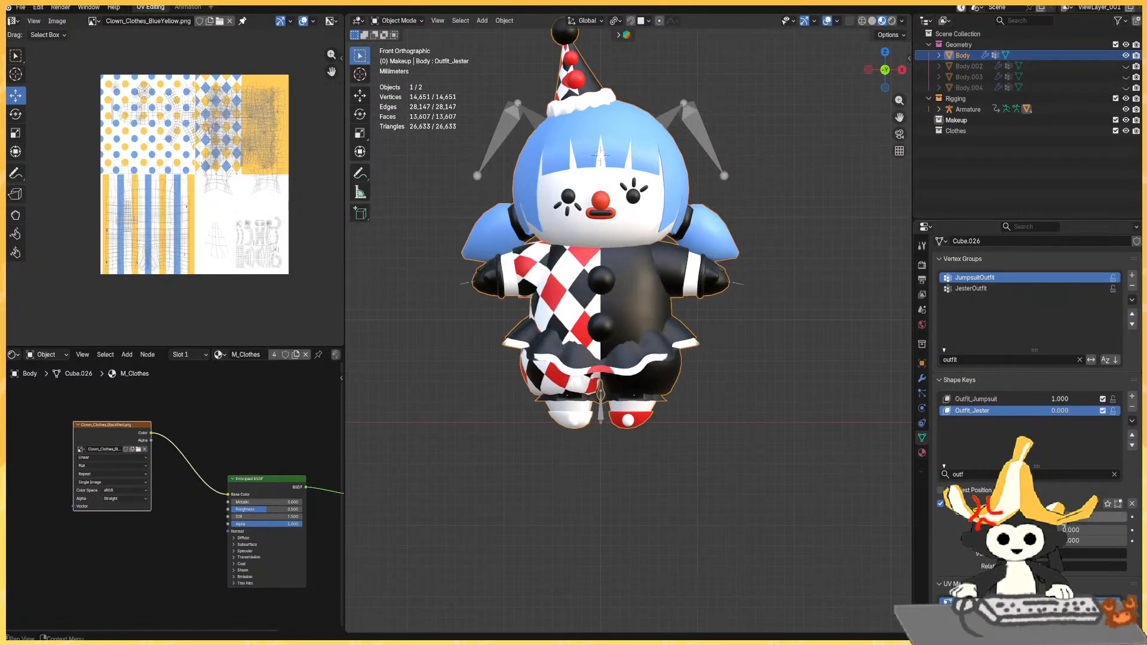
Set the Outfit_Jester shape key to 1 and Outfit_Jumpsuit to 0.
{"action": "left_click_drag", "start_coordinate": [1060, 410], "coordinate": [1103, 410]}
{"action": "left_click", "coordinate": [1048, 399]}
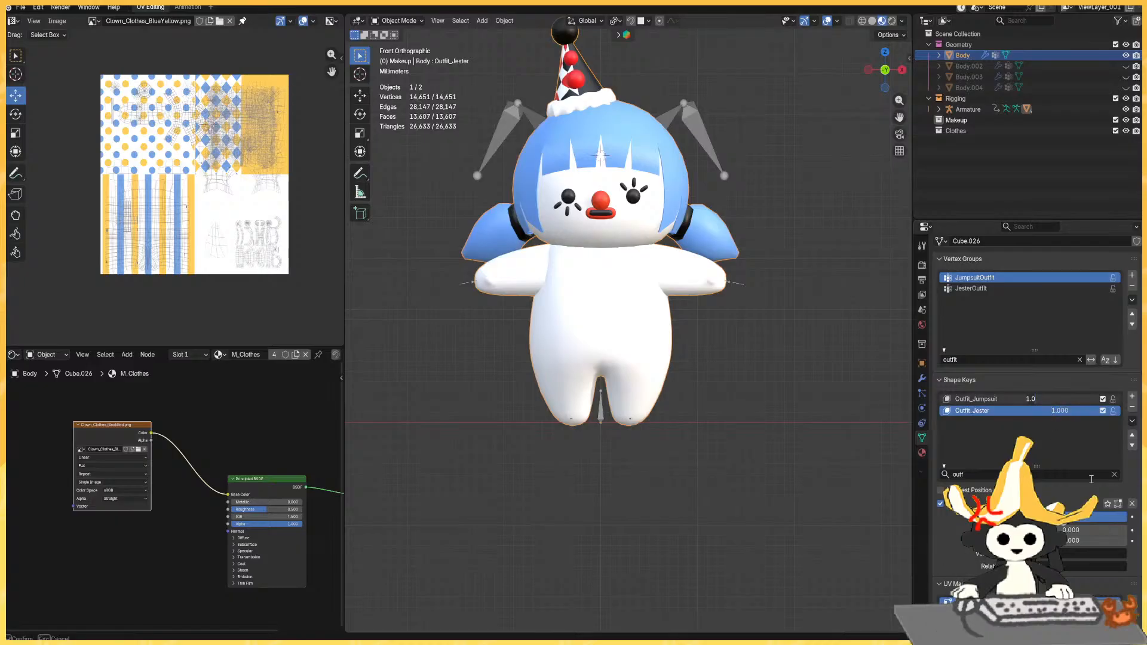
{"action": "type", "text": "0"}
{"action": "key", "text": "Return"}
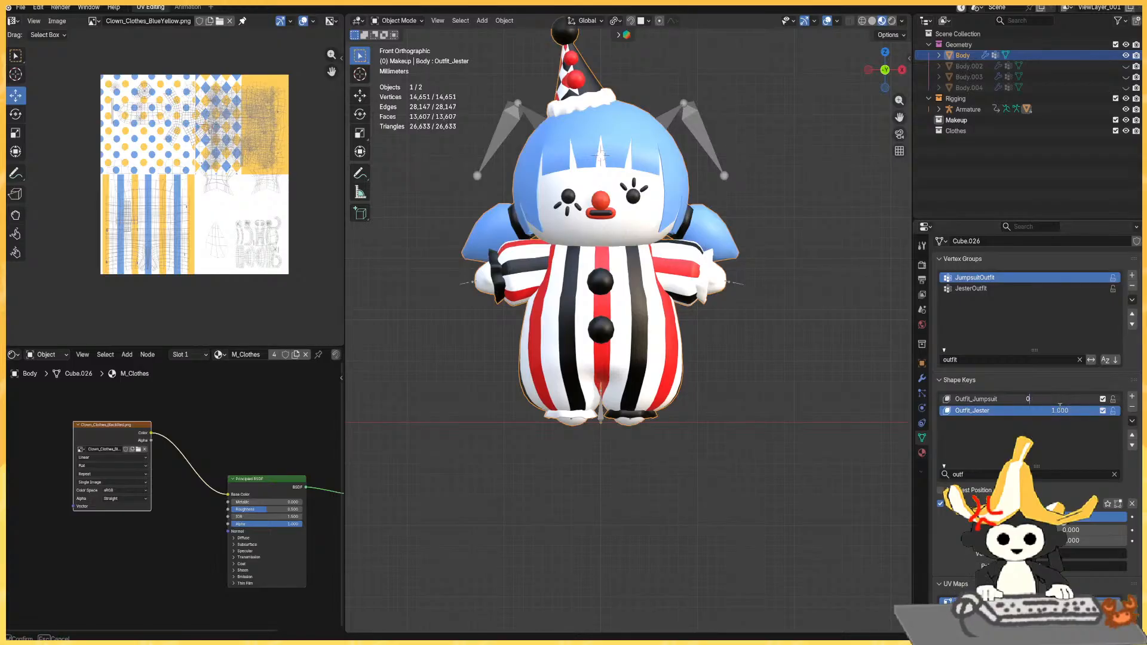
{"action": "key", "text": "Return"}
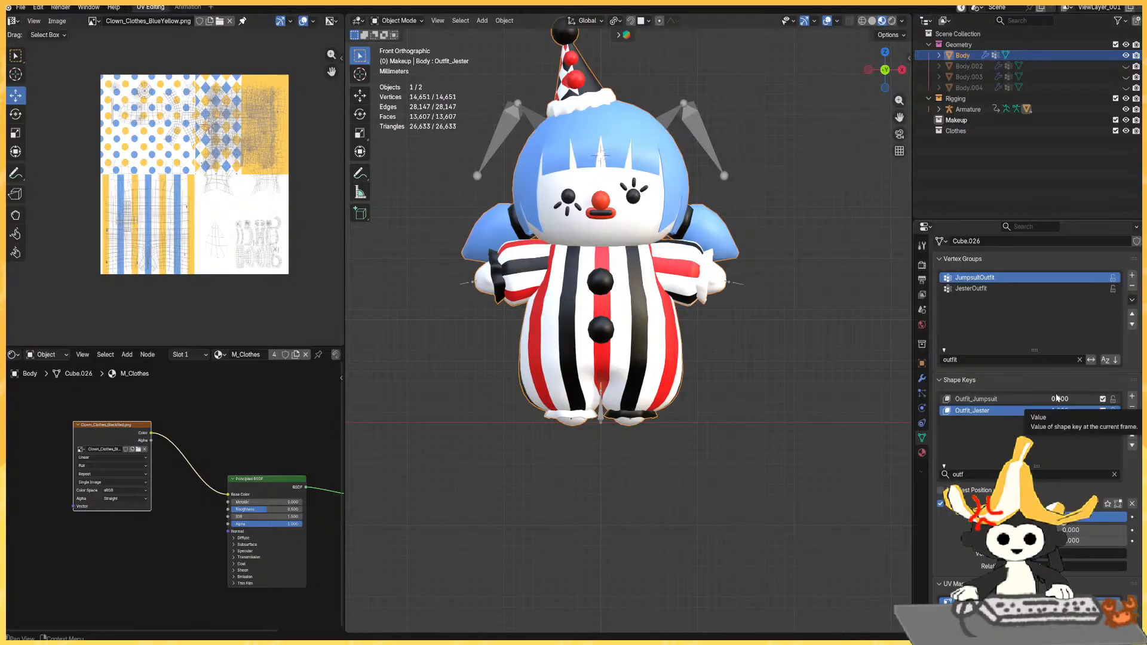
Set the Outfit_Jumpsuit shape key back to 1 and Outfit_Jester to 0.
{"action": "double_click", "coordinate": [1057, 398]}
{"action": "type", "text": "1"}
{"action": "key", "text": "Return"}
{"action": "double_click", "coordinate": [1060, 411]}
{"action": "type", "text": "0"}
{"action": "key", "text": "Return"}
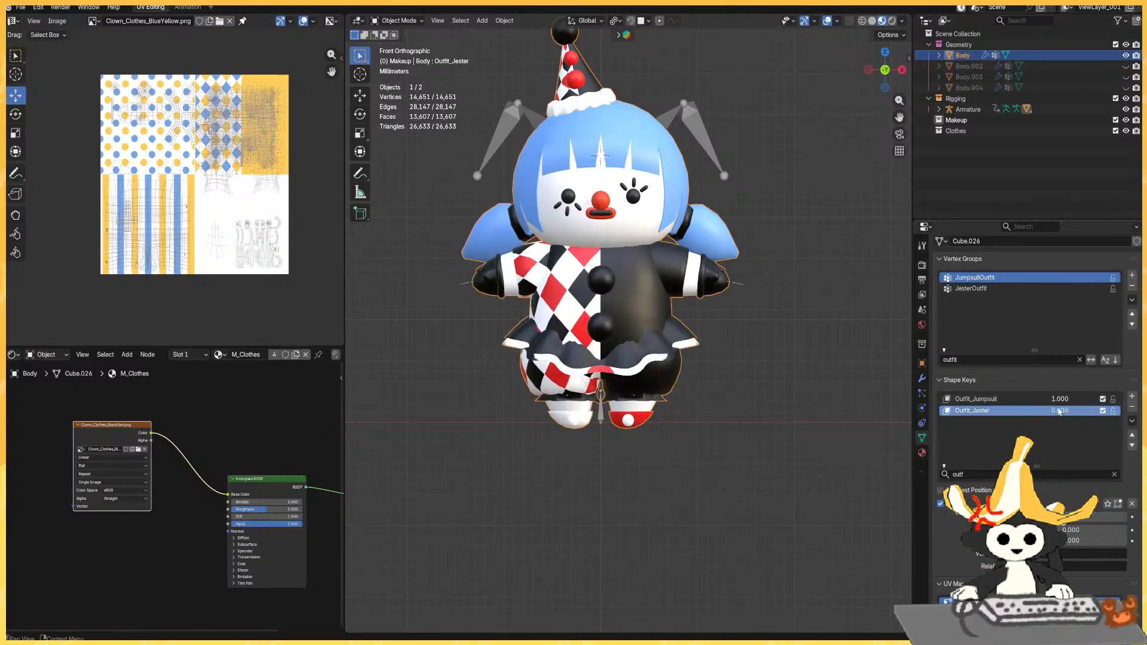
In Edit Mode, reveal all of the Body mesh, select every face using M_Clothes and separate them into a new object.
{"action": "key", "text": "Tab"}
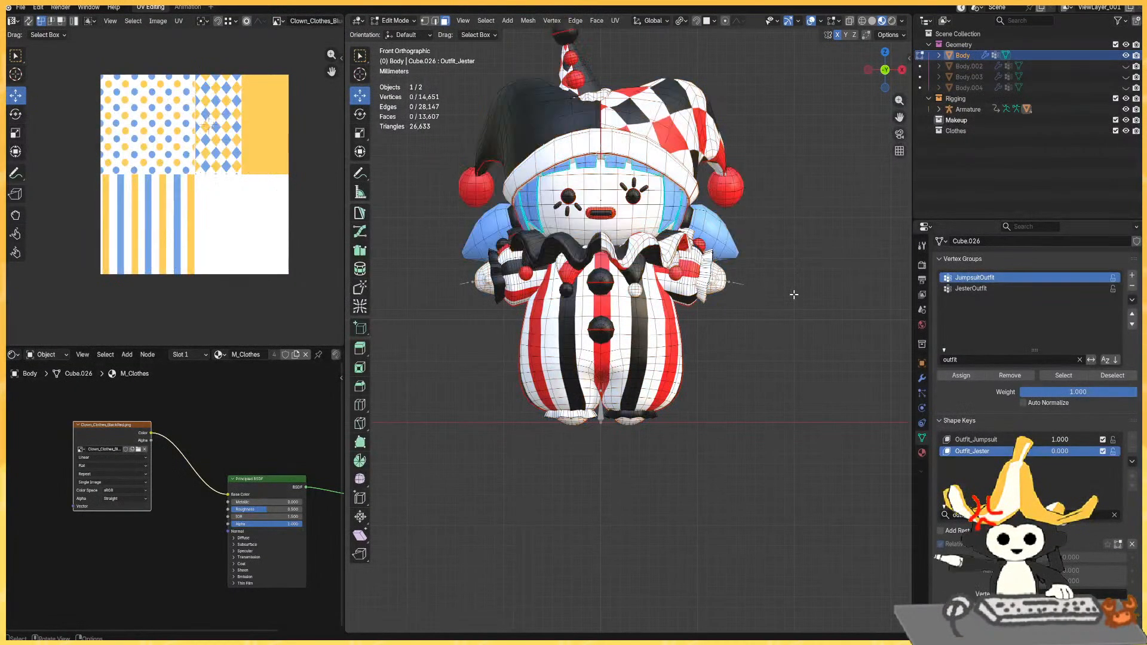
{"action": "key", "text": "shift+h"}
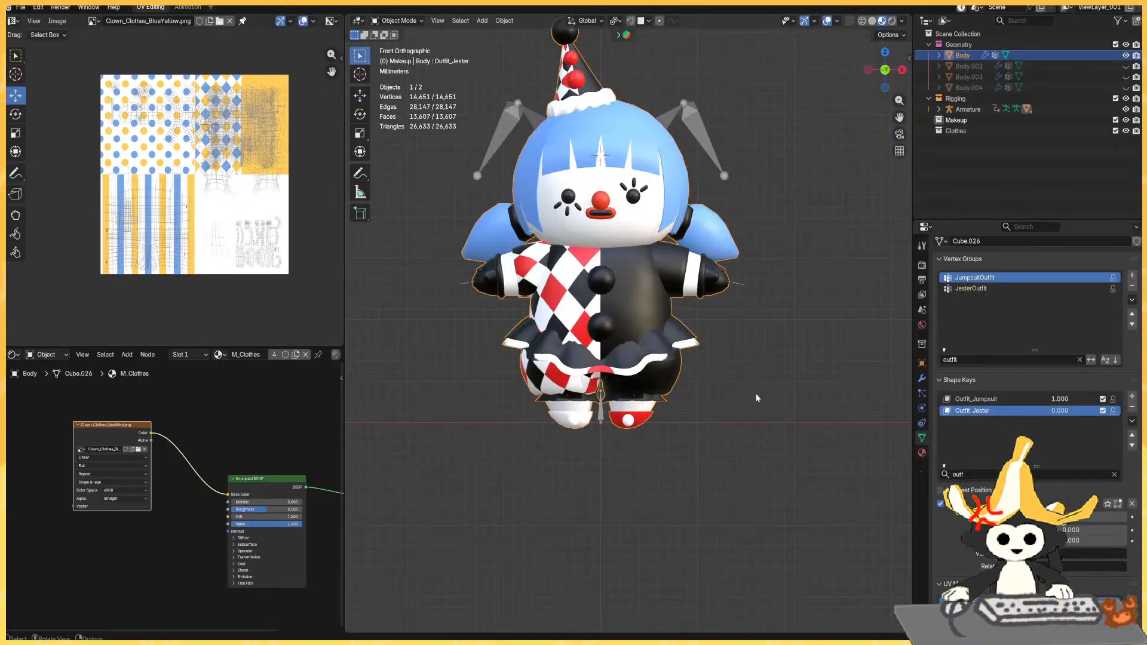
{"action": "key", "text": "alt+h"}
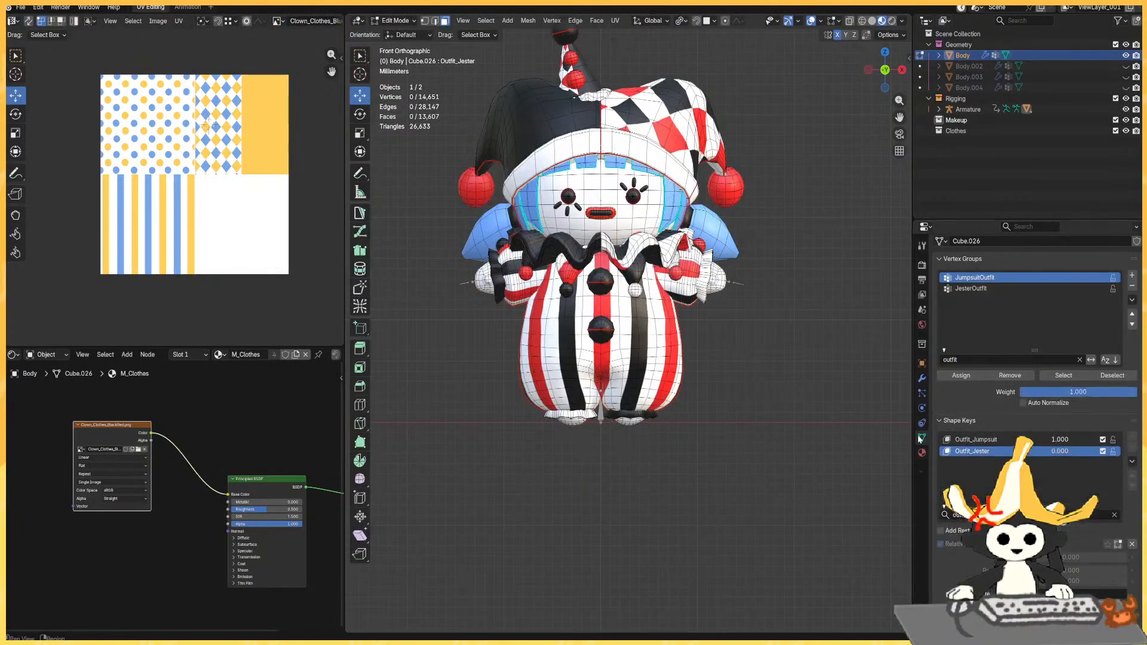
{"action": "left_click", "coordinate": [922, 453]}
{"action": "left_click", "coordinate": [1043, 327]}
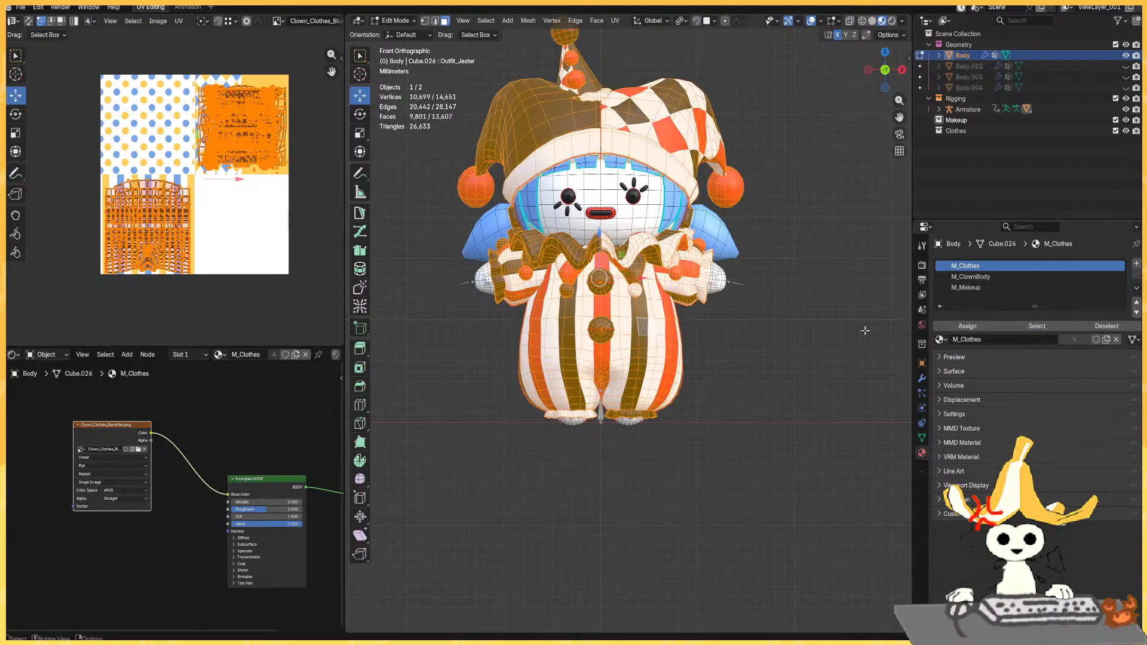
{"action": "middle_click_drag", "start_coordinate": [705, 359], "coordinate": [761, 345]}
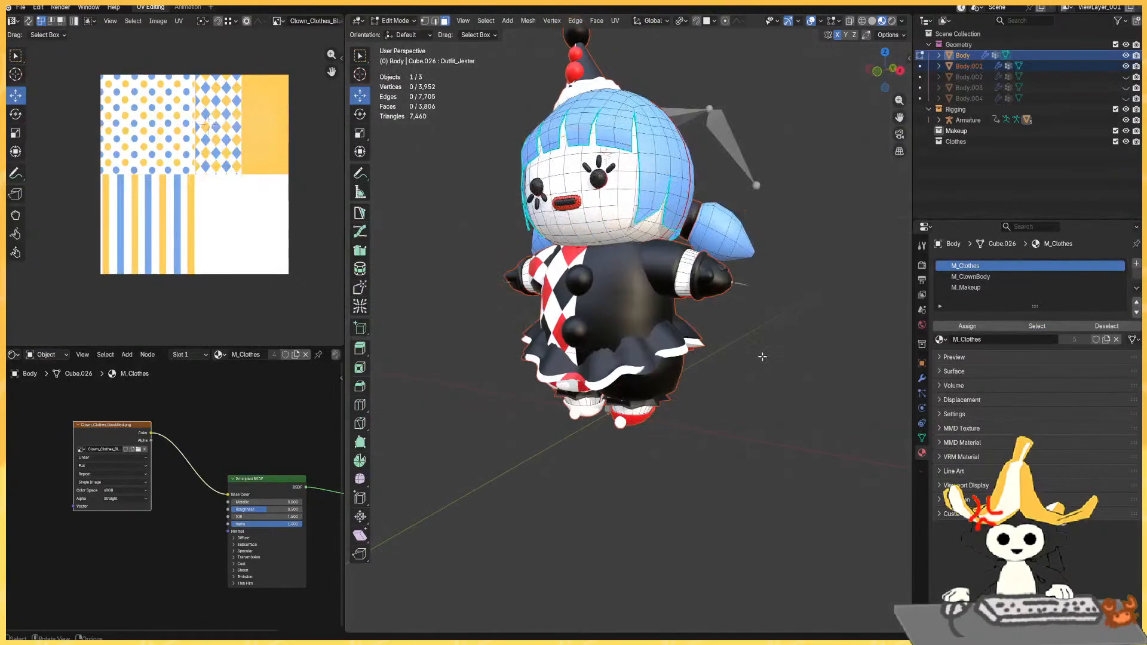
{"action": "key", "text": "KP_1"}
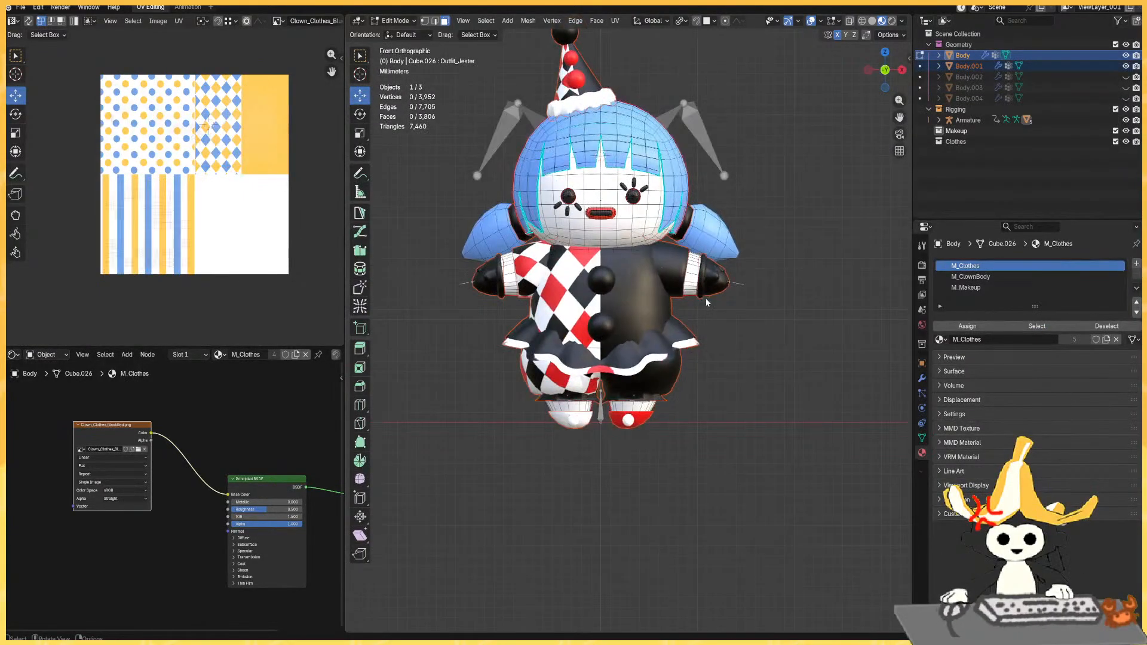
Undo the trial move, keep Body.001 selected in Object Mode and show its mesh data properties.
{"action": "middle_click_drag", "start_coordinate": [790, 360], "coordinate": [775, 354], "text": "shift"}
{"action": "key", "text": "g"}
{"action": "left_click", "coordinate": [692, 361]}
{"action": "key", "text": "ctrl+z"}
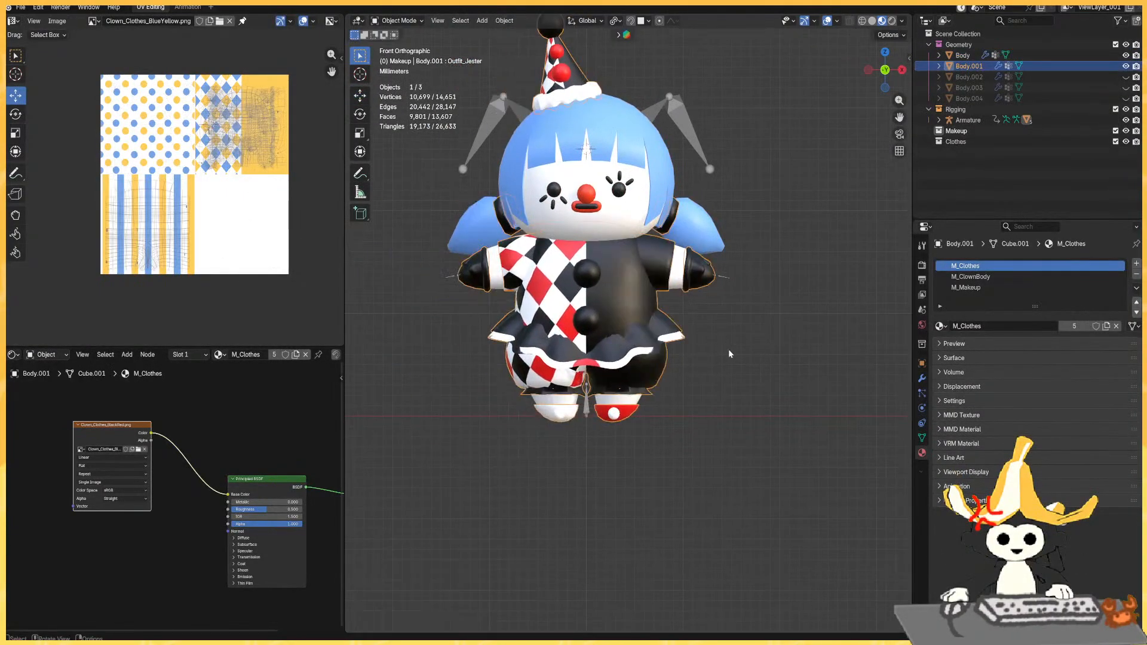
{"action": "left_click", "coordinate": [922, 437]}
{"action": "middle_click_drag", "start_coordinate": [711, 377], "coordinate": [725, 386], "text": "shift"}
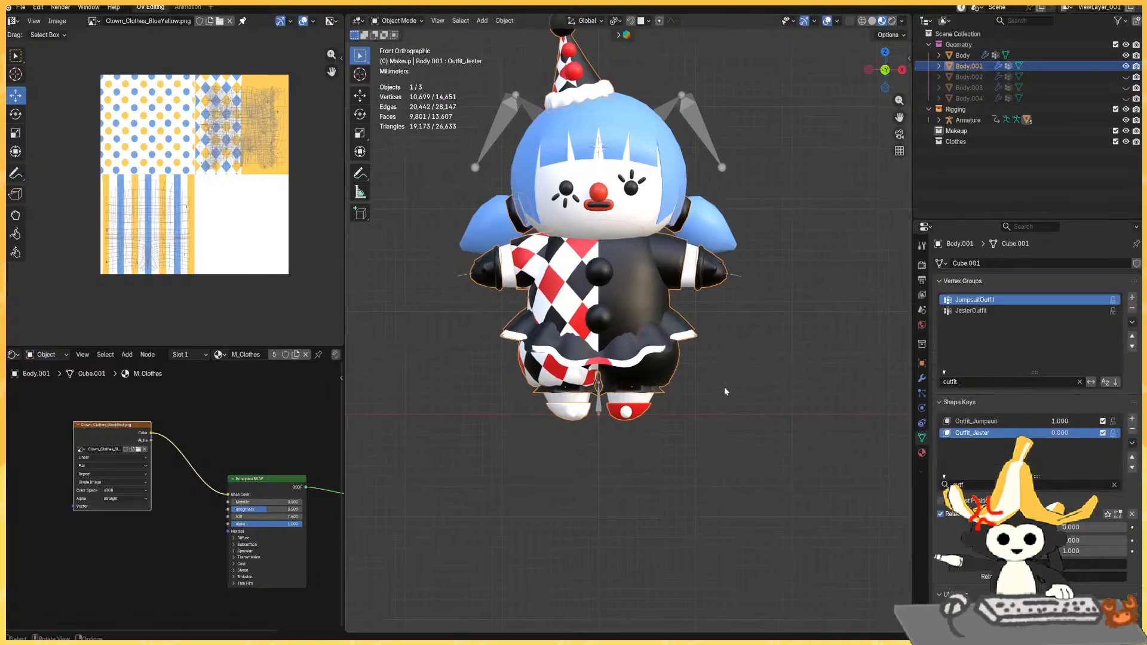
Filter Body.001's shape keys by "glo" and set Accessory_Gloves to 1.
{"action": "double_click", "coordinate": [1066, 488]}
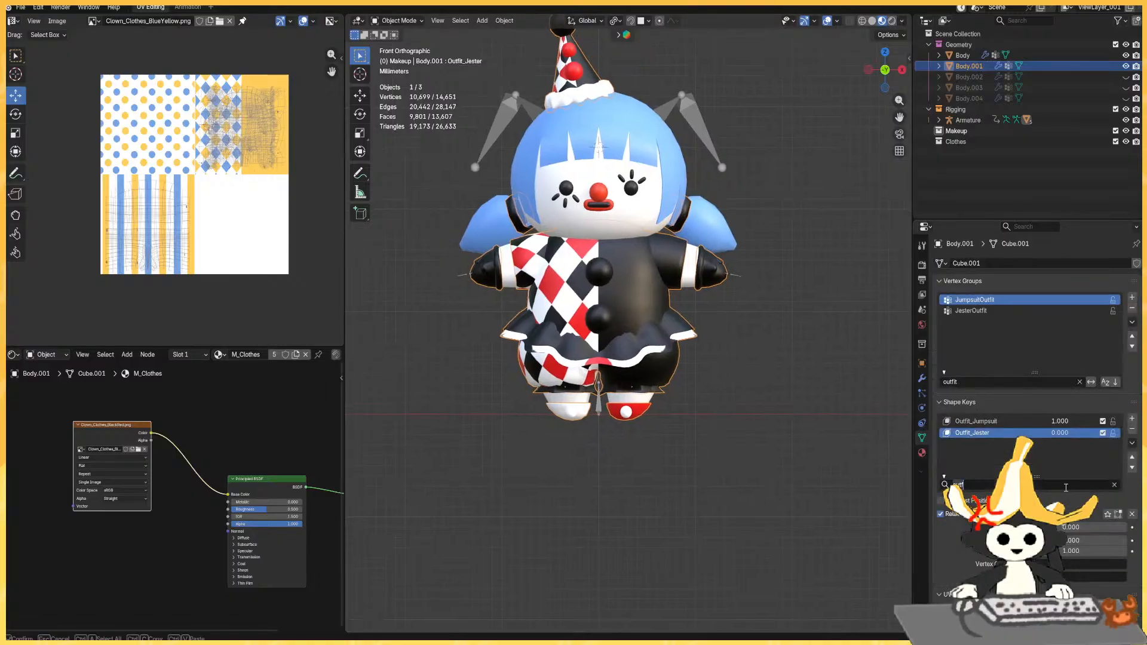
{"action": "type", "text": "glo"}
{"action": "double_click", "coordinate": [1062, 421]}
{"action": "type", "text": "1"}
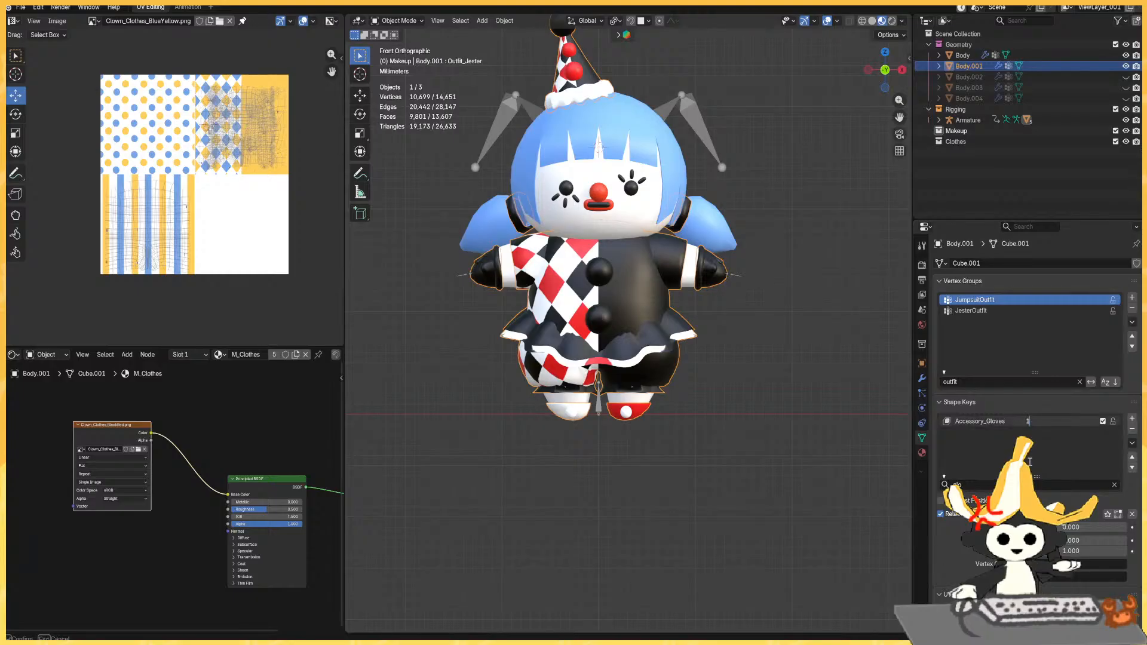
{"action": "key", "text": "Return"}
Filter the shape keys by "acc" and set Accessory_Shoes to 1.
{"action": "double_click", "coordinate": [1063, 486]}
{"action": "type", "text": "acc"}
{"action": "key", "text": "Return"}
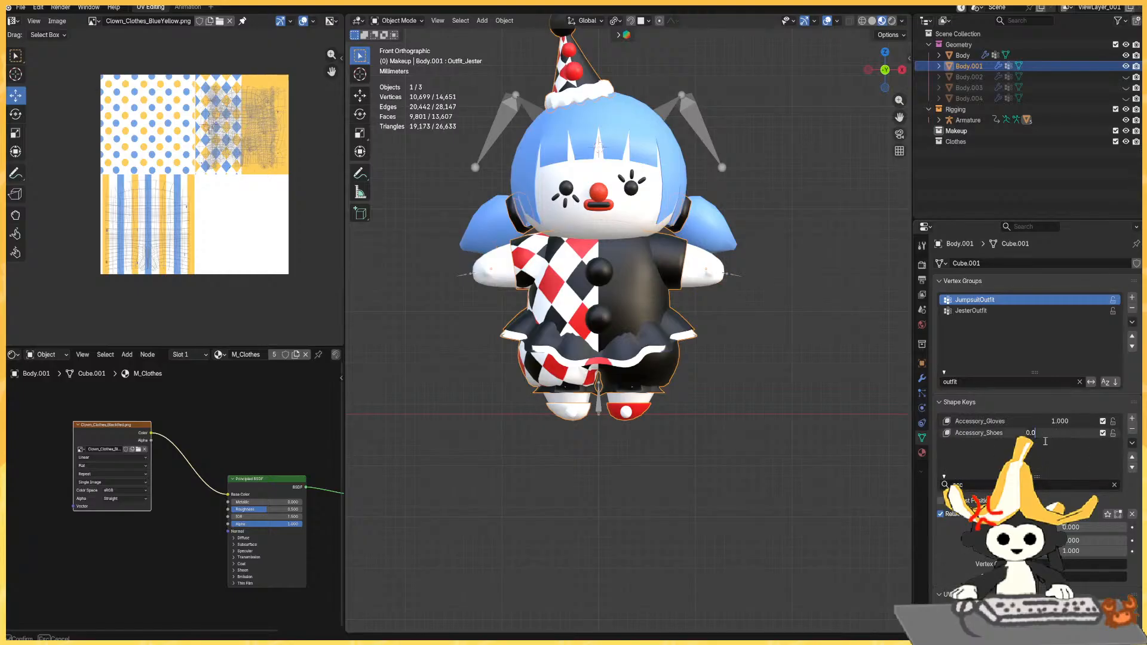
{"action": "key", "text": "BackSpace"}
{"action": "key", "text": "BackSpace"}
{"action": "key", "text": "BackSpace"}
{"action": "type", "text": "1"}
{"action": "key", "text": "Return"}
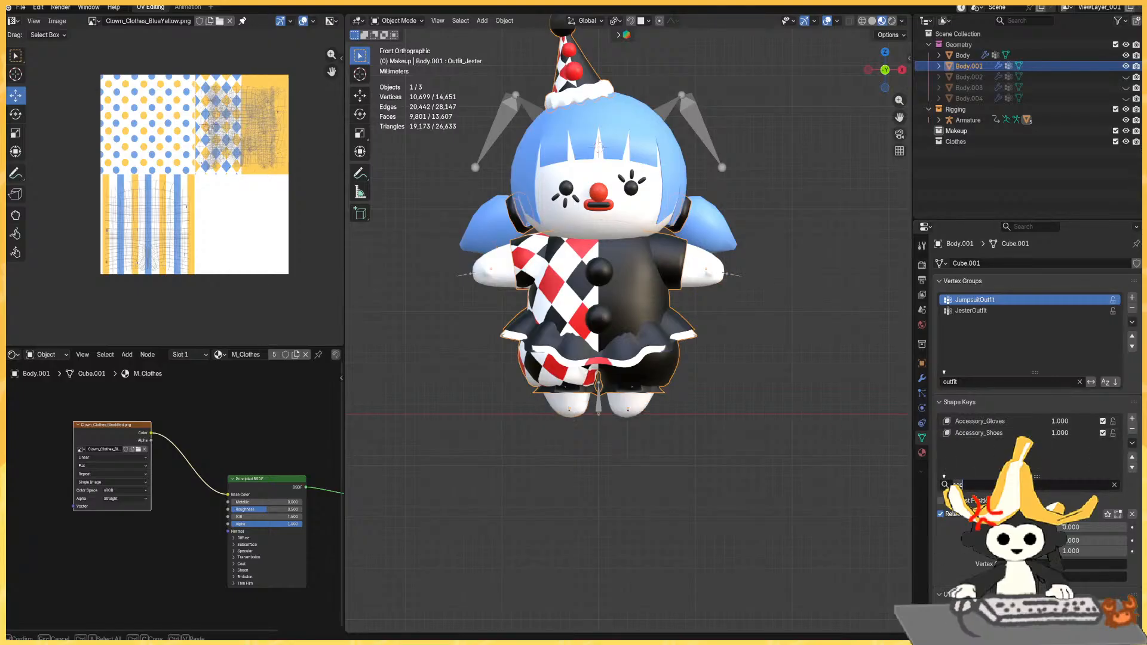
Filter the shape keys by "jes" and delete Outfit_Jester from Body.001.
{"action": "type", "text": "jess"}
{"action": "key", "text": "Return"}
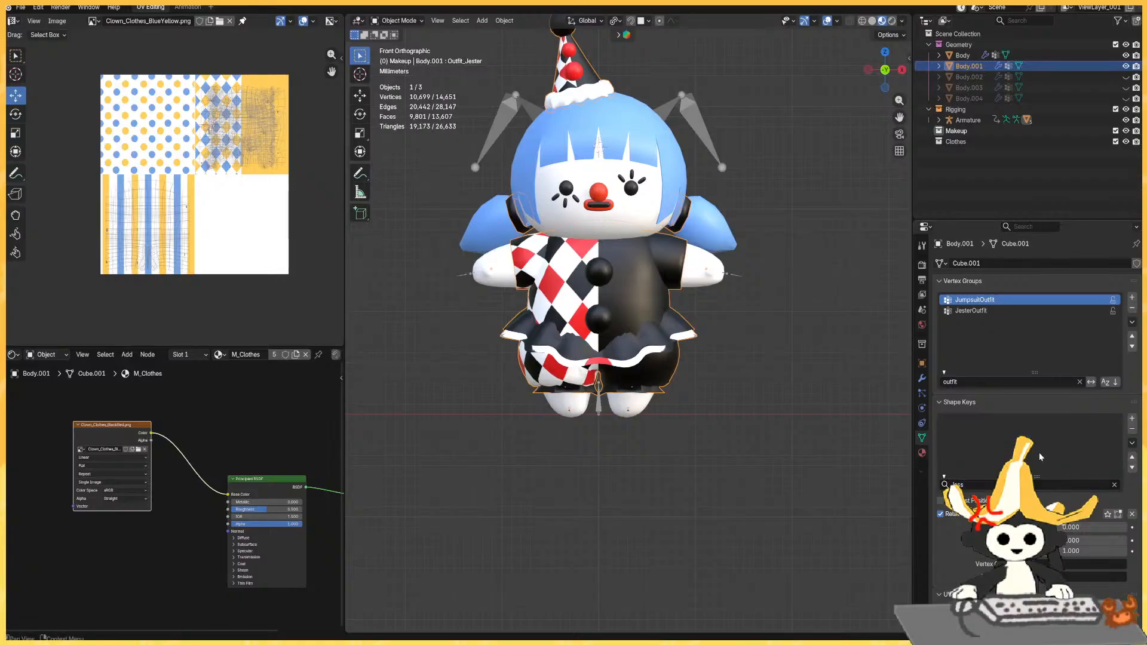
{"action": "left_click", "coordinate": [1115, 484]}
{"action": "left_click", "coordinate": [1073, 485]}
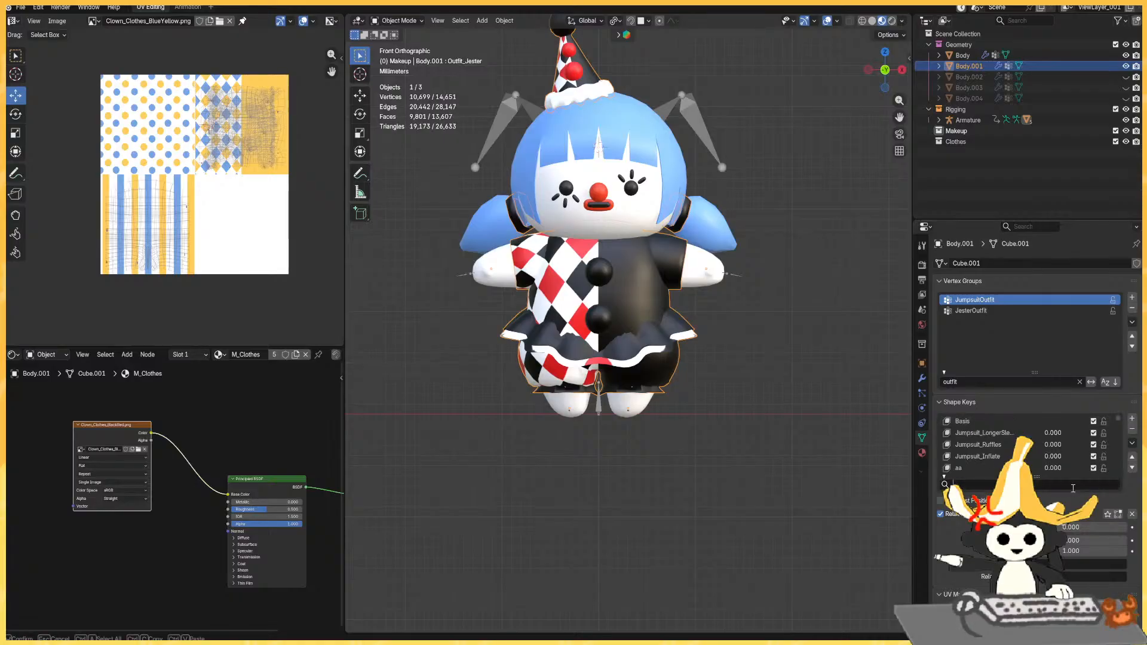
{"action": "type", "text": "jes"}
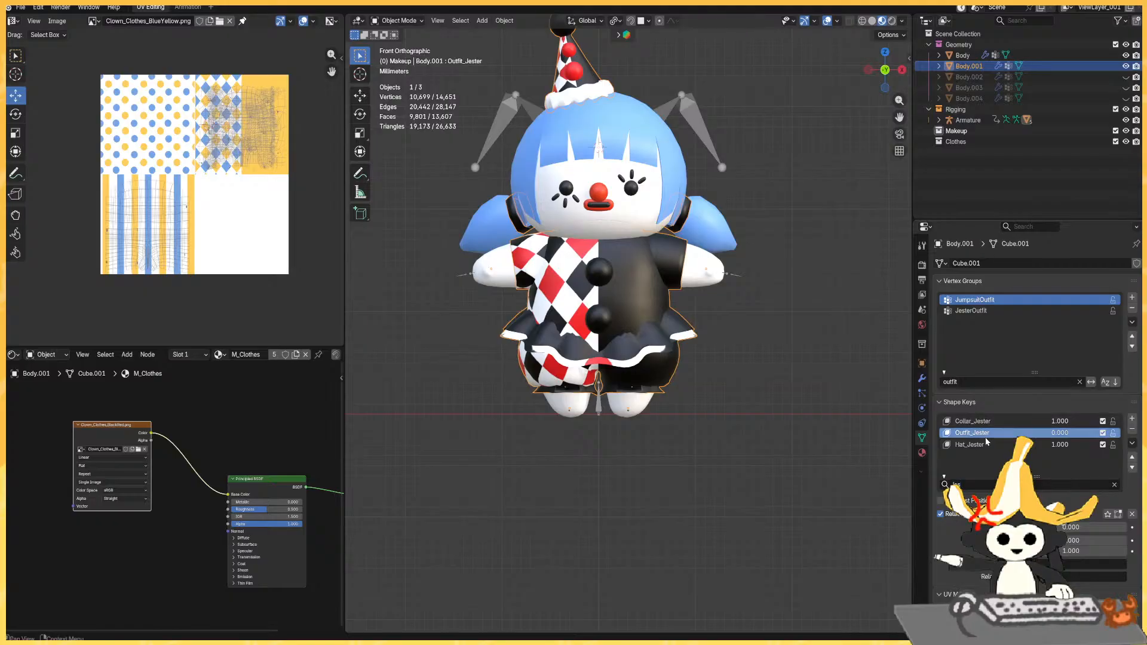
{"action": "left_click", "coordinate": [1132, 429]}
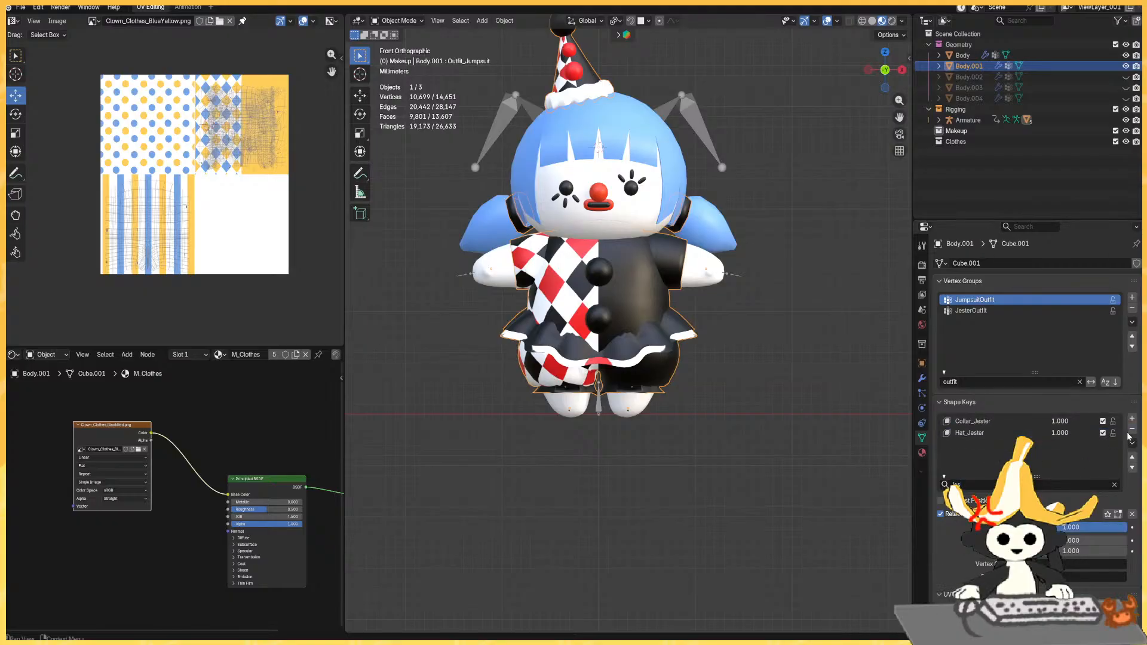
Add a new shape key to Body.001, clear the list filter and name the key Outfit_Jester.
{"action": "left_click", "coordinate": [1132, 419]}
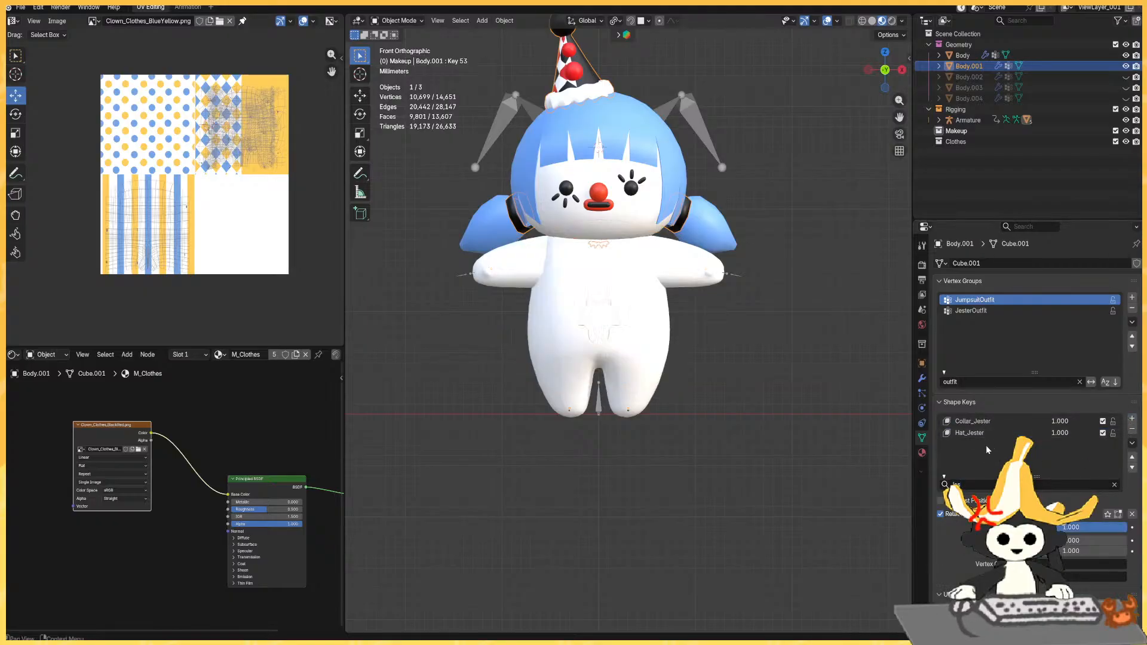
{"action": "left_click", "coordinate": [1129, 429]}
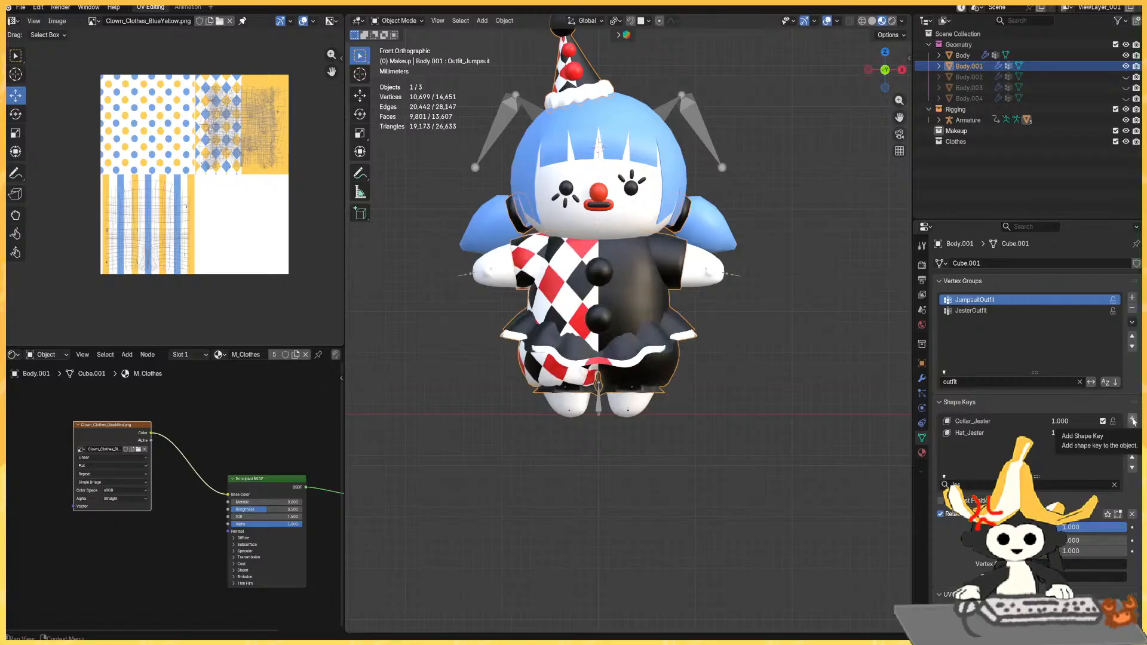
{"action": "left_click", "coordinate": [1132, 420]}
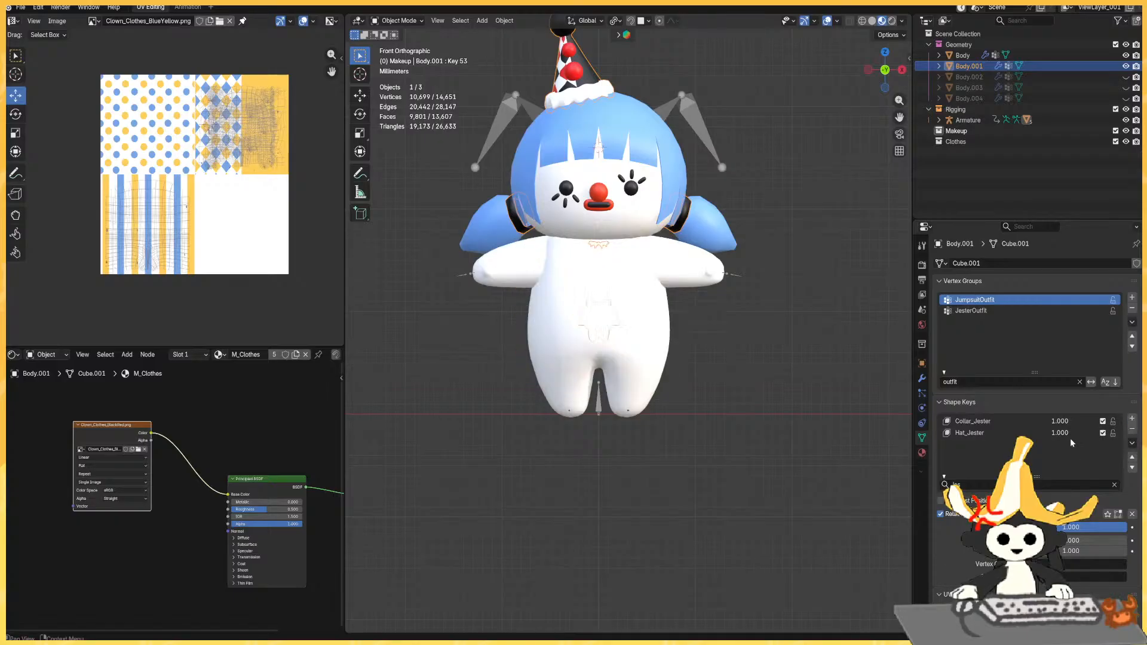
{"action": "left_click", "coordinate": [1116, 486]}
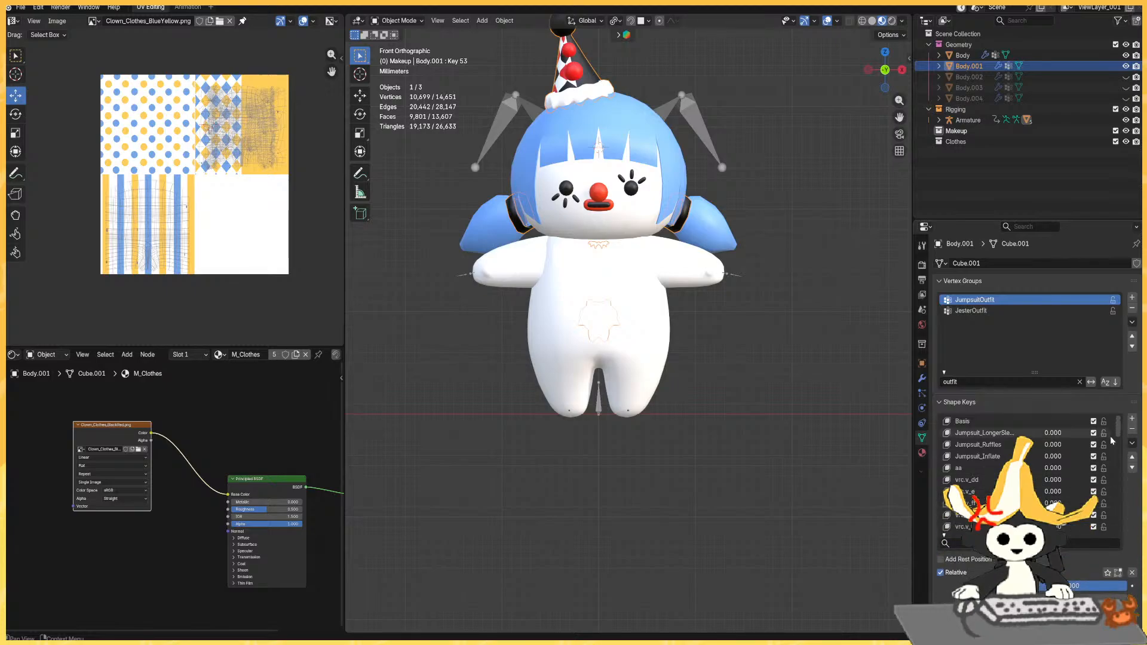
{"action": "left_click_drag", "start_coordinate": [1120, 430], "coordinate": [1119, 529]}
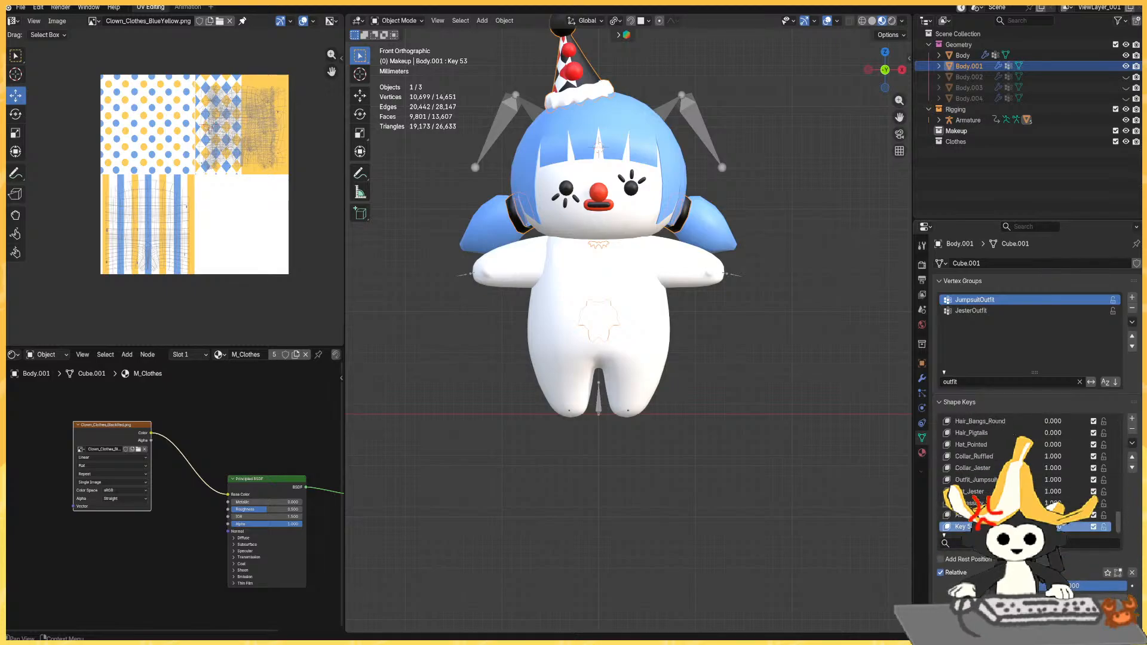
{"action": "double_click", "coordinate": [963, 527]}
{"action": "key", "text": "ctrl+v"}
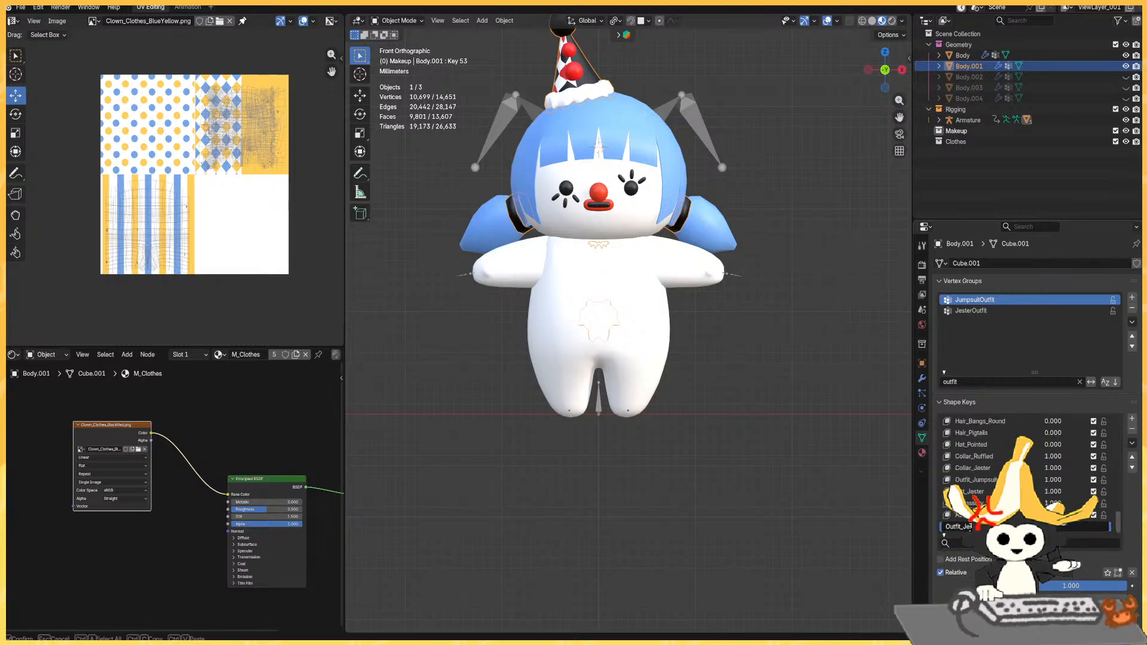
{"action": "key", "text": "Return"}
With Outfit_Jester active in Edit Mode, reveal all geometry, hide the JumpsuitOutfit vertex group's faces and return to Object Mode.
{"action": "key", "text": "Tab"}
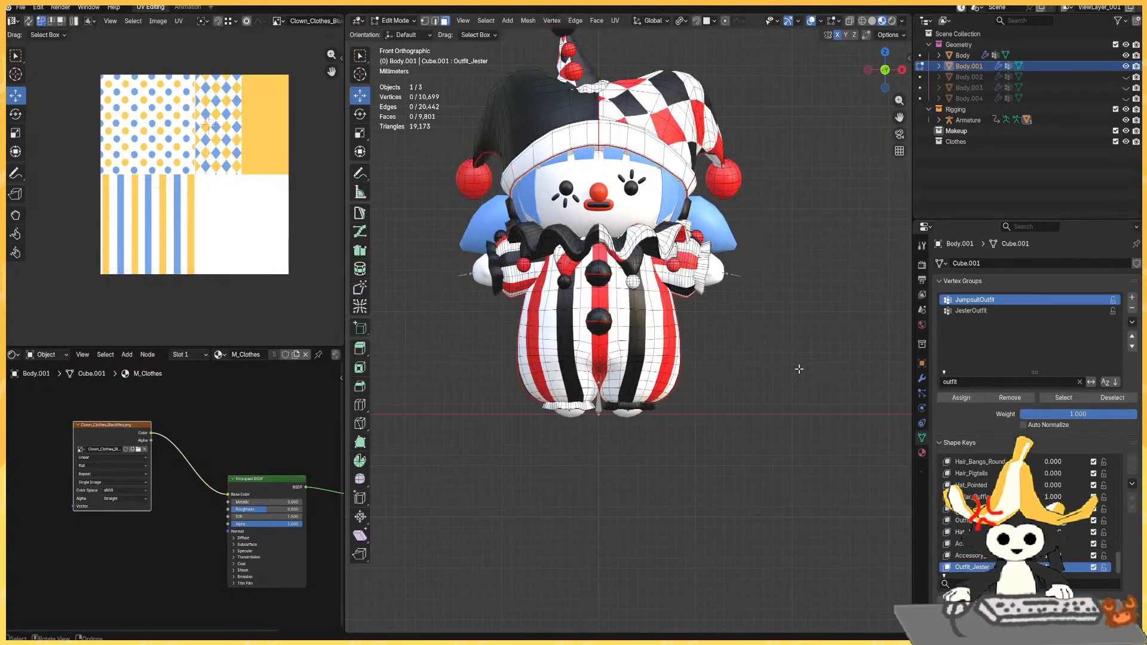
{"action": "key", "text": "alt+h"}
{"action": "middle_click_drag", "start_coordinate": [846, 375], "coordinate": [792, 412]}
{"action": "key", "text": "KP_1"}
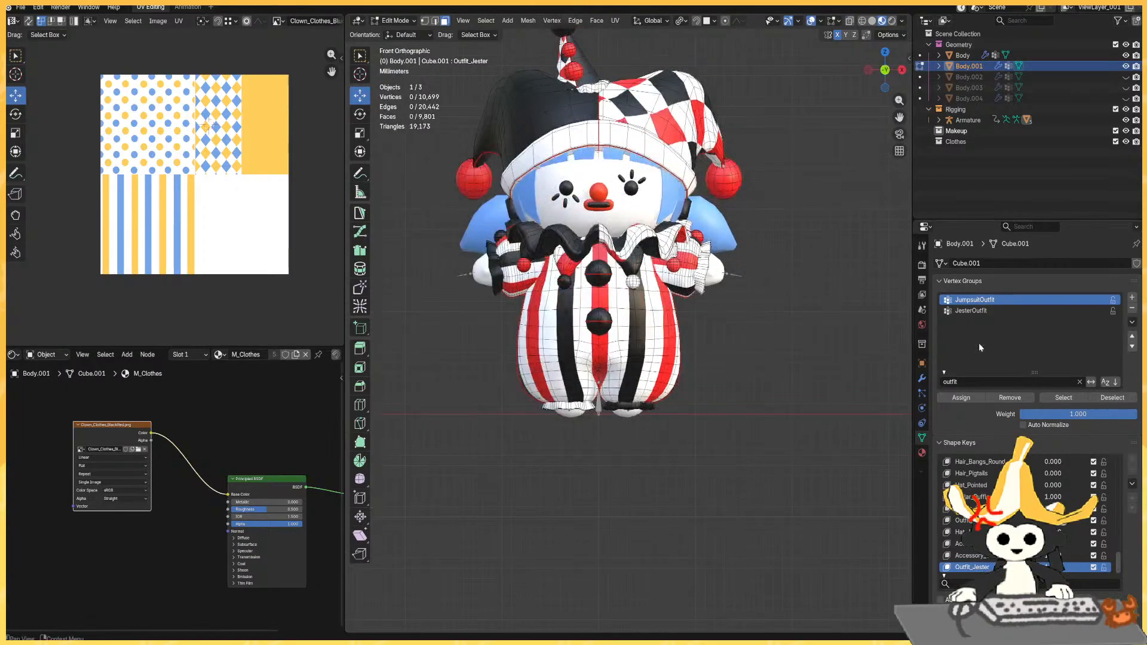
{"action": "left_click", "coordinate": [1056, 398]}
{"action": "key", "text": "h"}
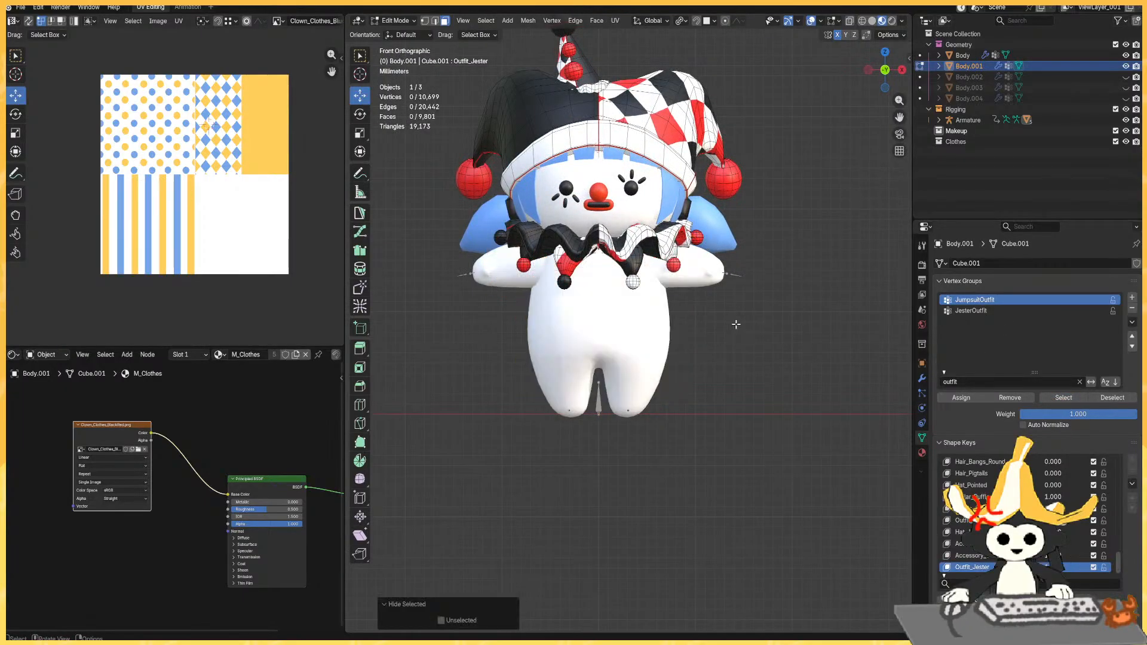
{"action": "key", "text": "Tab"}
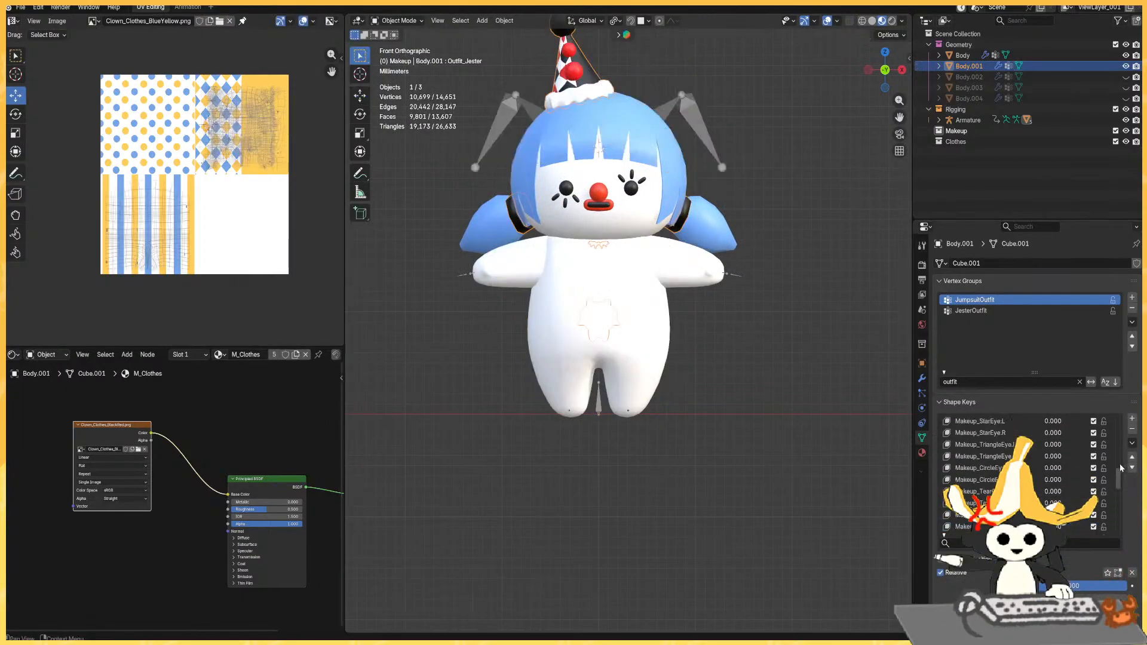
Make Basis the active shape key and compare the clothes between Edit Mode and Object Mode.
{"action": "scroll", "coordinate": [998, 431], "scroll_direction": "up", "scroll_amount": 5}
{"action": "left_click", "coordinate": [992, 422]}
{"action": "key", "text": "Tab"}
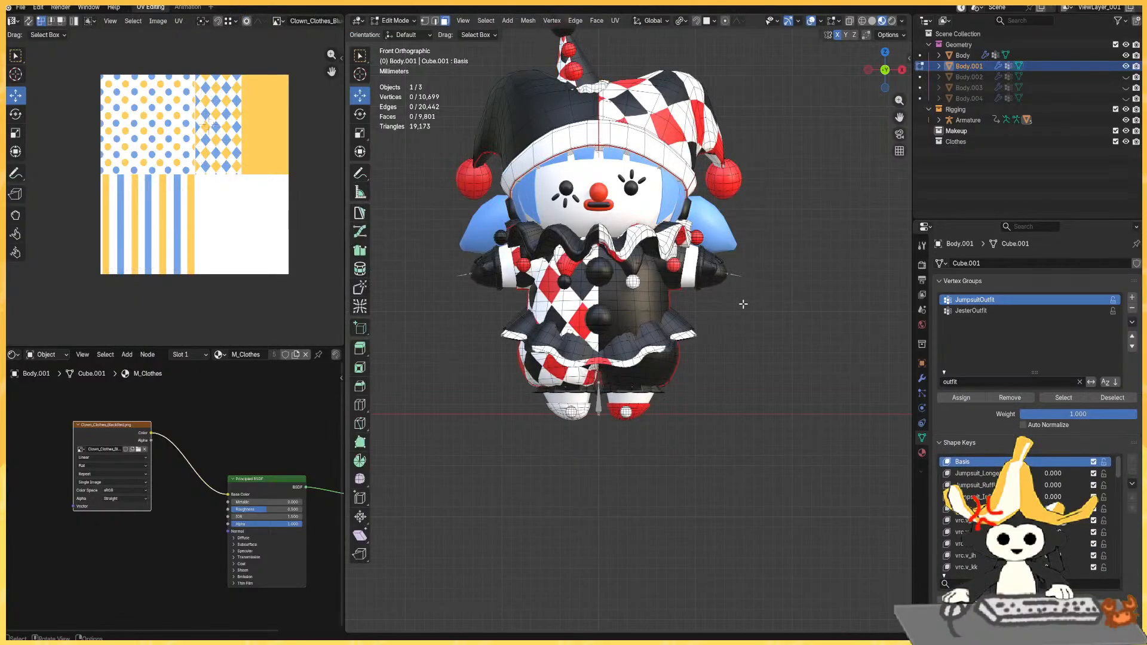
{"action": "key", "text": "Tab"}
{"action": "key", "text": "Tab"}
{"action": "key", "text": "Tab"}
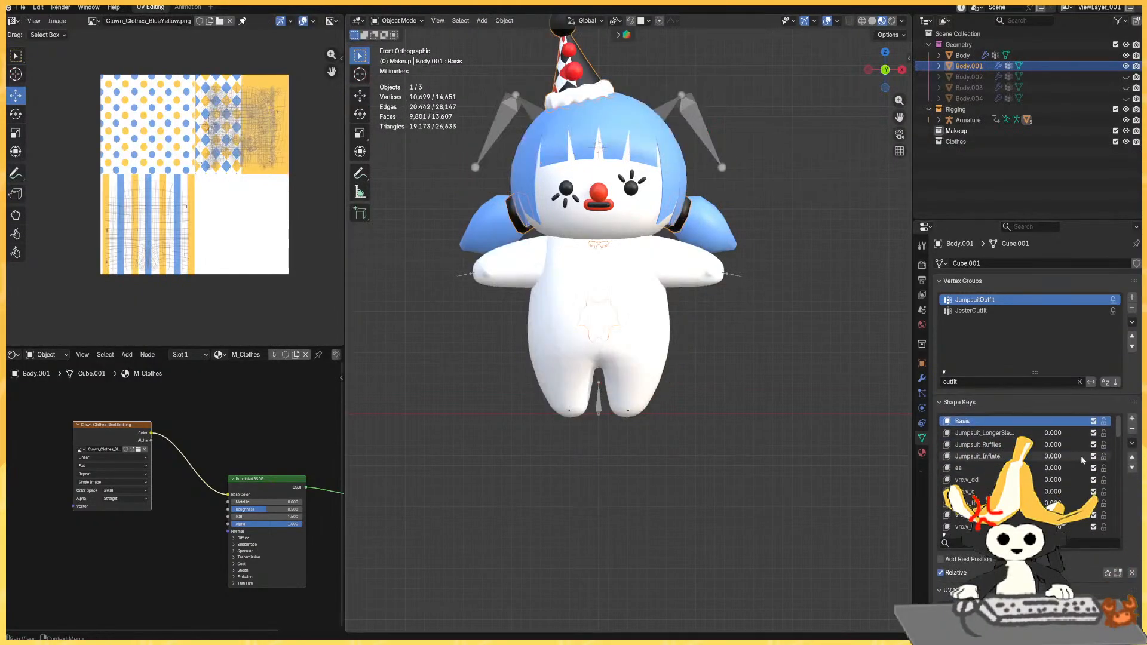
{"action": "scroll", "coordinate": [1083, 460], "scroll_direction": "down", "scroll_amount": 10}
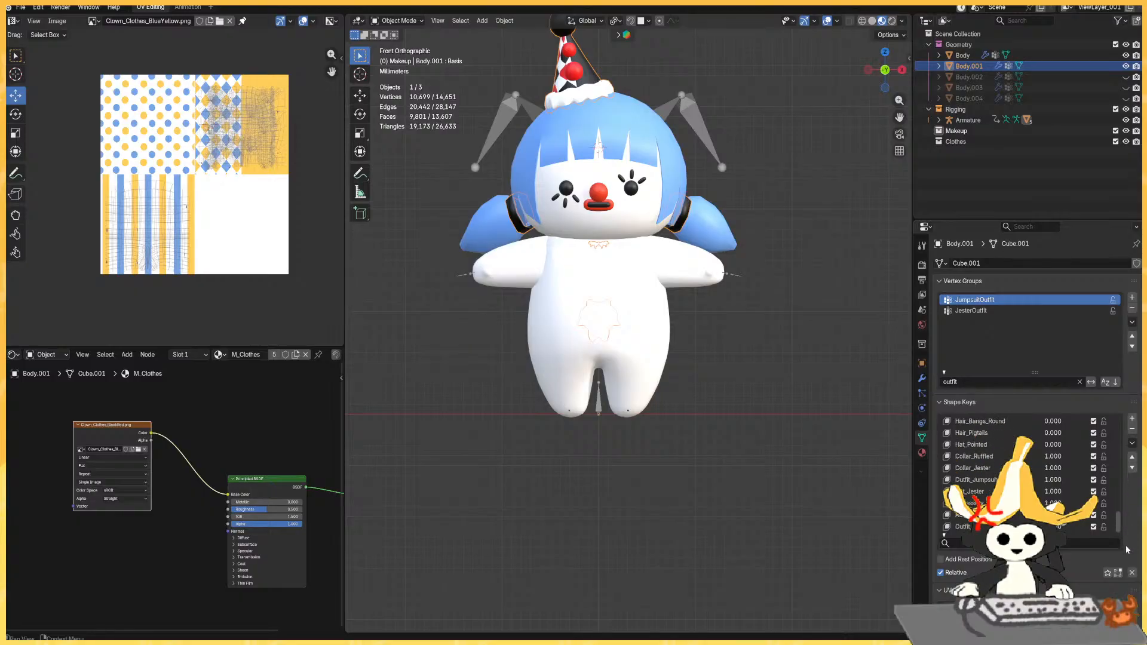
Check the Outfit_Jester shape key's effect on Body.001 and delete it.
{"action": "left_click", "coordinate": [1069, 526]}
{"action": "key", "text": "Tab"}
{"action": "key", "text": "Tab"}
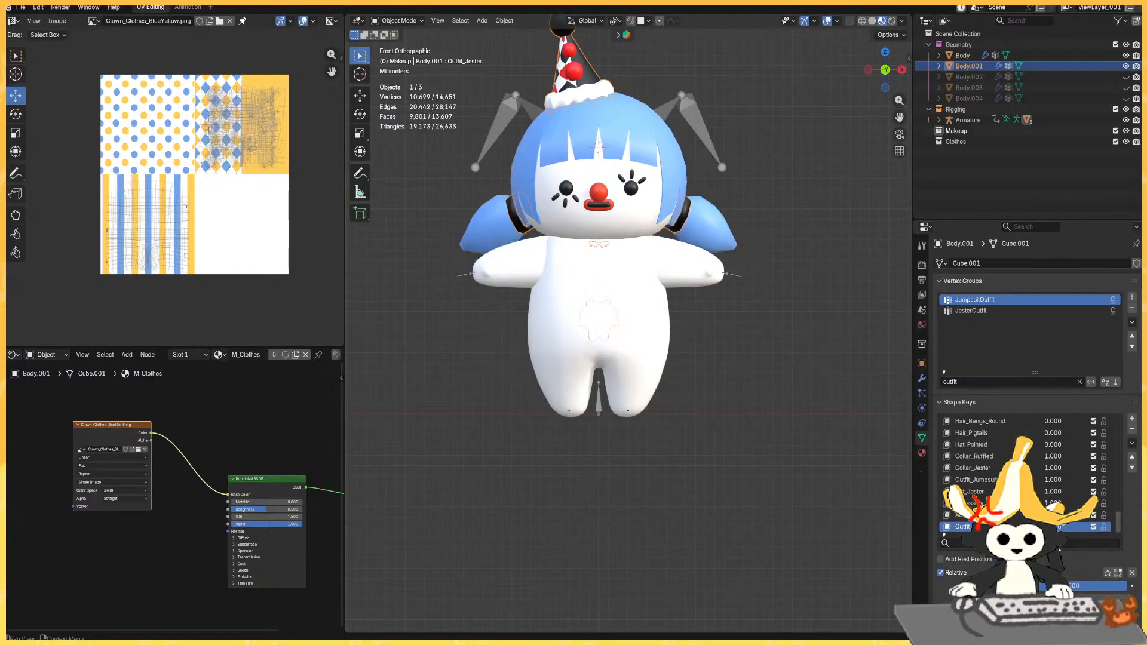
{"action": "left_click_drag", "start_coordinate": [1086, 588], "coordinate": [1111, 588]}
{"action": "left_click", "coordinate": [1133, 429]}
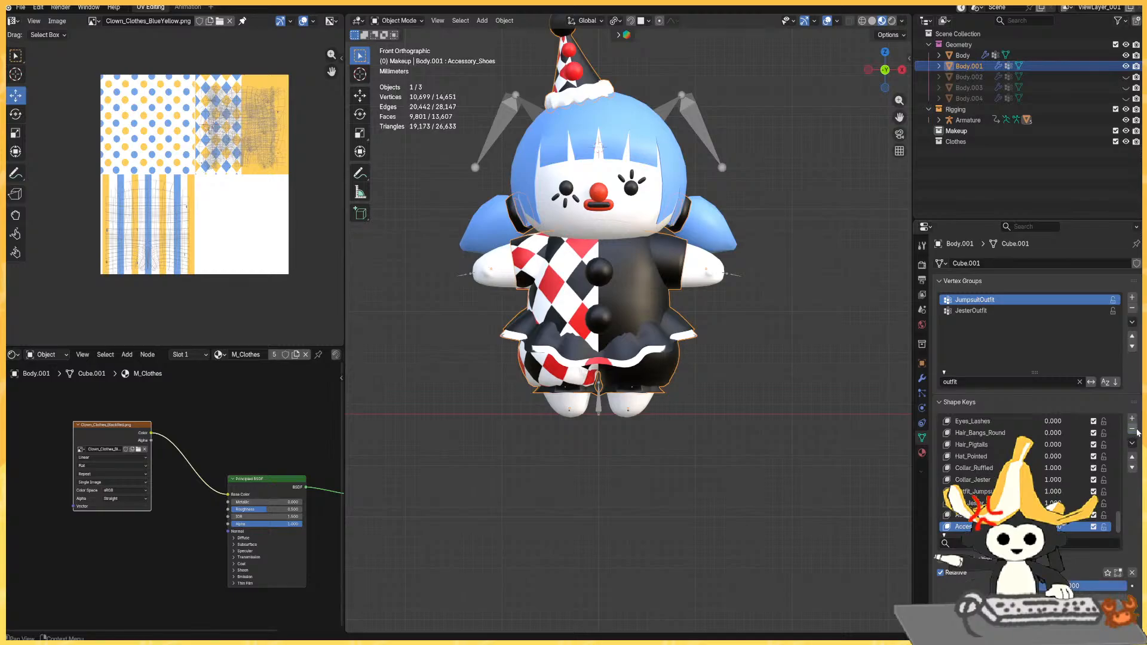
Add a new shape key to Body.001, name it Jester Outfit and enter Edit Mode.
{"action": "left_click", "coordinate": [1132, 419]}
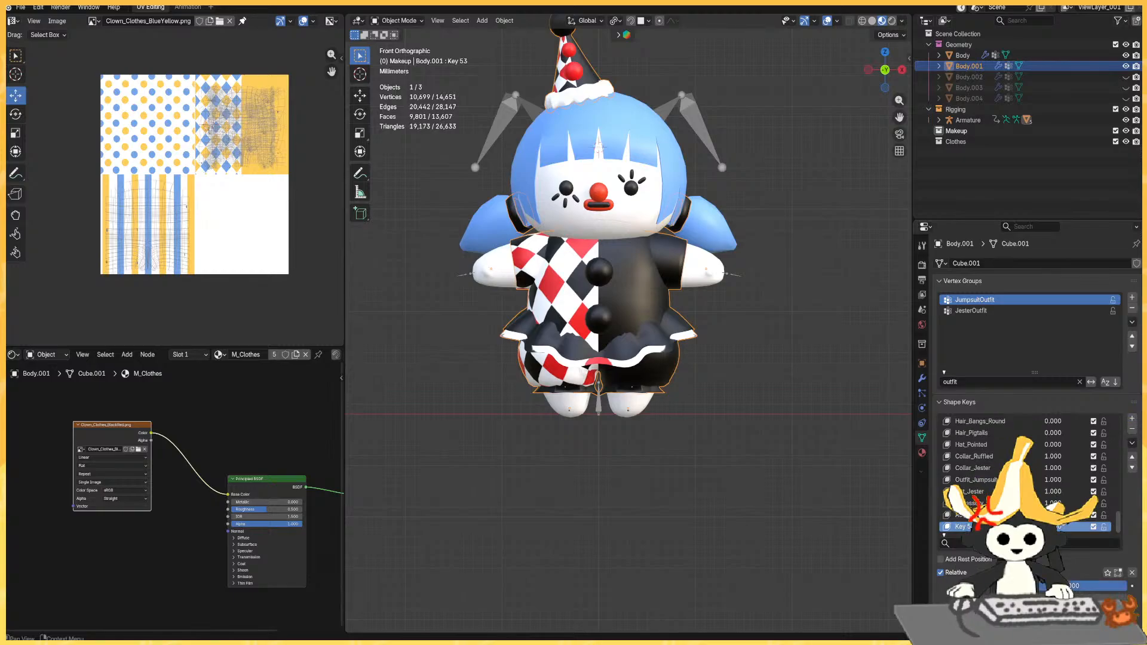
{"action": "double_click", "coordinate": [963, 527]}
{"action": "type", "text": "He"}
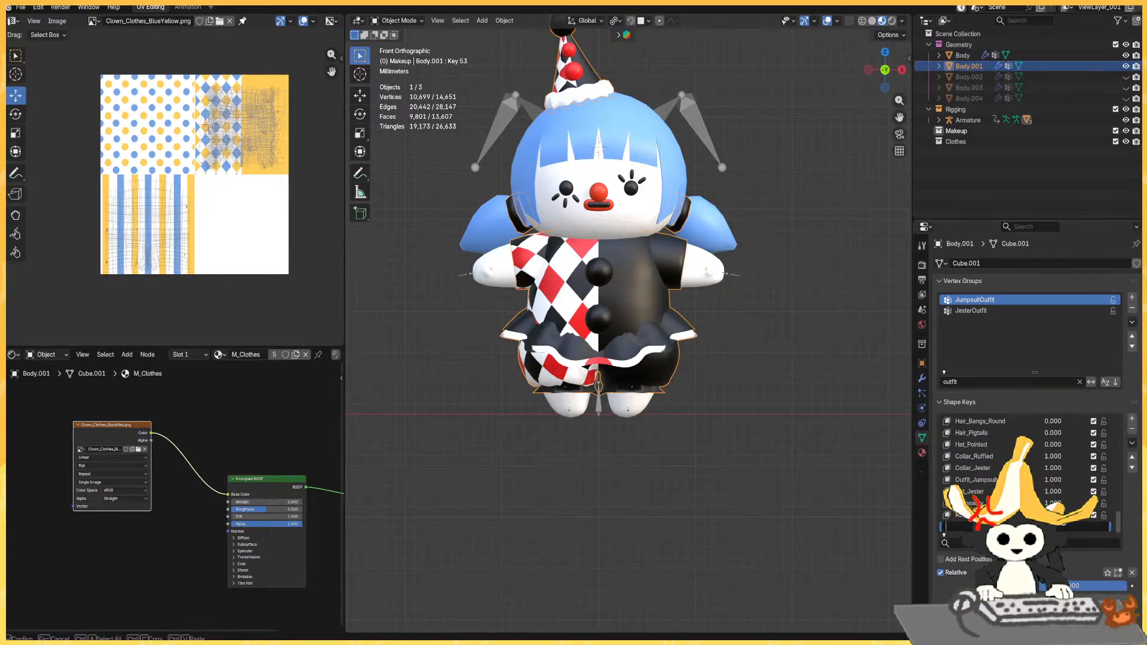
{"action": "type", "text": "ster Ou"}
{"action": "key", "text": "Return"}
{"action": "key", "text": "Tab"}
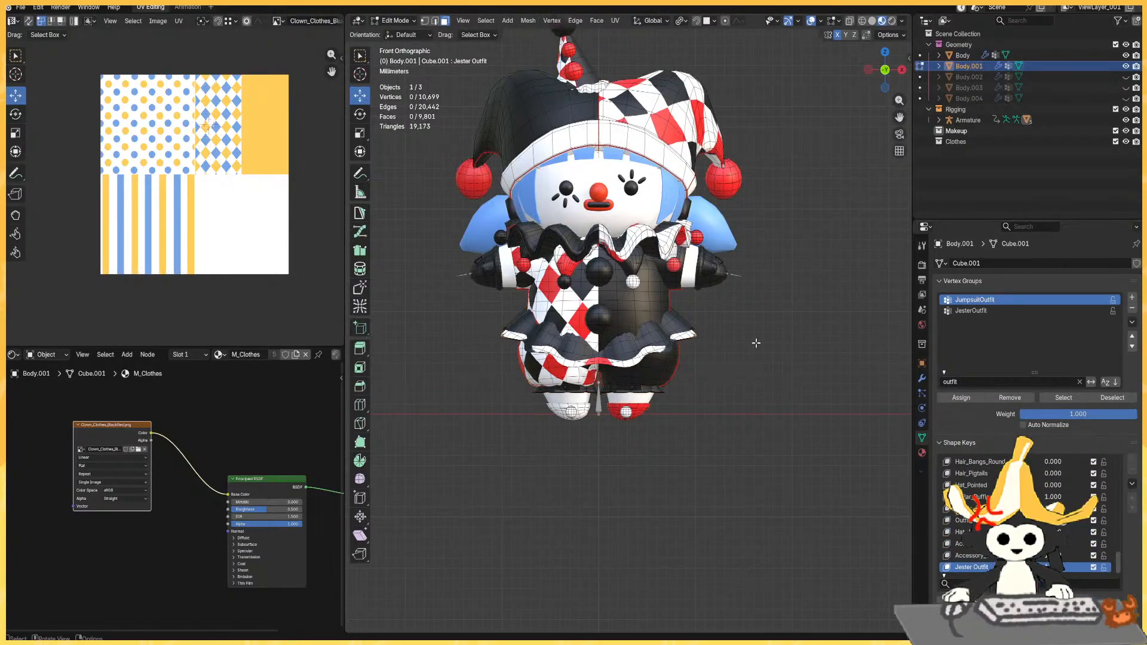
{"action": "key", "text": "a"}
{"action": "key", "text": "alt+a"}
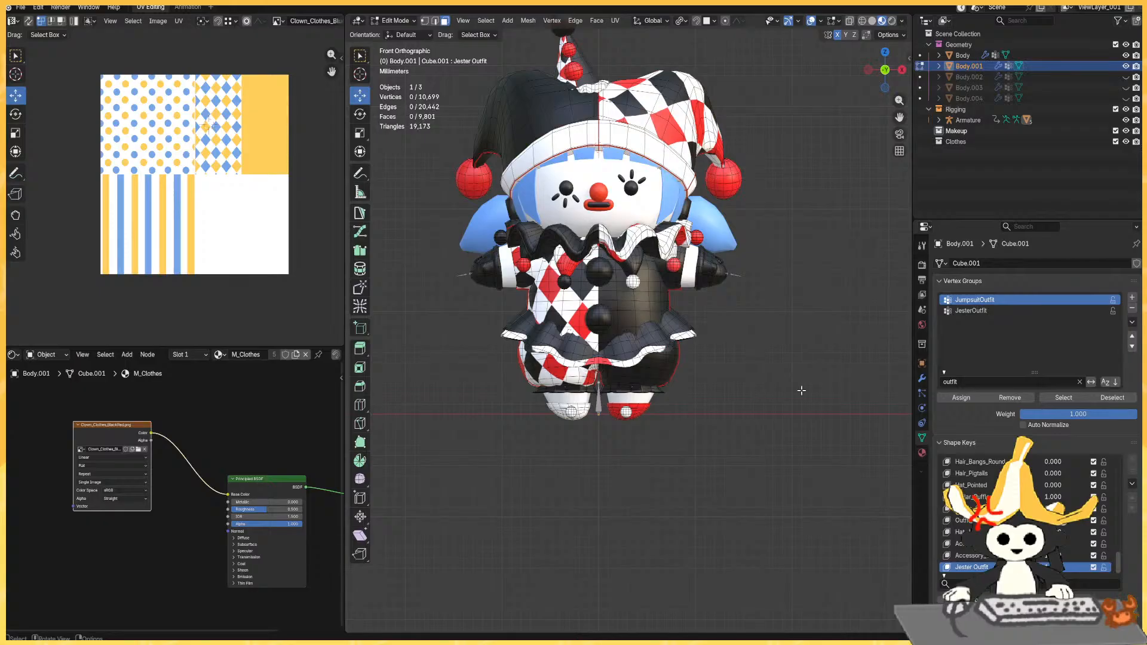
{"action": "key", "text": "grave"}
{"action": "key", "text": "grave"}
{"action": "key", "text": "z"}
{"action": "key", "text": "a"}
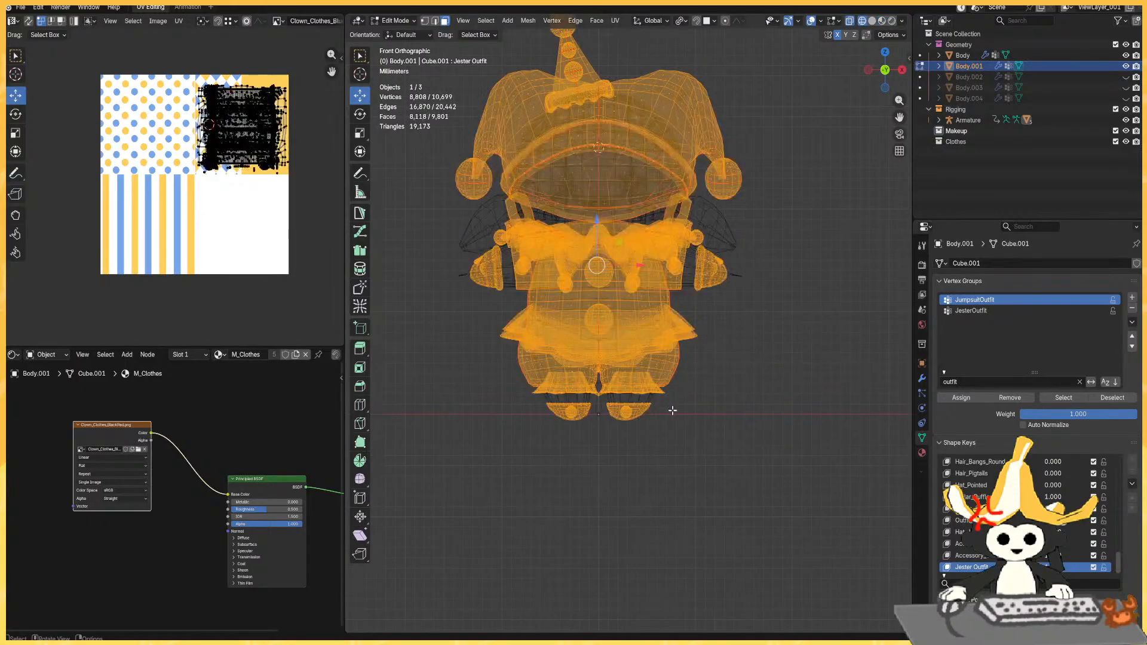
{"action": "key", "text": "grave"}
{"action": "key", "text": "grave"}
{"action": "key", "text": "alt+a"}
{"action": "key", "text": "c"}
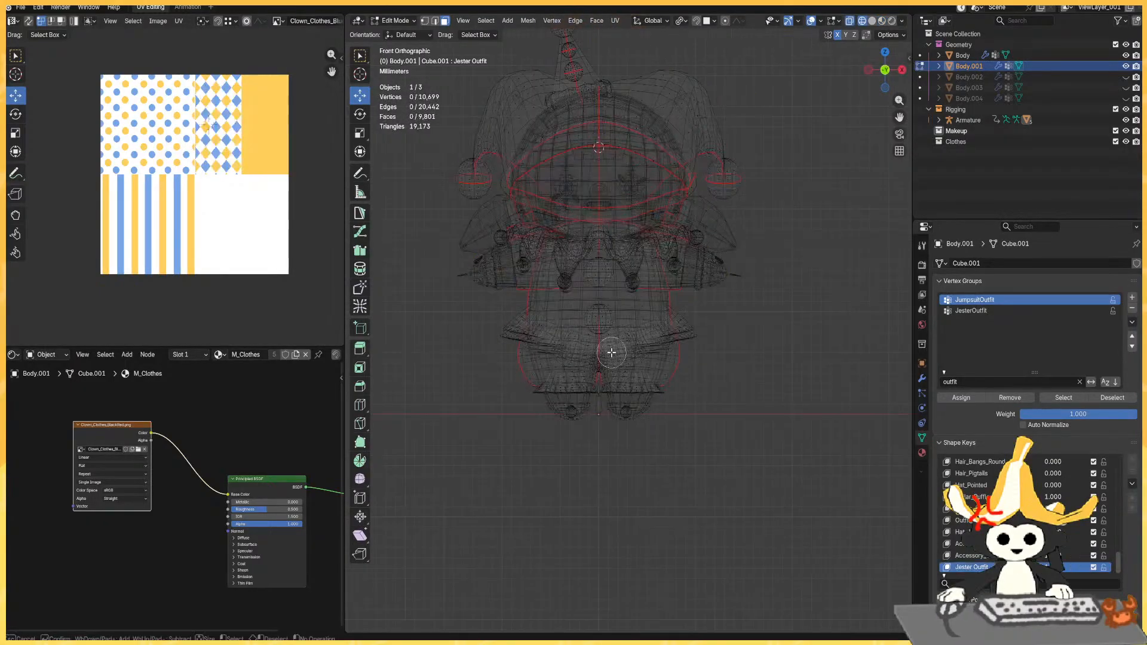
{"action": "scroll", "coordinate": [608, 352], "scroll_direction": "down", "scroll_amount": 4}
{"action": "key", "text": "Escape"}
{"action": "key", "text": "z"}
{"action": "scroll", "coordinate": [789, 392], "scroll_direction": "up", "scroll_amount": 2}
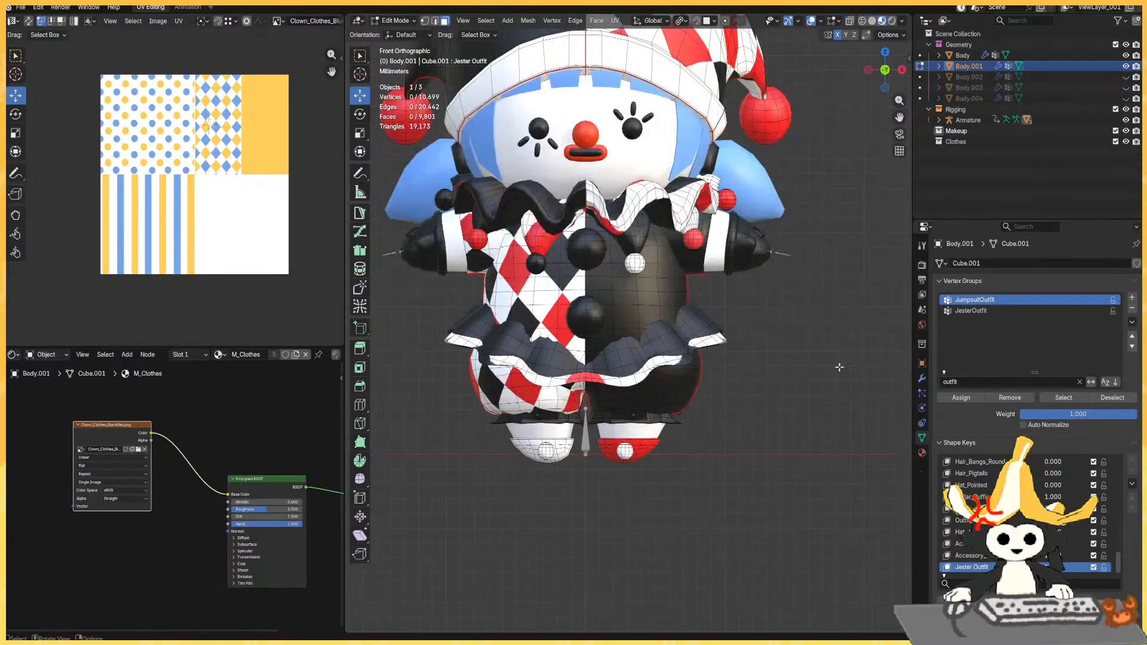
Select faces on the jumpsuit's torso, buttons, skirt ruffle and legs and extend the selection to all linked geometry.
{"action": "left_click", "coordinate": [590, 254], "text": "shift"}
{"action": "left_click", "coordinate": [597, 305], "text": "shift"}
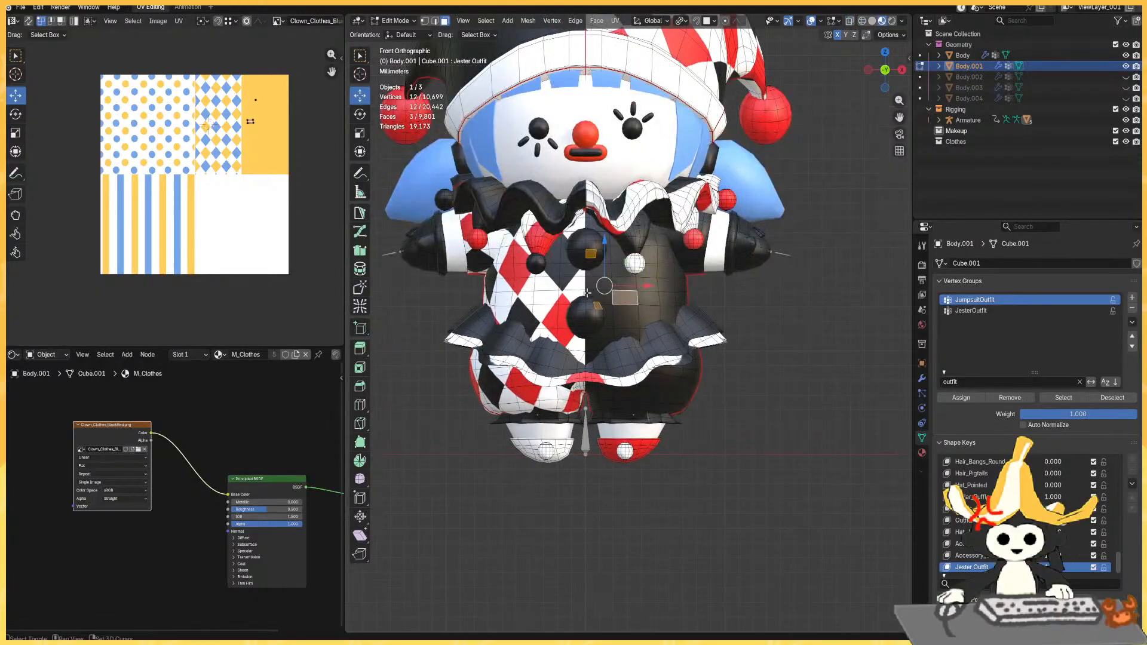
{"action": "left_click", "coordinate": [673, 360], "text": "shift"}
{"action": "left_click", "coordinate": [638, 356], "text": "shift"}
{"action": "left_click", "coordinate": [645, 374], "text": "shift"}
{"action": "left_click", "coordinate": [665, 395], "text": "shift"}
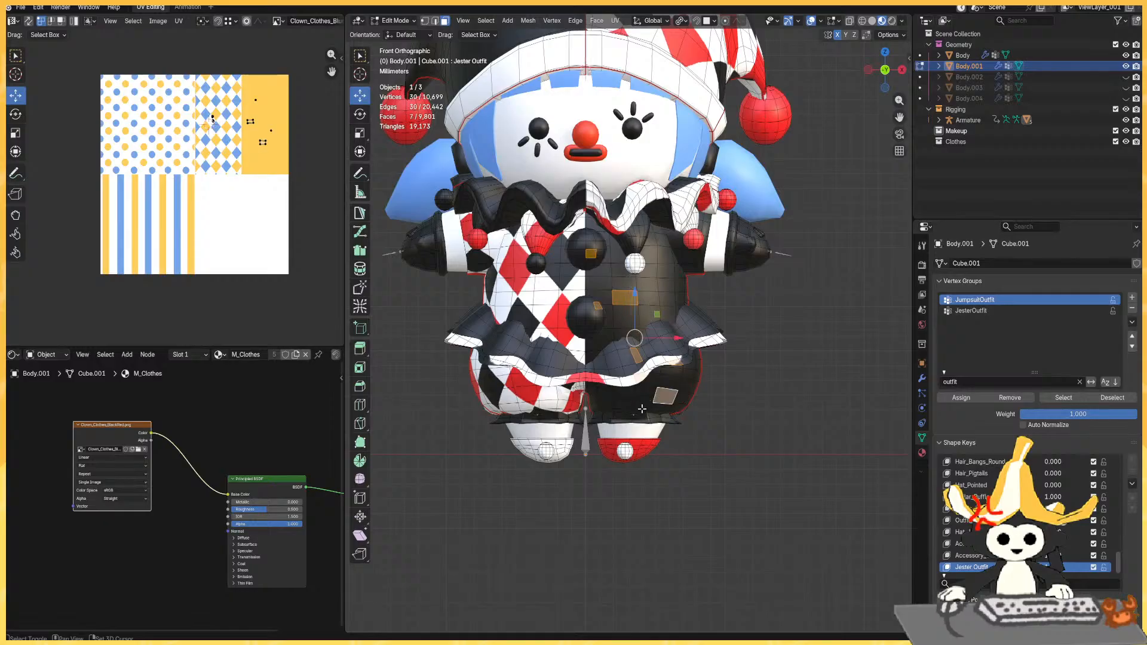
{"action": "left_click", "coordinate": [654, 417], "text": "shift"}
{"action": "key", "text": "ctrl+l"}
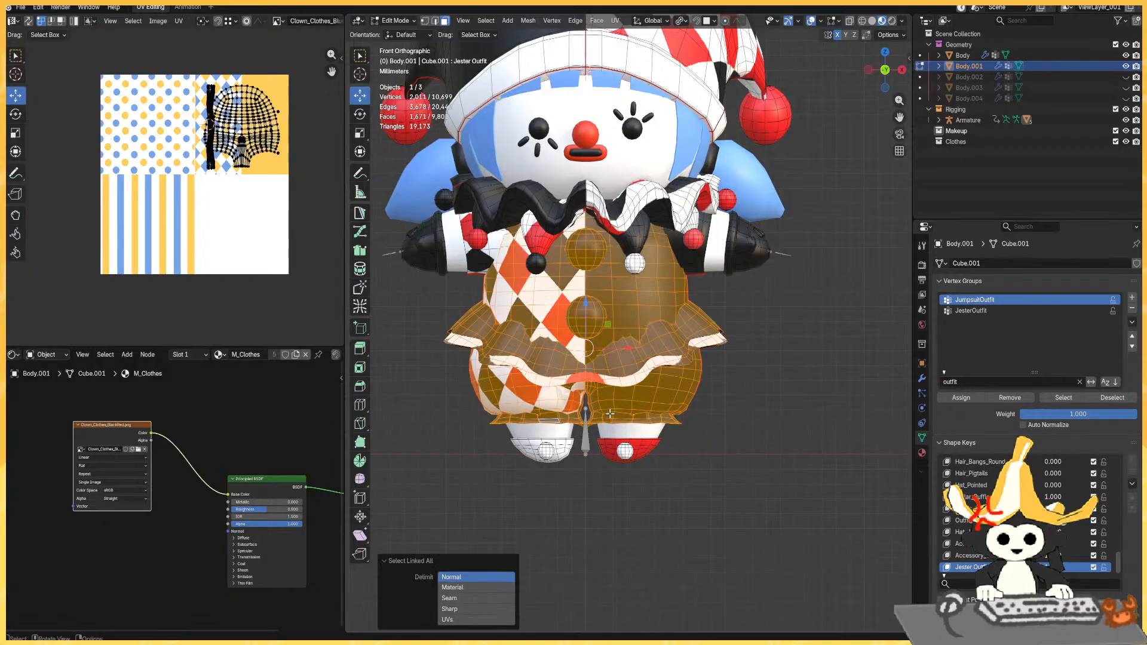
Add both jumpsuit sleeves with their linked geometry to the selection and check its coverage in wireframe.
{"action": "scroll", "coordinate": [641, 393], "scroll_direction": "down", "scroll_amount": 1}
{"action": "left_click", "coordinate": [680, 277], "text": "shift"}
{"action": "left_click", "coordinate": [519, 261], "text": "shift"}
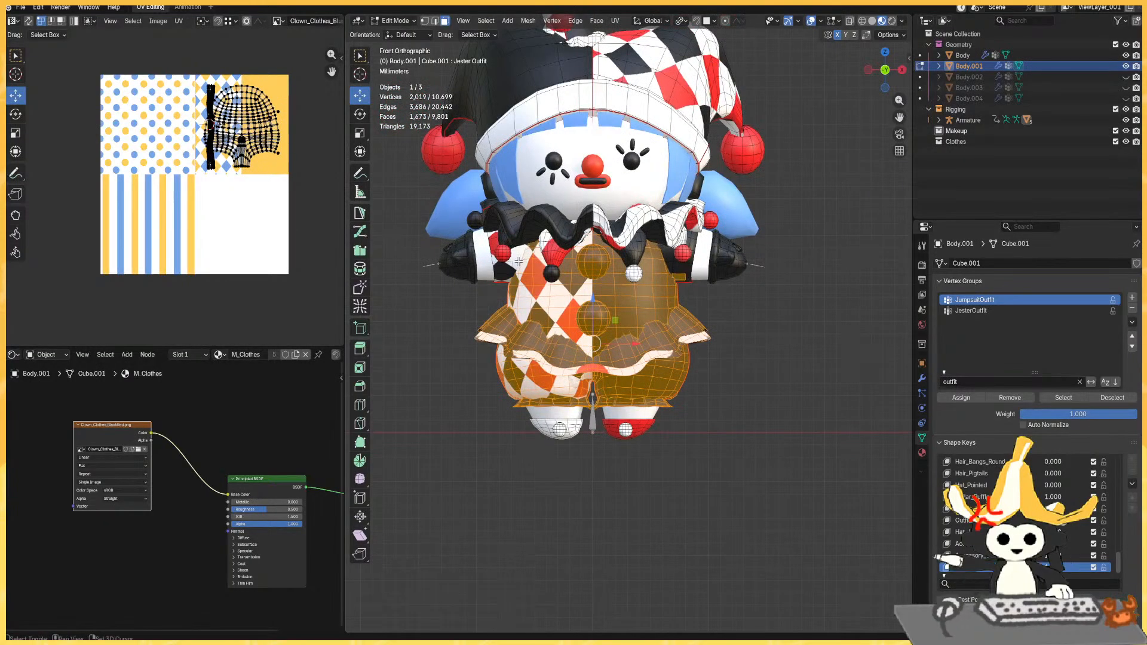
{"action": "key", "text": "ctrl+l"}
{"action": "scroll", "coordinate": [718, 439], "scroll_direction": "down", "scroll_amount": 2}
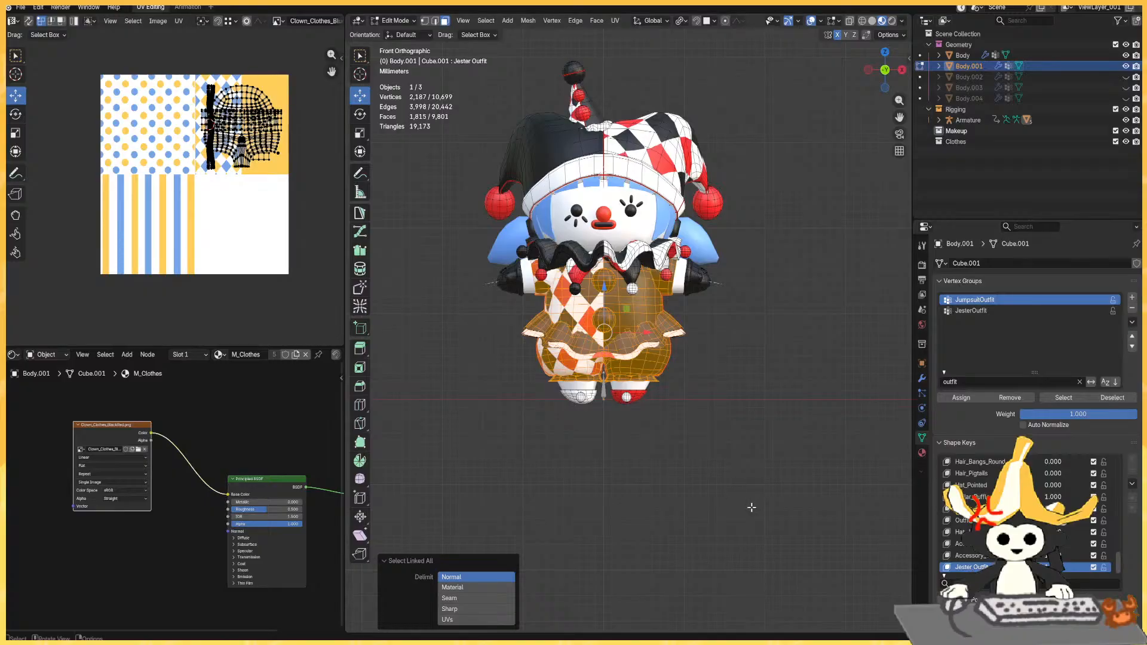
{"action": "scroll", "coordinate": [725, 476], "scroll_direction": "up", "scroll_amount": 1}
{"action": "scroll", "coordinate": [669, 400], "scroll_direction": "down", "scroll_amount": 1}
{"action": "scroll", "coordinate": [781, 353], "scroll_direction": "up", "scroll_amount": 2}
{"action": "key", "text": "shift+z"}
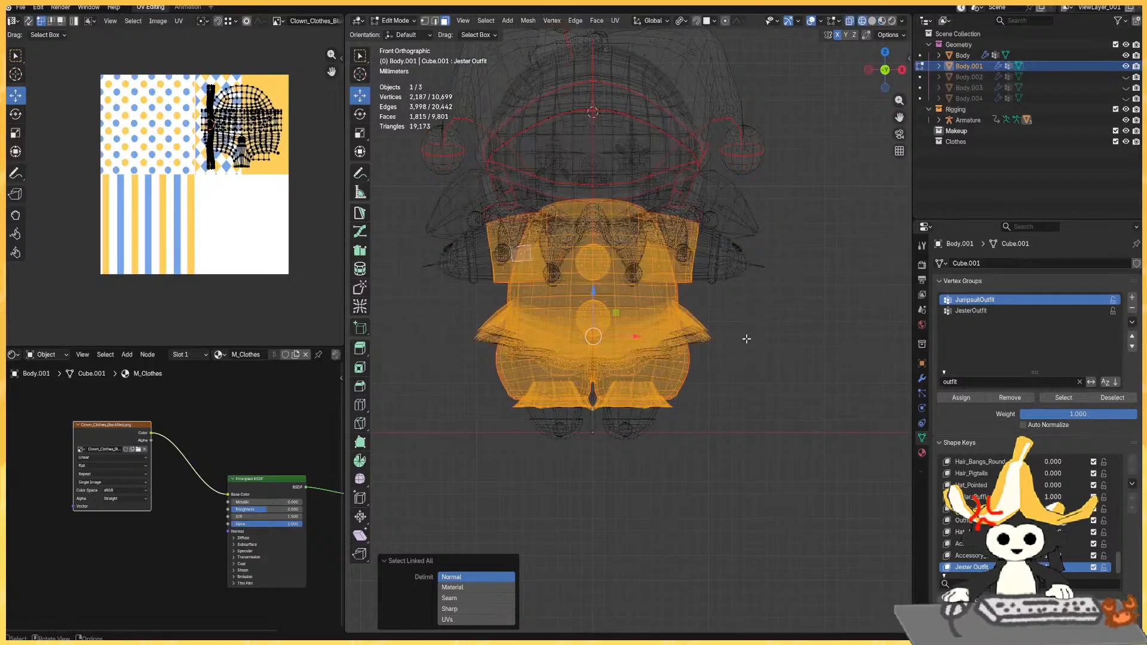
{"action": "key", "text": "ctrl+z"}
{"action": "key", "text": "ctrl+shift+z"}
Set the transform pivot to Bounding Box Center, try shrinking the selected outfit and undo the scaling.
{"action": "left_click", "coordinate": [681, 21]}
{"action": "left_click", "coordinate": [701, 47]}
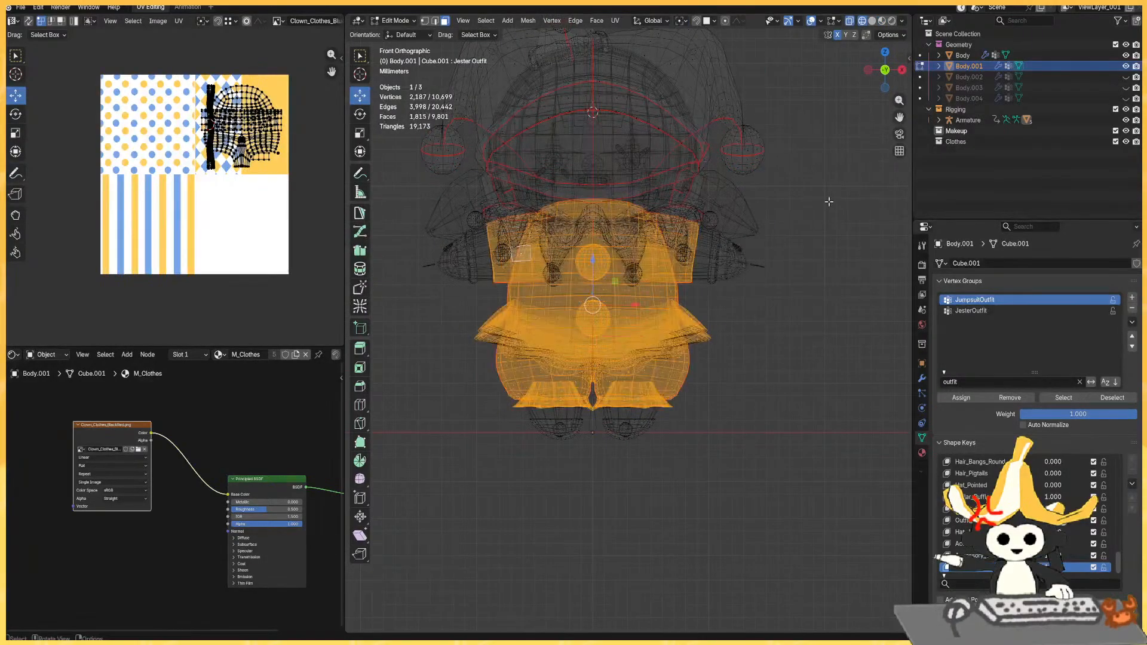
{"action": "key", "text": "s"}
{"action": "left_click", "coordinate": [617, 323]}
{"action": "key", "text": "ctrl+z"}
Add the remaining skirt ruffle pieces with linked geometry to the selection and scale everything to 0.03 on all axes.
{"action": "left_click_drag", "start_coordinate": [478, 308], "coordinate": [751, 366]}
{"action": "key", "text": "ctrl+l"}
{"action": "key", "text": "s"}
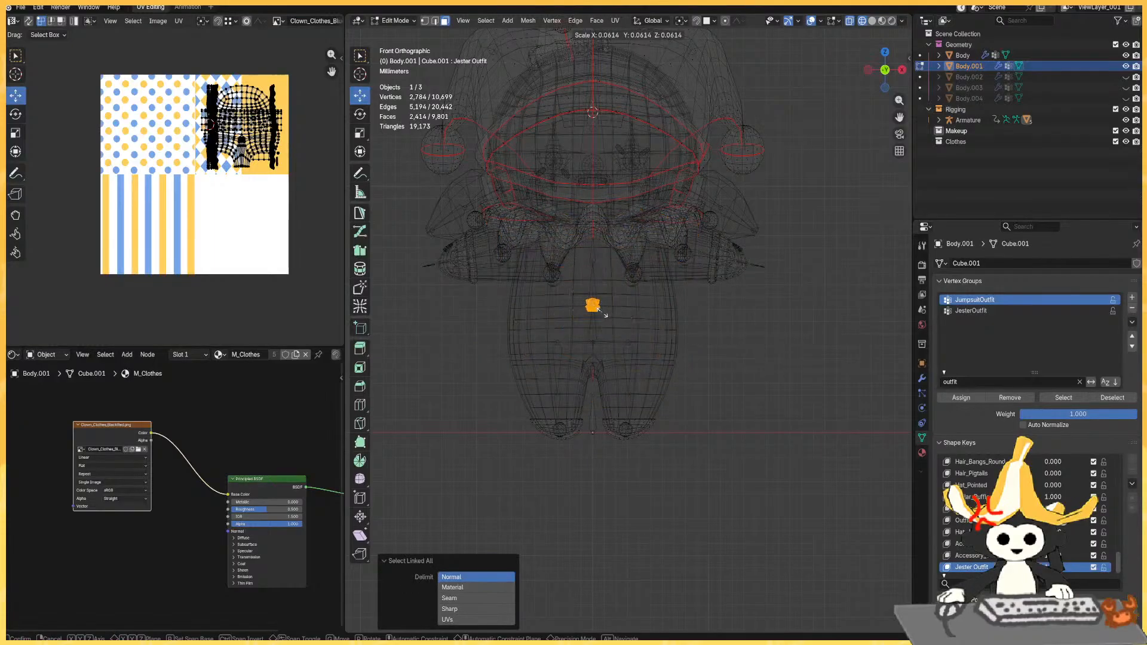
{"action": "left_click", "coordinate": [600, 307]}
{"action": "left_click", "coordinate": [487, 563]}
{"action": "type", "text": ".04"}
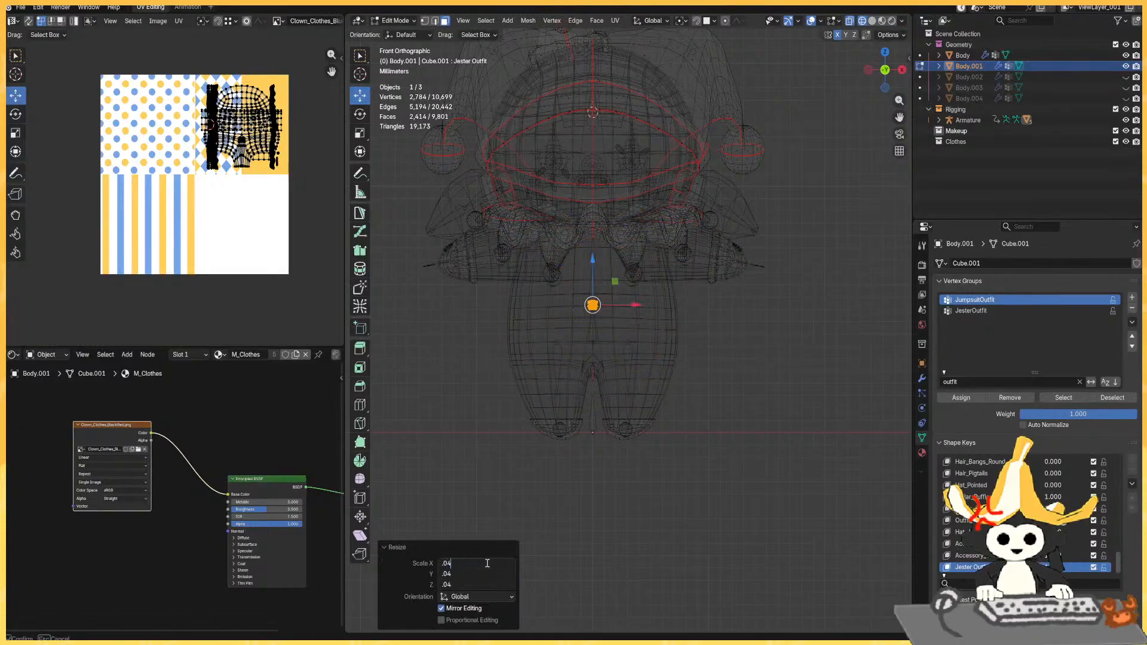
{"action": "key", "text": "Return"}
{"action": "key", "text": "z"}
{"action": "left_click", "coordinate": [725, 525]}
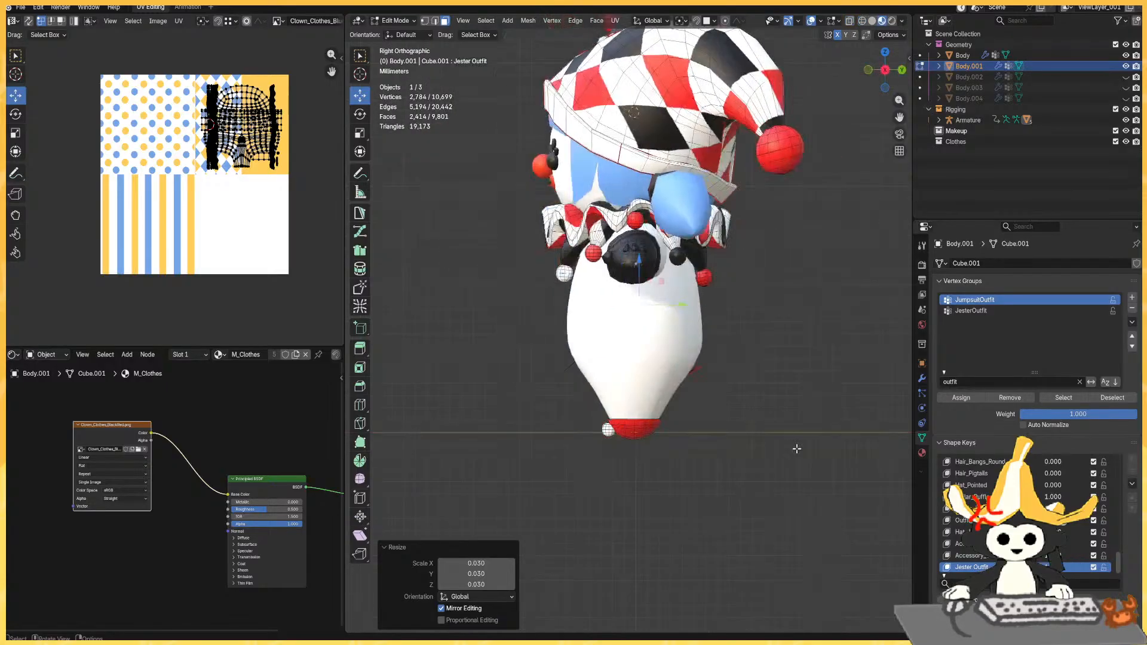
Preview the Jester Outfit shape key at a partial value in Object Mode and return to Edit Mode in wireframe.
{"action": "key", "text": "Tab"}
{"action": "scroll", "coordinate": [1028, 478], "scroll_direction": "down", "scroll_amount": 2}
{"action": "mouse_move", "coordinate": [1072, 589]}
{"action": "left_mouse_down"}
{"action": "mouse_move", "coordinate": [955, 590]}
{"action": "mouse_move", "coordinate": [1073, 589]}
{"action": "left_mouse_up"}
{"action": "key", "text": "Tab"}
{"action": "key", "text": "z"}
{"action": "left_click", "coordinate": [598, 369]}
Select the stray crotch vertices, move them up about 0.52 cm along Z and scale them down into the shrunken outfit.
{"action": "key", "text": "a"}
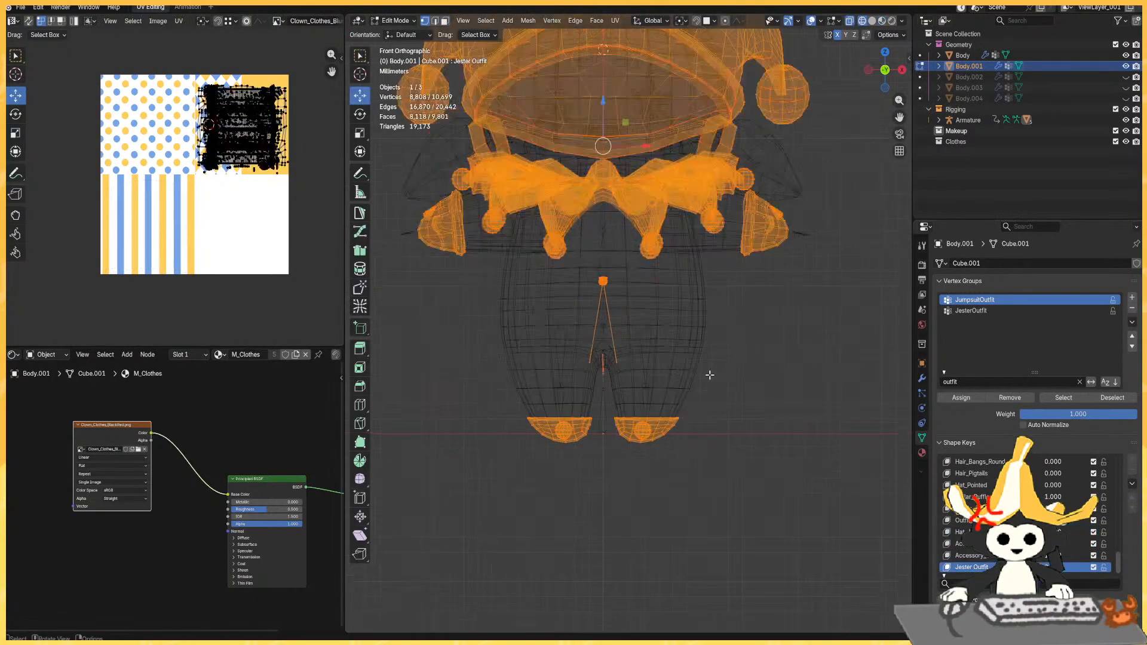
{"action": "key", "text": "alt+a"}
{"action": "scroll", "coordinate": [1073, 561], "scroll_direction": "down", "scroll_amount": 3}
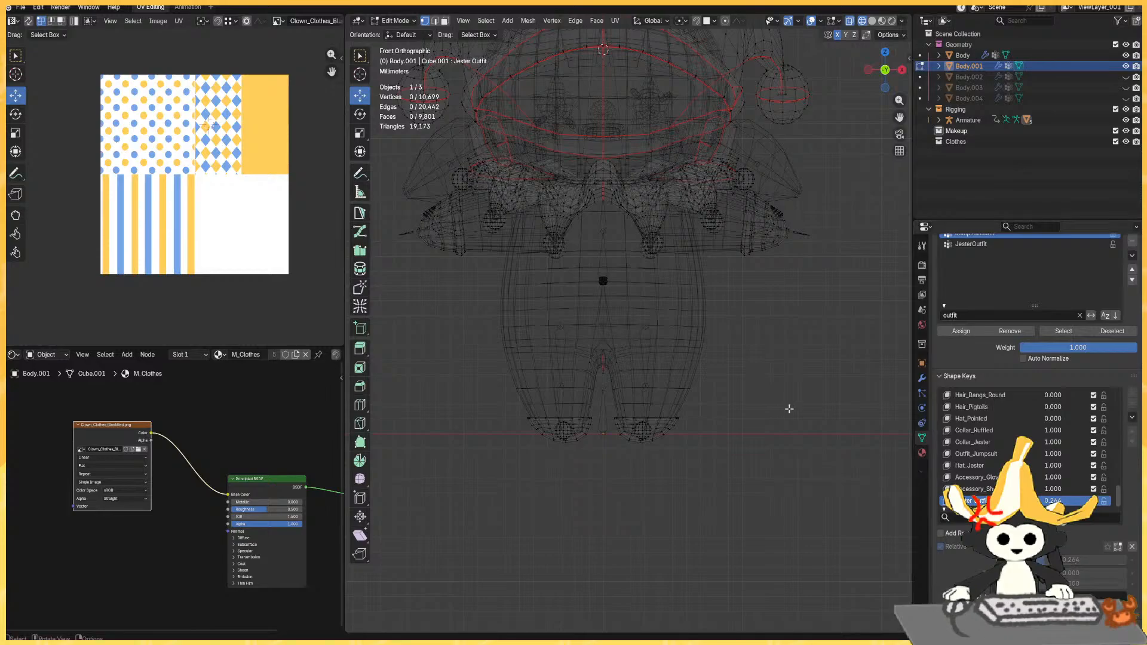
{"action": "scroll", "coordinate": [790, 409], "scroll_direction": "up", "scroll_amount": 1}
{"action": "key", "text": "a"}
{"action": "left_click_drag", "start_coordinate": [589, 361], "coordinate": [653, 392]}
{"action": "scroll", "coordinate": [651, 390], "scroll_direction": "up", "scroll_amount": 2}
{"action": "left_click_drag", "start_coordinate": [536, 351], "coordinate": [664, 432]}
{"action": "key", "text": "g"}
{"action": "key", "text": "z"}
{"action": "left_click", "coordinate": [672, 221]}
{"action": "key", "text": "s"}
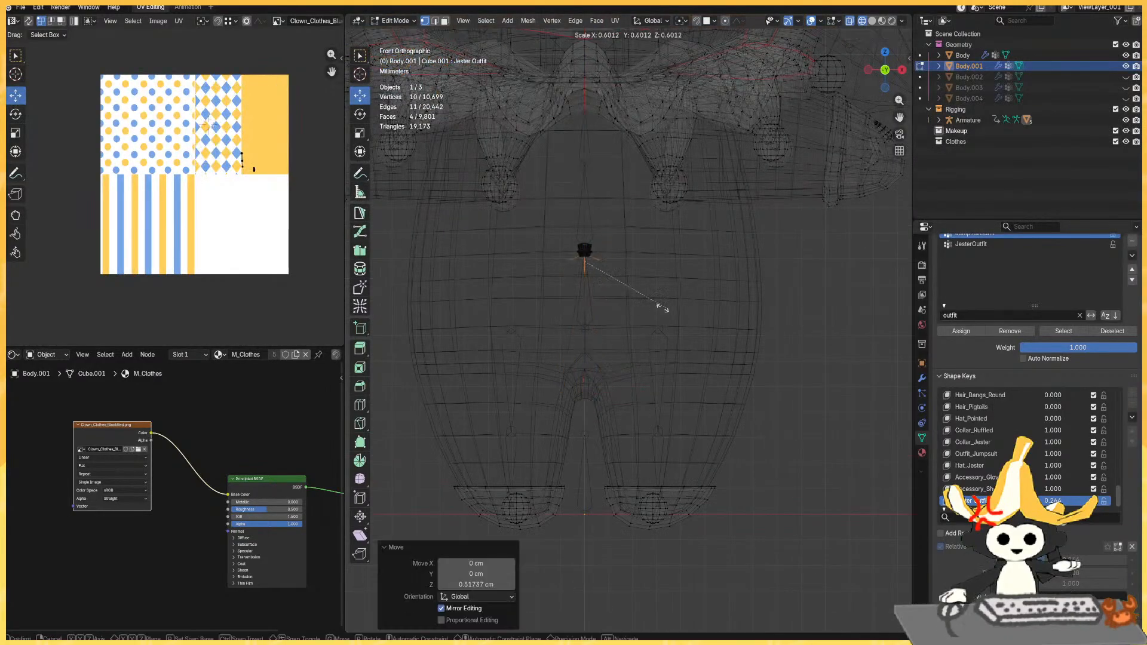
{"action": "left_click", "coordinate": [622, 294]}
Return to Object Mode, set the Jester Outfit shape key's value to 0 and save the file.
{"action": "key", "text": "Tab"}
{"action": "key", "text": "alt+z"}
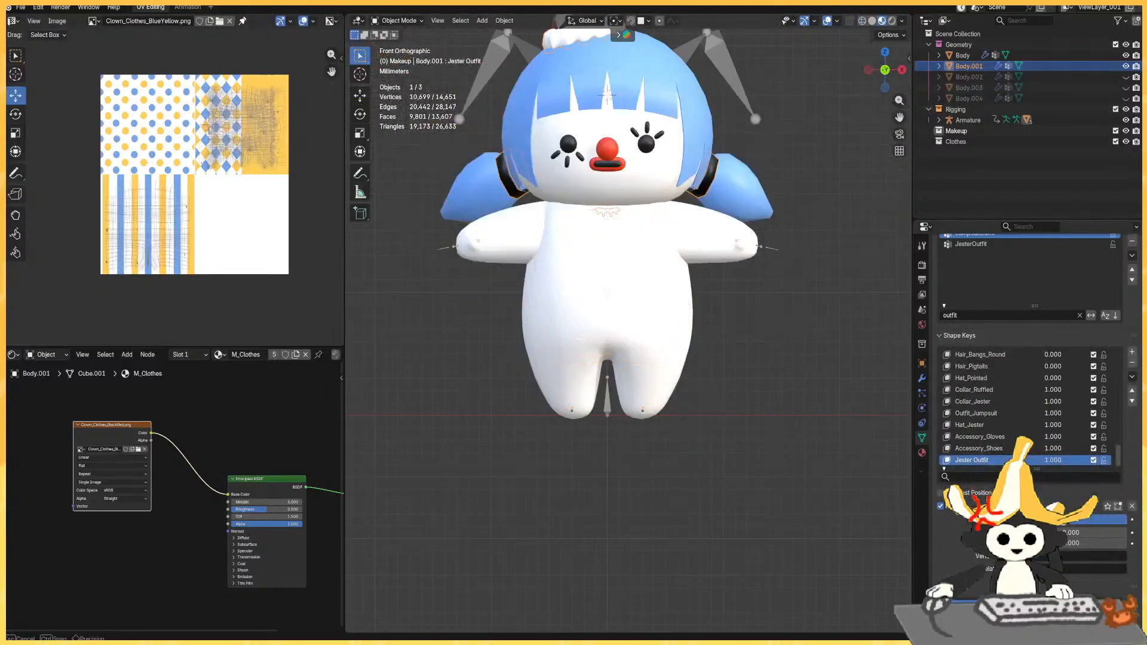
{"action": "left_click_drag", "start_coordinate": [1122, 520], "coordinate": [1010, 520]}
{"action": "key", "text": "ctrl+s"}
Test the Jester Outfit shape key by raising its value and resetting it to 0, and inspect the outfit from front and side.
{"action": "scroll", "coordinate": [764, 480], "scroll_direction": "down", "scroll_amount": 1}
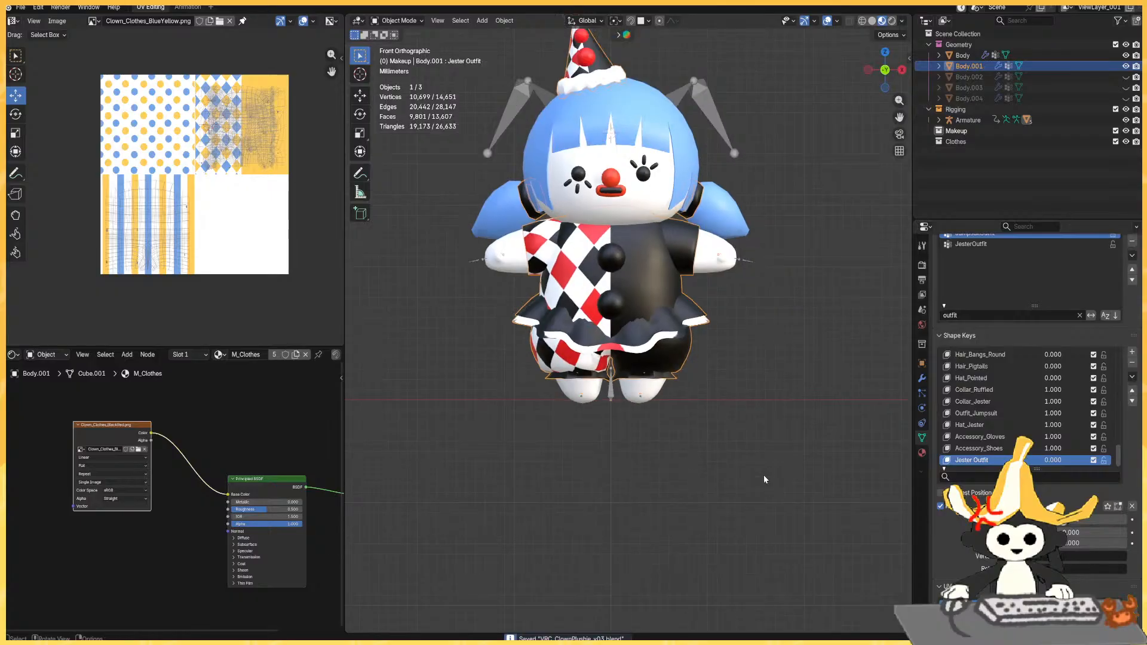
{"action": "scroll", "coordinate": [764, 478], "scroll_direction": "down", "scroll_amount": 1}
{"action": "middle_click_drag", "start_coordinate": [764, 463], "coordinate": [755, 507], "text": "shift"}
{"action": "scroll", "coordinate": [758, 506], "scroll_direction": "up", "scroll_amount": 1}
{"action": "left_click_drag", "start_coordinate": [1034, 520], "coordinate": [1110, 520]}
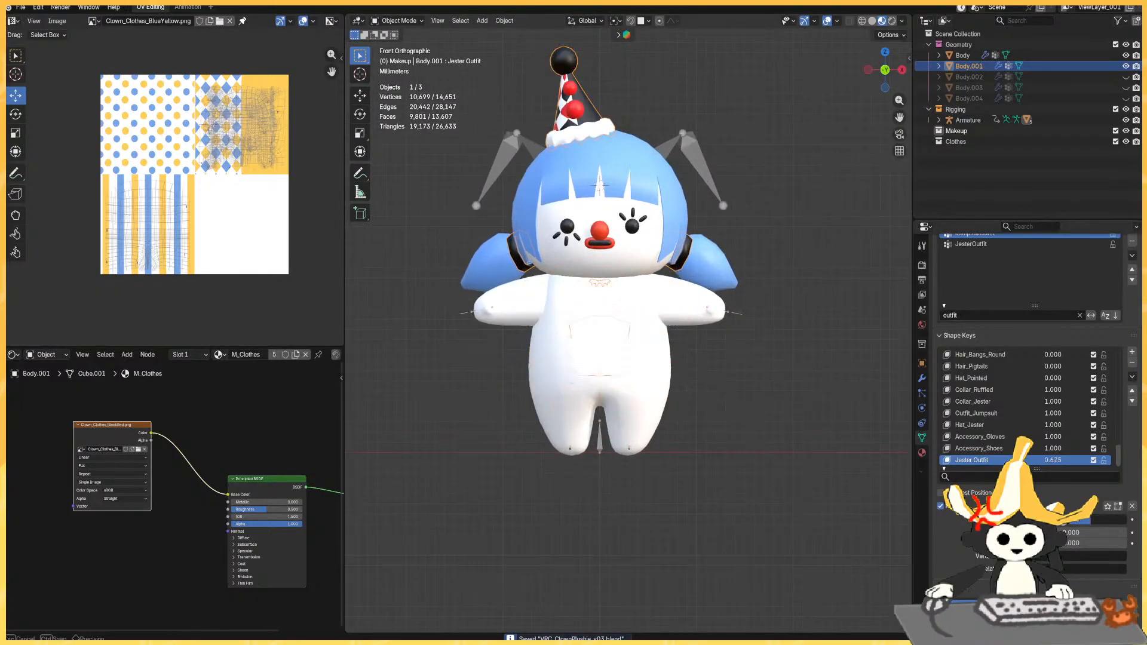
{"action": "left_click_drag", "start_coordinate": [1053, 461], "coordinate": [1016, 460]}
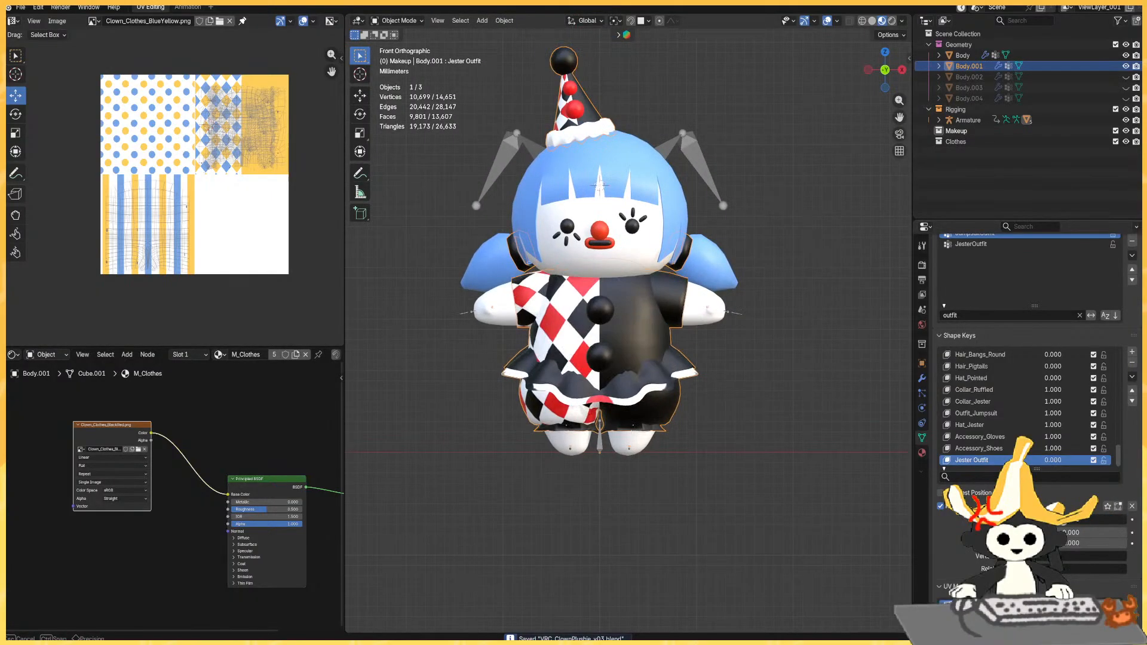
{"action": "middle_click_drag", "start_coordinate": [805, 431], "coordinate": [826, 431]}
{"action": "key", "text": "KP_3"}
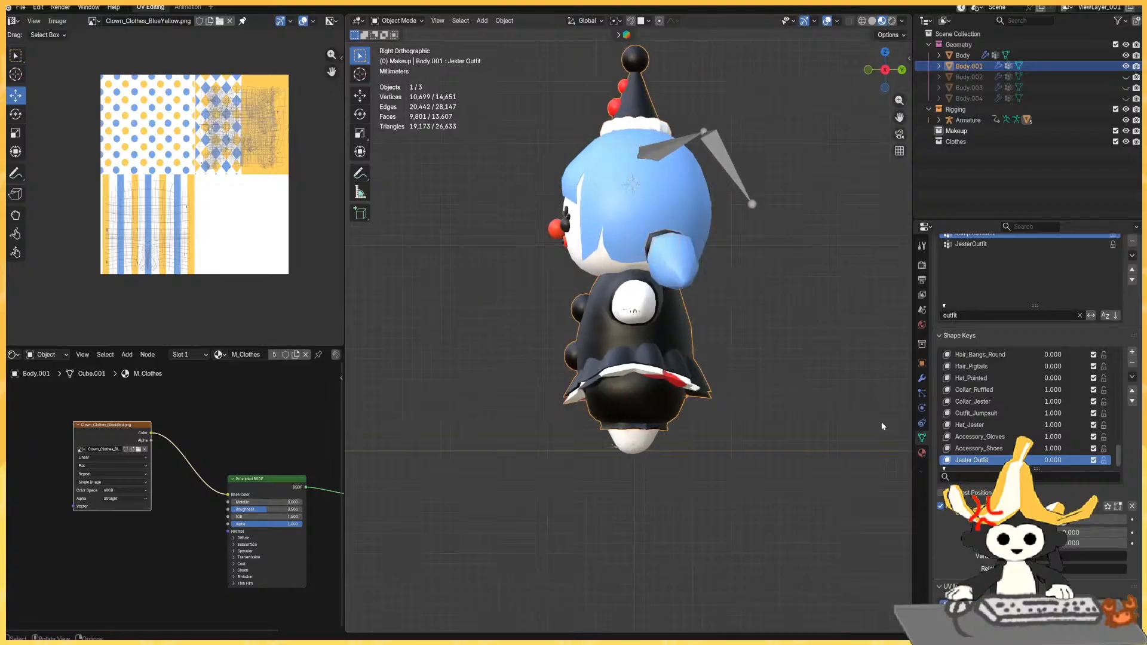
{"action": "key", "text": "KP_1"}
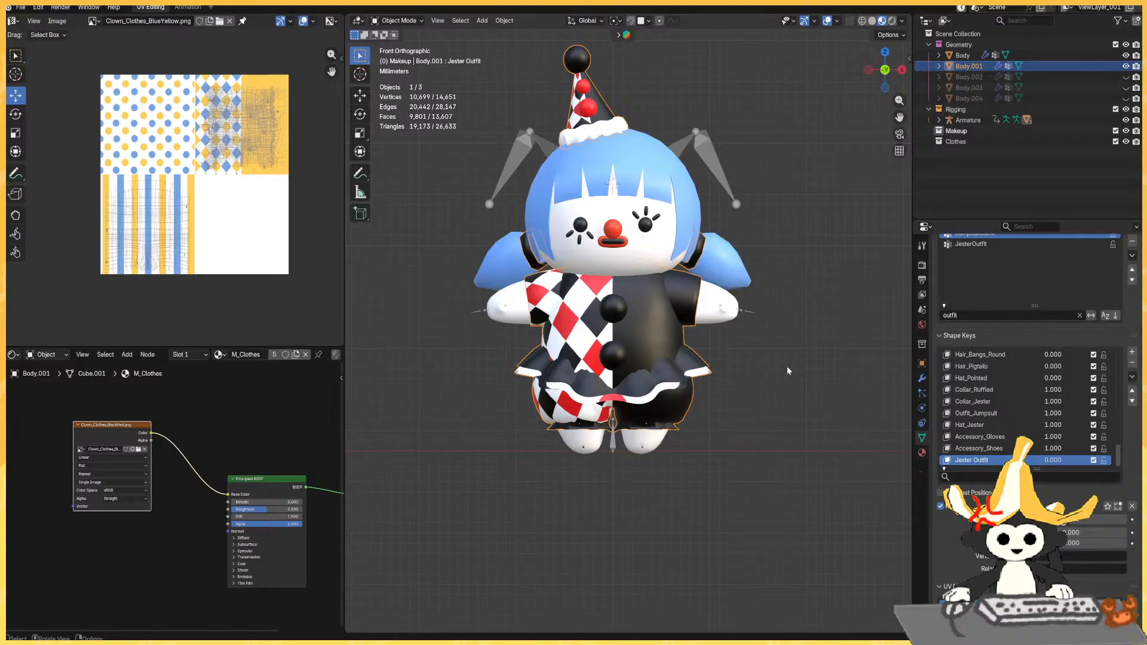
{"action": "mouse_move", "coordinate": [1053, 460]}
{"action": "left_mouse_down"}
{"action": "mouse_move", "coordinate": [1094, 460]}
{"action": "mouse_move", "coordinate": [1053, 460]}
{"action": "left_mouse_up"}
{"action": "middle_click_drag", "start_coordinate": [740, 409], "coordinate": [719, 411], "text": "shift"}
Set the Accessory_Gloves shape key to 0, then save the file with all objects selected and make the Armature active.
{"action": "left_click", "coordinate": [1040, 438]}
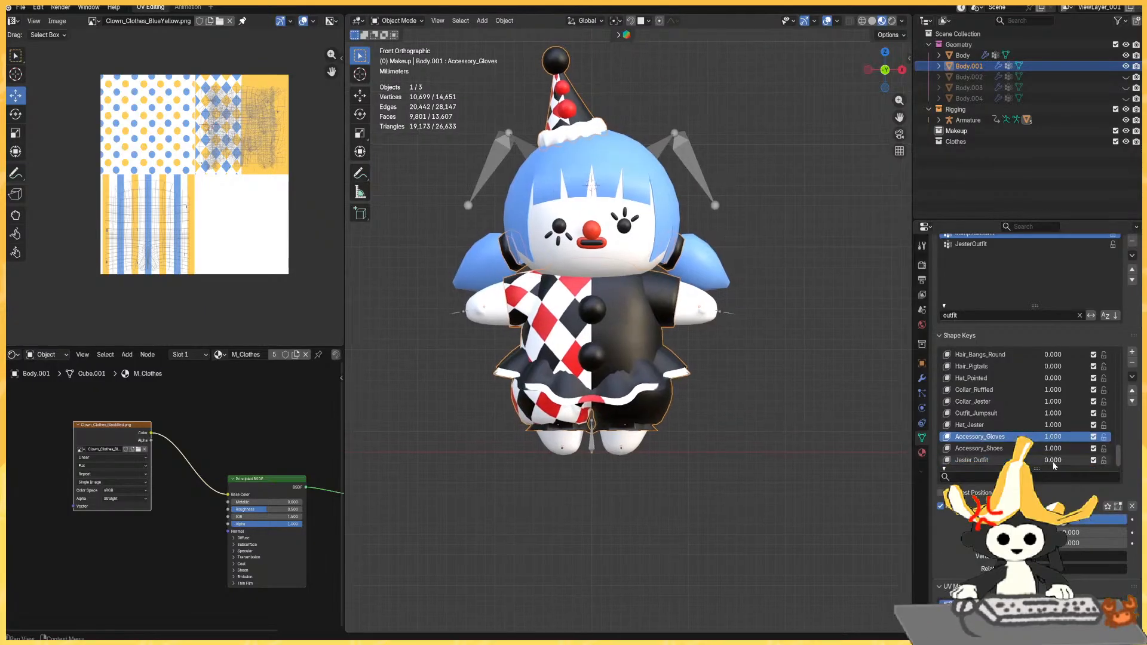
{"action": "left_click_drag", "start_coordinate": [1053, 437], "coordinate": [837, 437]}
{"action": "key", "text": "a"}
{"action": "key", "text": "ctrl+s"}
{"action": "key", "text": "q"}
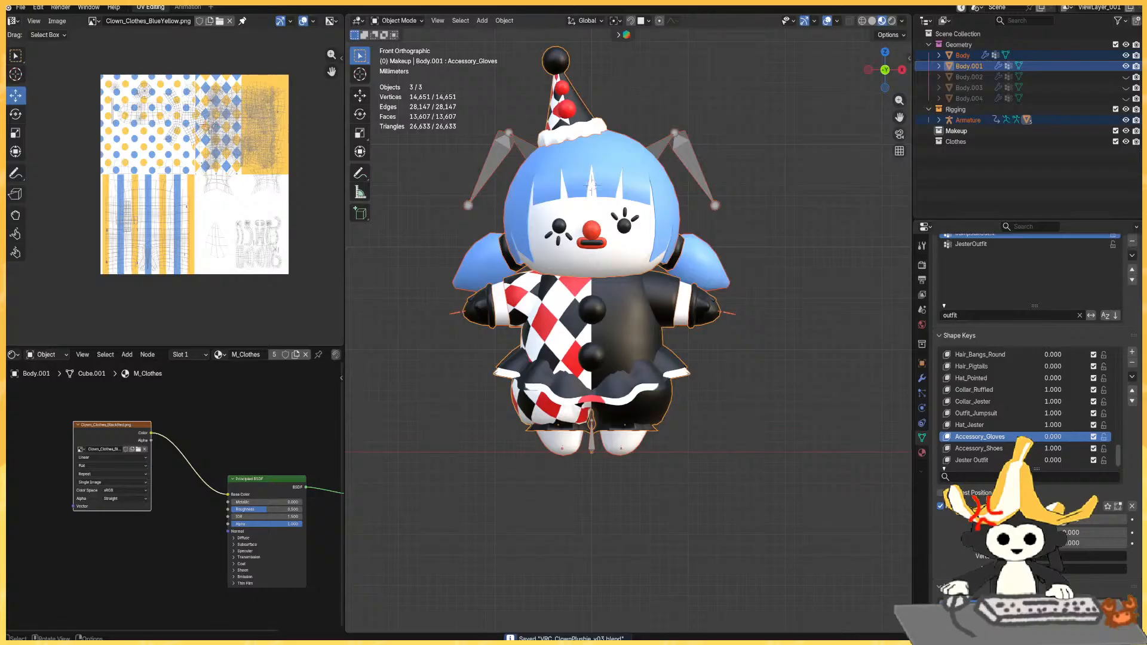
{"action": "left_click", "coordinate": [968, 120], "text": "ctrl"}
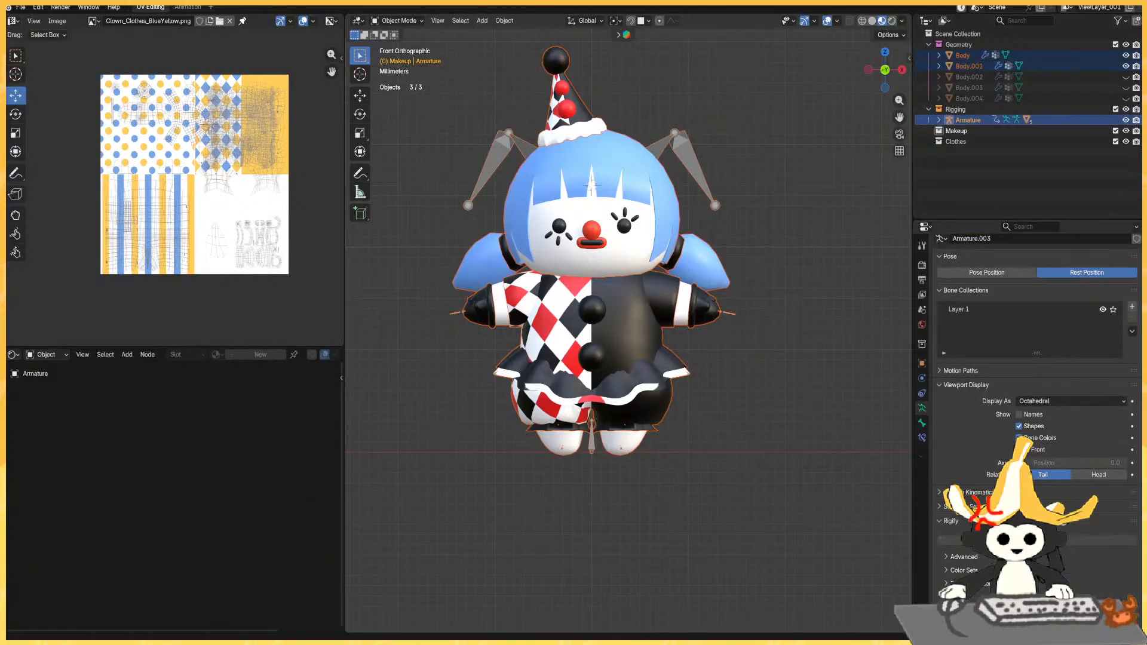
Switch to Unity and open the import settings of the VRC_ClownPlushie_toUnity.fbx model in the Assets folder.
{"action": "key", "text": "alt+Tab"}
{"action": "left_click", "coordinate": [557, 31]}
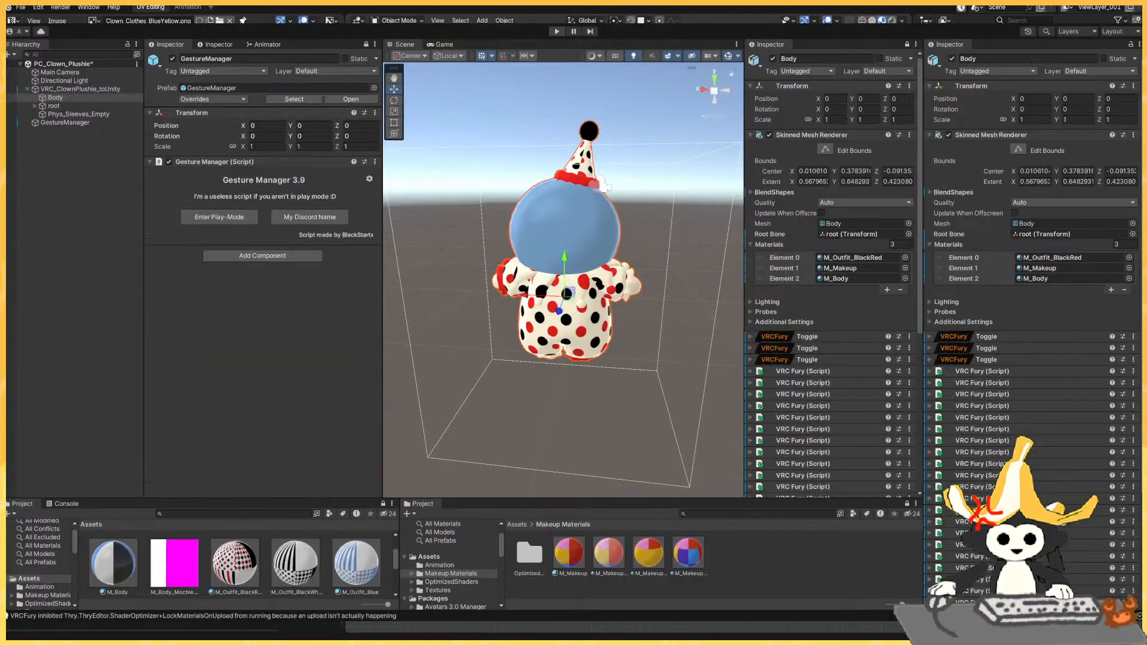
{"action": "scroll", "coordinate": [326, 539], "scroll_direction": "down", "scroll_amount": 3}
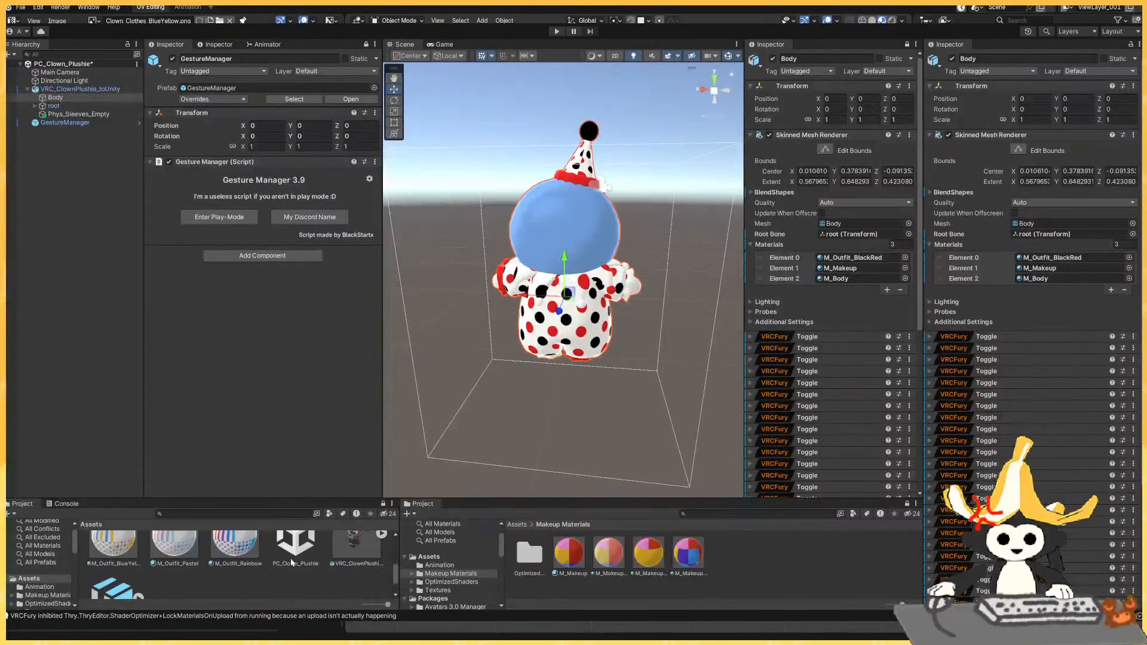
{"action": "scroll", "coordinate": [334, 555], "scroll_direction": "up", "scroll_amount": 1}
{"action": "left_click_drag", "start_coordinate": [388, 606], "coordinate": [380, 606]}
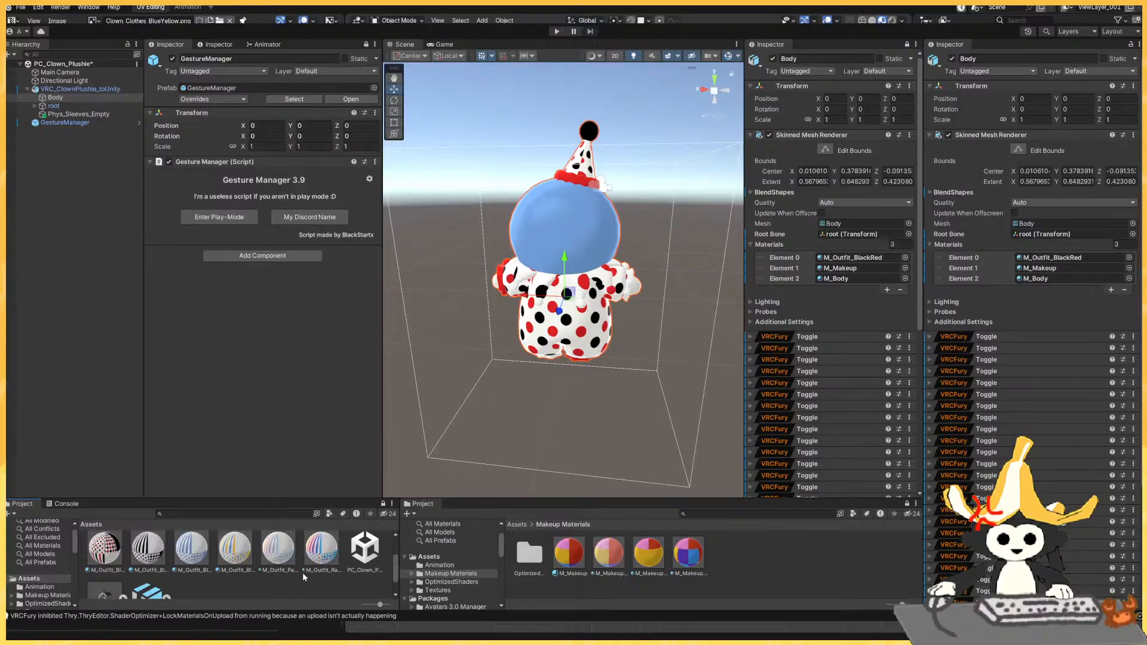
{"action": "scroll", "coordinate": [150, 580], "scroll_direction": "down", "scroll_amount": 1}
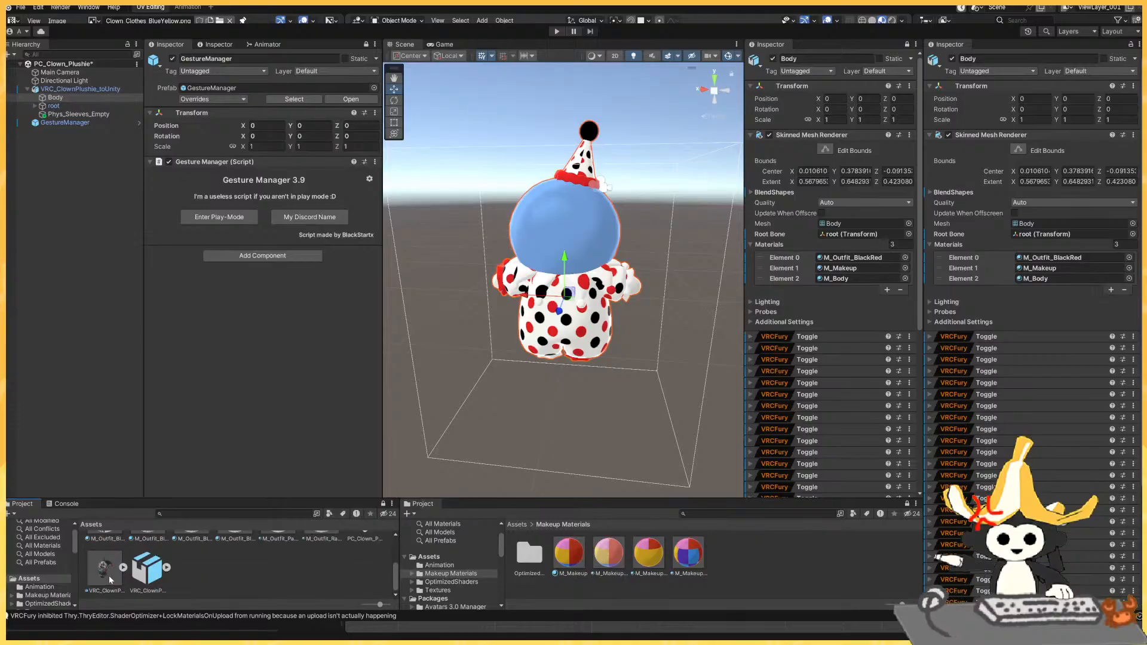
{"action": "left_click", "coordinate": [108, 576]}
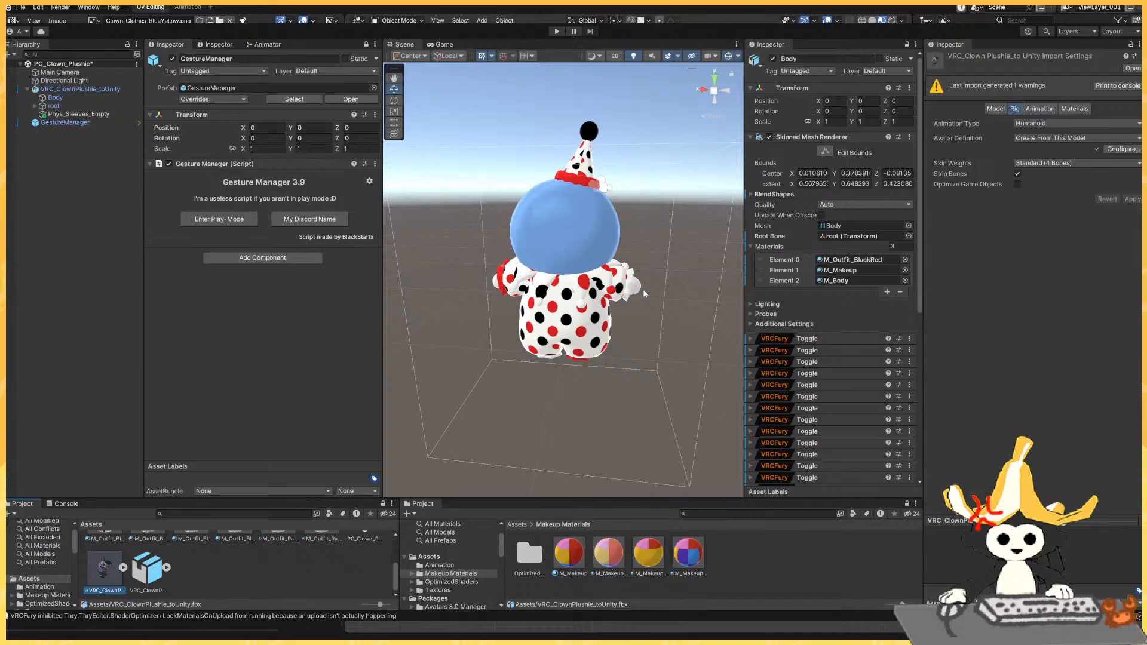
Inspect the reimported plushie from the front and select the VRC_ClownPlushie_toUnity avatar in the scene.
{"action": "right_click_drag", "start_coordinate": [619, 280], "coordinate": [367, 306]}
{"action": "key", "text": "s"}
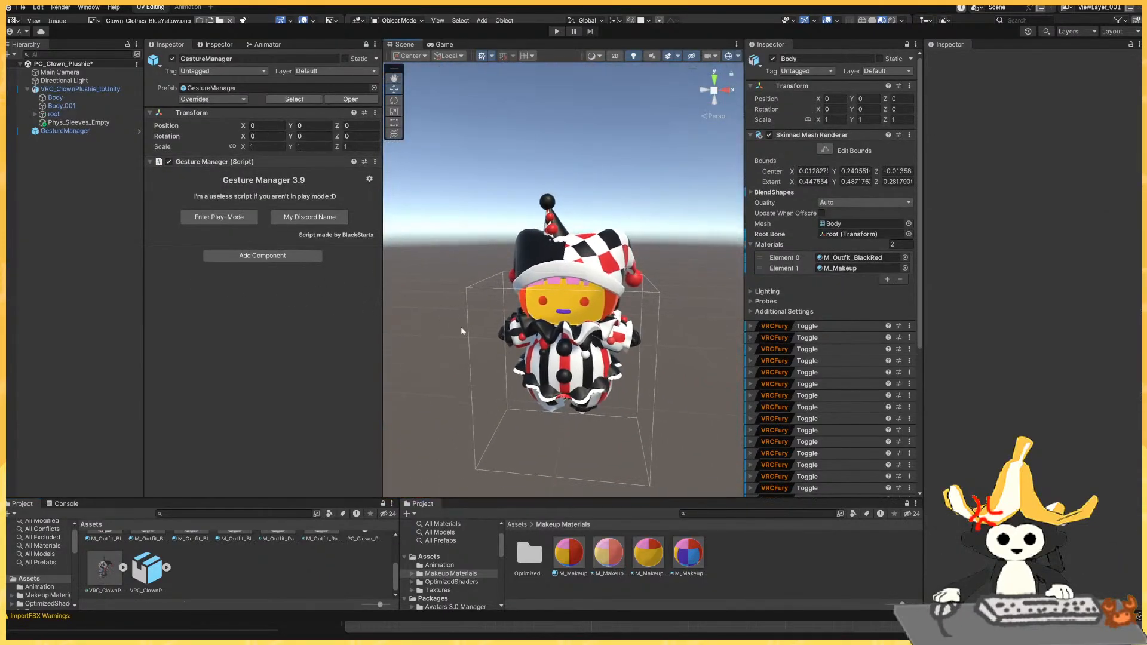
{"action": "right_click_drag", "start_coordinate": [581, 312], "coordinate": [584, 344]}
{"action": "left_click", "coordinate": [587, 335]}
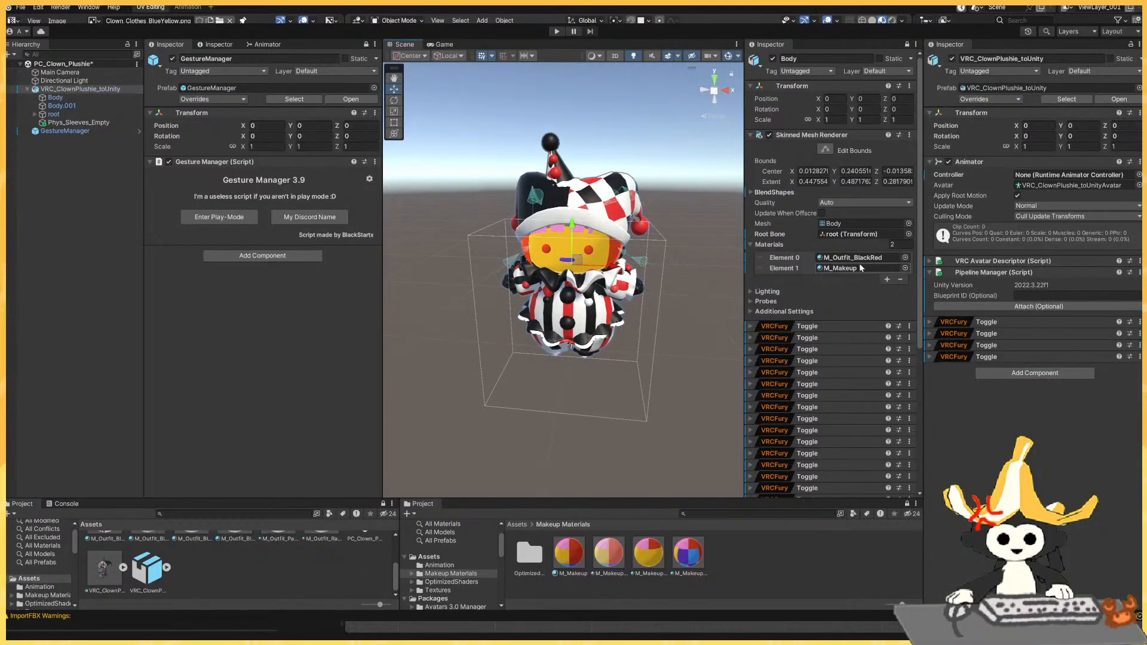
Save the corrected file in Blender and return to Unity so the plushie model reimports.
{"action": "scroll", "coordinate": [860, 263], "scroll_direction": "down", "scroll_amount": 2}
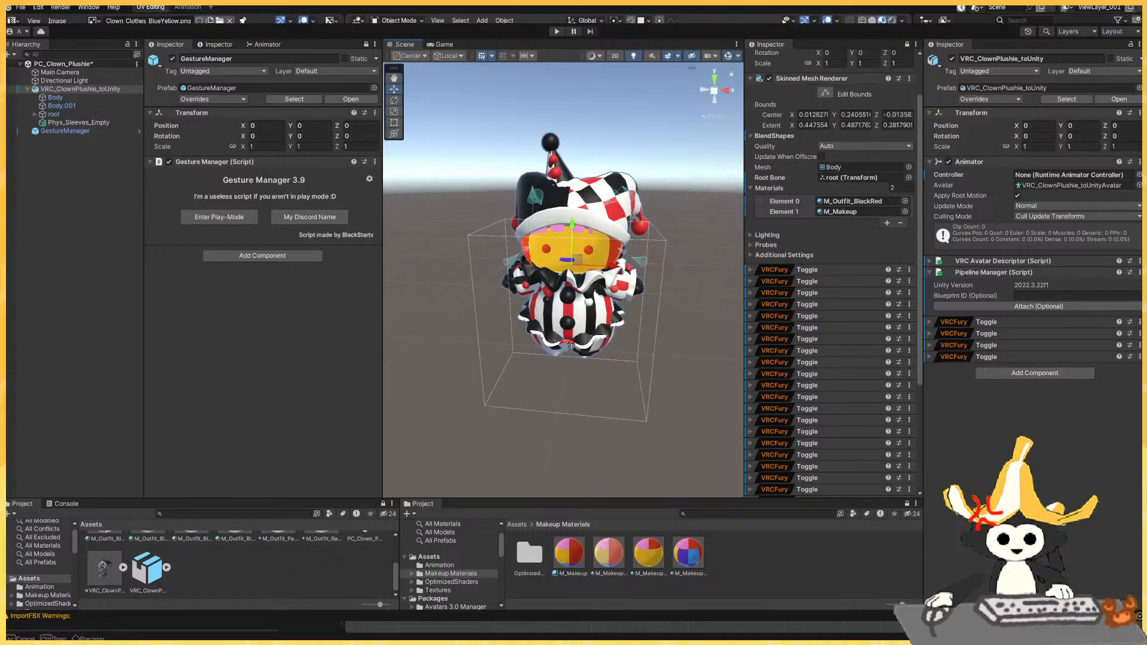
{"action": "key", "text": "ctrl+s"}
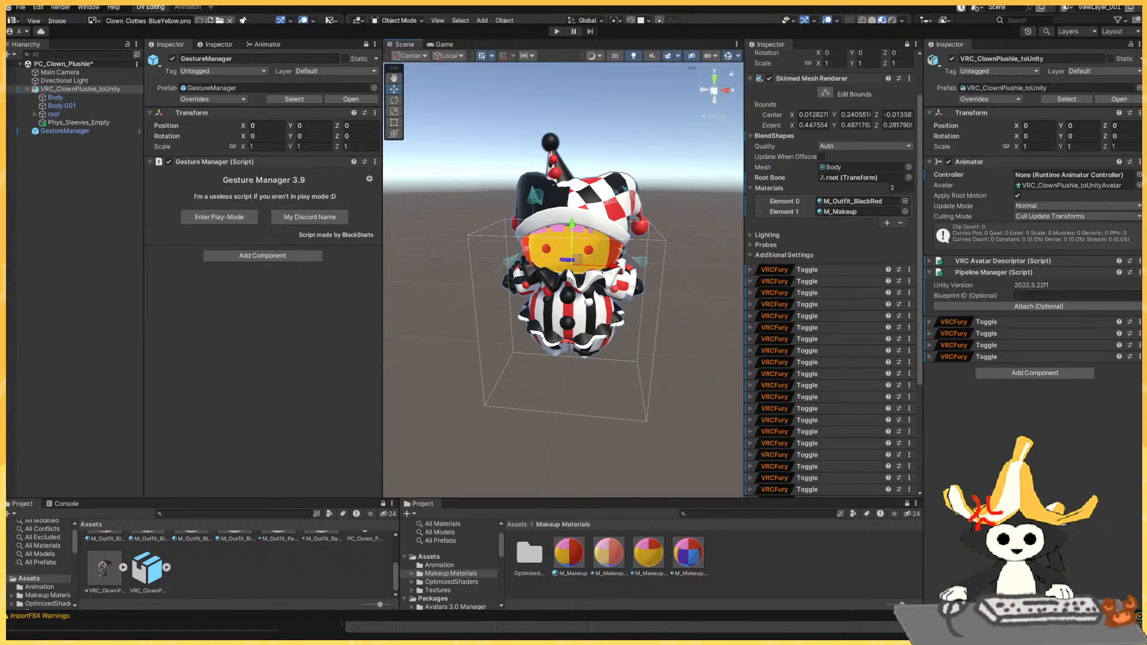
{"action": "left_click", "coordinate": [603, 327]}
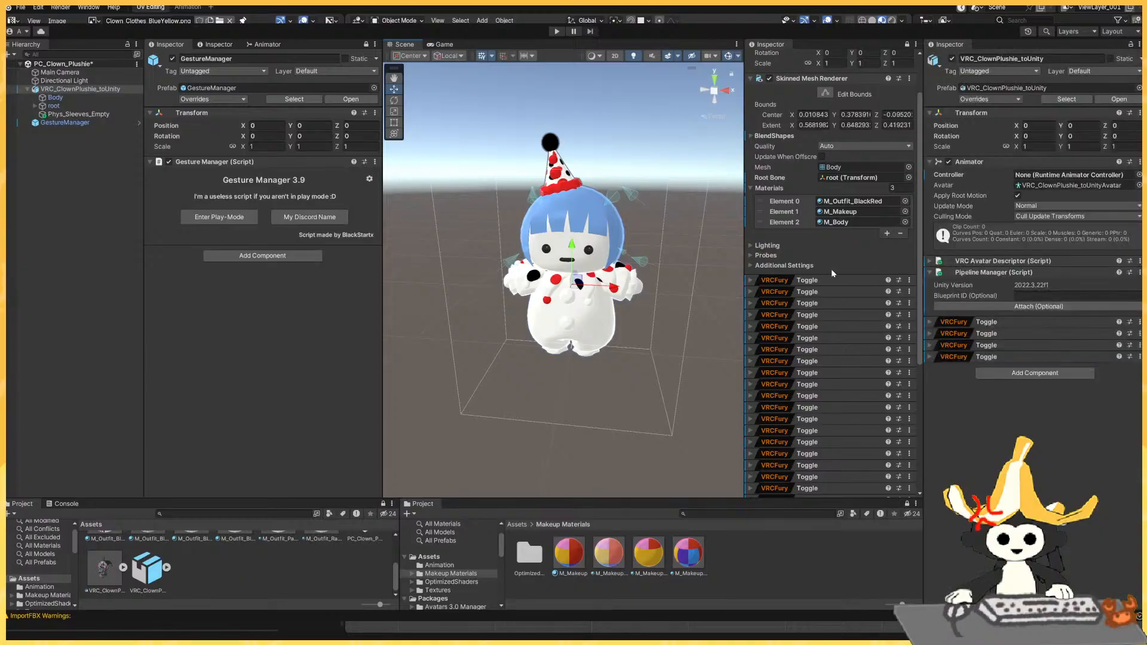
Try the M_Outfit_Blue material on the plushie's outfit, and apply M_Outfit_Rainbow instead.
{"action": "scroll", "coordinate": [225, 558], "scroll_direction": "up", "scroll_amount": 5}
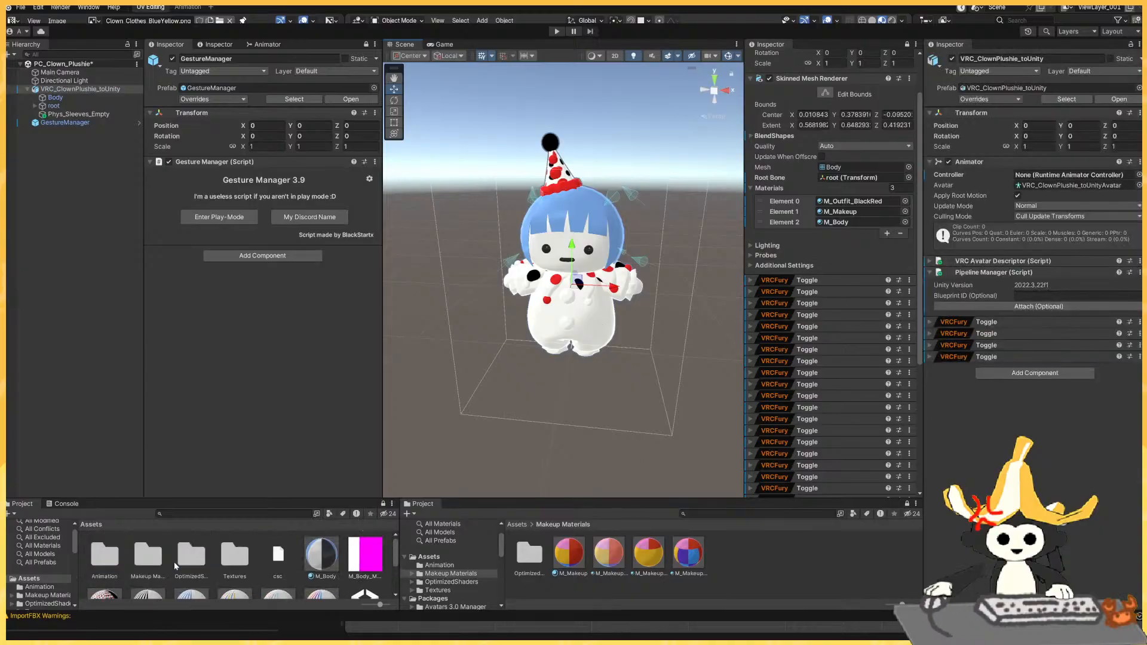
{"action": "scroll", "coordinate": [173, 562], "scroll_direction": "down", "scroll_amount": 2}
{"action": "left_click_drag", "start_coordinate": [191, 566], "coordinate": [594, 319]}
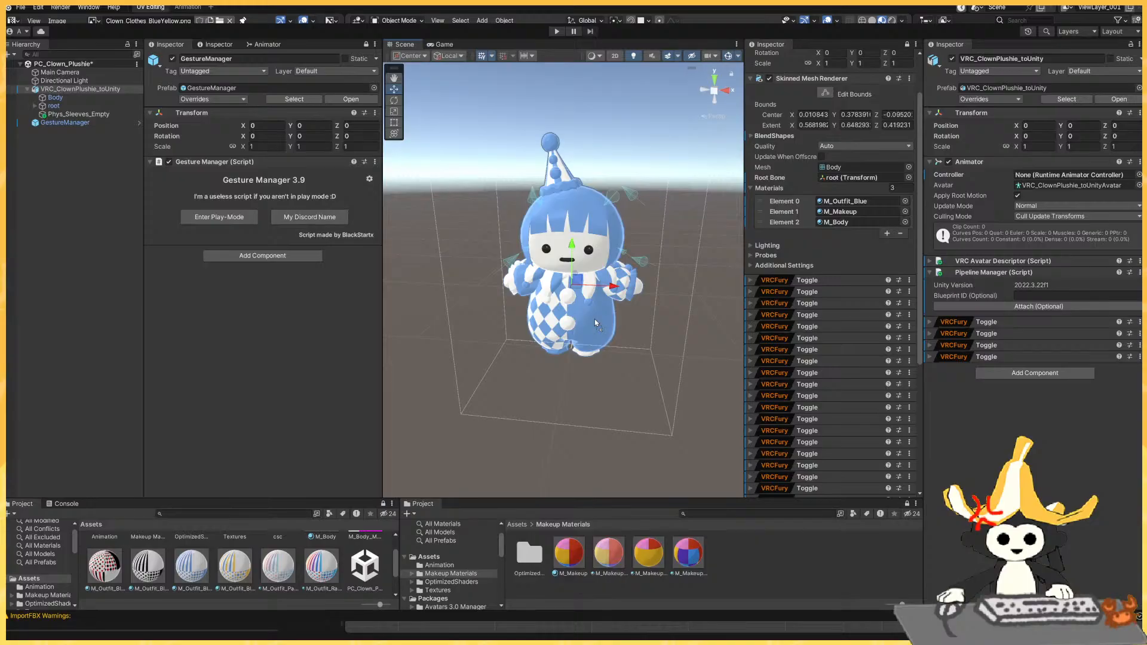
{"action": "left_click_drag", "start_coordinate": [322, 565], "coordinate": [596, 323]}
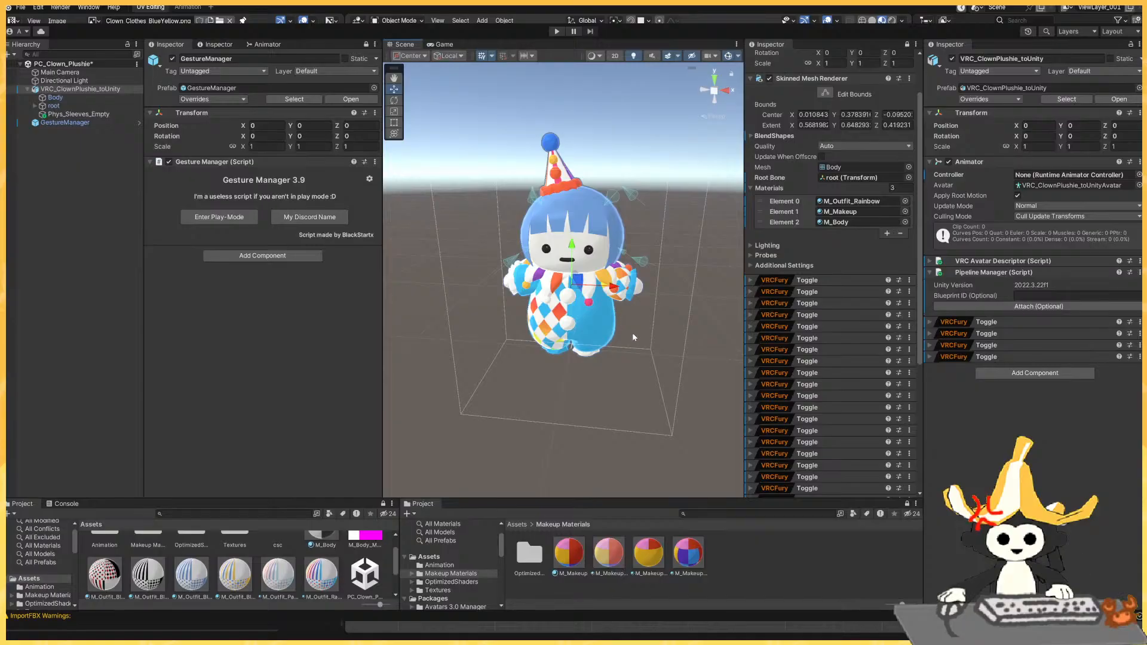
{"action": "mouse_move", "coordinate": [684, 307]}
{"action": "right_mouse_down"}
{"action": "mouse_move", "coordinate": [670, 333]}
{"action": "mouse_move", "coordinate": [690, 314]}
{"action": "right_mouse_up"}
Review the flipbook pages of the Body object's Outfit/Hat toggle and collapse it again.
{"action": "scroll", "coordinate": [796, 306], "scroll_direction": "down", "scroll_amount": 2}
{"action": "scroll", "coordinate": [797, 309], "scroll_direction": "down", "scroll_amount": 4}
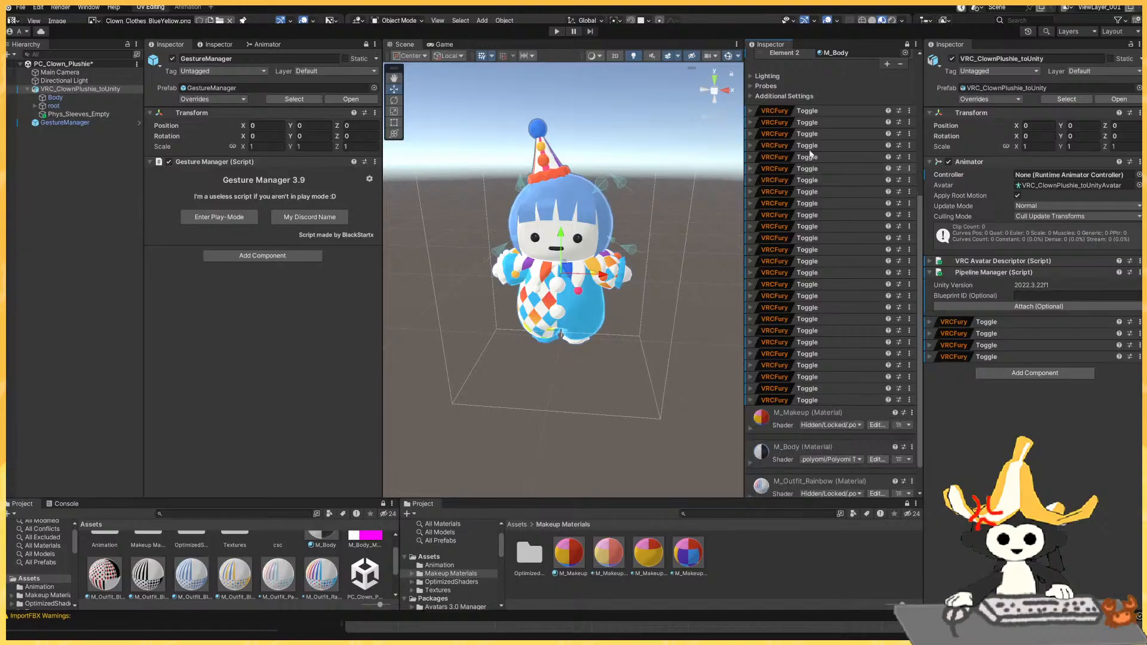
{"action": "left_click", "coordinate": [819, 110]}
{"action": "left_click", "coordinate": [820, 109]}
{"action": "left_click", "coordinate": [820, 108]}
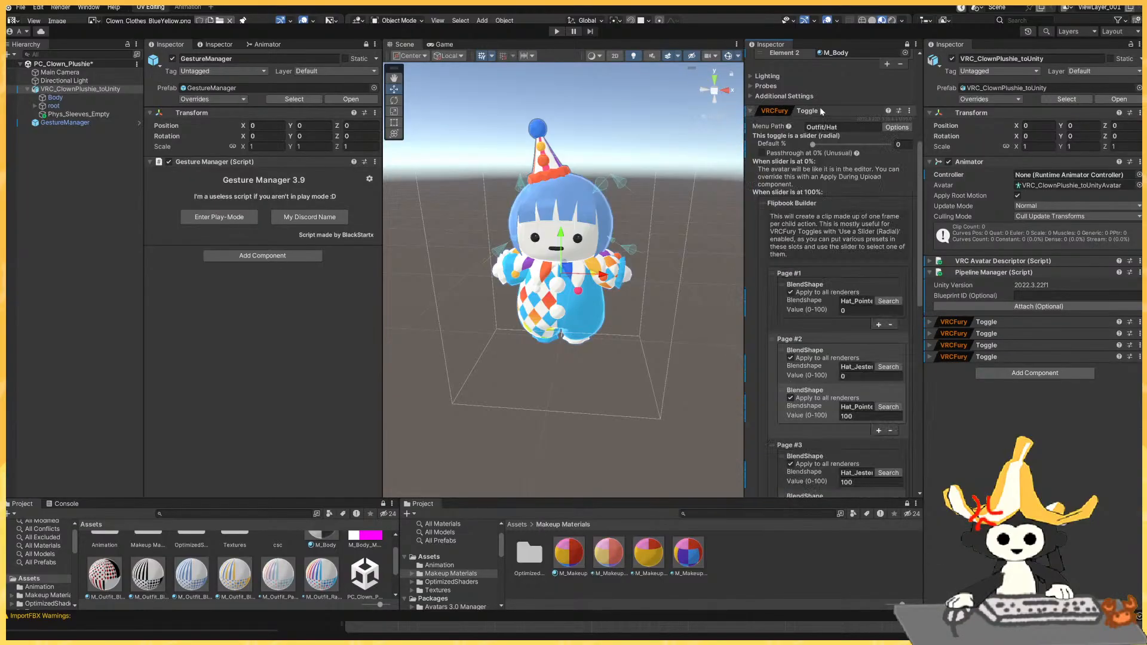
{"action": "left_click", "coordinate": [819, 109]}
Add a Collar_Jester blendshape action with value 100 to Page #1 of the Outfit/Collar toggle.
{"action": "left_click", "coordinate": [813, 122]}
{"action": "scroll", "coordinate": [849, 281], "scroll_direction": "down", "scroll_amount": 3}
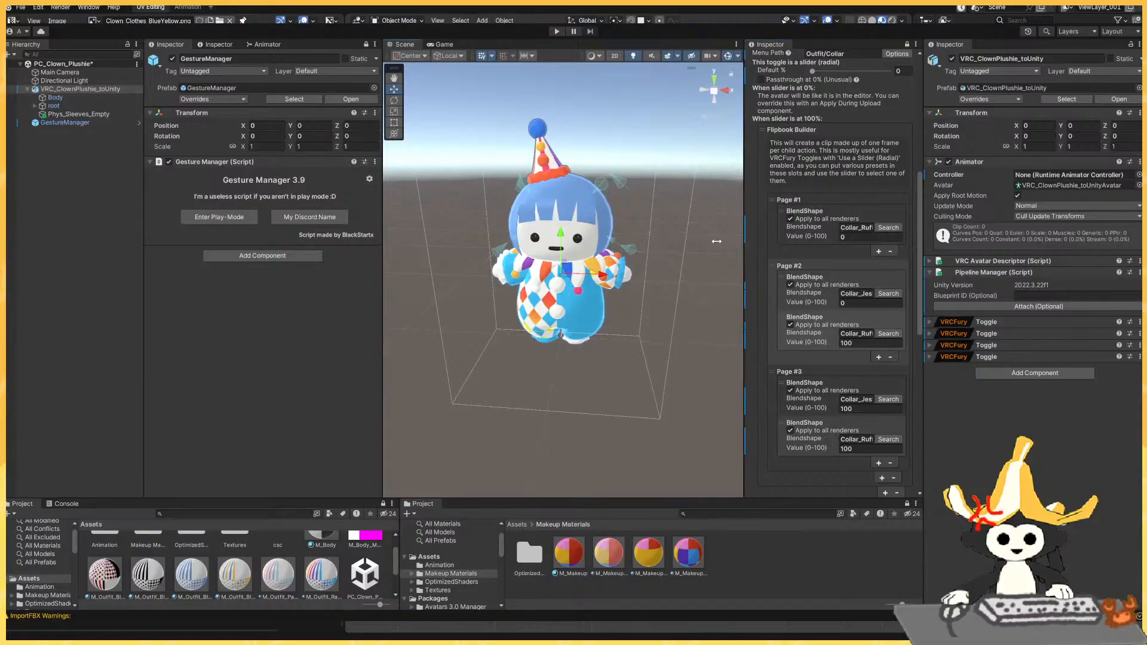
{"action": "left_click_drag", "start_coordinate": [745, 242], "coordinate": [665, 238]}
{"action": "left_click", "coordinate": [877, 228]}
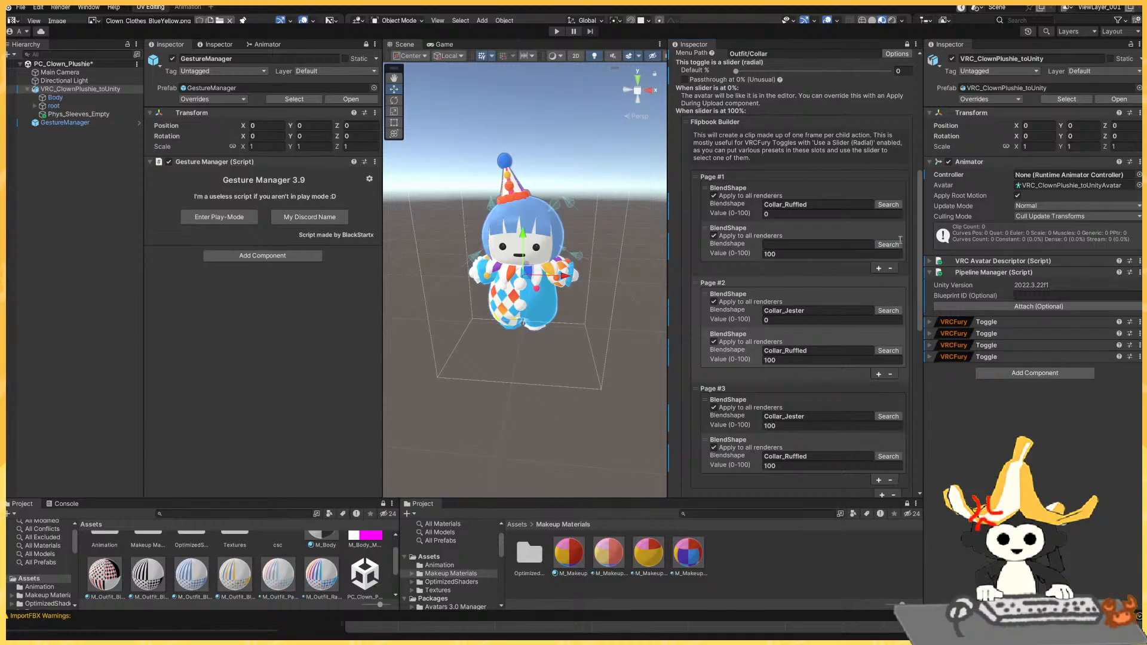
{"action": "left_click", "coordinate": [806, 277]}
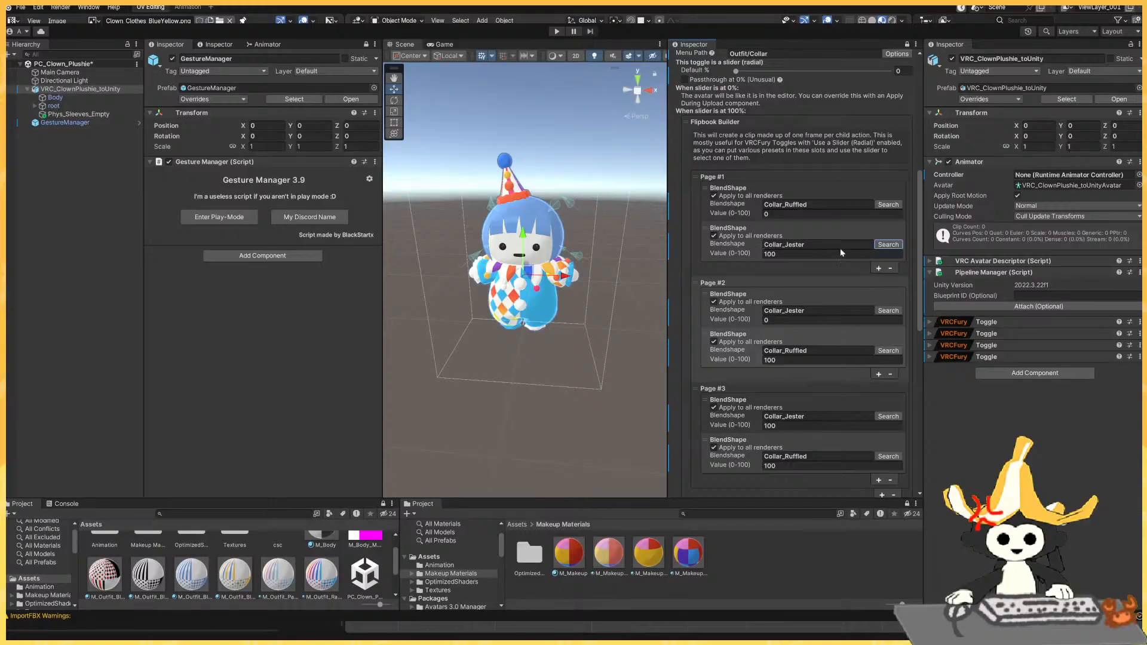
Check the Outfit/Collar flipbook pages against those of the Outfit/Hat toggle and collapse both toggles.
{"action": "scroll", "coordinate": [795, 265], "scroll_direction": "down", "scroll_amount": 5}
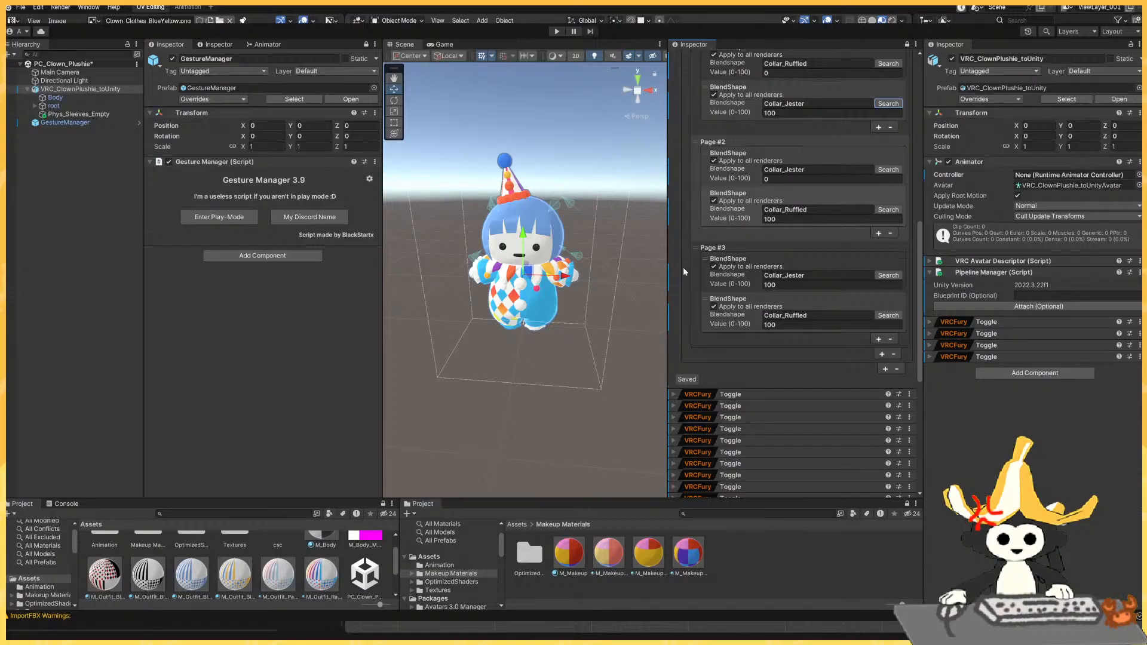
{"action": "scroll", "coordinate": [803, 281], "scroll_direction": "up", "scroll_amount": 2}
{"action": "scroll", "coordinate": [806, 302], "scroll_direction": "up", "scroll_amount": 5}
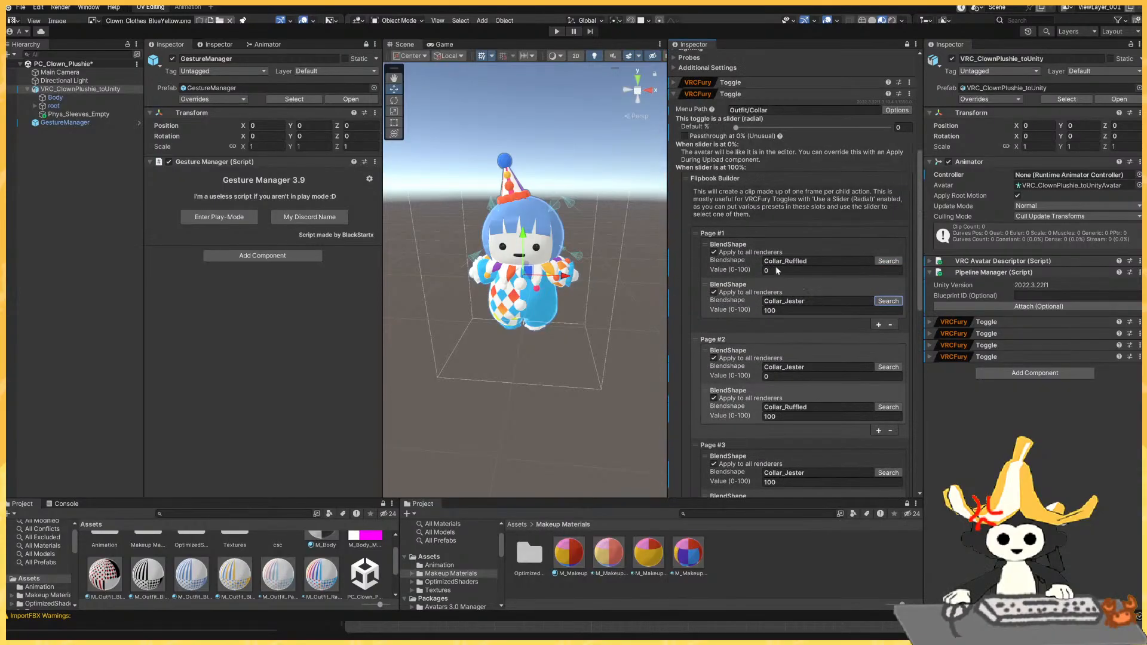
{"action": "left_click", "coordinate": [741, 90]}
{"action": "left_click", "coordinate": [743, 83]}
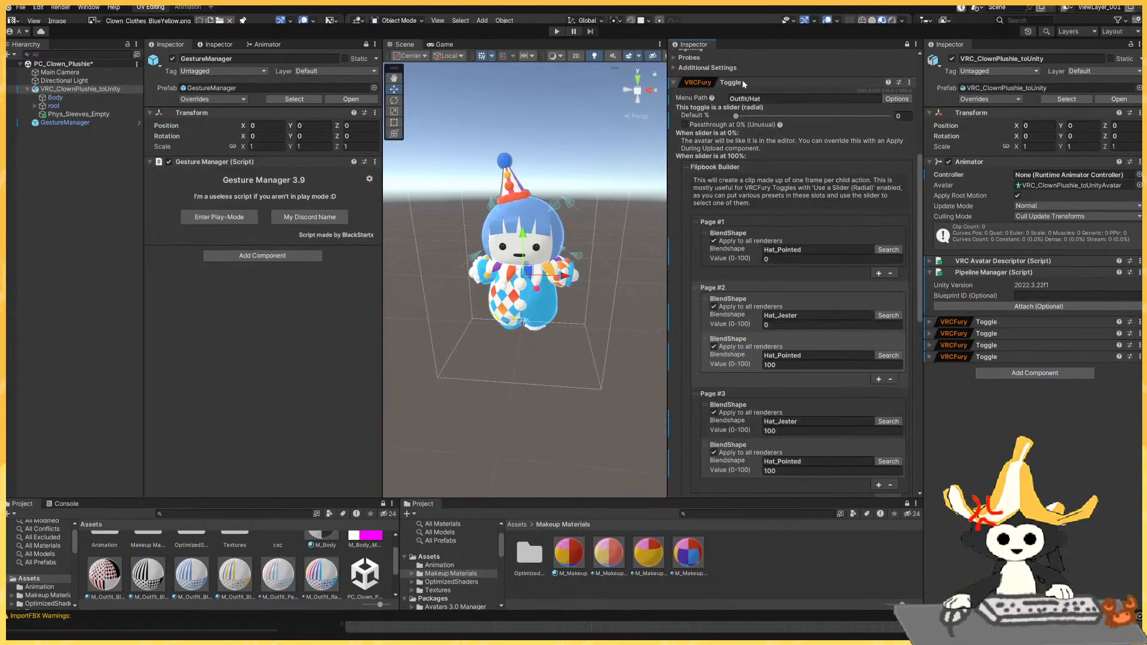
{"action": "left_click", "coordinate": [743, 84]}
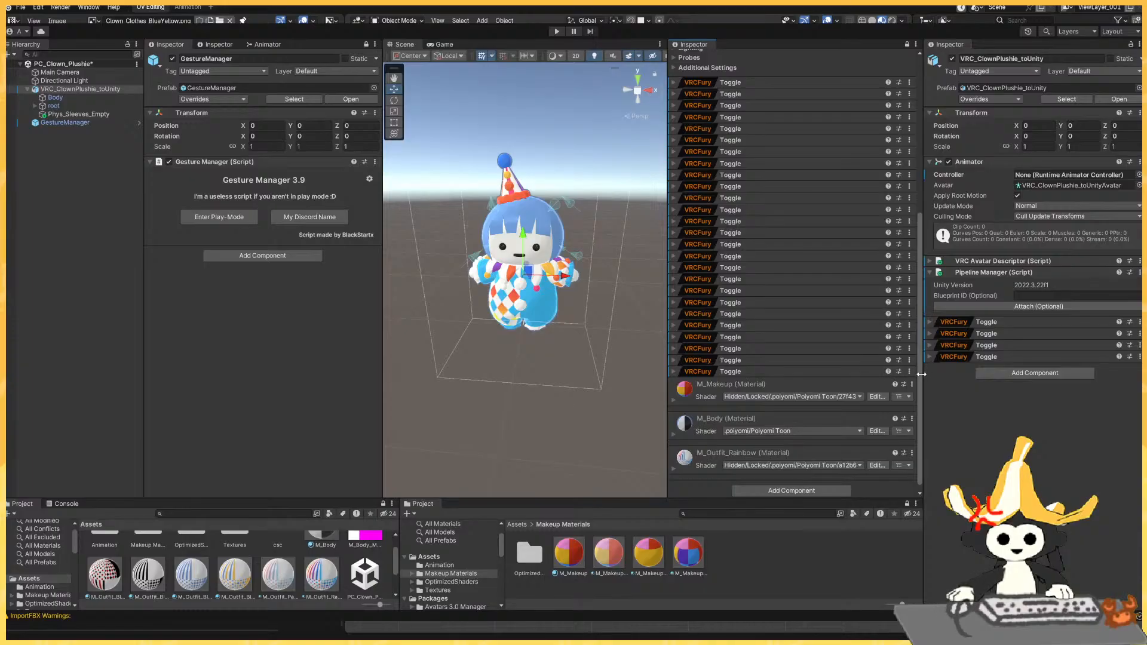
{"action": "left_click_drag", "start_coordinate": [923, 373], "coordinate": [976, 364]}
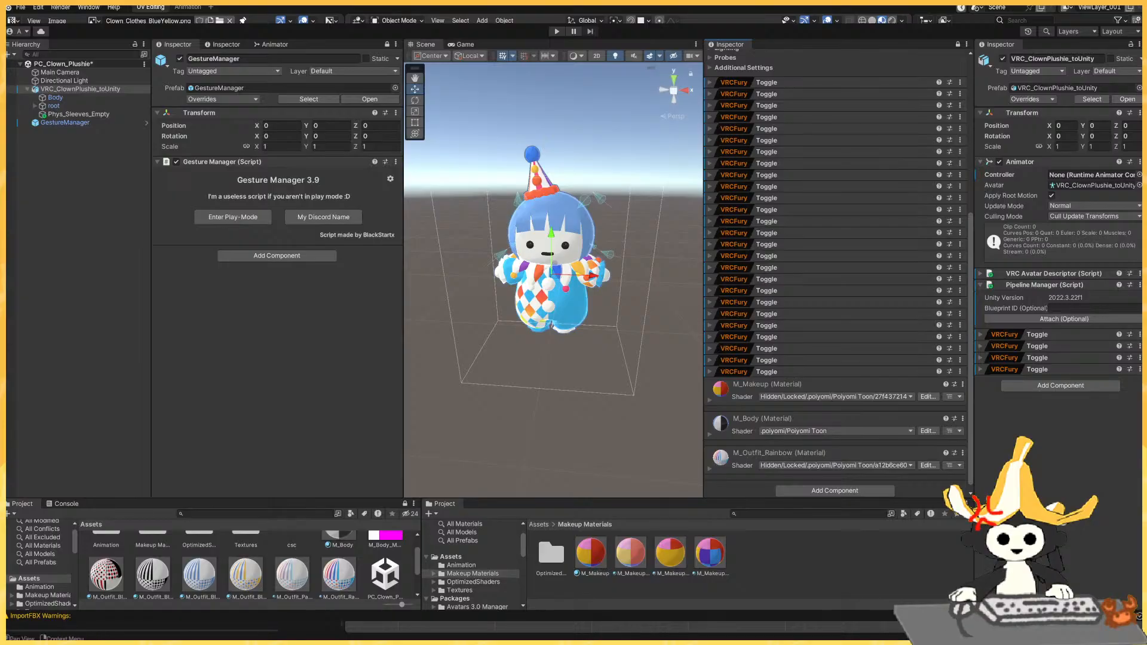
Switch to Blender, enter Edit Mode, hide linked mesh parts using face selection, and change to edge selection.
{"action": "key", "text": "Tab"}
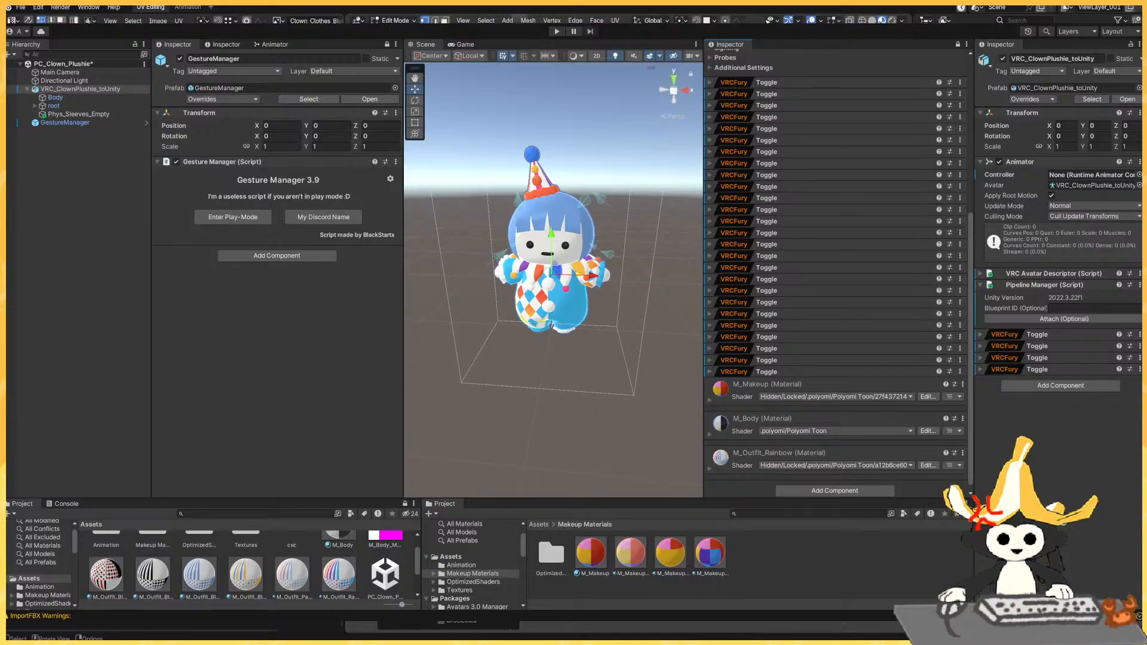
{"action": "key", "text": "shift+z"}
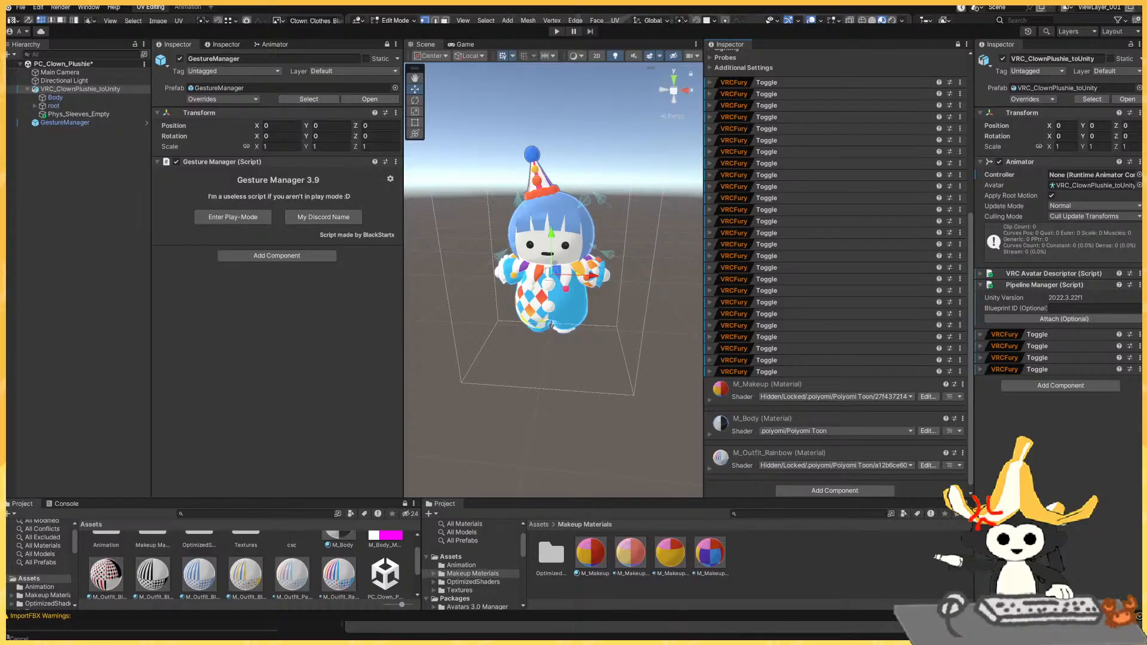
{"action": "left_click", "coordinate": [445, 20]}
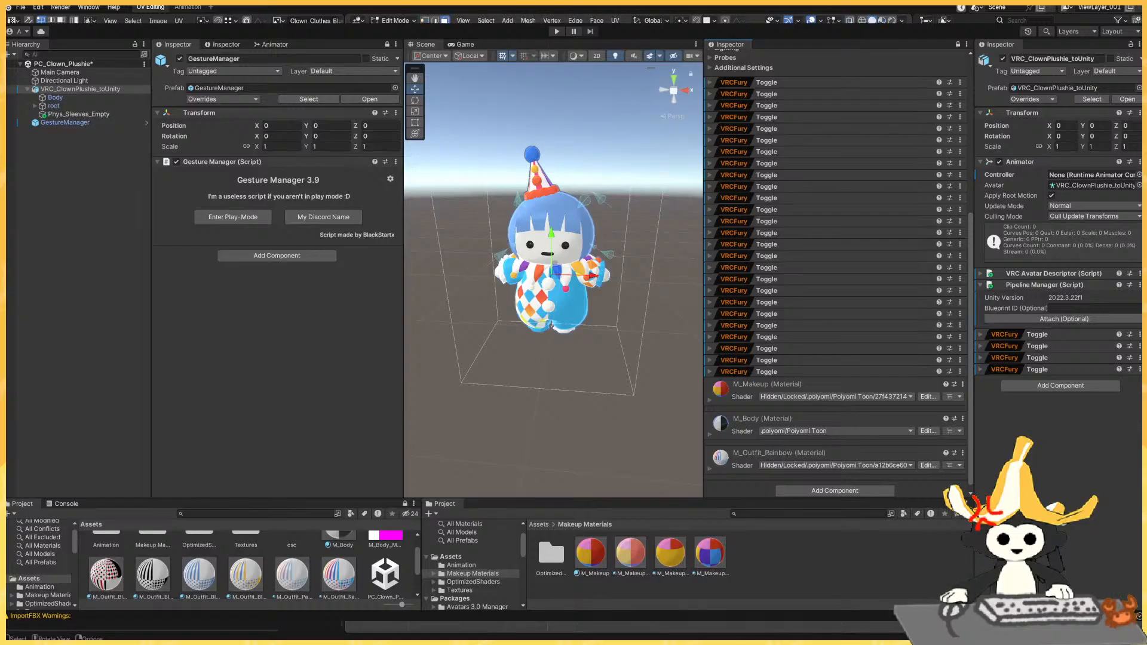
{"action": "key", "text": "shift+z"}
{"action": "key", "text": "l"}
{"action": "key", "text": "h"}
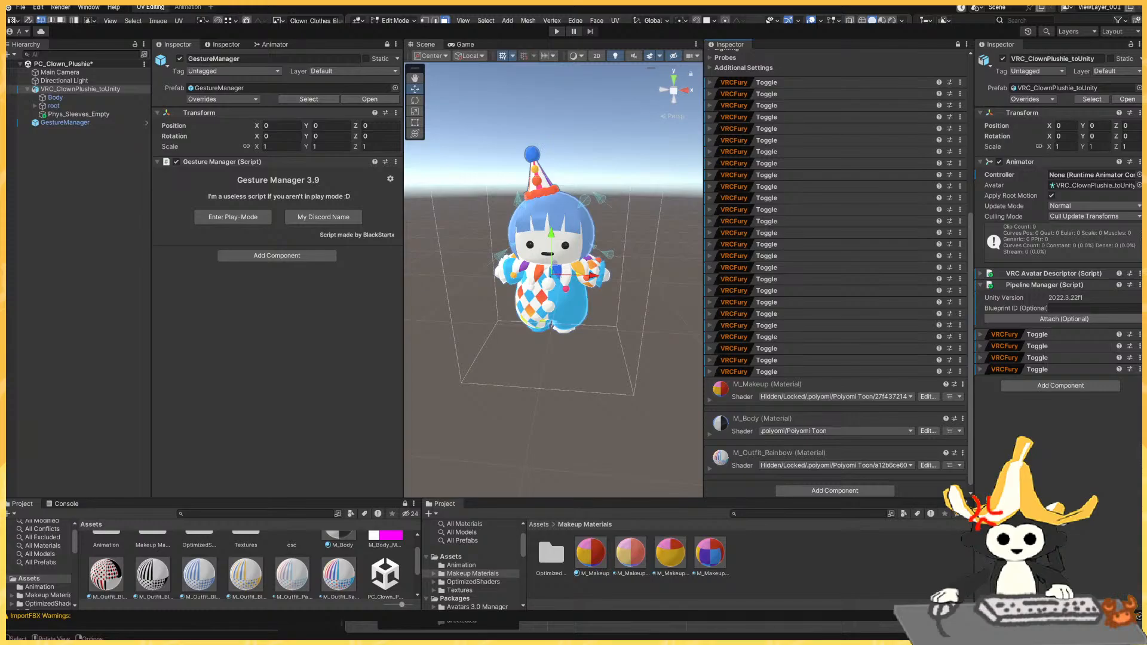
{"action": "key", "text": "shift+z"}
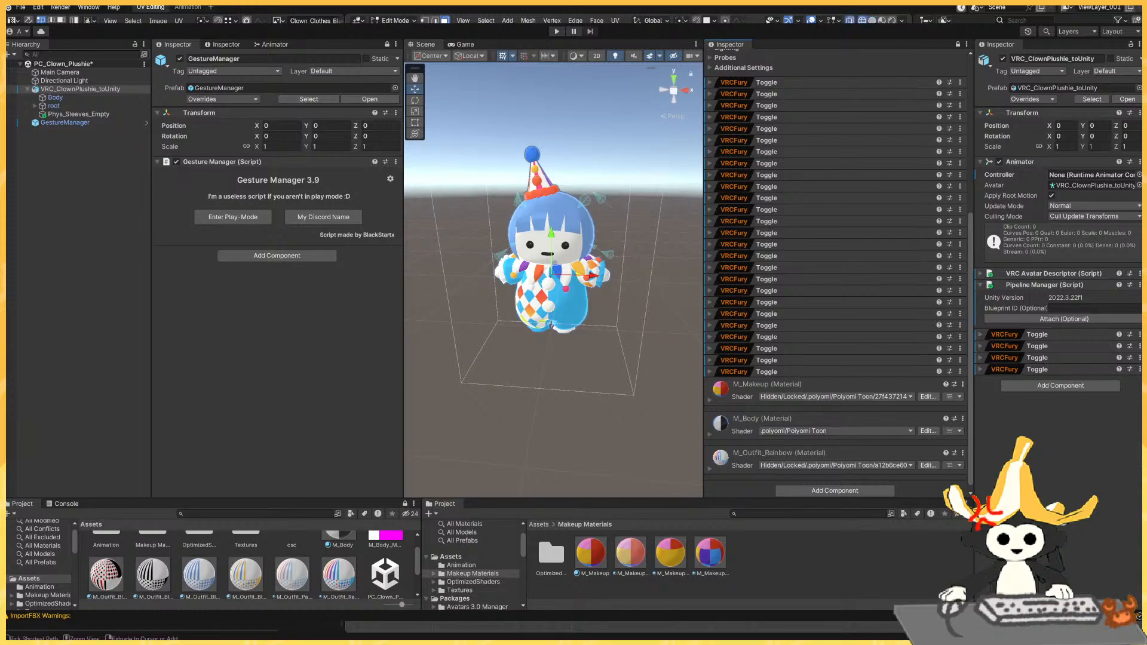
{"action": "key", "text": "l"}
{"action": "key", "text": "h"}
{"action": "key", "text": "2"}
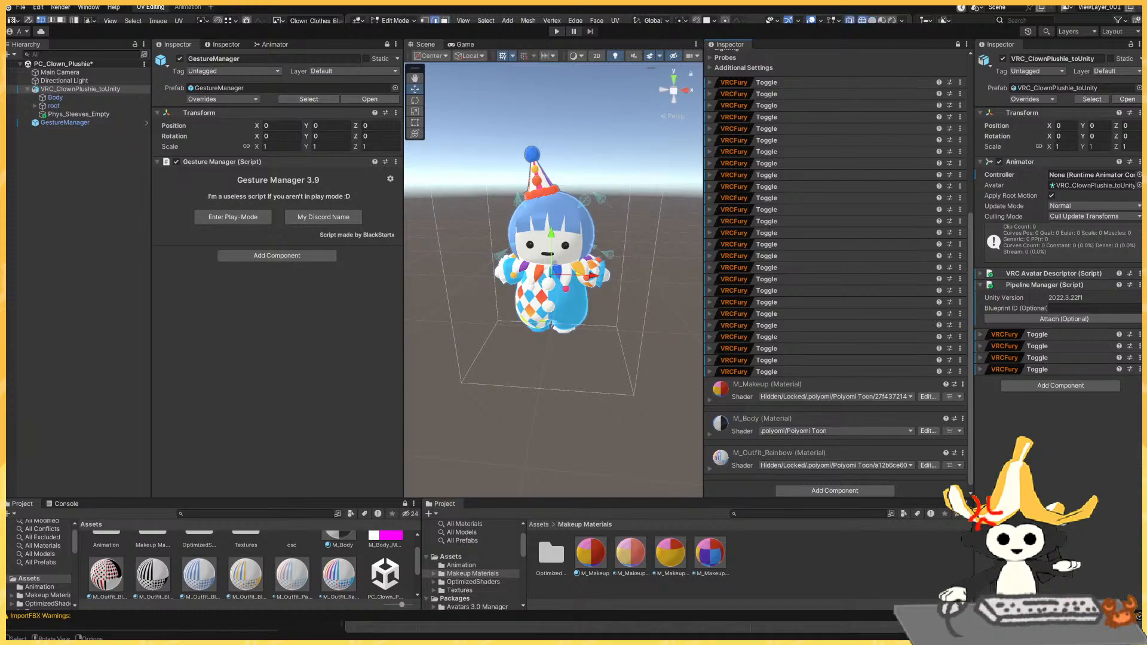
Move the selected edges on the exposed mesh part and return to Object Mode.
{"action": "key", "text": "g"}
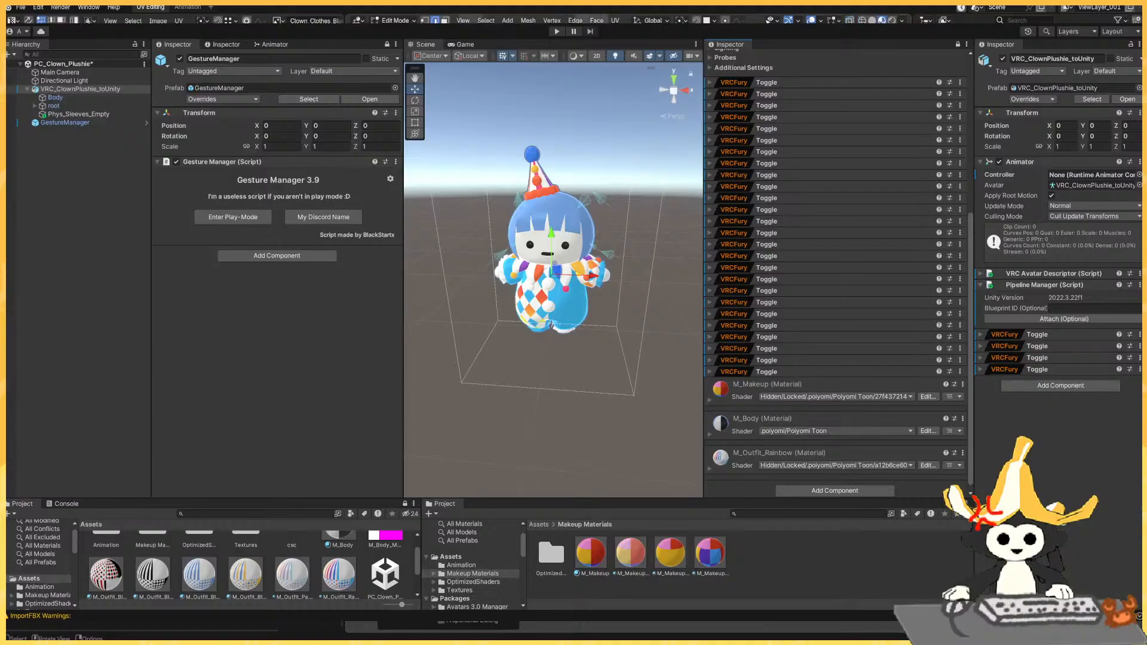
{"action": "key", "text": "ctrl+e"}
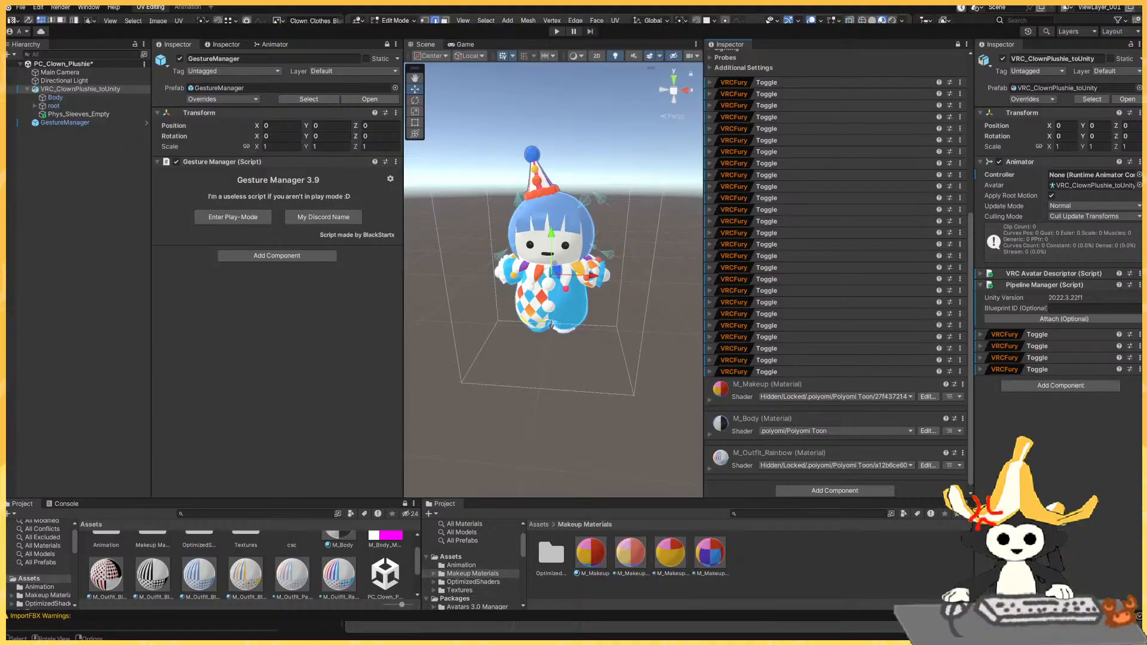
{"action": "key", "text": "g"}
{"action": "key", "text": "m"}
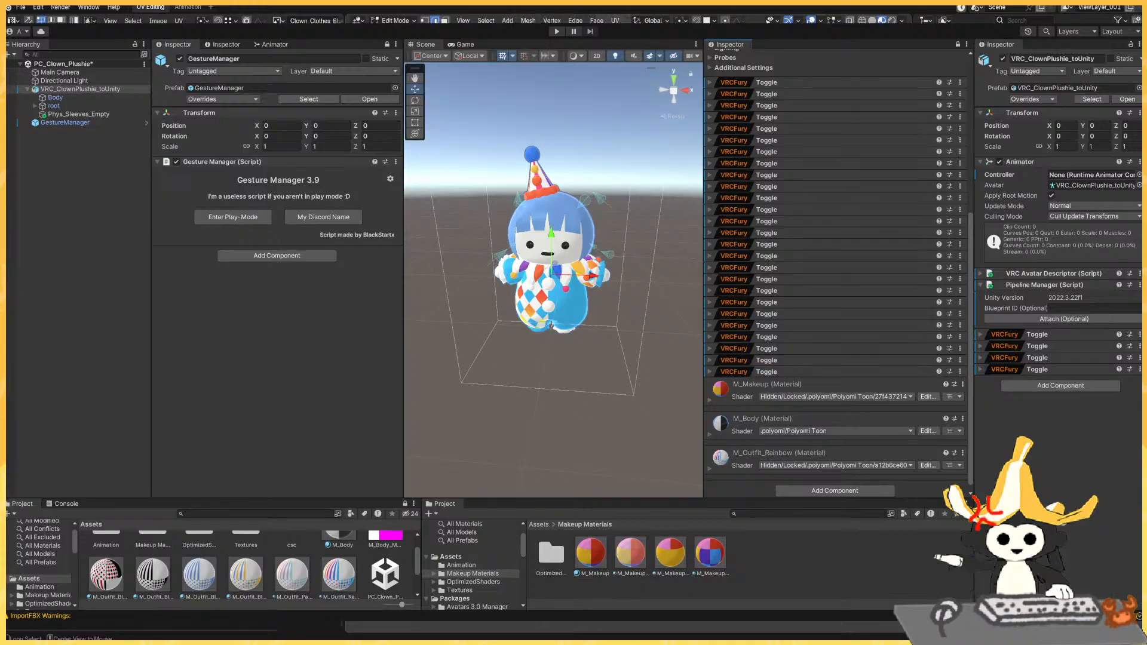
{"action": "key", "text": "g"}
{"action": "key", "text": "Return"}
{"action": "key", "text": "Tab"}
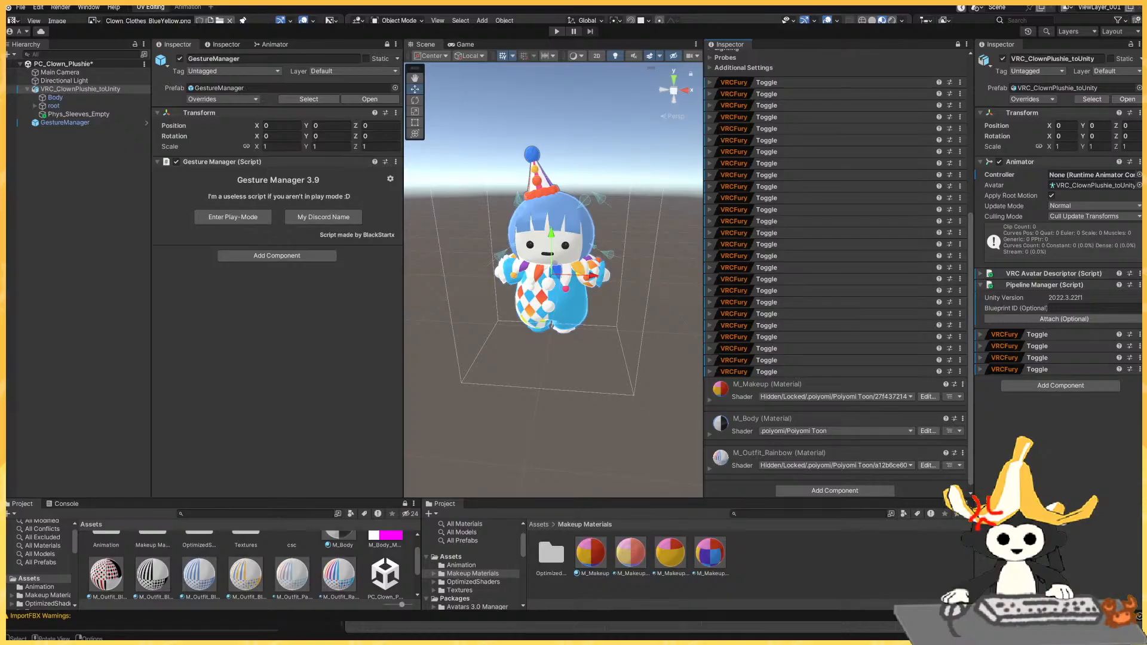
{"action": "key", "text": "Tab"}
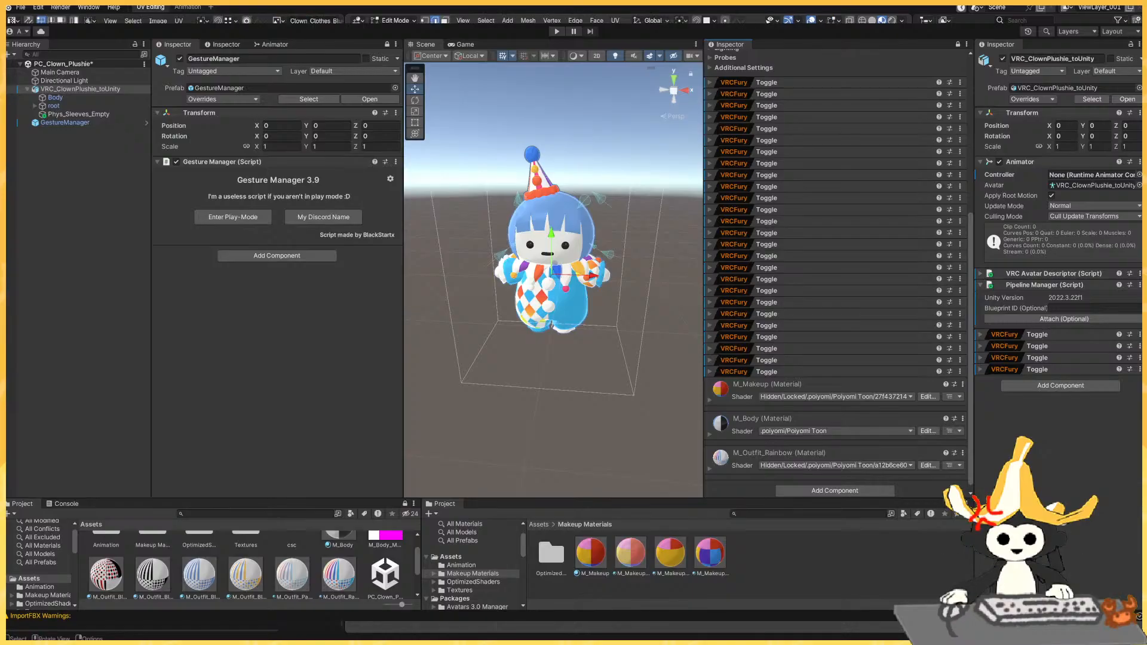
{"action": "key", "text": "Tab"}
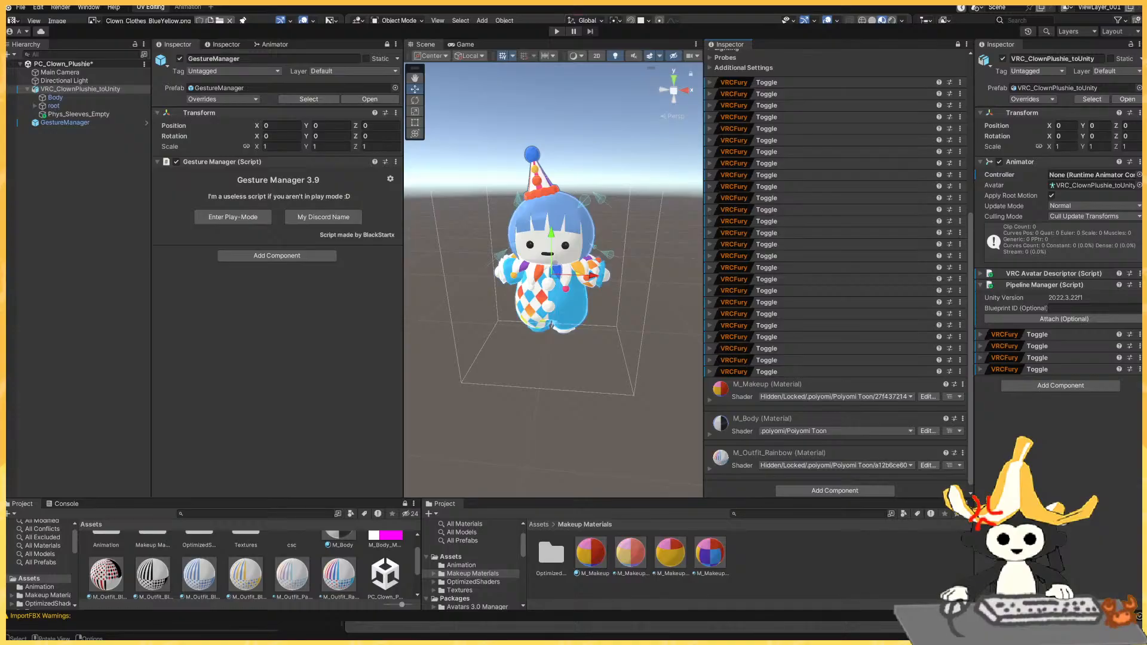
Save the Blender file, enlarge the Project area in Unity and clear the current selection.
{"action": "key", "text": "ctrl+s"}
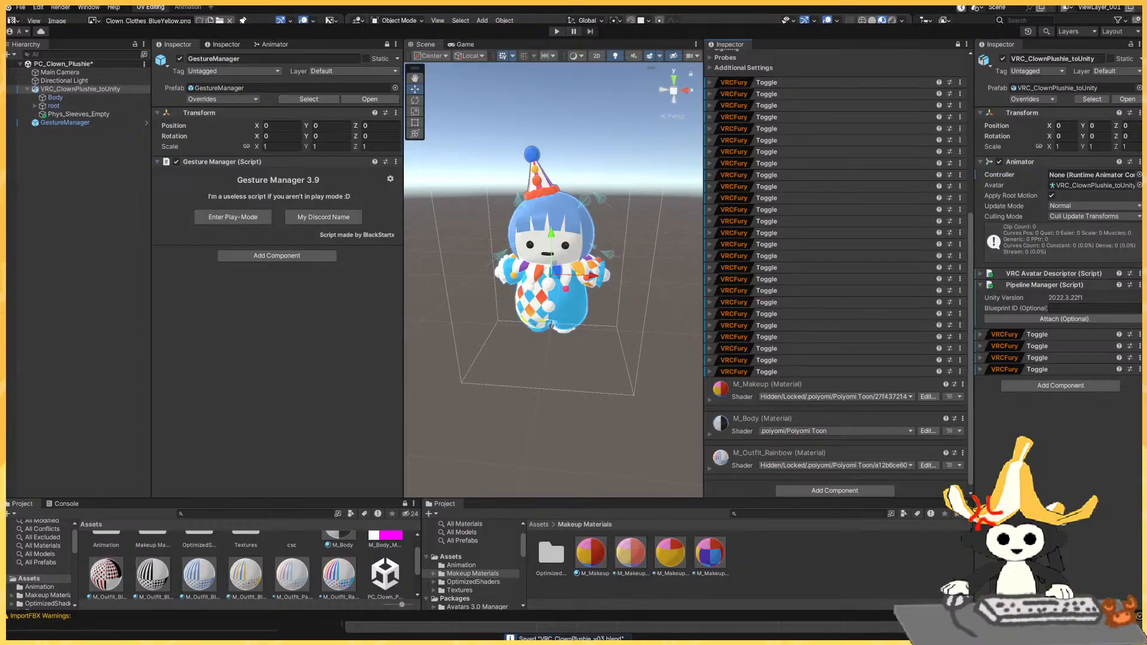
{"action": "left_click_drag", "start_coordinate": [371, 498], "coordinate": [372, 407]}
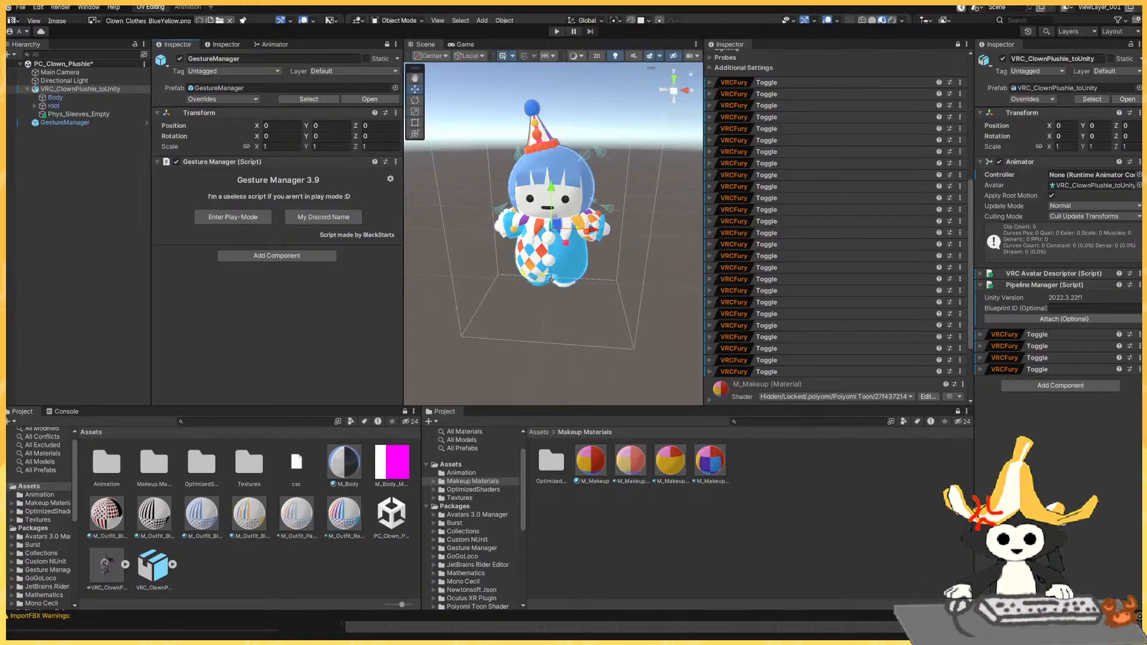
{"action": "left_click", "coordinate": [855, 481]}
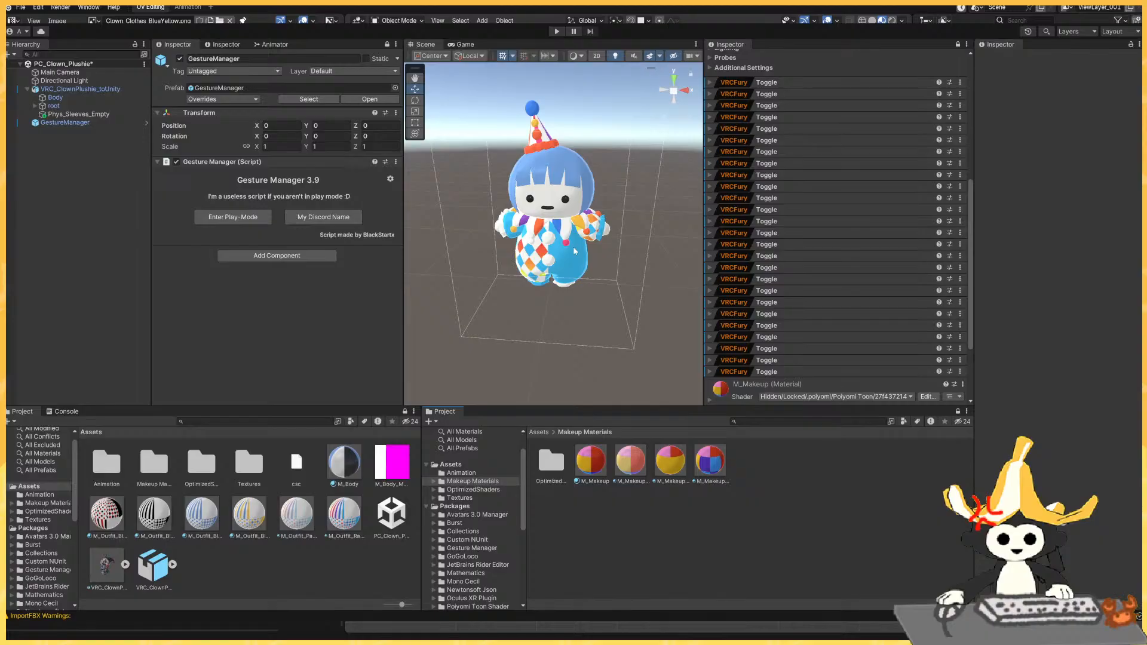
Preview the Body mesh's Jumpsuit_Ruffles blendshape at 100, inspect the sleeve up close, and reset the blendshape to 0.
{"action": "scroll", "coordinate": [828, 151], "scroll_direction": "up", "scroll_amount": 8}
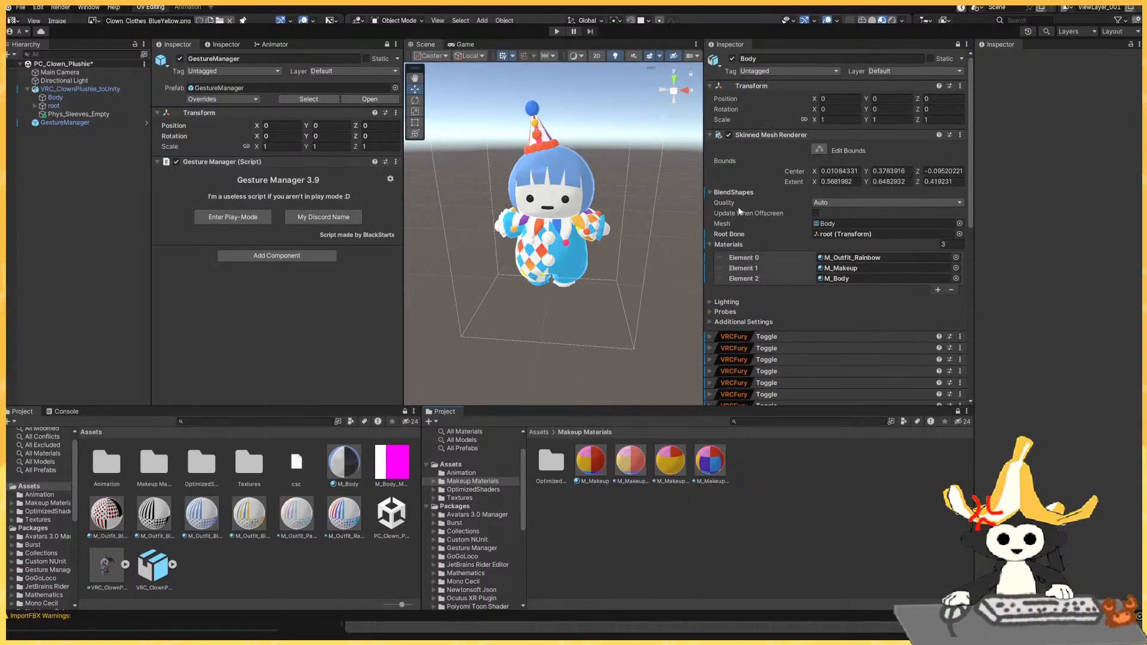
{"action": "left_click", "coordinate": [735, 192]}
{"action": "scroll", "coordinate": [777, 251], "scroll_direction": "down", "scroll_amount": 3}
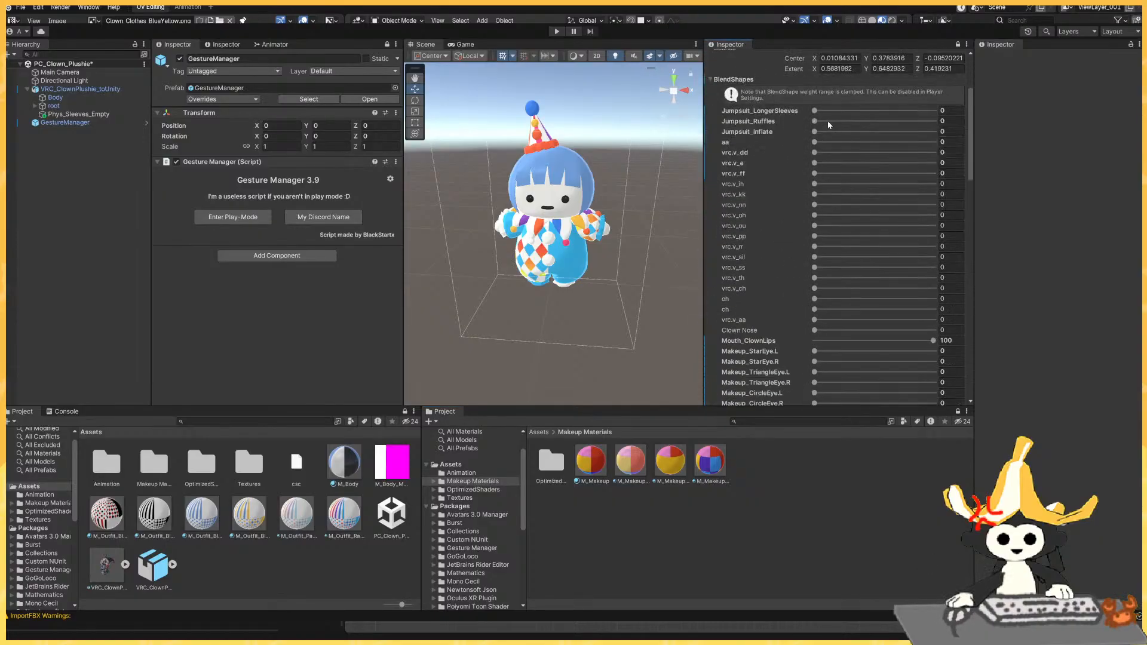
{"action": "left_click_drag", "start_coordinate": [826, 122], "coordinate": [956, 129]}
{"action": "left_click_drag", "start_coordinate": [609, 248], "coordinate": [490, 214], "text": "alt"}
{"action": "scroll", "coordinate": [548, 249], "scroll_direction": "up", "scroll_amount": 5}
{"action": "scroll", "coordinate": [548, 249], "scroll_direction": "down", "scroll_amount": 2}
{"action": "scroll", "coordinate": [548, 249], "scroll_direction": "up", "scroll_amount": 3}
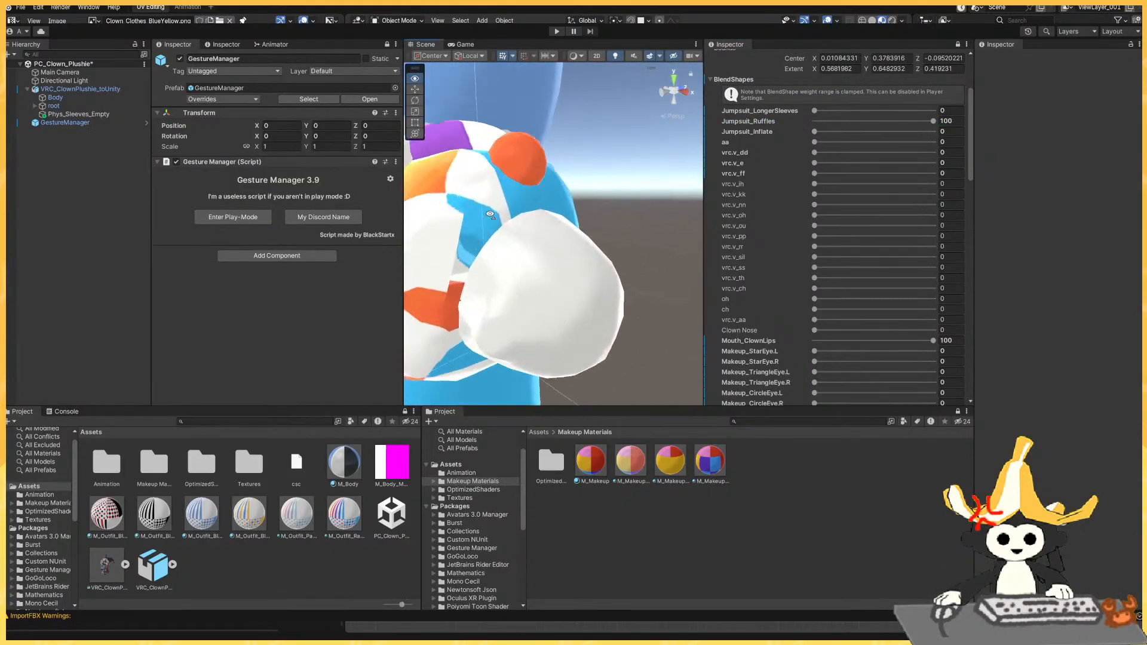
{"action": "scroll", "coordinate": [490, 214], "scroll_direction": "down", "scroll_amount": 5}
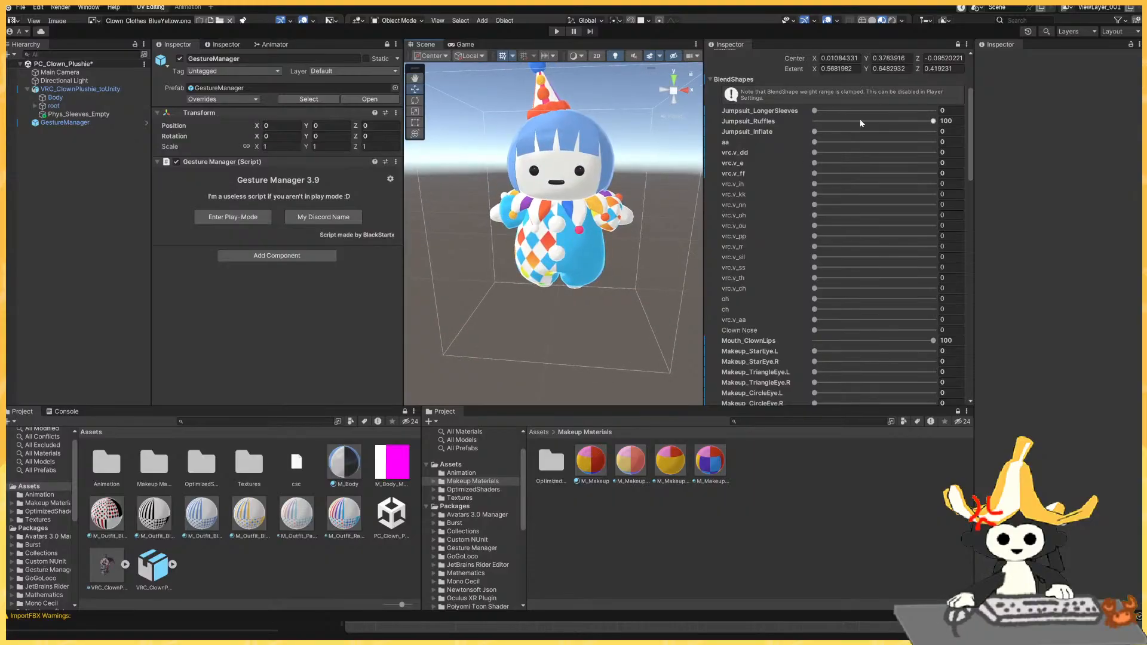
{"action": "left_click_drag", "start_coordinate": [862, 123], "coordinate": [804, 123]}
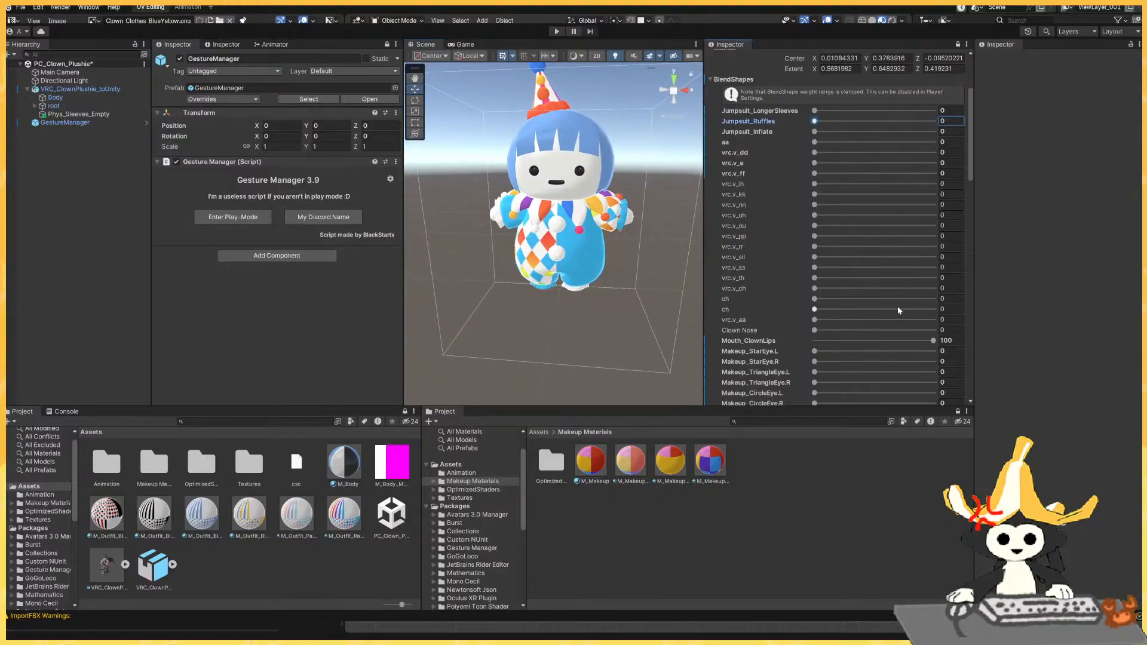
Test the Jester Outfit, Accessory_Shoes, Accessory_Gloves and Hat_Jester blendshapes on the Body mesh, leaving each at 100.
{"action": "scroll", "coordinate": [846, 289], "scroll_direction": "down", "scroll_amount": 15}
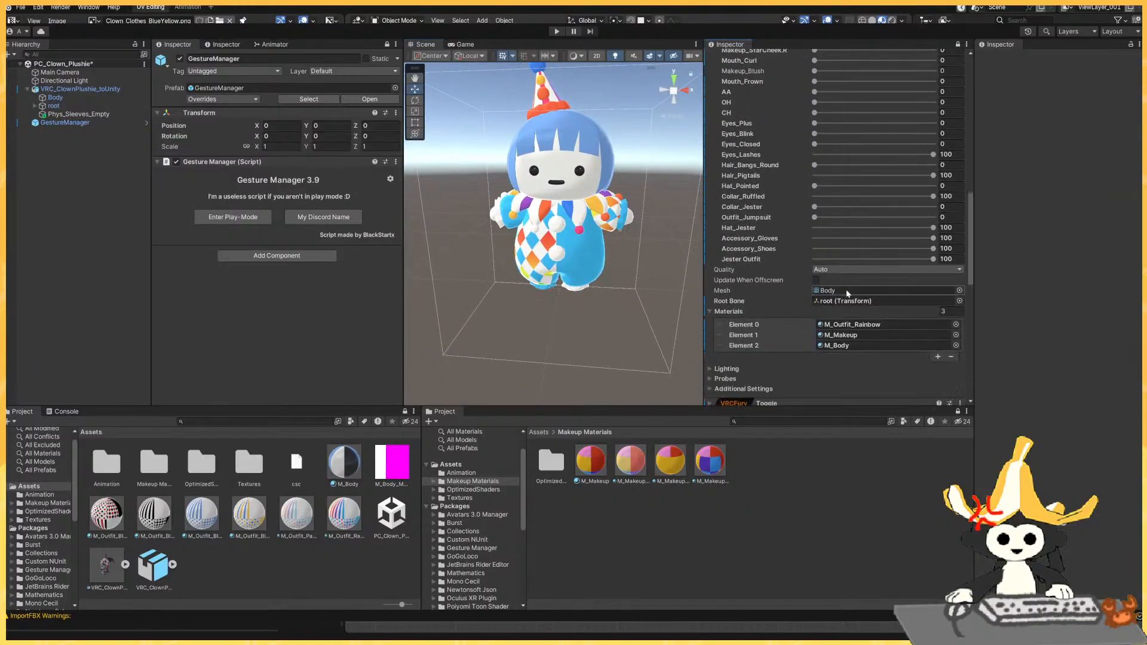
{"action": "left_click_drag", "start_coordinate": [933, 259], "coordinate": [1051, 269]}
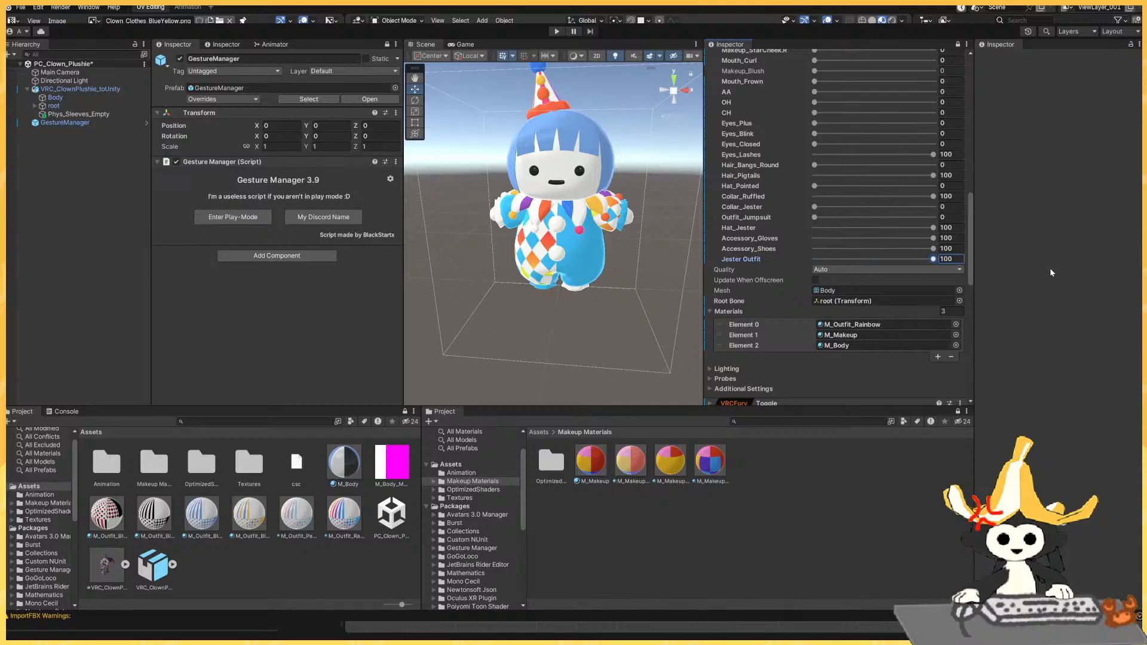
{"action": "left_click_drag", "start_coordinate": [928, 251], "coordinate": [1003, 256]}
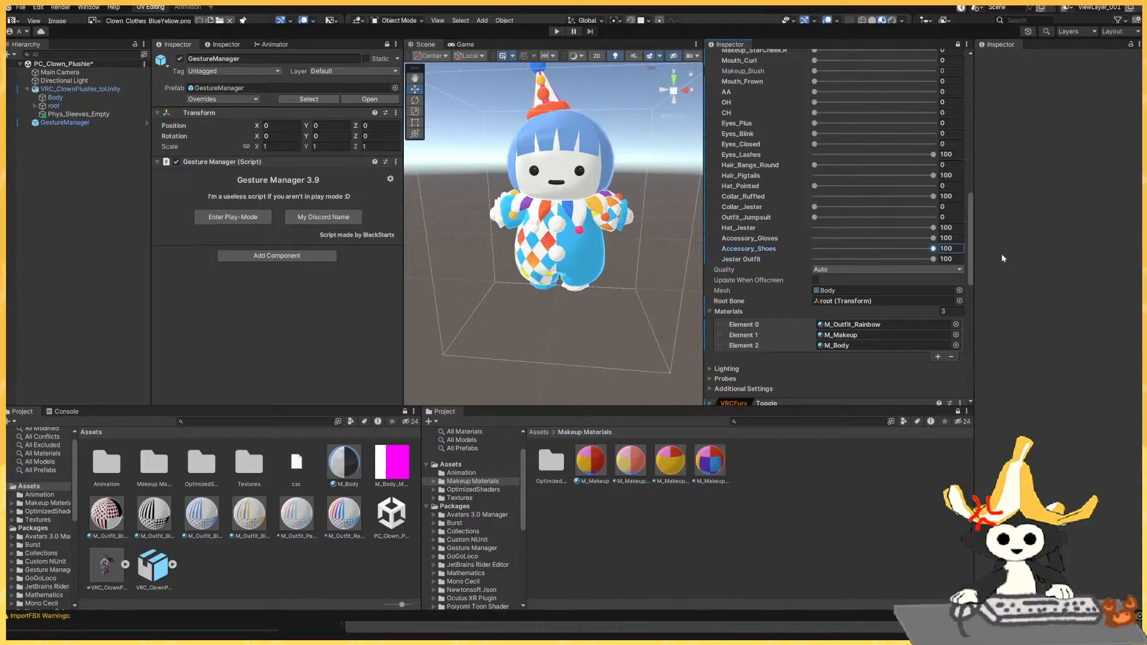
{"action": "left_click_drag", "start_coordinate": [933, 238], "coordinate": [1066, 243]}
{"action": "mouse_move", "coordinate": [934, 228]}
{"action": "left_mouse_down"}
{"action": "mouse_move", "coordinate": [779, 223]}
{"action": "mouse_move", "coordinate": [931, 228]}
{"action": "left_mouse_up"}
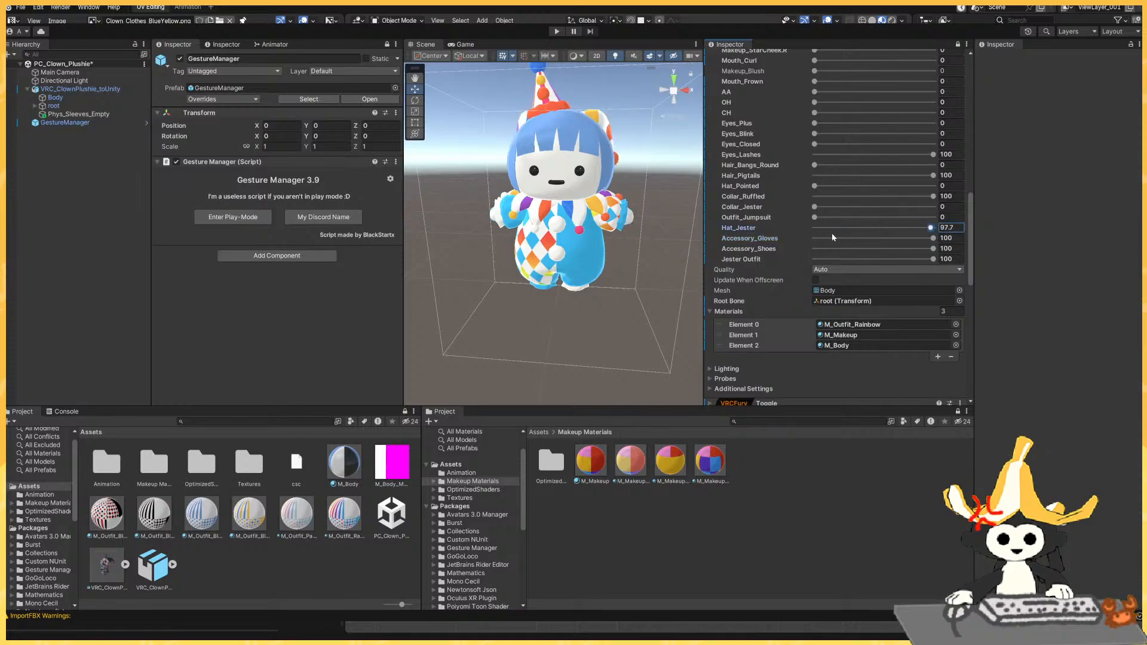
{"action": "left_click_drag", "start_coordinate": [833, 230], "coordinate": [1030, 247]}
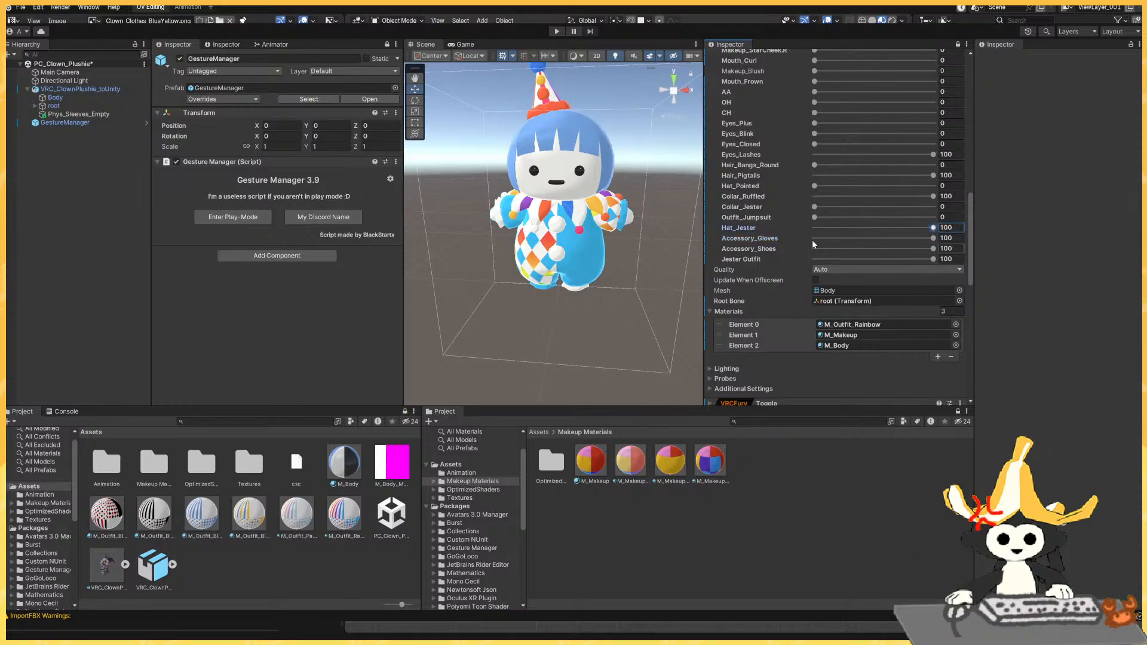
Enlarge the Scene view in width and height and shrink the asset thumbnails in the Project area.
{"action": "mouse_move", "coordinate": [689, 239]}
{"action": "right_mouse_down"}
{"action": "mouse_move", "coordinate": [671, 248]}
{"action": "mouse_move", "coordinate": [658, 218]}
{"action": "mouse_move", "coordinate": [667, 234]}
{"action": "right_mouse_up"}
{"action": "key", "text": "s"}
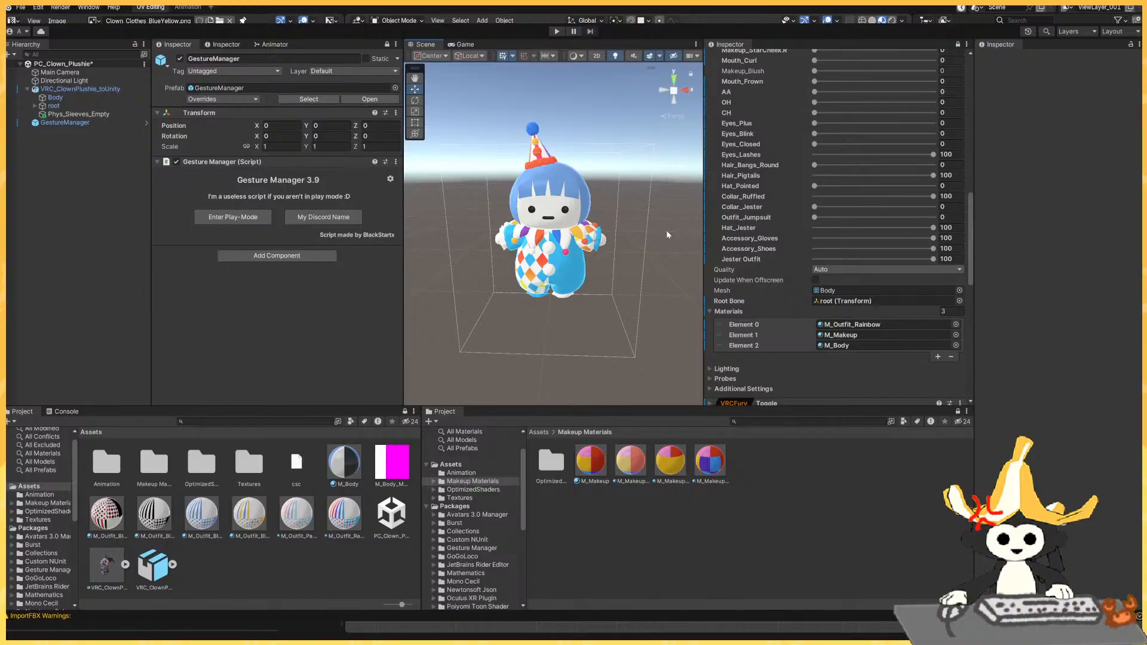
{"action": "middle_click_drag", "start_coordinate": [696, 244], "coordinate": [696, 254]}
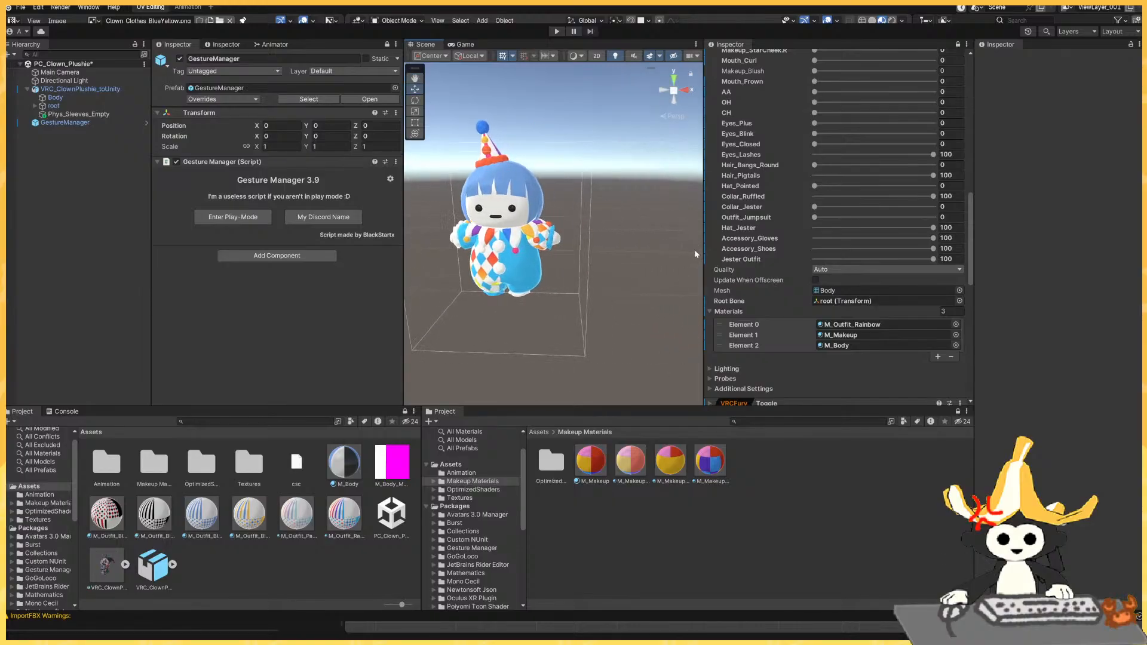
{"action": "left_click_drag", "start_coordinate": [704, 250], "coordinate": [794, 249]}
{"action": "middle_click_drag", "start_coordinate": [621, 263], "coordinate": [677, 257]}
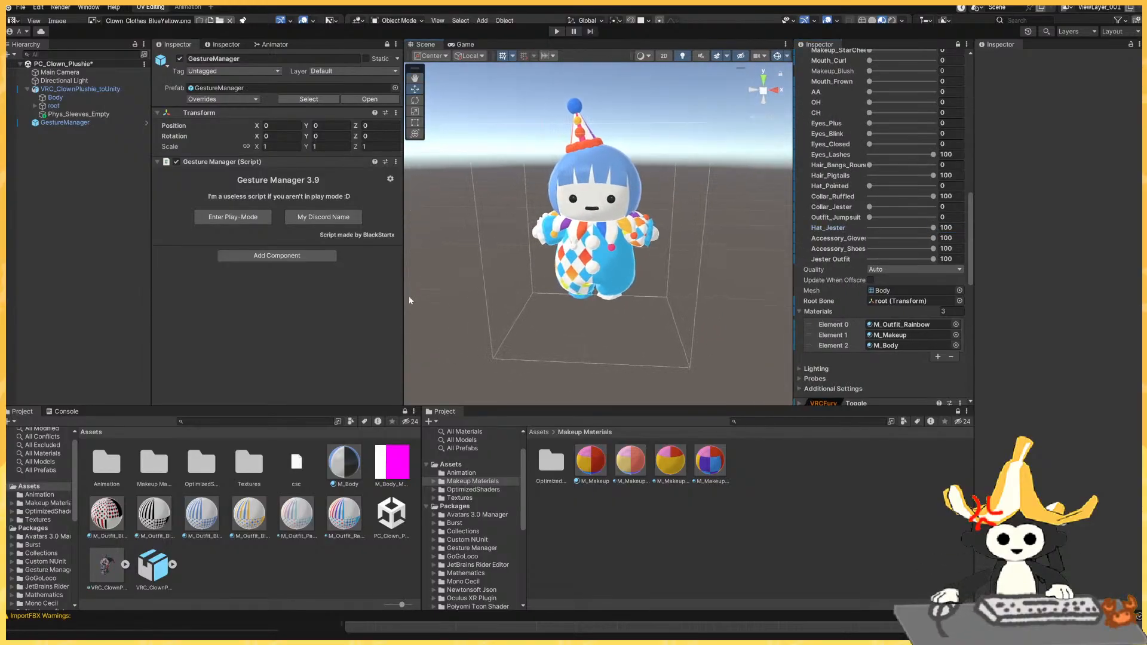
{"action": "left_click_drag", "start_coordinate": [406, 300], "coordinate": [352, 301]}
{"action": "left_click_drag", "start_coordinate": [606, 406], "coordinate": [605, 489]}
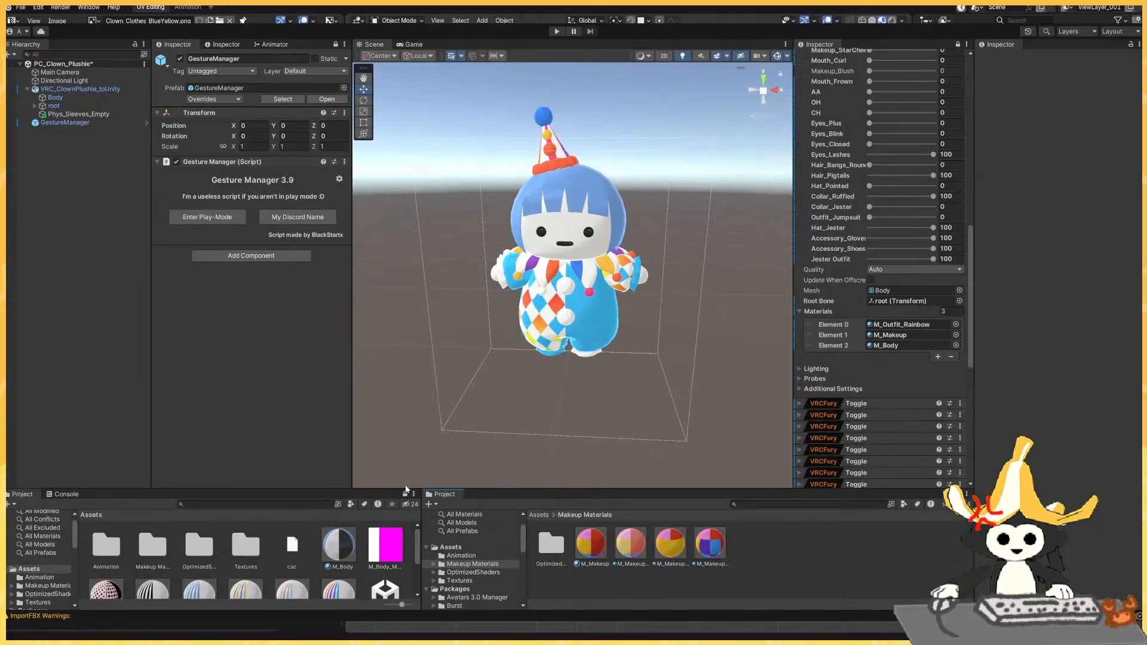
{"action": "left_click_drag", "start_coordinate": [405, 489], "coordinate": [406, 455]}
{"action": "left_click_drag", "start_coordinate": [402, 606], "coordinate": [398, 605]}
{"action": "left_click_drag", "start_coordinate": [953, 606], "coordinate": [954, 605]}
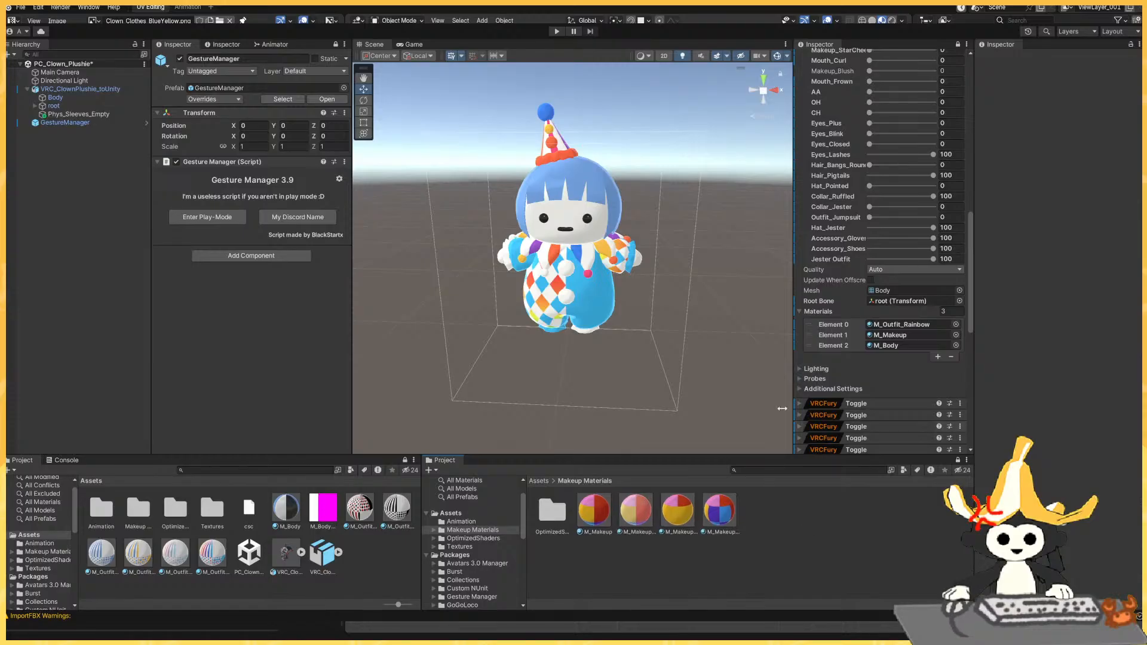
{"action": "scroll", "coordinate": [650, 295], "scroll_direction": "up", "scroll_amount": 2}
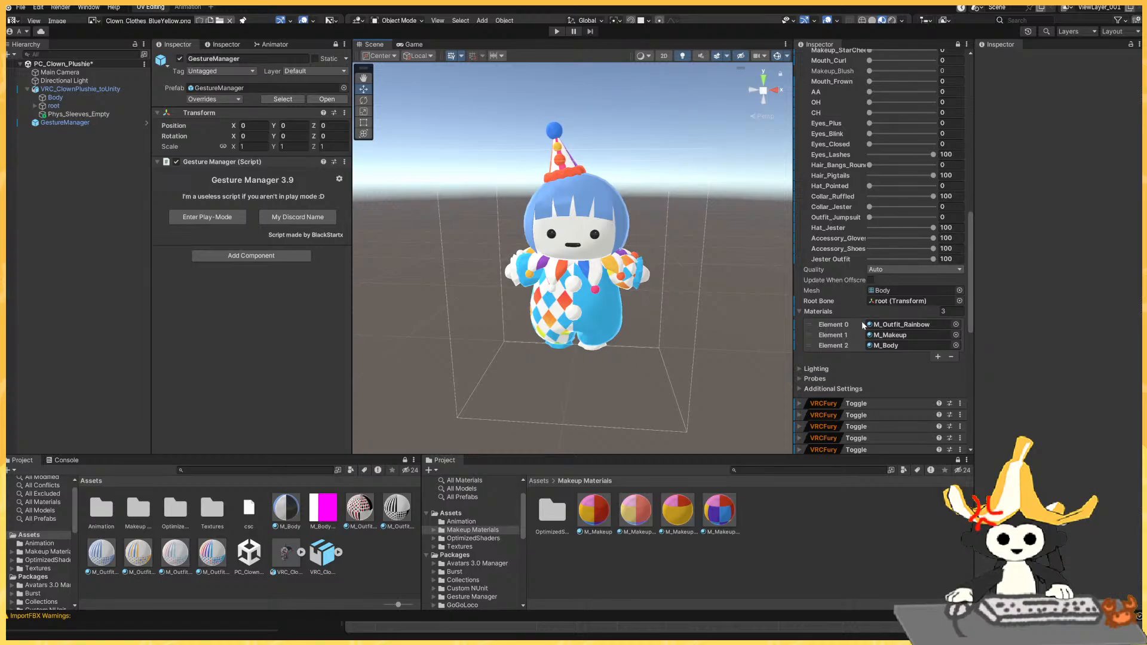
Review the full list of Body blendshapes and materials, widening the Inspector slightly.
{"action": "scroll", "coordinate": [863, 326], "scroll_direction": "up", "scroll_amount": 10}
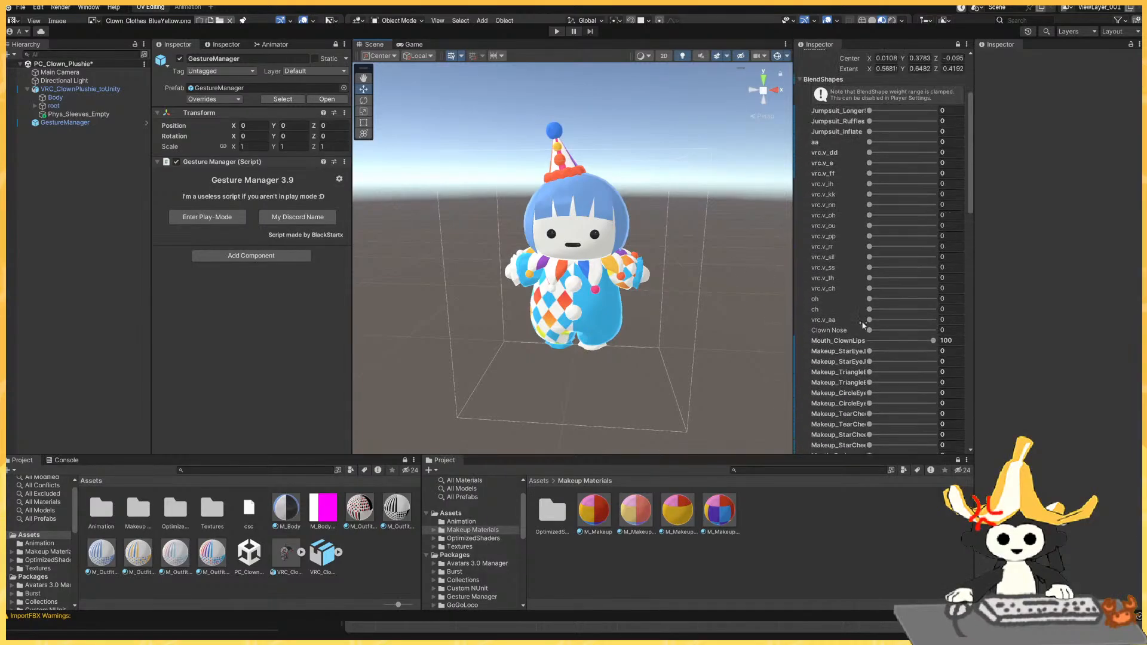
{"action": "scroll", "coordinate": [862, 326], "scroll_direction": "up", "scroll_amount": 3}
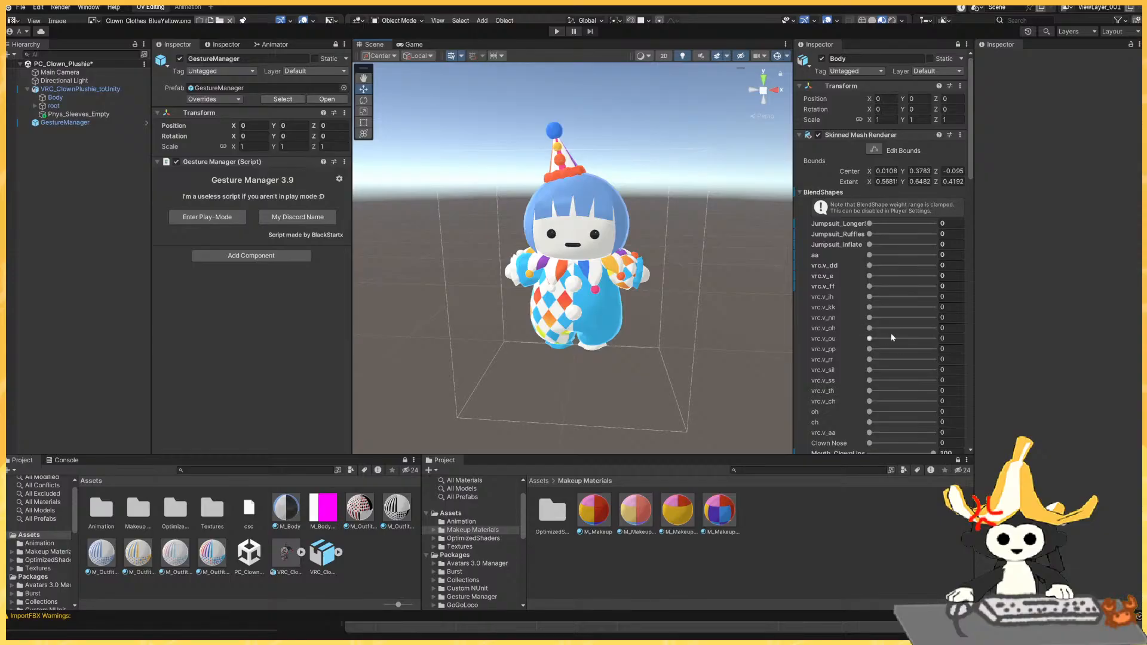
{"action": "left_click_drag", "start_coordinate": [973, 170], "coordinate": [985, 221]}
{"action": "scroll", "coordinate": [869, 302], "scroll_direction": "down", "scroll_amount": 10}
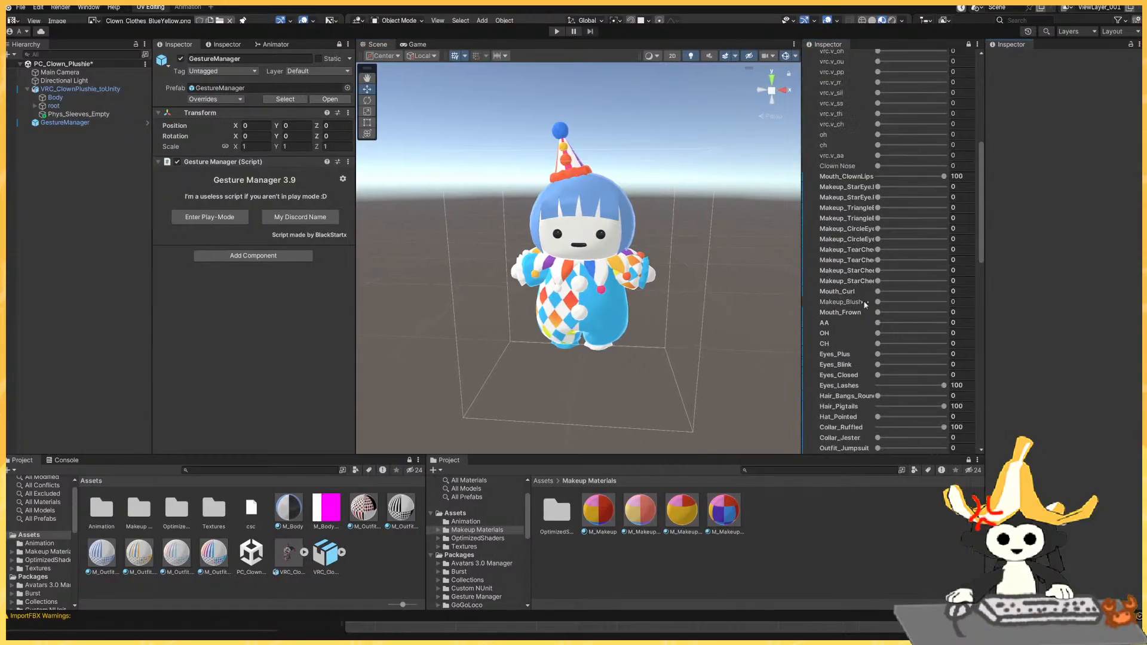
{"action": "scroll", "coordinate": [869, 301], "scroll_direction": "down", "scroll_amount": 5}
{"action": "scroll", "coordinate": [891, 301], "scroll_direction": "up", "scroll_amount": 5}
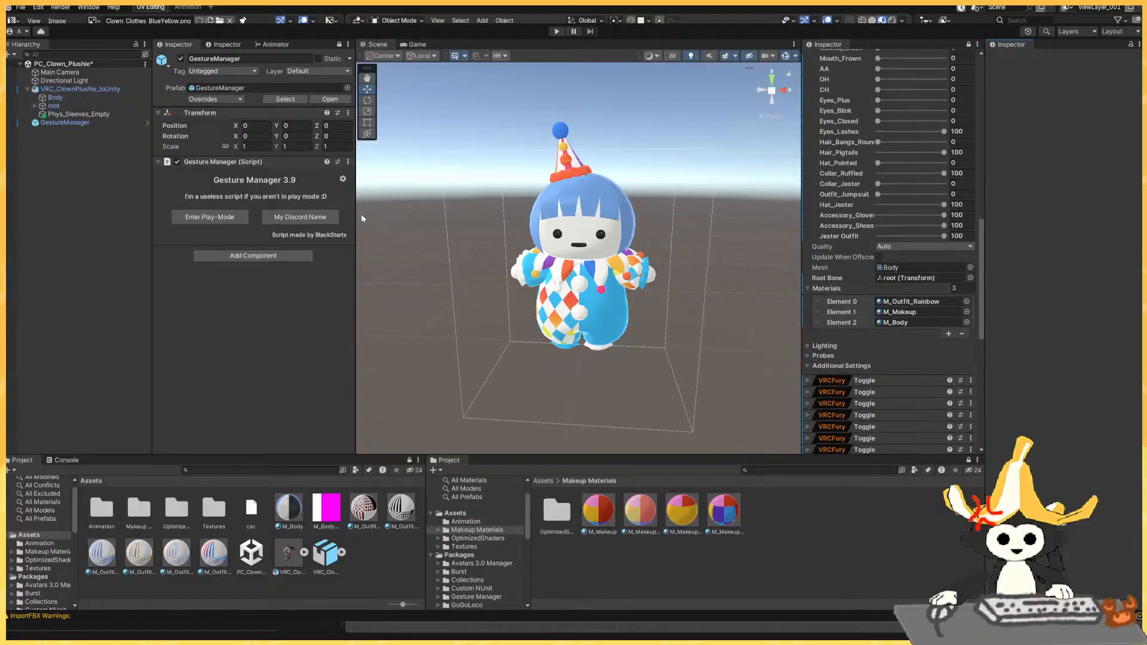
Enter play mode through Gesture Manager, try the Outfit Colors controls of the Expressions menu in the Scene view, and exit play mode.
{"action": "left_click", "coordinate": [239, 218]}
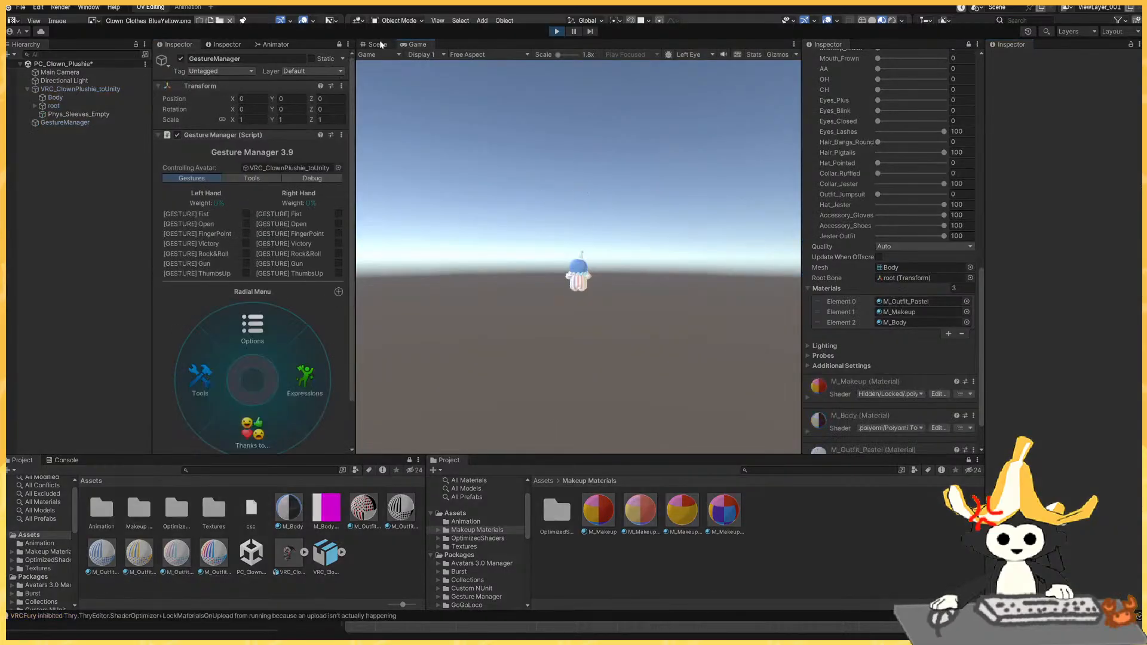
{"action": "left_click", "coordinate": [378, 44]}
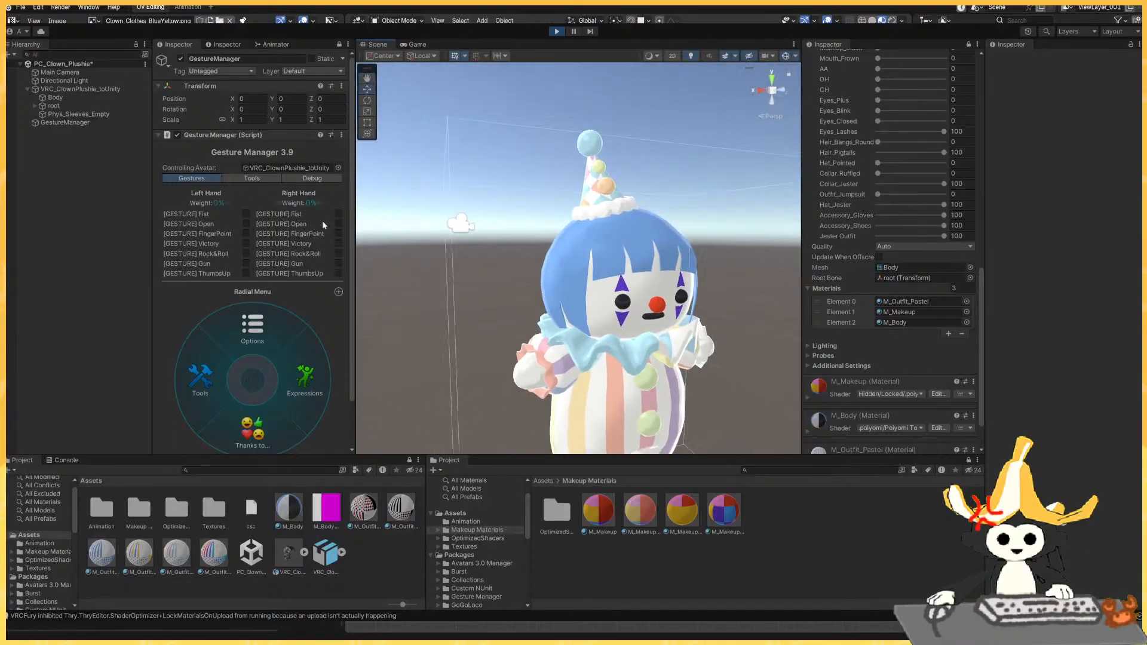
{"action": "scroll", "coordinate": [726, 309], "scroll_direction": "down", "scroll_amount": 2}
{"action": "right_click_drag", "start_coordinate": [725, 309], "coordinate": [616, 320]}
{"action": "left_click", "coordinate": [306, 367]}
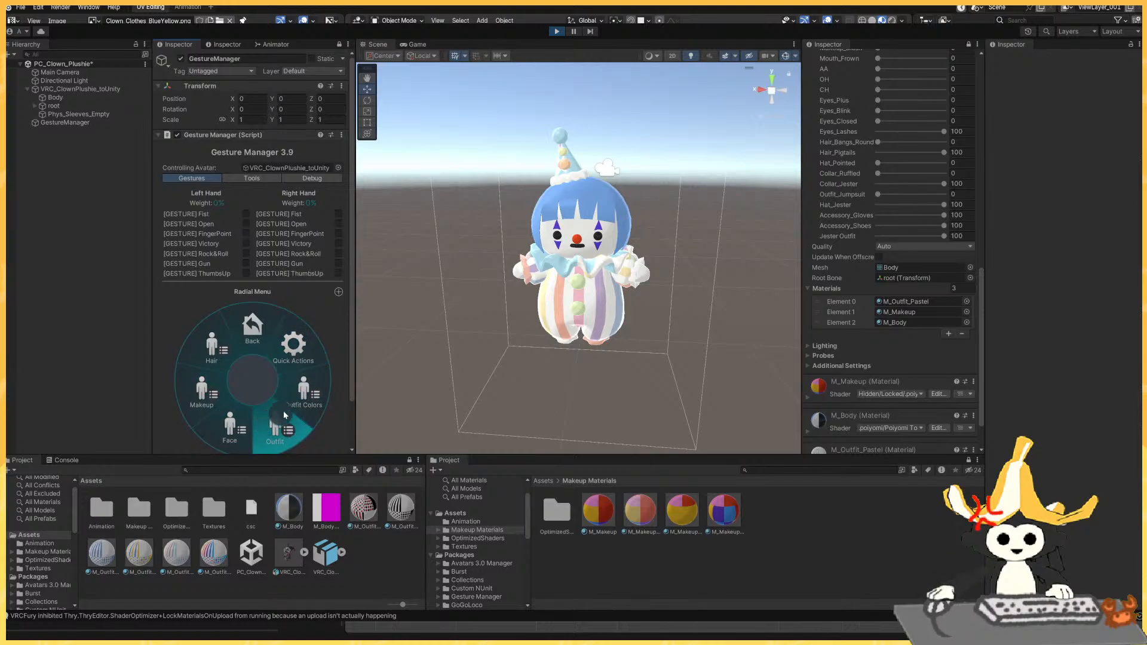
{"action": "left_click", "coordinate": [293, 398]}
{"action": "left_click_drag", "start_coordinate": [303, 367], "coordinate": [328, 314]}
{"action": "key", "text": "ctrl+p"}
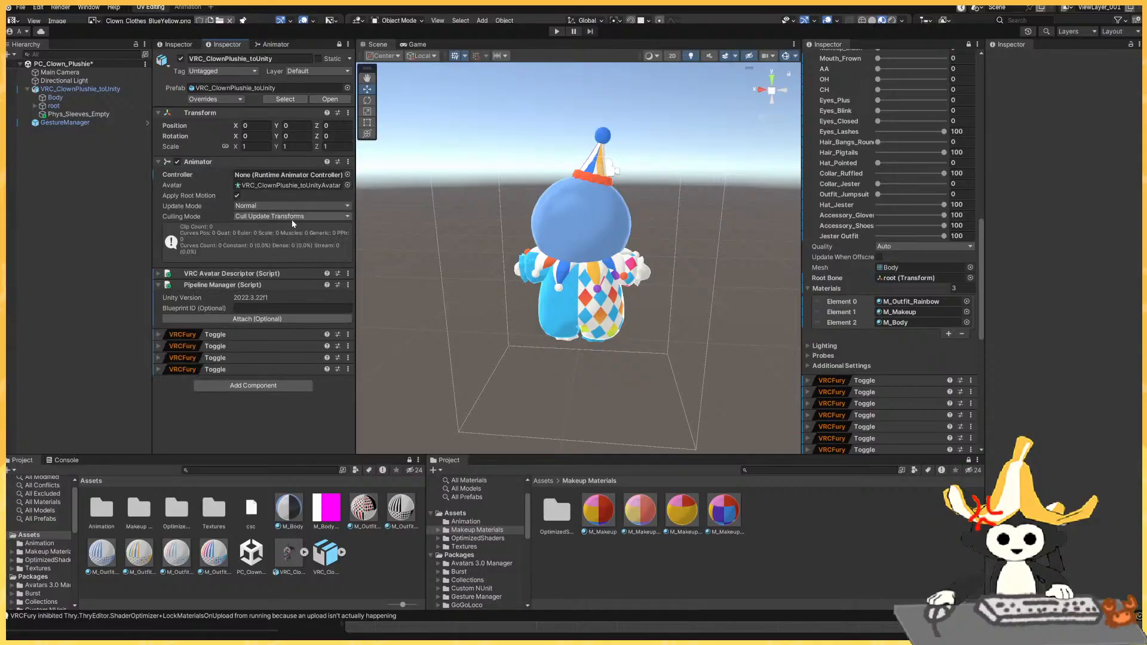
Check the material swap pages of the Outfit Colors/Palette toggle and collapse it.
{"action": "left_click", "coordinate": [238, 331]}
{"action": "scroll", "coordinate": [238, 331], "scroll_direction": "down", "scroll_amount": 3}
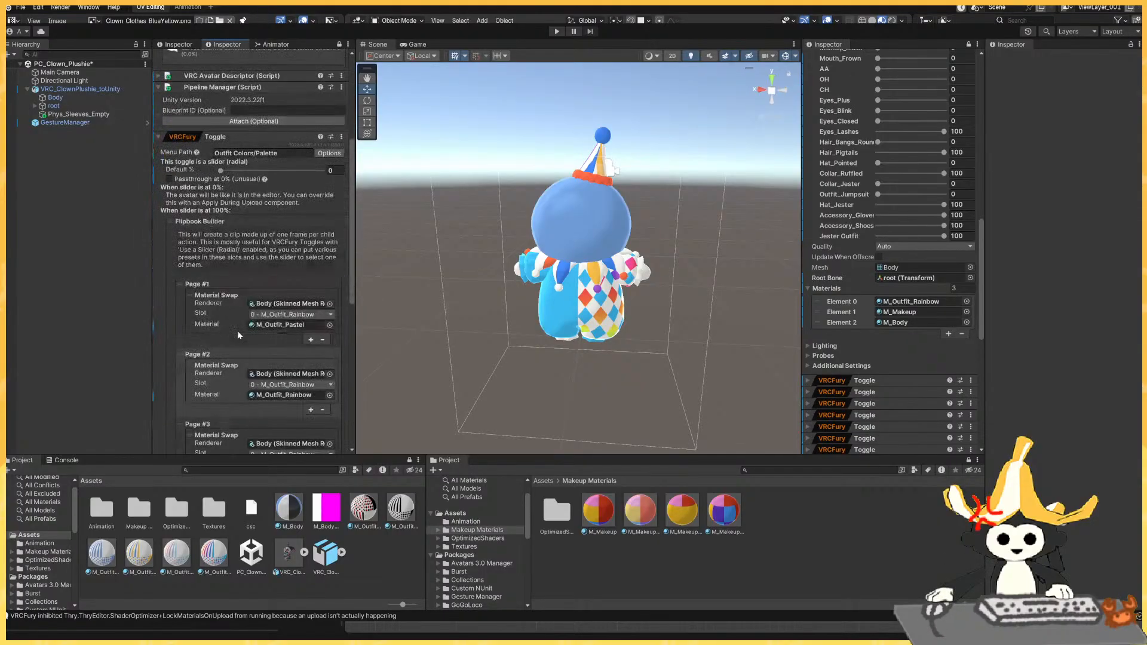
{"action": "left_click", "coordinate": [242, 138]}
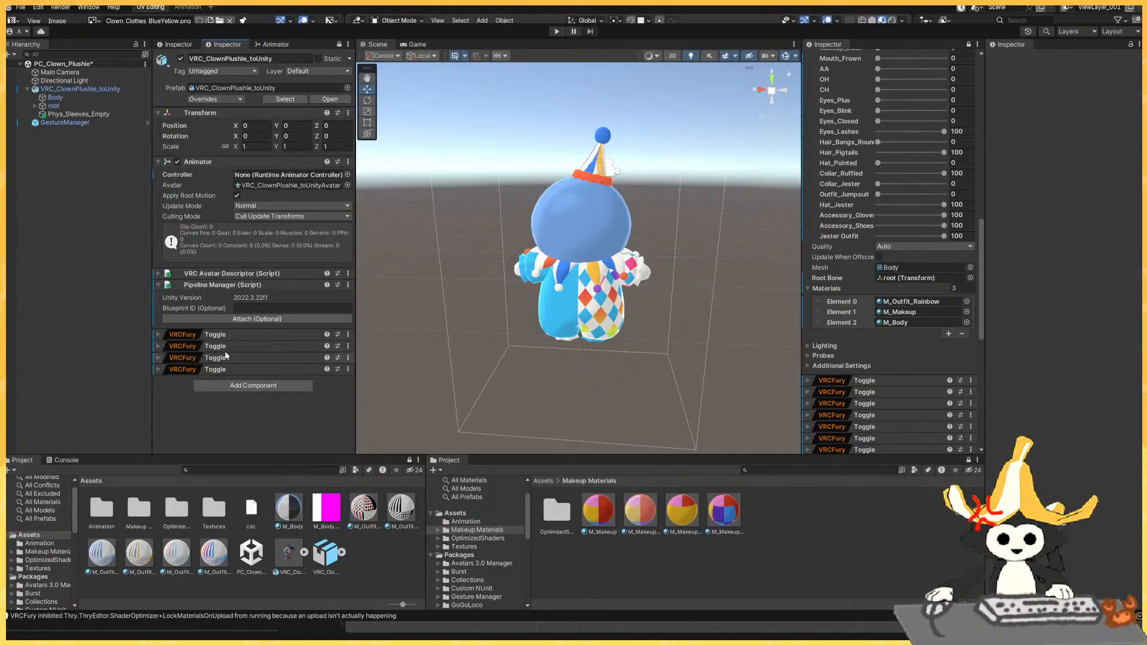
Expand the Outfit Colors/Pattern toggle, widen the Inspector, and open the material property name on Page #2 for editing.
{"action": "left_click", "coordinate": [240, 345]}
{"action": "scroll", "coordinate": [242, 338], "scroll_direction": "down", "scroll_amount": 4}
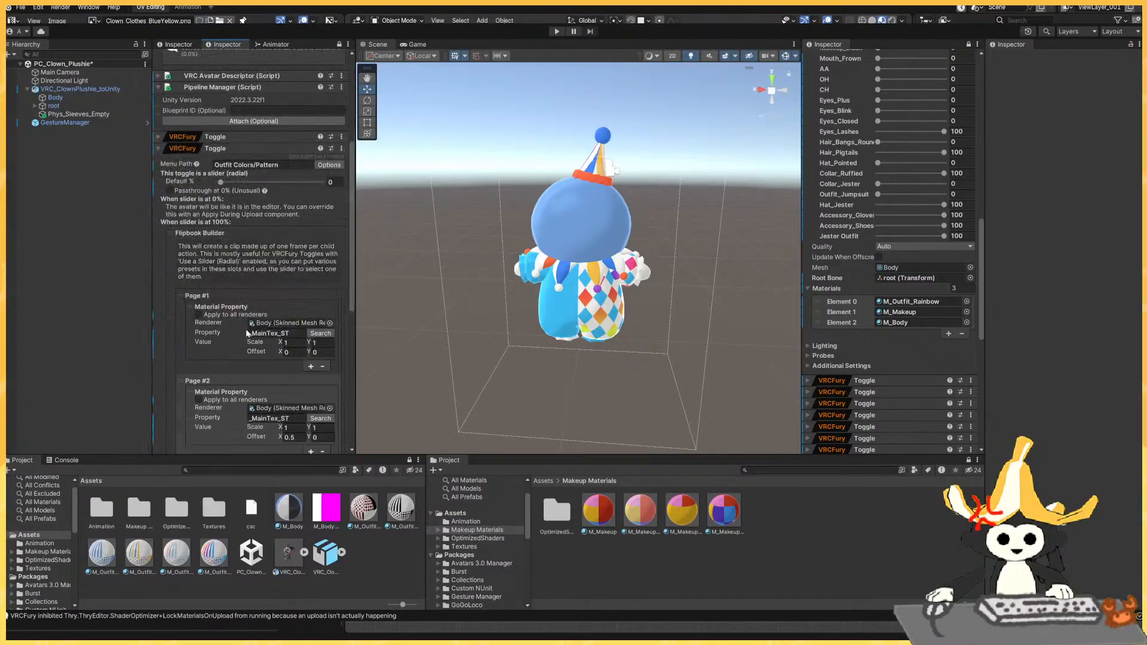
{"action": "left_click_drag", "start_coordinate": [357, 319], "coordinate": [481, 319]}
{"action": "left_click", "coordinate": [329, 292]}
{"action": "left_click", "coordinate": [328, 298]}
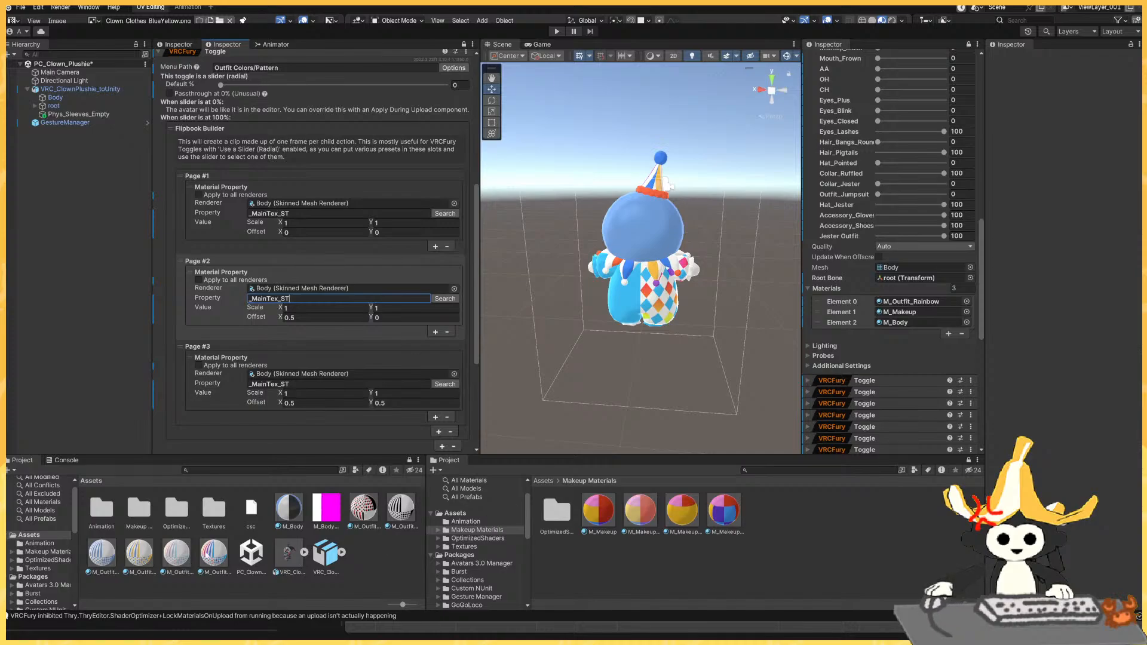
Open the M_Body material in a wider Inspector and expand its main texture settings.
{"action": "left_click", "coordinate": [309, 518]}
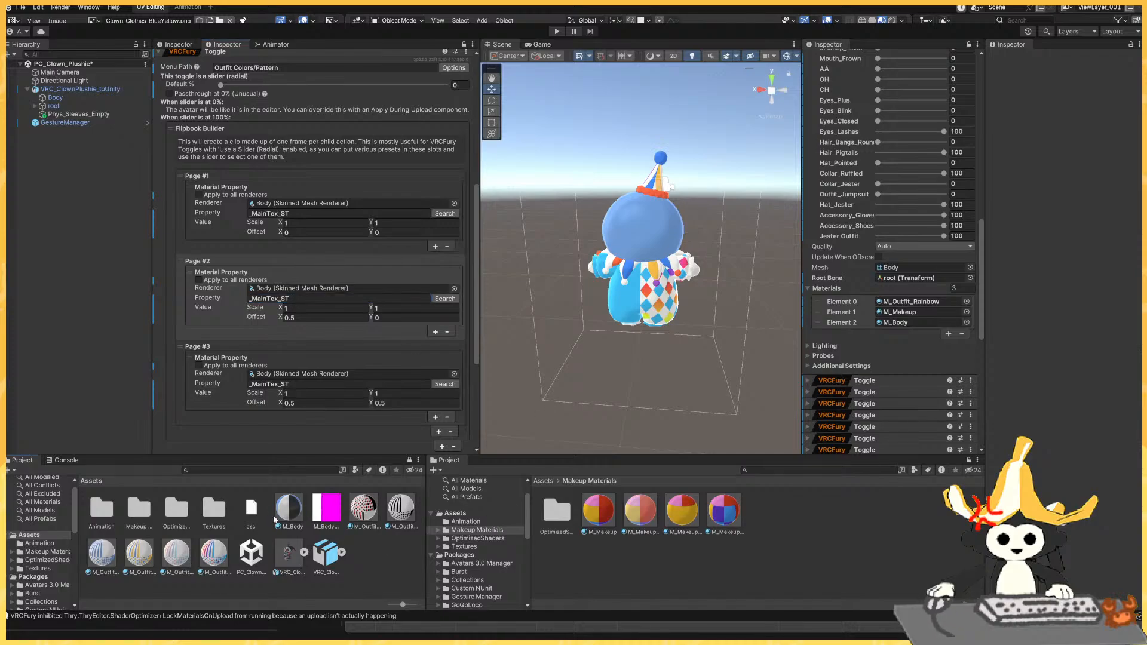
{"action": "left_click", "coordinate": [281, 518]}
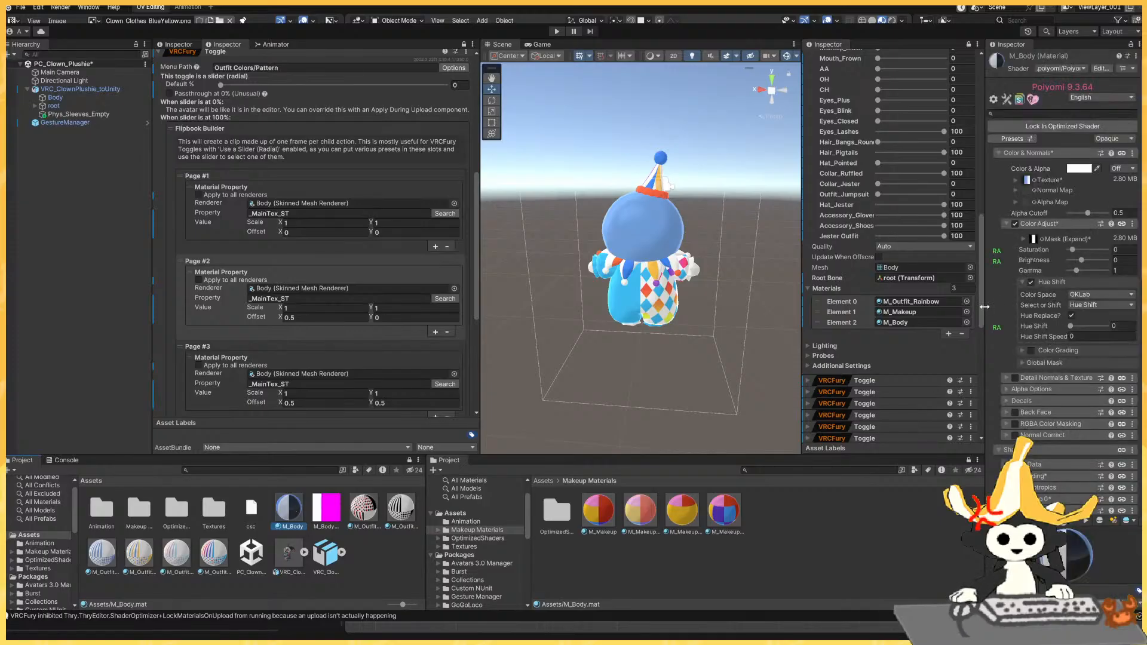
{"action": "left_click_drag", "start_coordinate": [984, 306], "coordinate": [898, 306]}
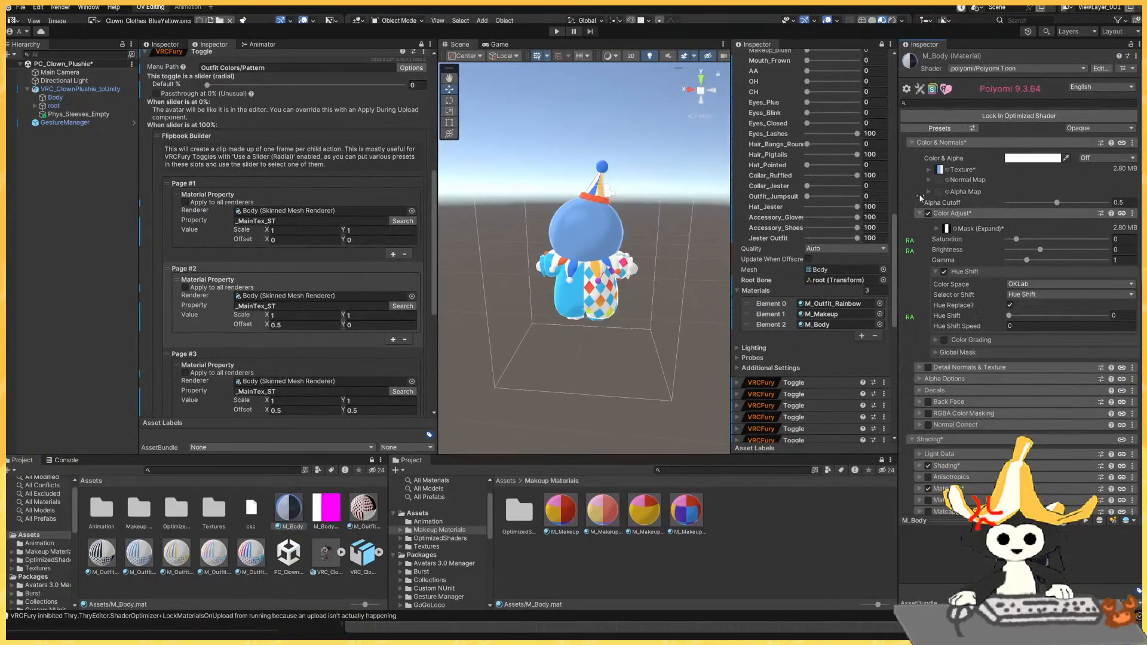
{"action": "left_click", "coordinate": [928, 169]}
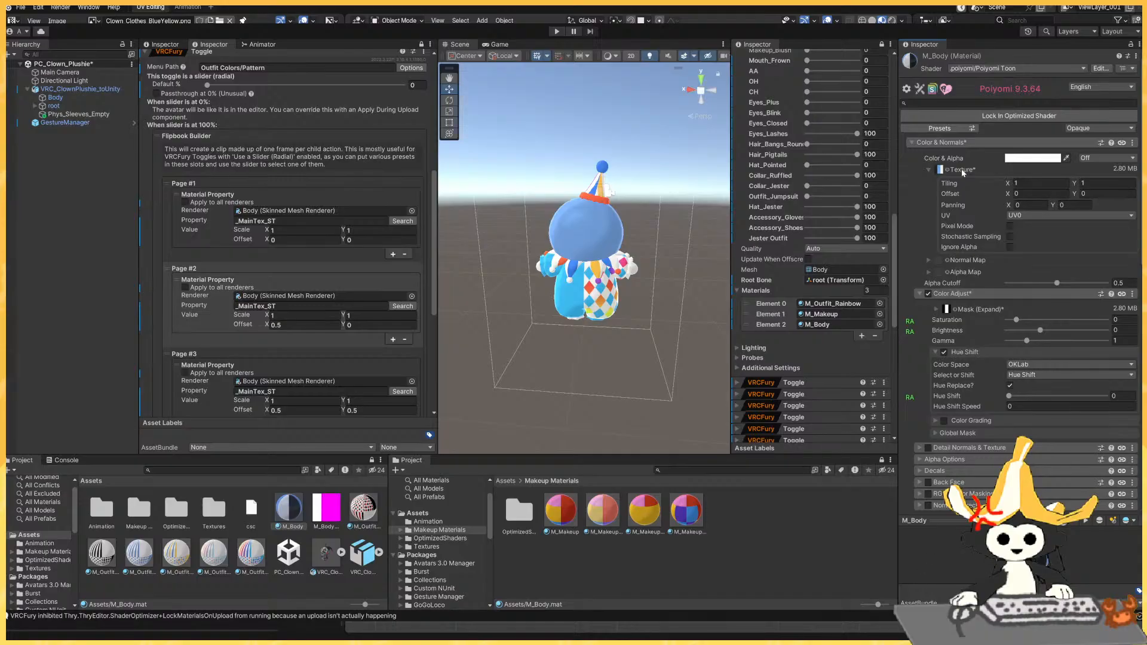
Try setting the main texture's UV channel to UV1 on M_Body, and undo the change.
{"action": "left_click", "coordinate": [1092, 217]}
{"action": "left_click", "coordinate": [1058, 236]}
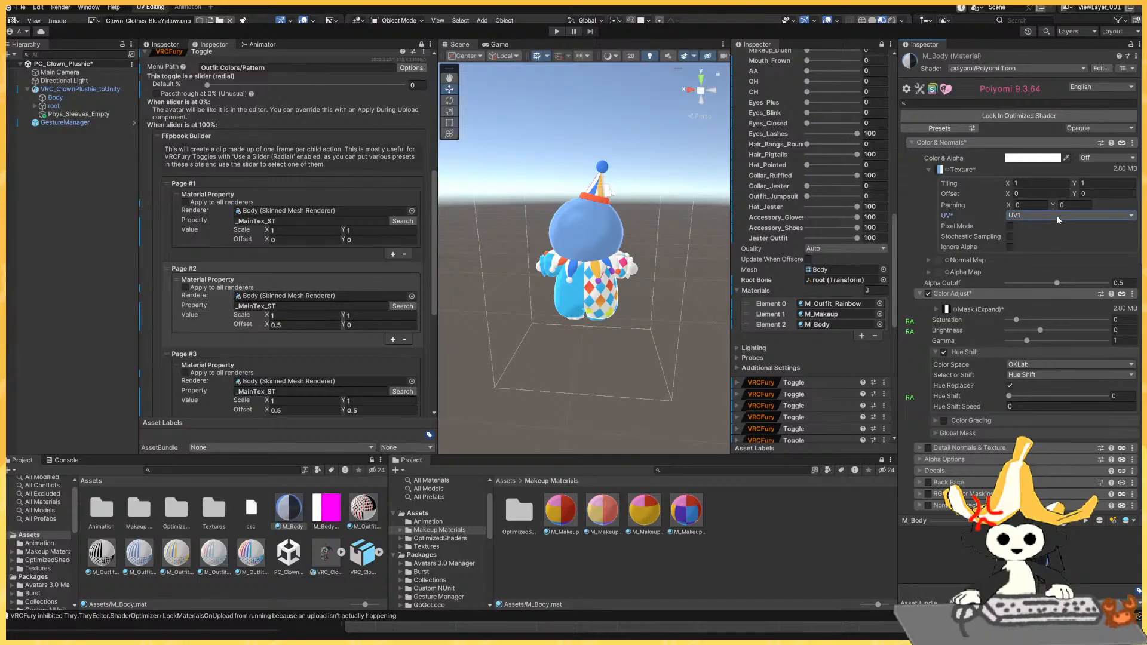
{"action": "key", "text": "ctrl+z"}
Bring the character's front into view and set the M_Body material's Alpha Cutoff to 0.
{"action": "right_click_drag", "start_coordinate": [610, 275], "coordinate": [416, 303]}
{"action": "key", "text": "w"}
{"action": "left_click_drag", "start_coordinate": [417, 303], "coordinate": [114, 282], "text": "alt"}
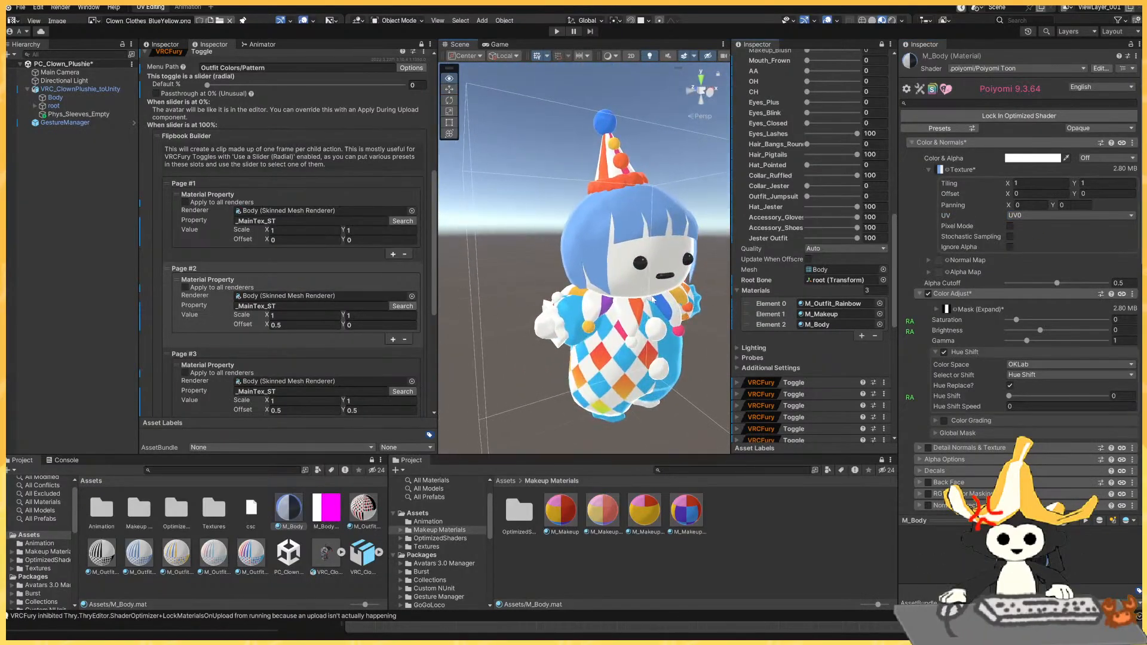
{"action": "left_click_drag", "start_coordinate": [676, 315], "coordinate": [588, 320], "text": "alt"}
{"action": "right_click_drag", "start_coordinate": [587, 321], "coordinate": [562, 334]}
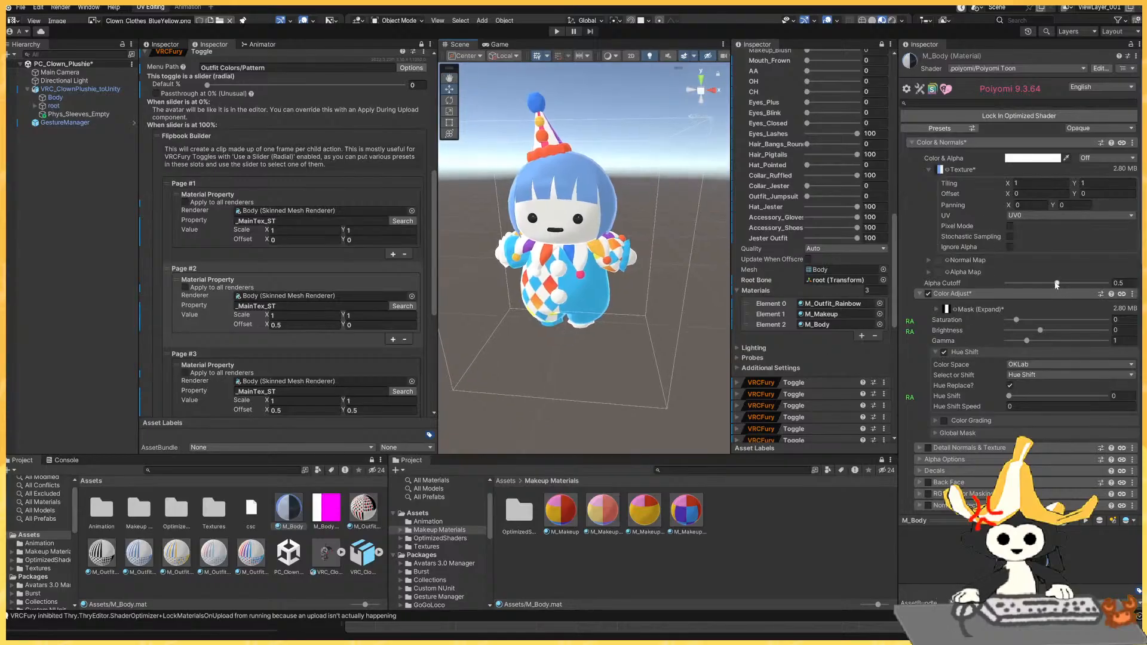
{"action": "left_click_drag", "start_coordinate": [1057, 286], "coordinate": [947, 271]}
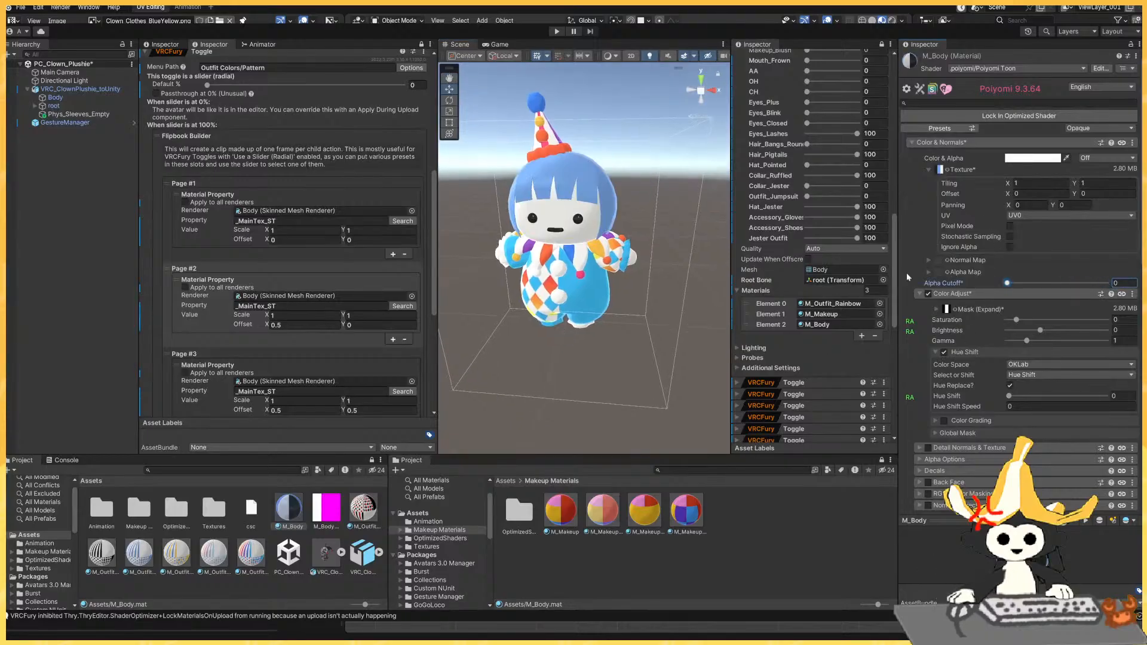
Review the M_Body shader settings and lock the material in its optimized shader.
{"action": "scroll", "coordinate": [963, 325], "scroll_direction": "down", "scroll_amount": 2}
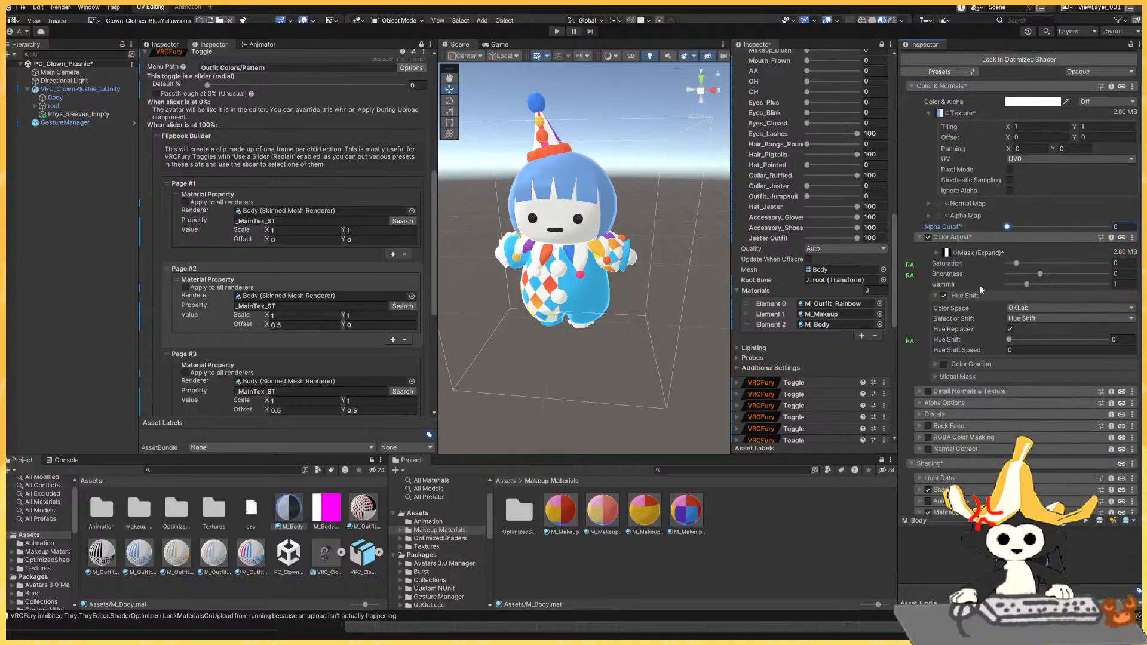
{"action": "scroll", "coordinate": [951, 263], "scroll_direction": "up", "scroll_amount": 2}
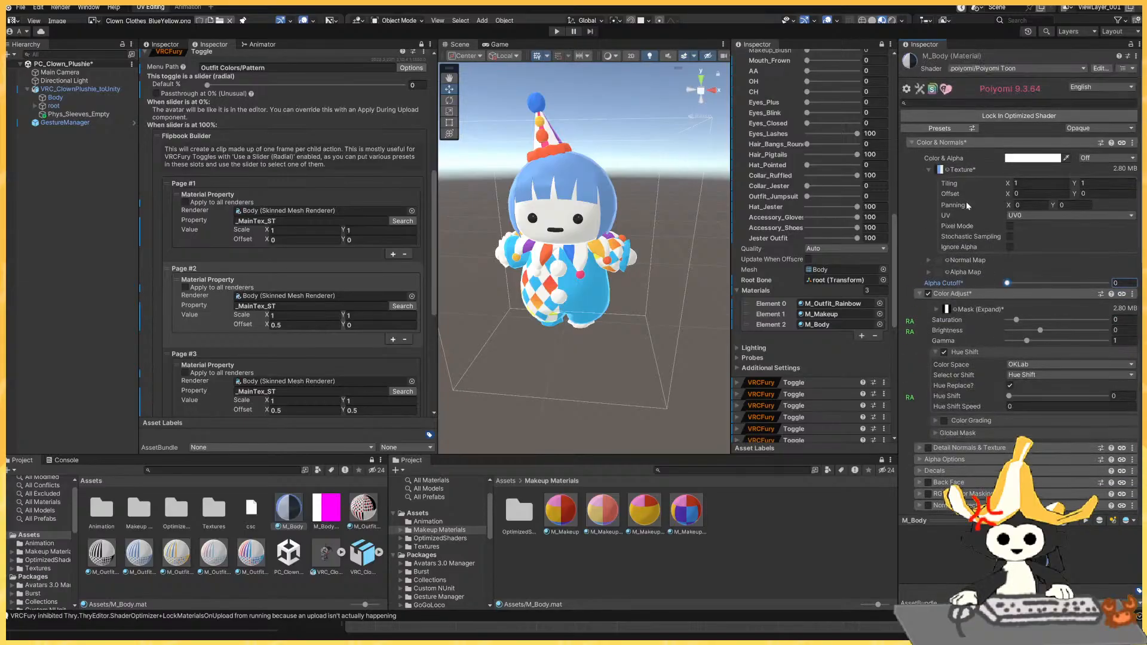
{"action": "scroll", "coordinate": [1014, 404], "scroll_direction": "down", "scroll_amount": 6}
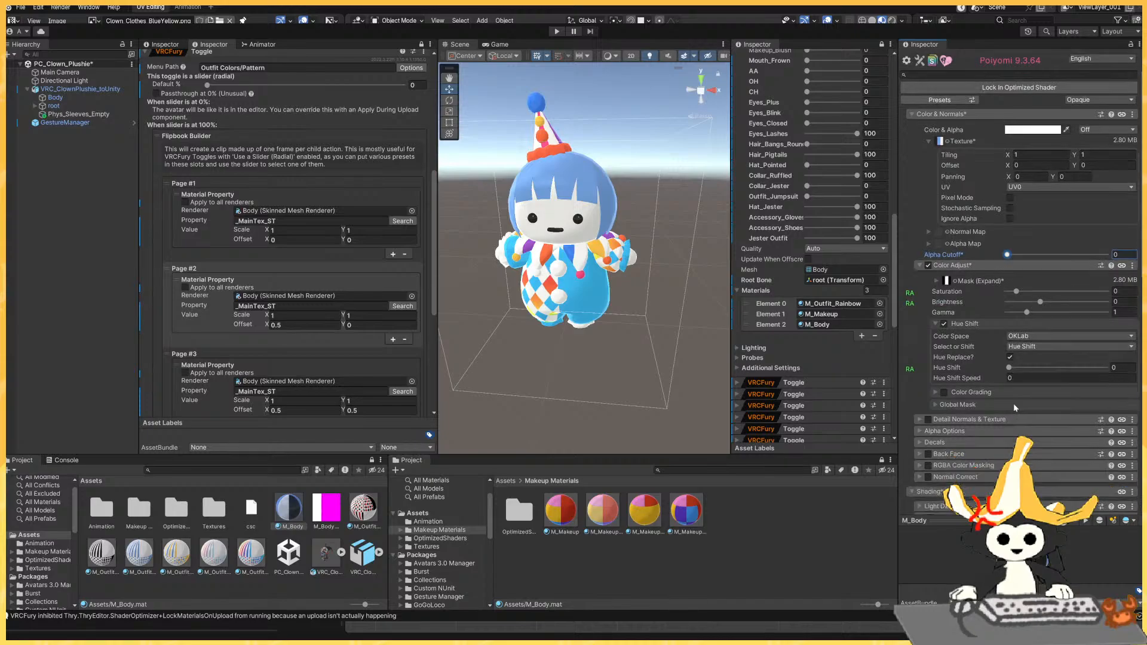
{"action": "scroll", "coordinate": [1016, 392], "scroll_direction": "up", "scroll_amount": 6}
{"action": "left_click", "coordinate": [1037, 117]}
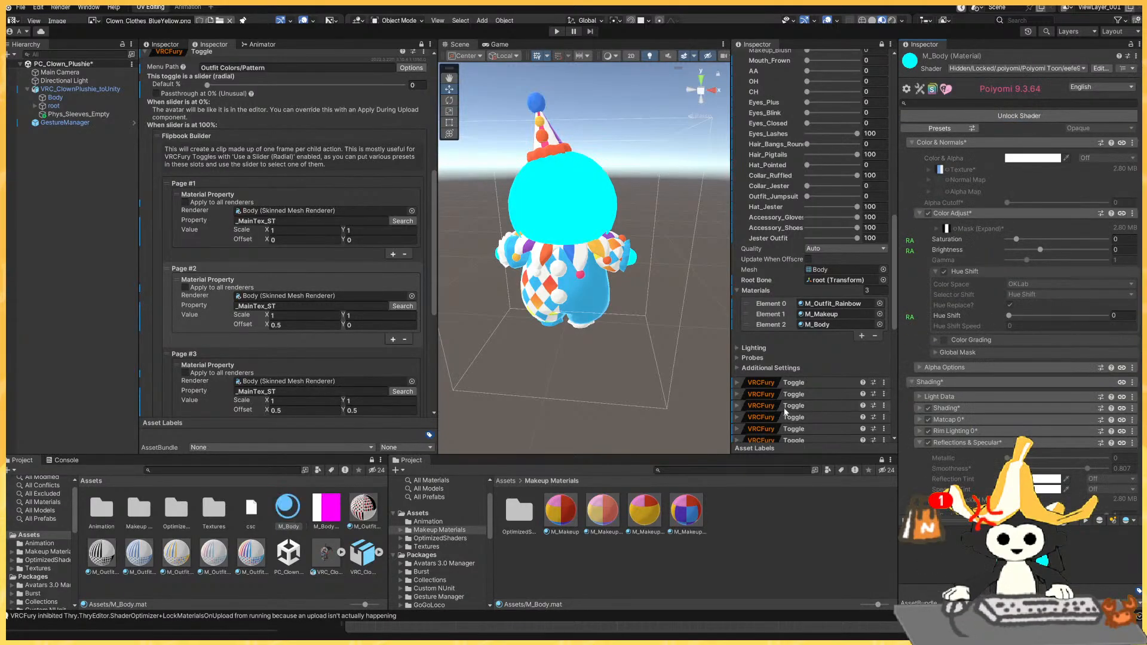
Delete the M_Body_MochieMetallicMaps texture and unlock the M_Body material's shader.
{"action": "left_click", "coordinate": [330, 513]}
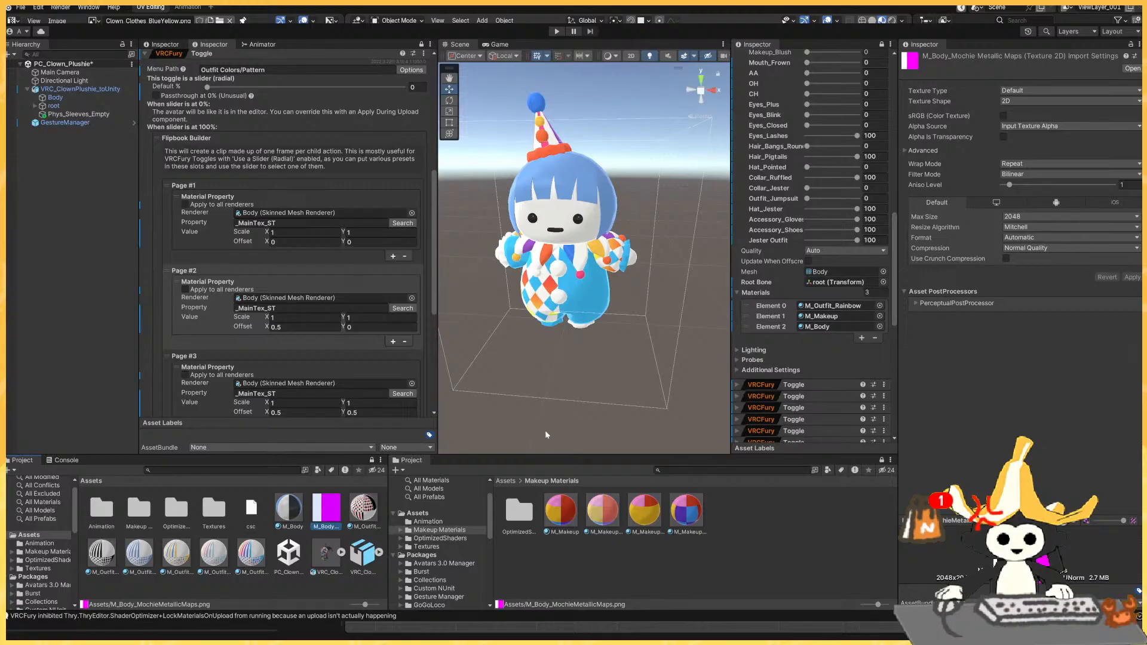
{"action": "key", "text": "Delete"}
{"action": "left_click", "coordinate": [297, 509]}
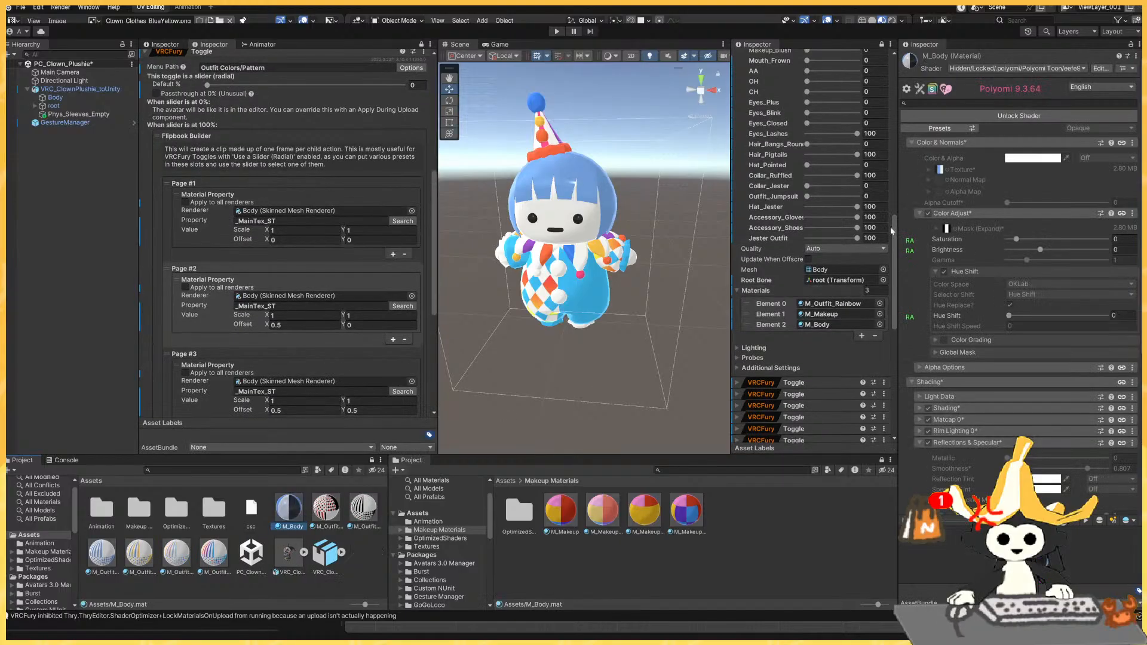
{"action": "left_click", "coordinate": [1020, 115]}
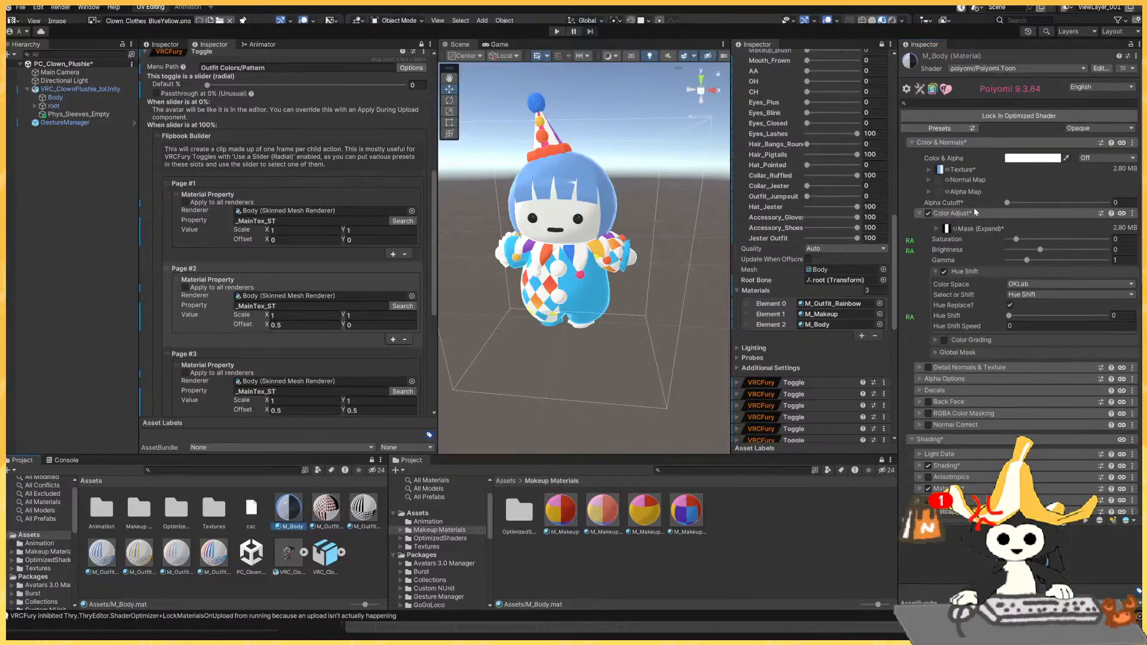
Expand the packed maps in M_Body's Reflections & Specular section and set Smoothness to 0.814.
{"action": "scroll", "coordinate": [974, 207], "scroll_direction": "down", "scroll_amount": 2}
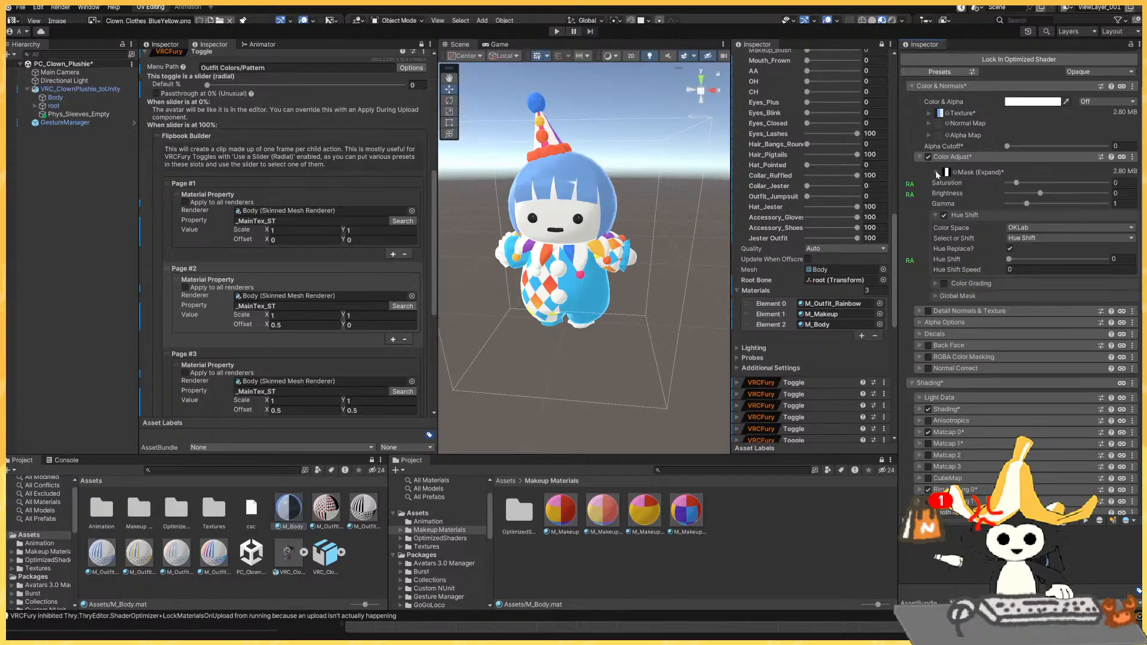
{"action": "scroll", "coordinate": [977, 284], "scroll_direction": "down", "scroll_amount": 5}
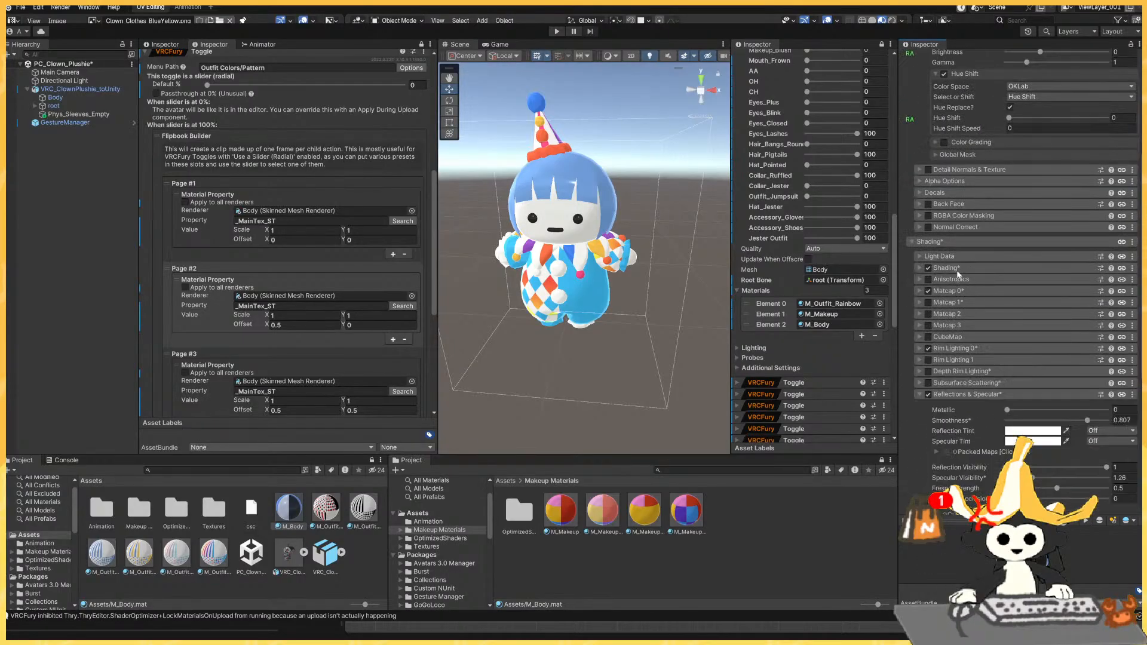
{"action": "left_click", "coordinate": [958, 274]}
{"action": "left_click", "coordinate": [961, 273]}
{"action": "scroll", "coordinate": [963, 298], "scroll_direction": "down", "scroll_amount": 3}
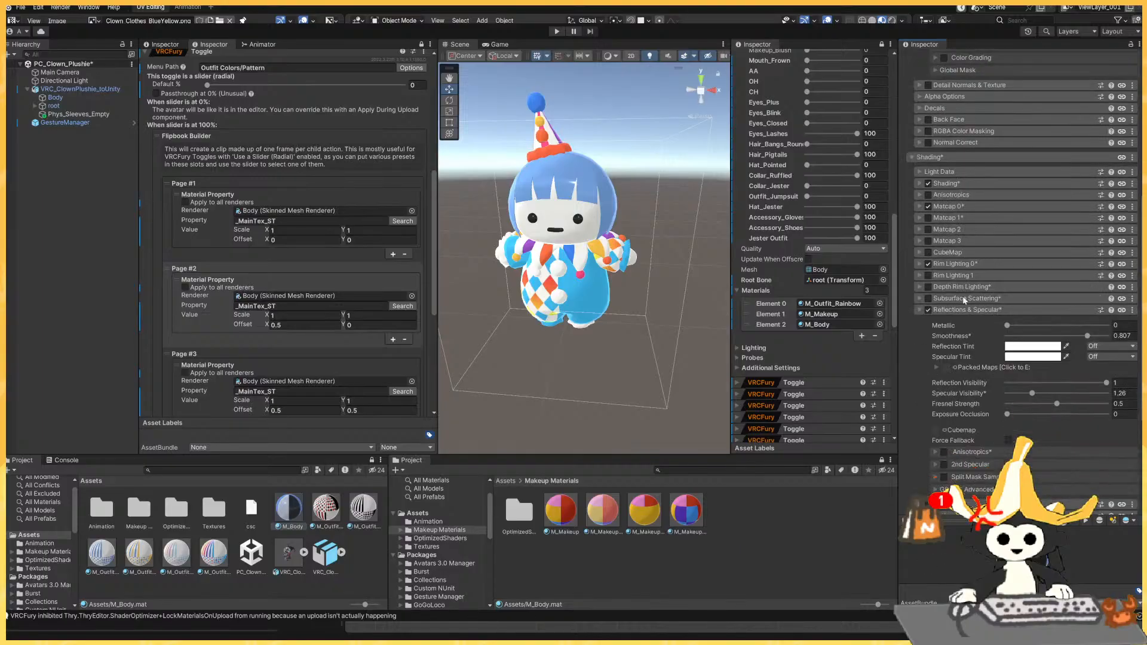
{"action": "scroll", "coordinate": [983, 305], "scroll_direction": "down", "scroll_amount": 2}
{"action": "scroll", "coordinate": [983, 308], "scroll_direction": "down", "scroll_amount": 1}
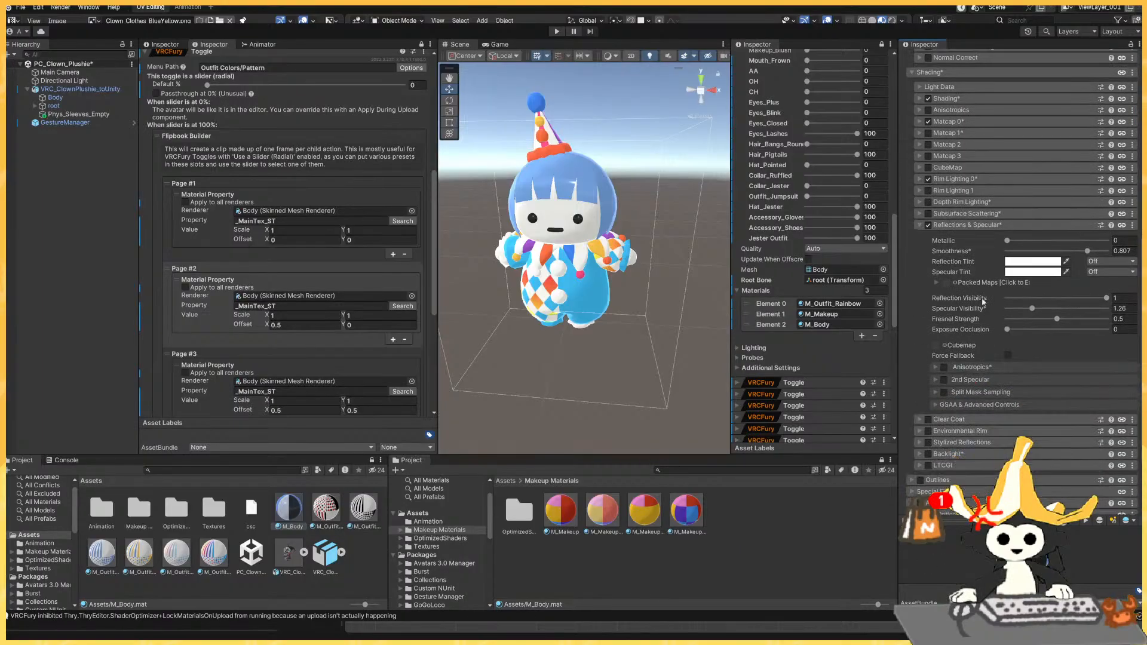
{"action": "left_click", "coordinate": [941, 284]}
{"action": "left_click_drag", "start_coordinate": [1077, 250], "coordinate": [1088, 251]}
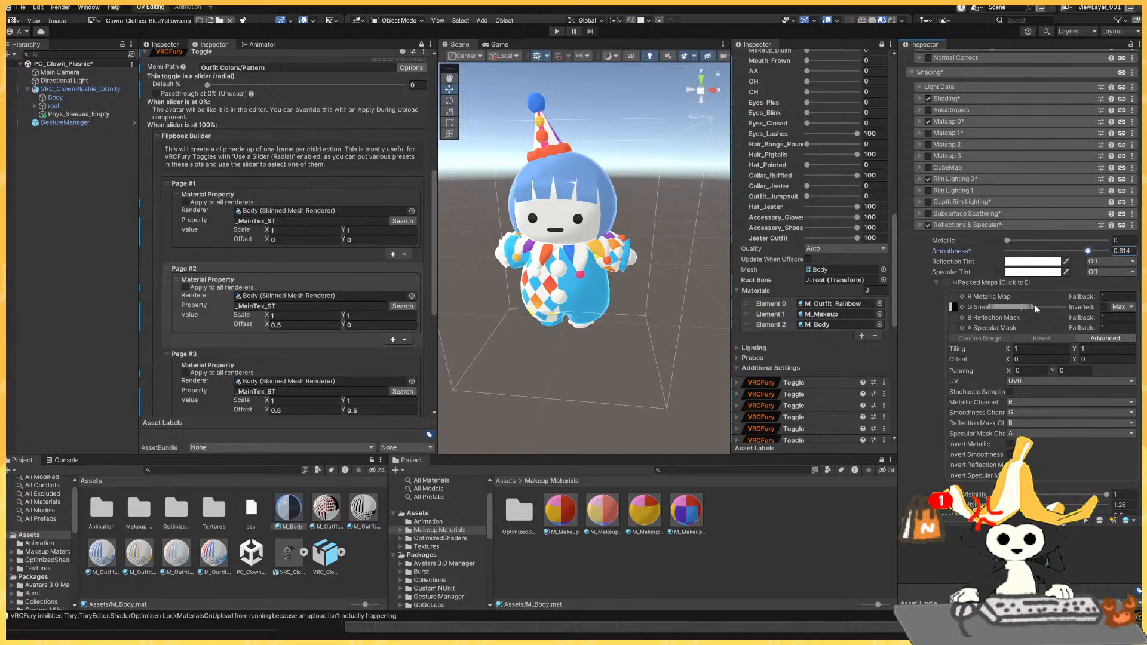
Raise the upper limit of the packed smoothness map's range, merge the packed maps, and start Play mode.
{"action": "mouse_move", "coordinate": [1033, 307]}
{"action": "left_mouse_down"}
{"action": "mouse_move", "coordinate": [1071, 300]}
{"action": "mouse_move", "coordinate": [1010, 307]}
{"action": "mouse_move", "coordinate": [1076, 308]}
{"action": "mouse_move", "coordinate": [1053, 307]}
{"action": "left_mouse_up"}
{"action": "left_click", "coordinate": [1000, 338]}
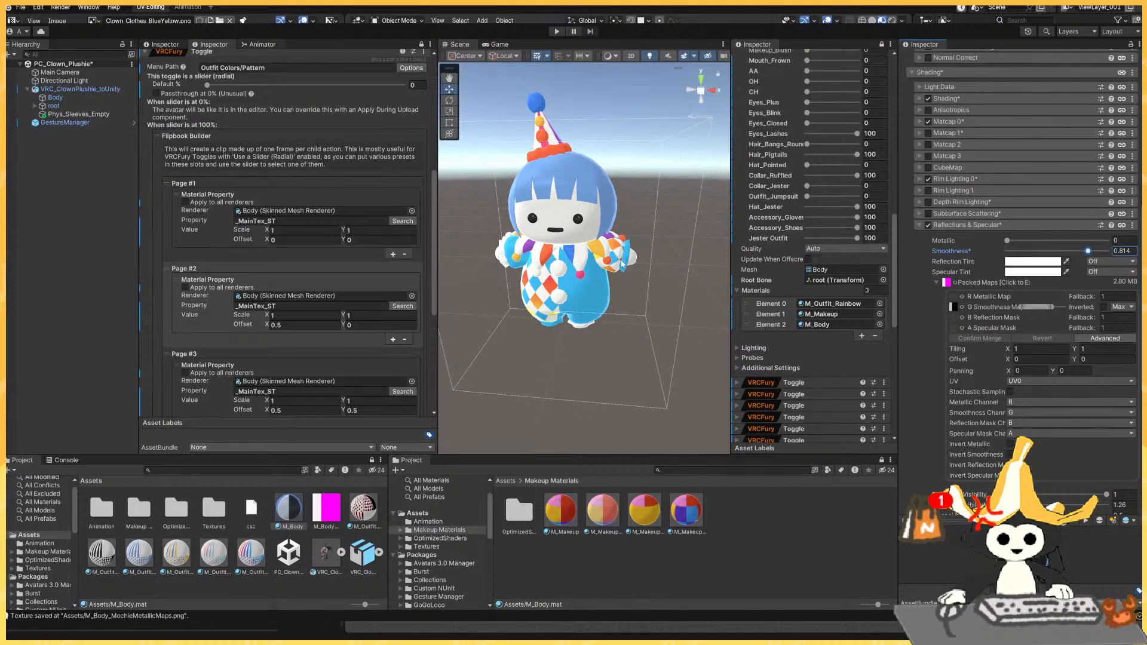
{"action": "left_click", "coordinate": [557, 31]}
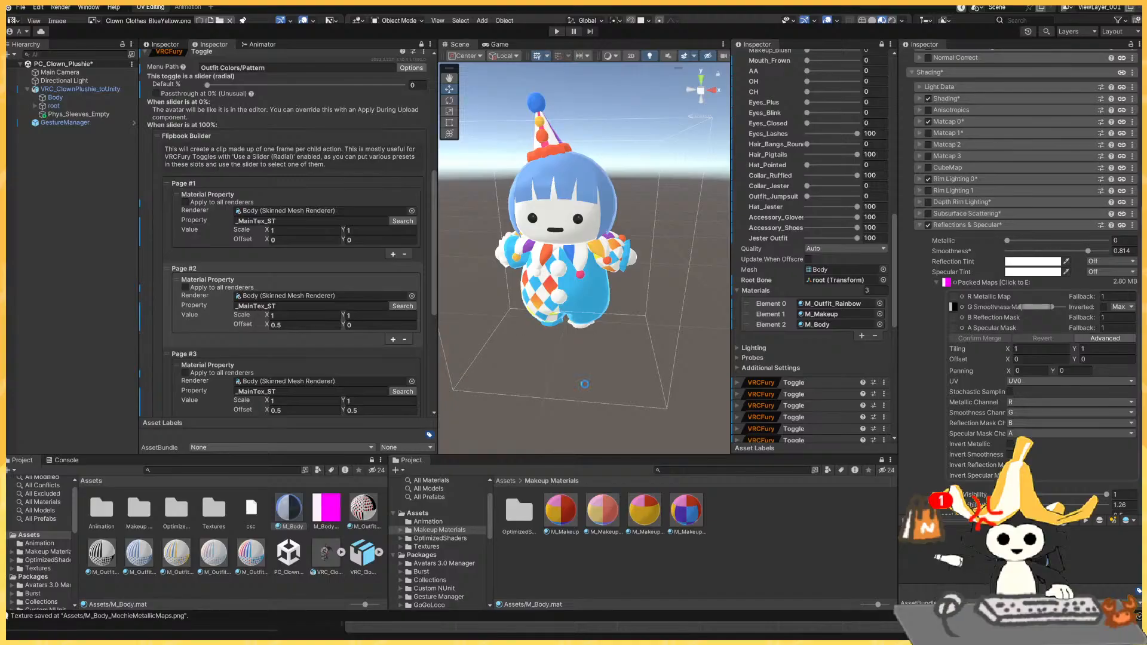
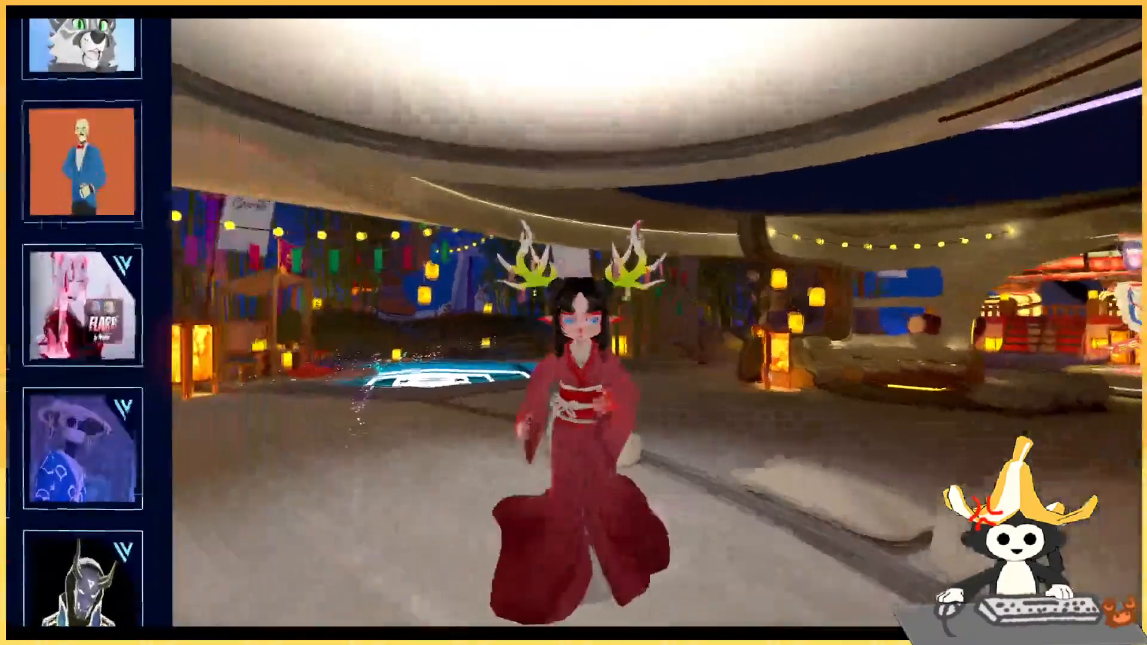
In VRChat, apply the VRC_ClownPlushie_toUnity avatar from the SDK Test Avatars and return to the world.
{"action": "key", "text": "Escape"}
{"action": "left_click", "coordinate": [673, 390]}
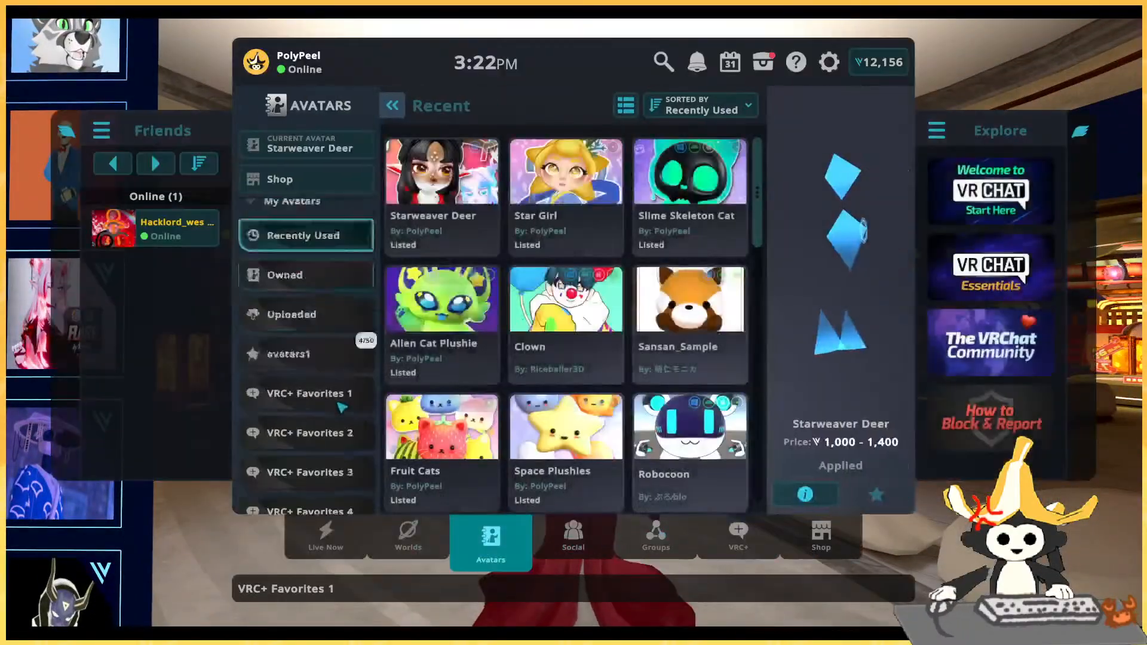
{"action": "left_click", "coordinate": [308, 488]}
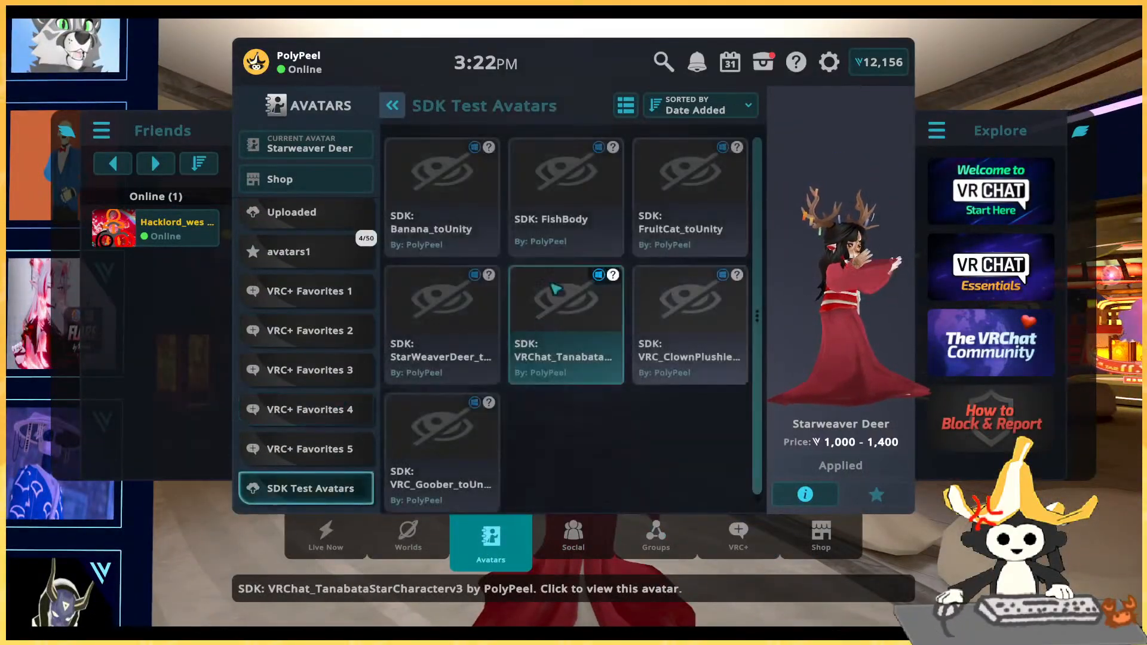
{"action": "left_click", "coordinate": [728, 333]}
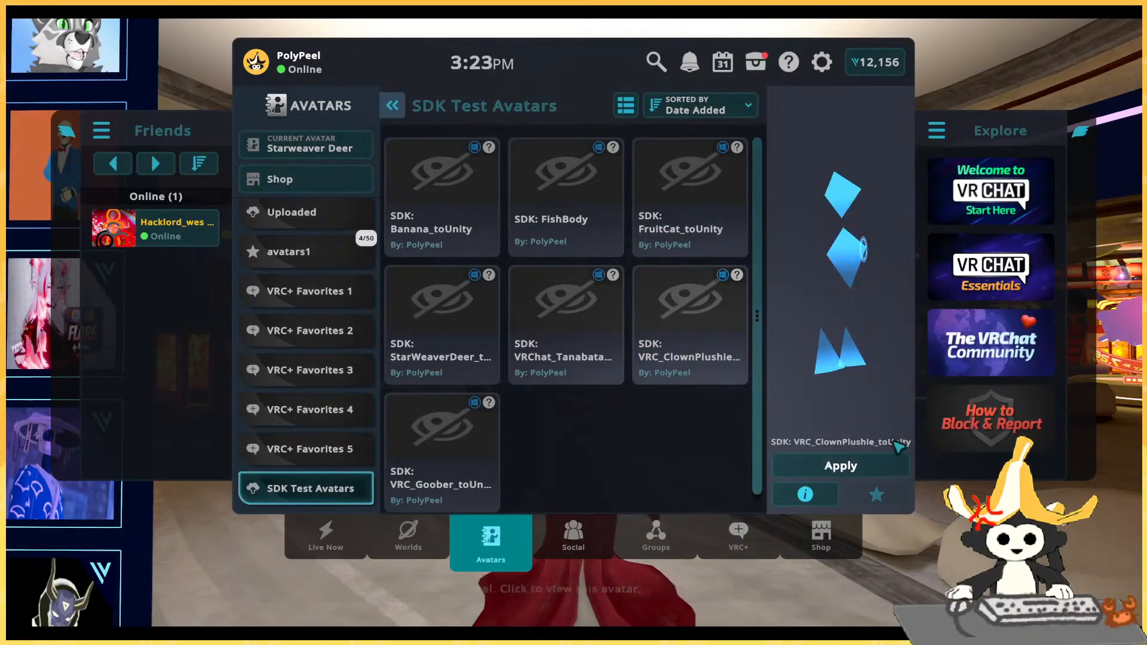
{"action": "left_click", "coordinate": [841, 466]}
{"action": "key", "text": "Escape"}
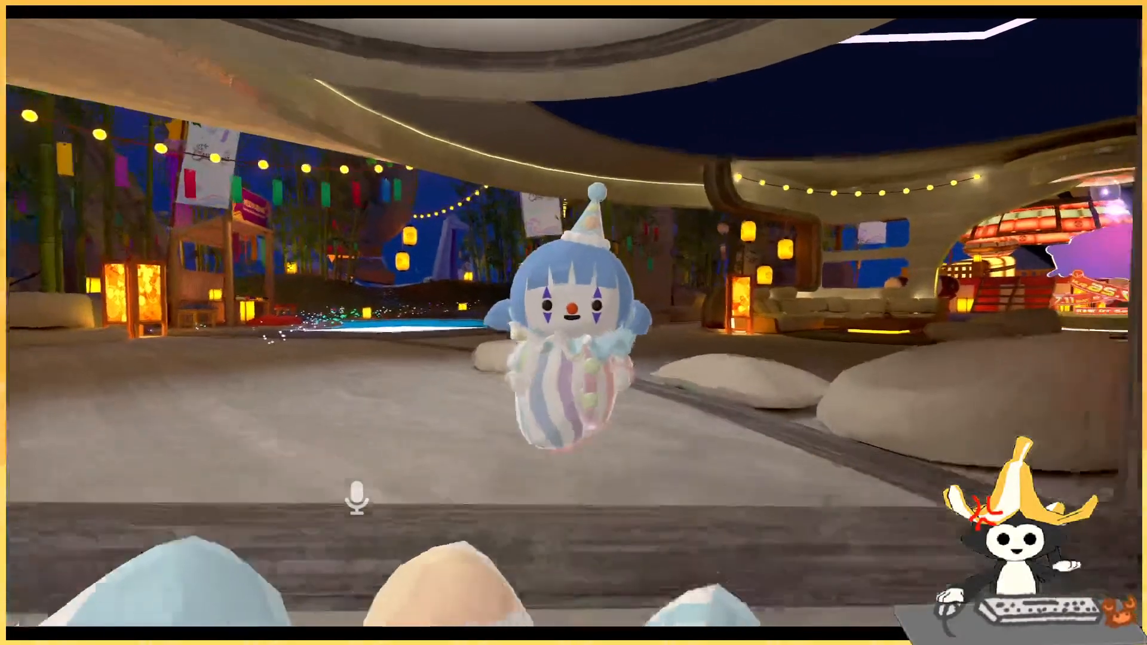
Walk toward and away from the mirror to examine how the clown avatar looks and moves.
{"action": "key", "text": "w"}
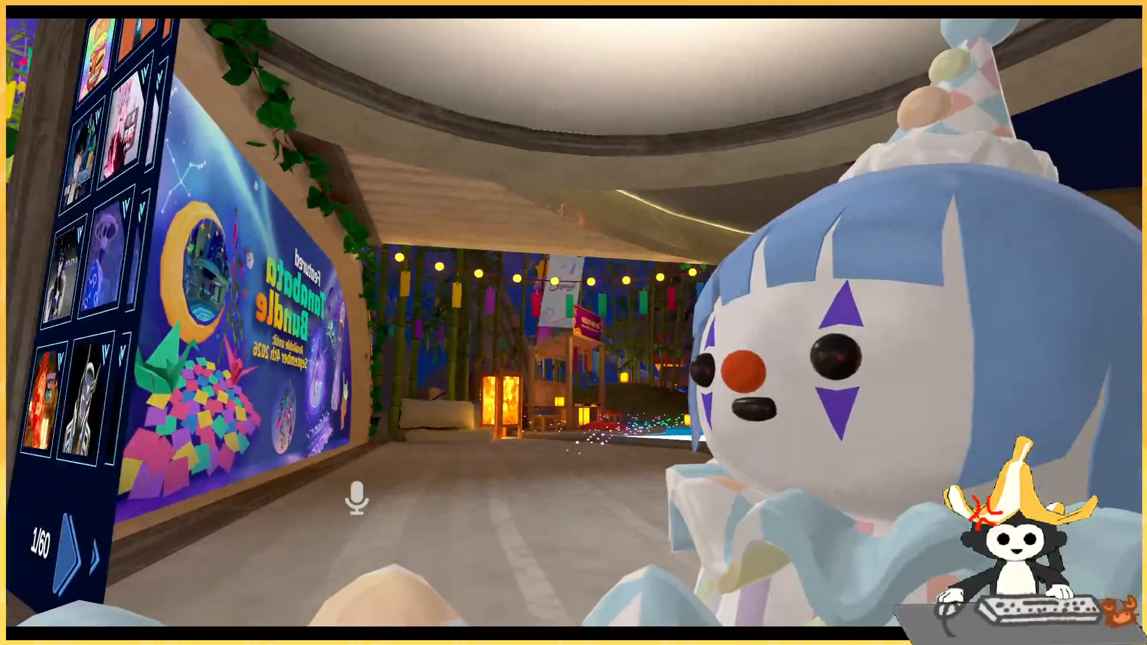
{"action": "key", "text": "s"}
{"action": "key", "text": "w"}
{"action": "key", "text": "s"}
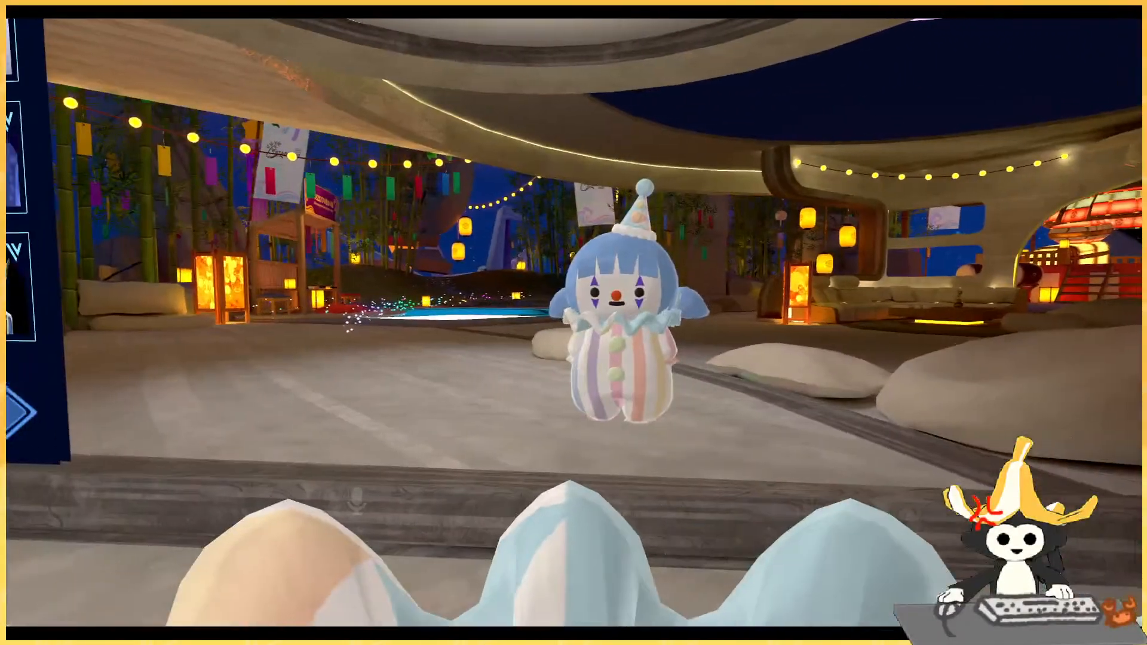
{"action": "key", "text": "w"}
{"action": "key", "text": "s"}
{"action": "key", "text": "w"}
Set the avatar's outfit Pattern to 50% in its Outfit Colors expressions.
{"action": "key", "text": "r"}
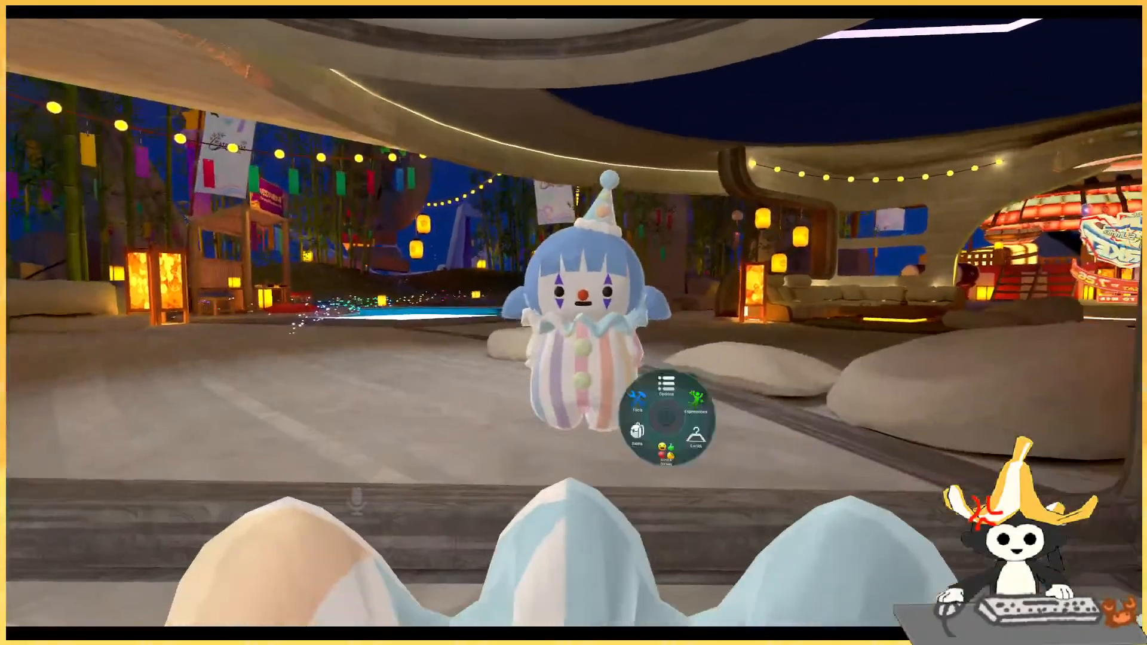
{"action": "left_click", "coordinate": [690, 402]}
{"action": "left_click", "coordinate": [697, 485]}
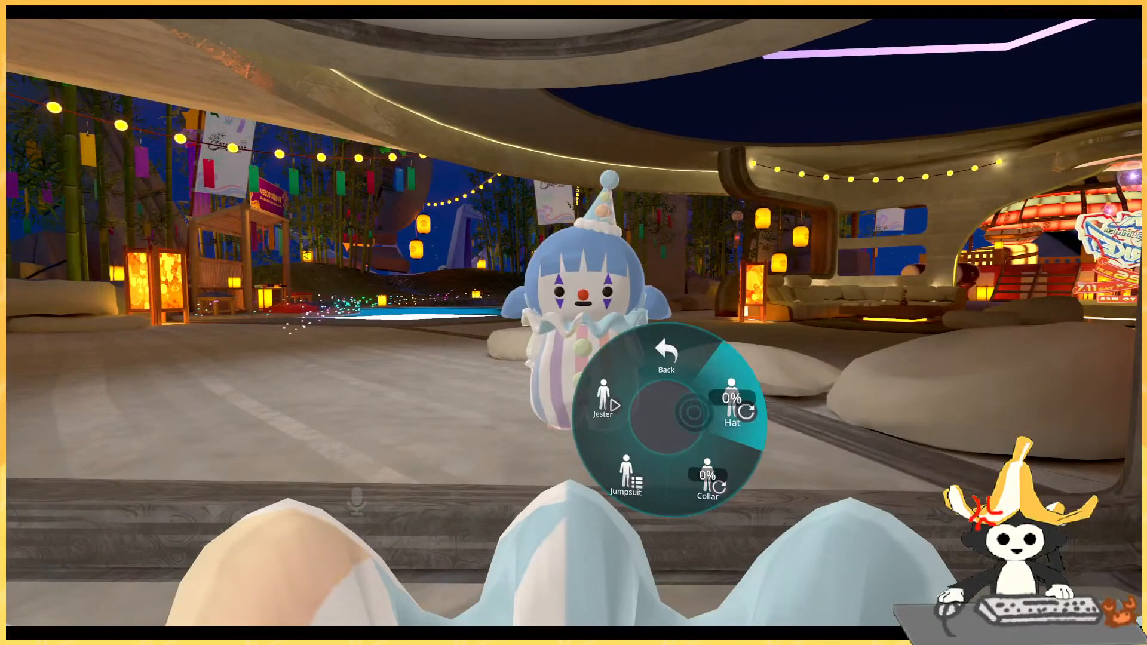
{"action": "left_click", "coordinate": [667, 354]}
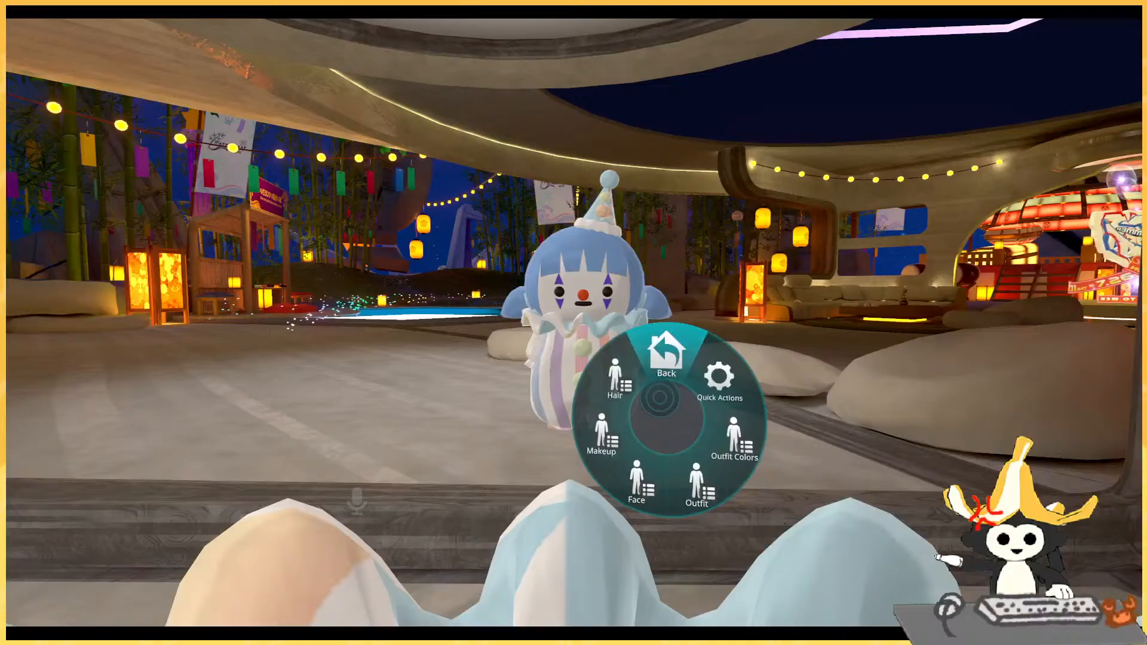
{"action": "left_click", "coordinate": [636, 482]}
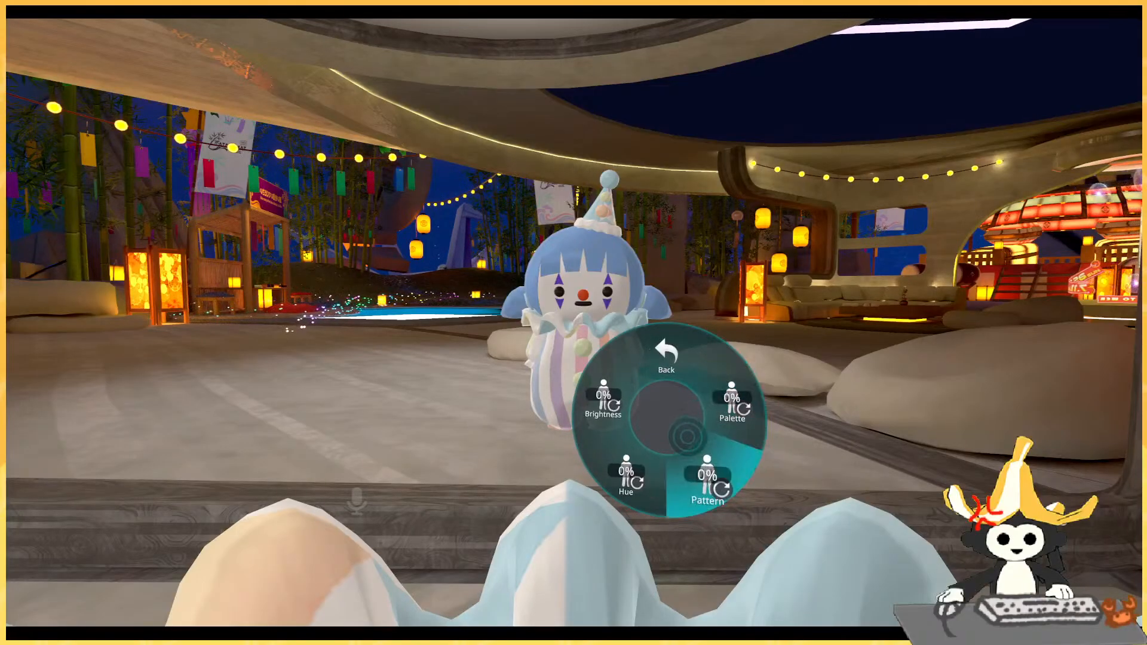
{"action": "left_click", "coordinate": [687, 437]}
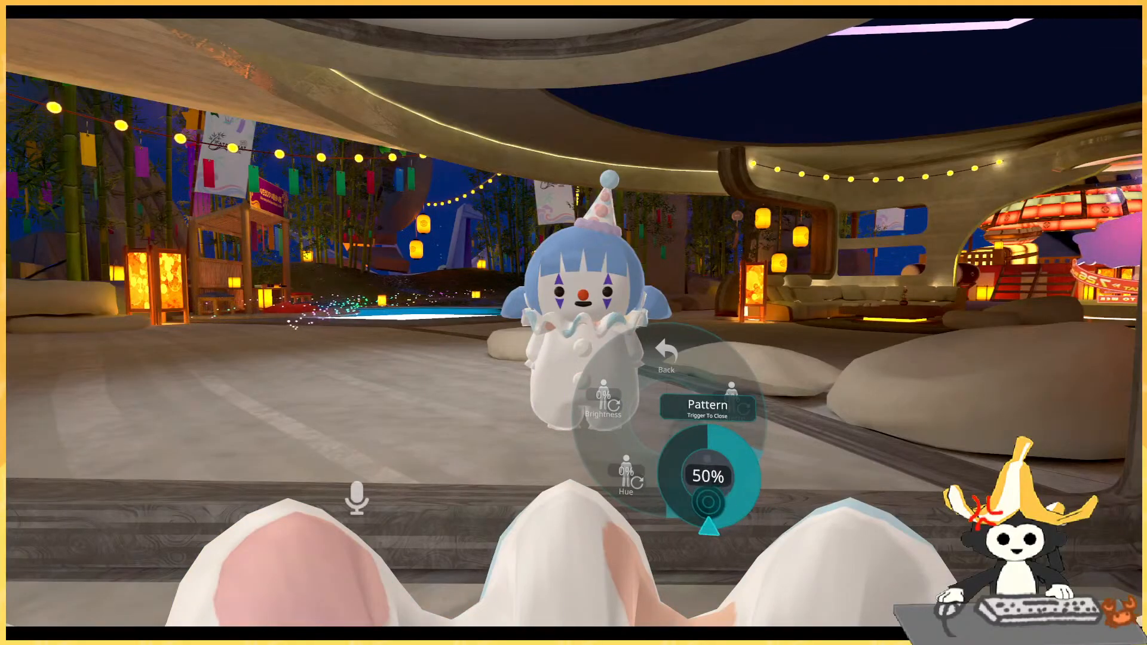
{"action": "left_click", "coordinate": [709, 476]}
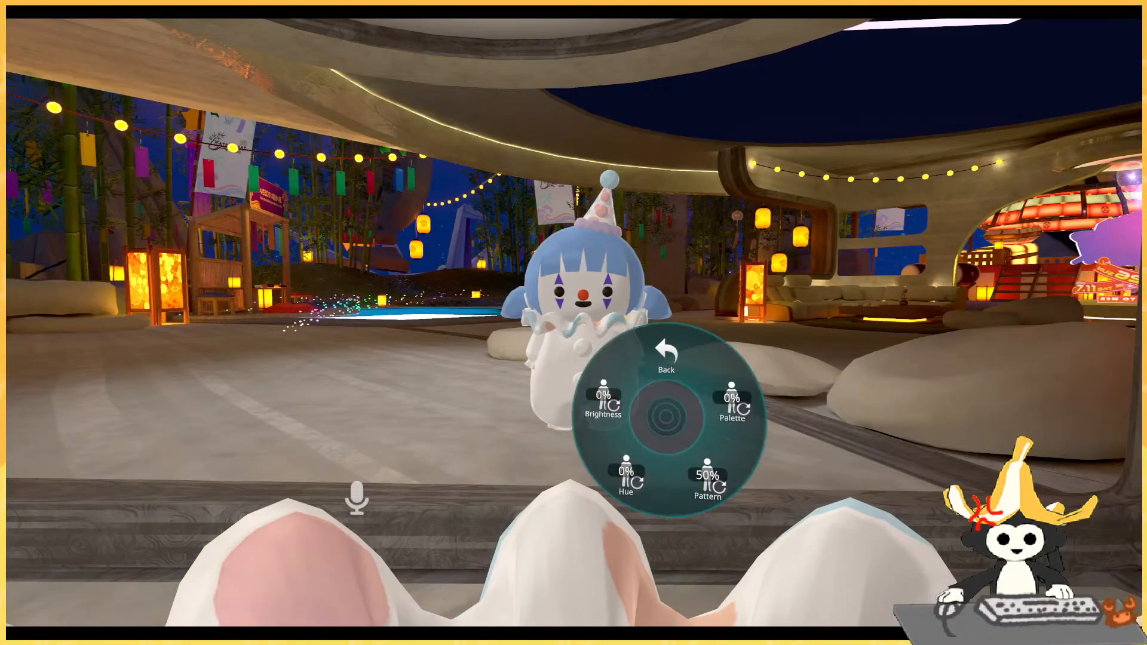
Walk toward and back from the mirror to examine the plain white outfit pattern on the clown avatar.
{"action": "key", "text": "r"}
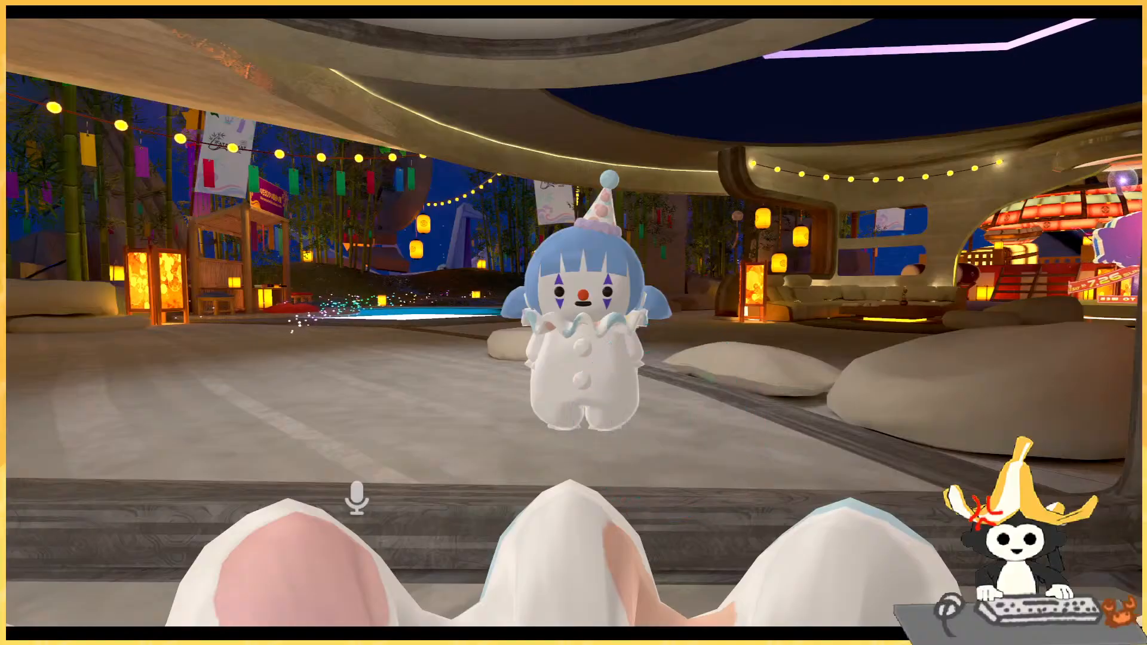
{"action": "key", "text": "w"}
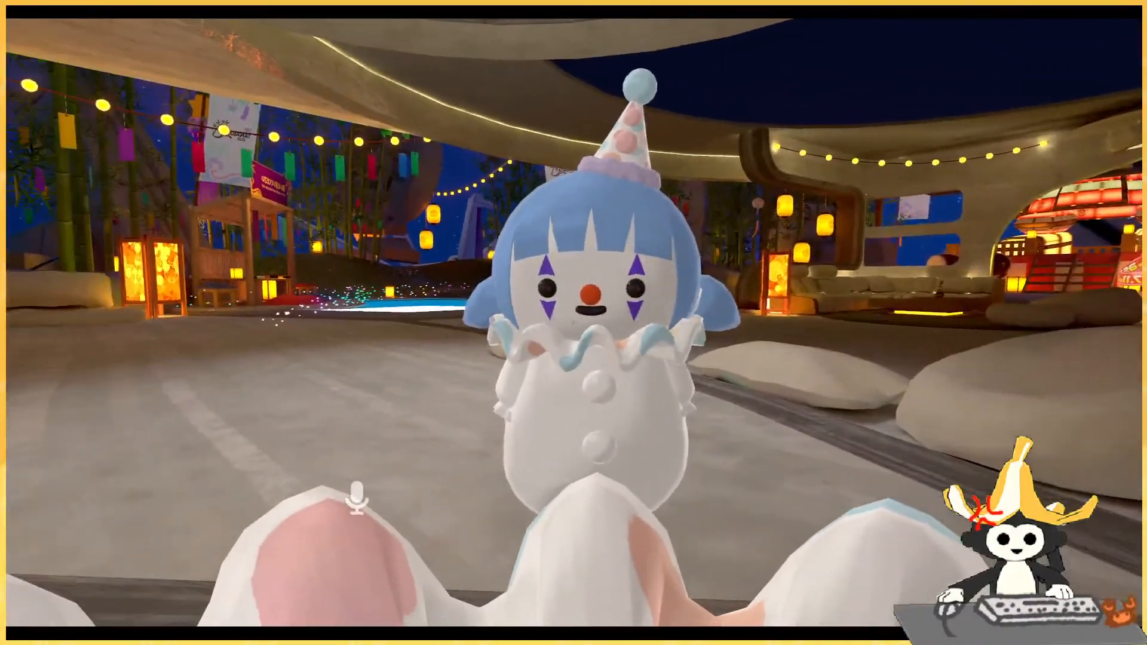
{"action": "key", "text": "s"}
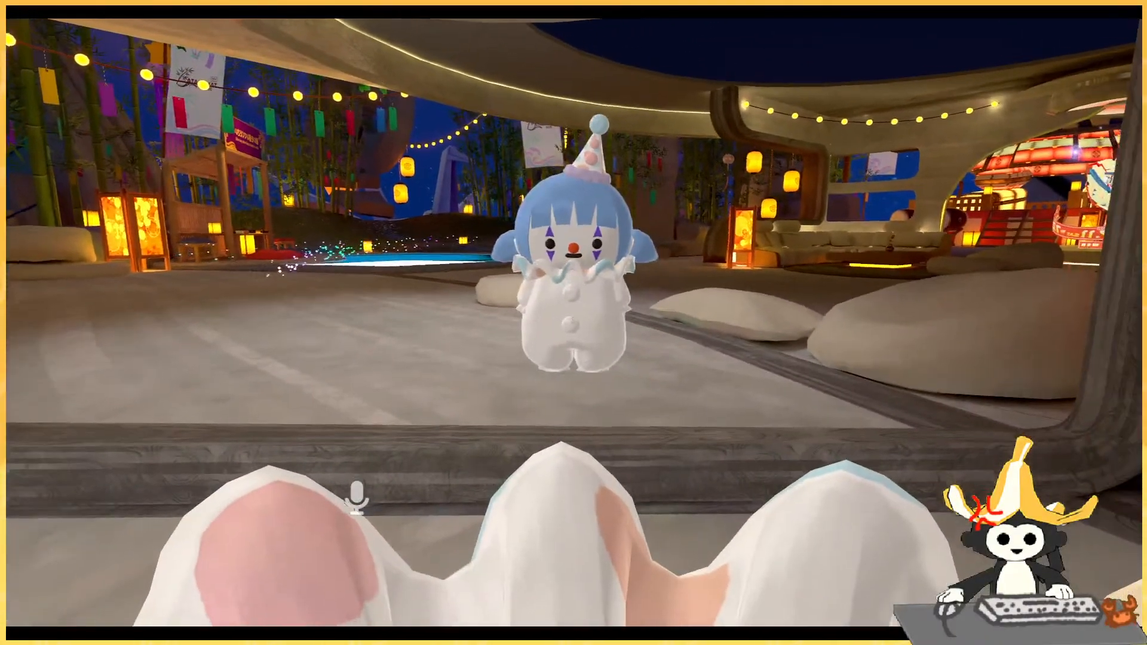
Try the outfit's other patterns in the Outfit Colors expressions and leave Pattern at 17%.
{"action": "key", "text": "r"}
{"action": "left_click", "coordinate": [709, 476]}
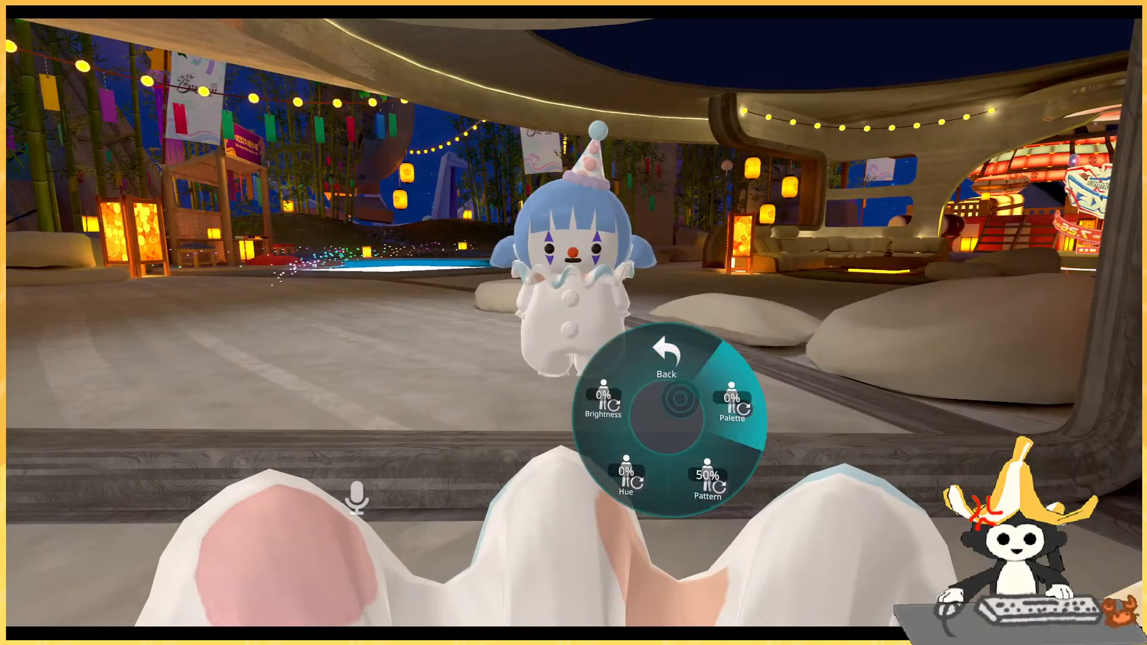
{"action": "left_click", "coordinate": [732, 399]}
{"action": "left_click", "coordinate": [732, 399]}
{"action": "left_click", "coordinate": [709, 476]}
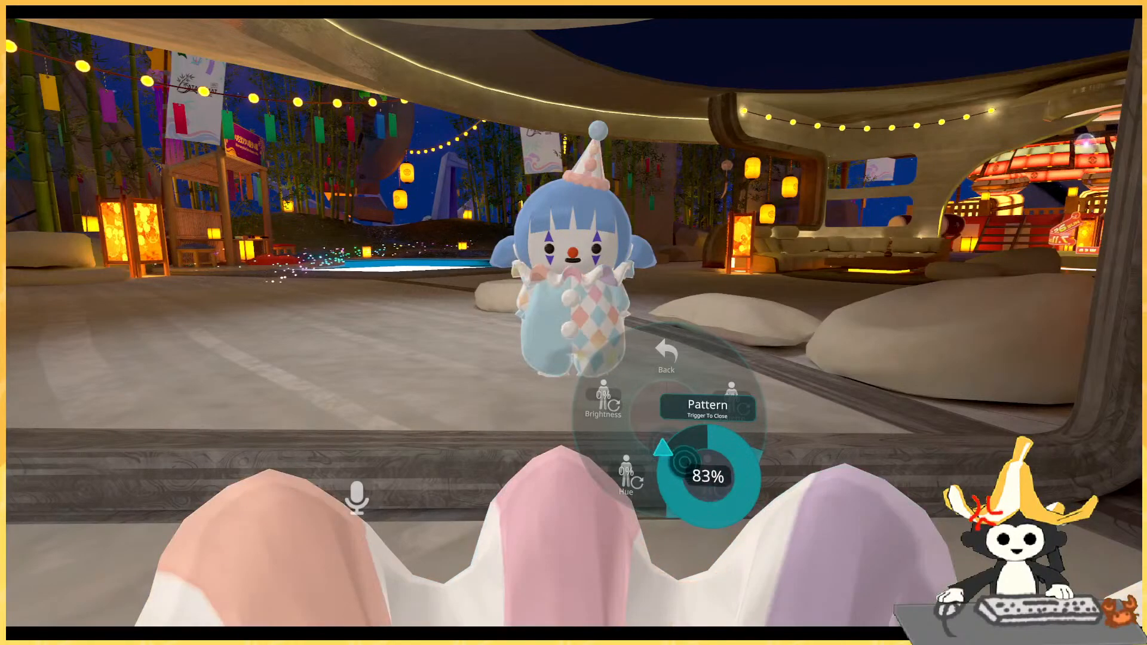
{"action": "left_click", "coordinate": [732, 463]}
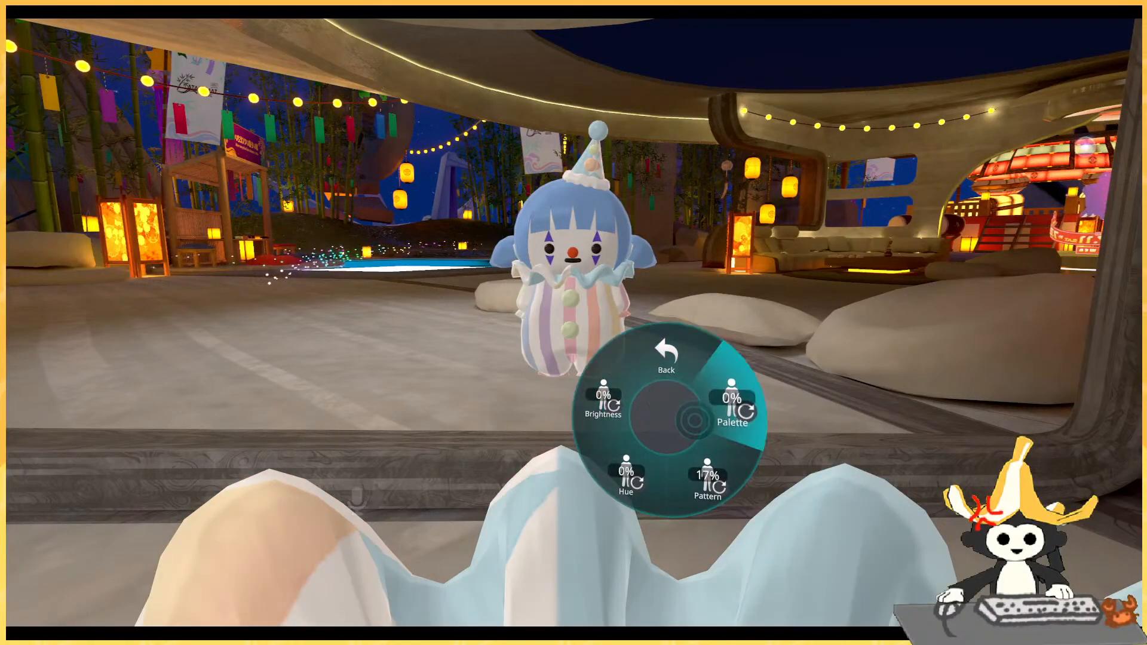
{"action": "key", "text": "r"}
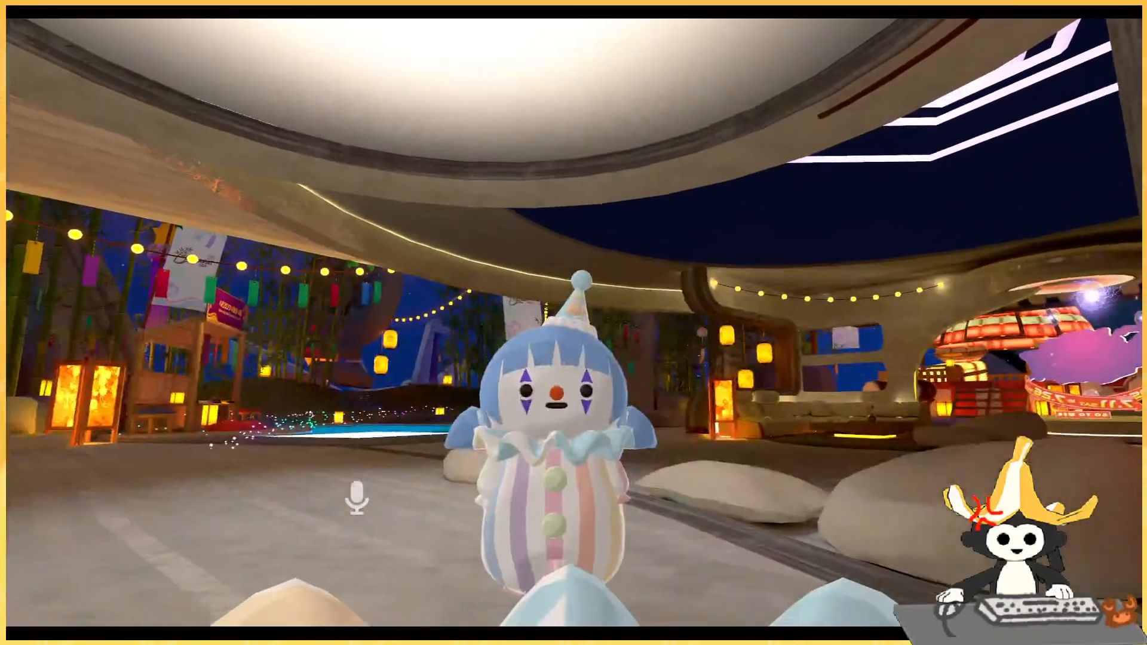
{"action": "key", "text": "Escape"}
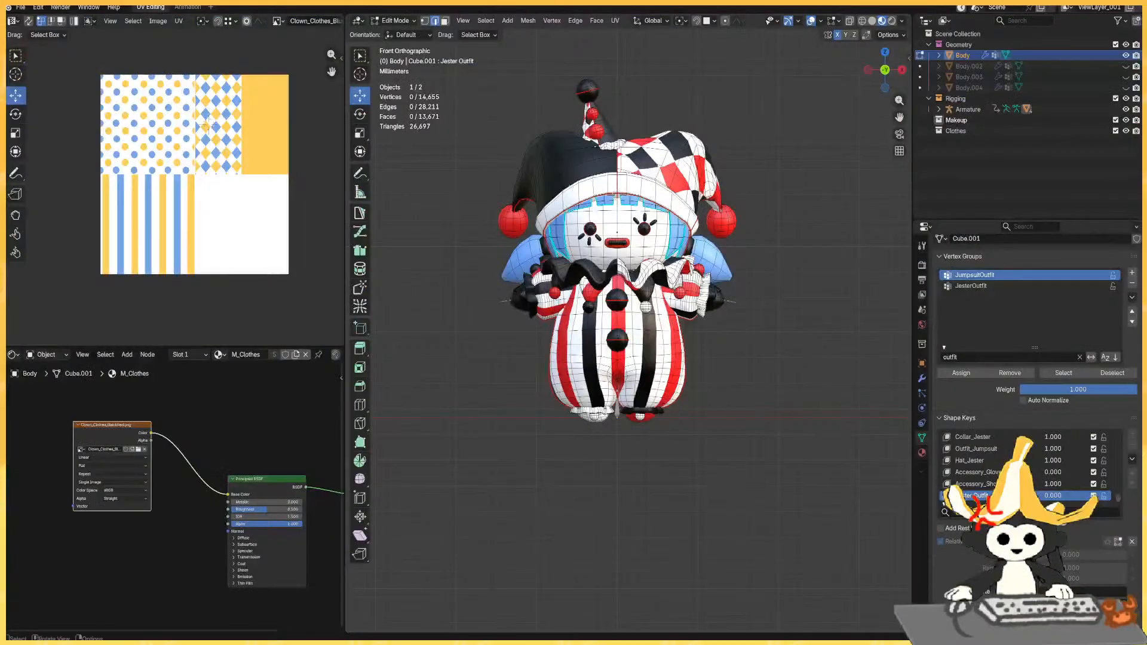
{"action": "left_click", "coordinate": [1054, 472]}
{"action": "key", "text": "Escape"}
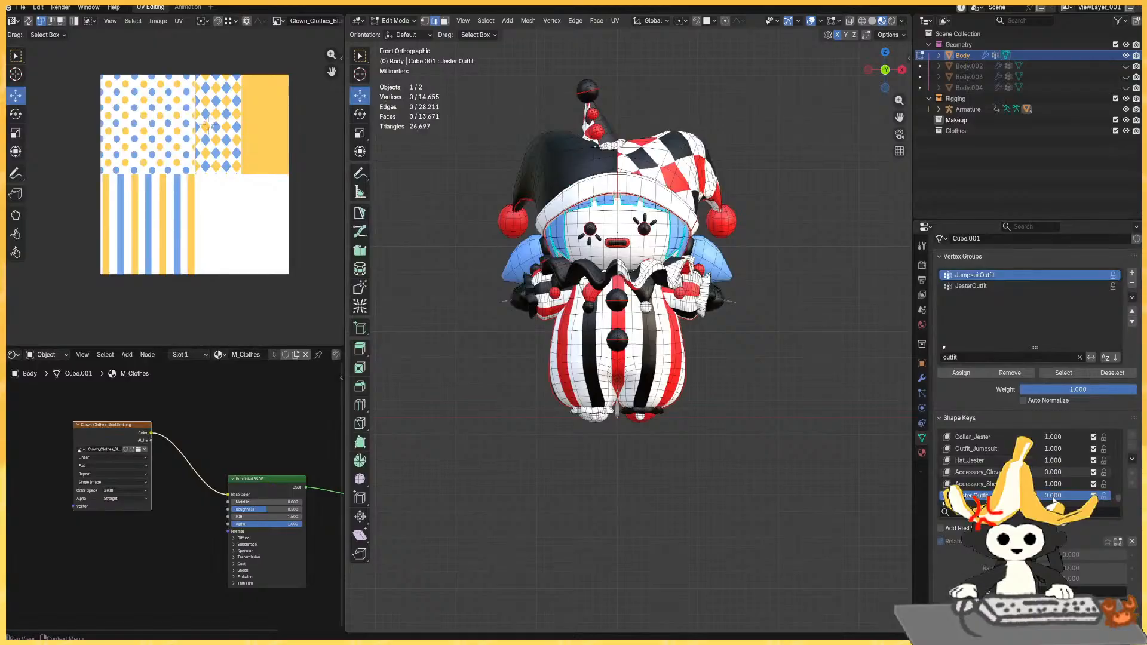
{"action": "left_click", "coordinate": [1039, 461]}
{"action": "key", "text": "Escape"}
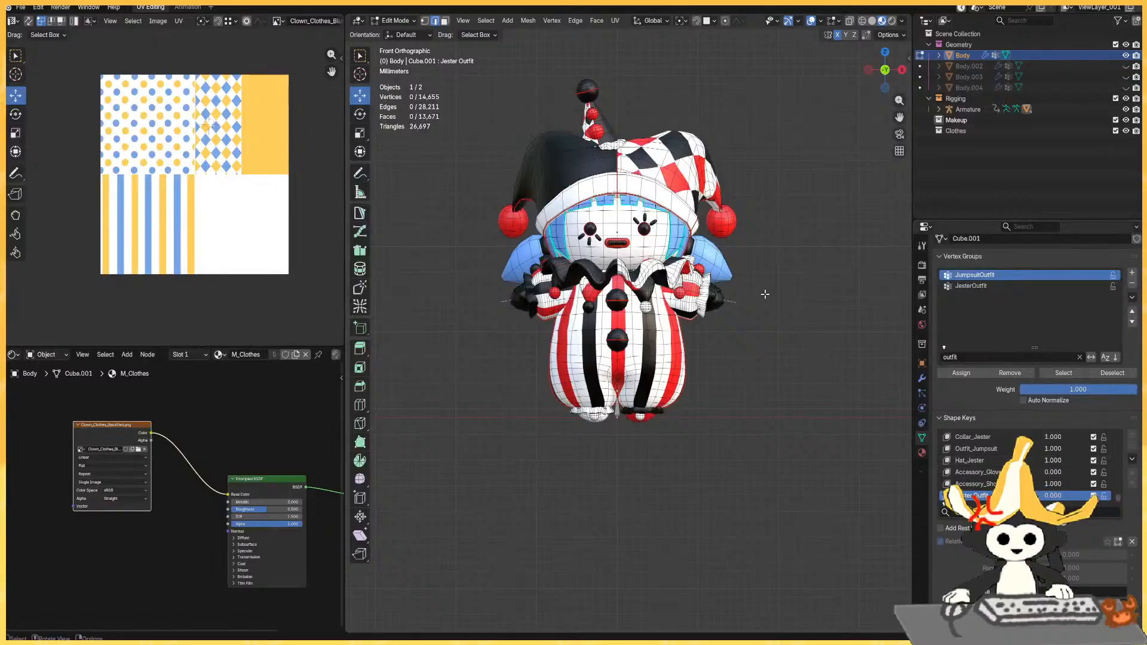
In Blender, isolate the Body mesh's M_Clothes faces by hiding all the others, and select all the remaining geometry.
{"action": "key", "text": "a"}
{"action": "key", "text": "alt+a"}
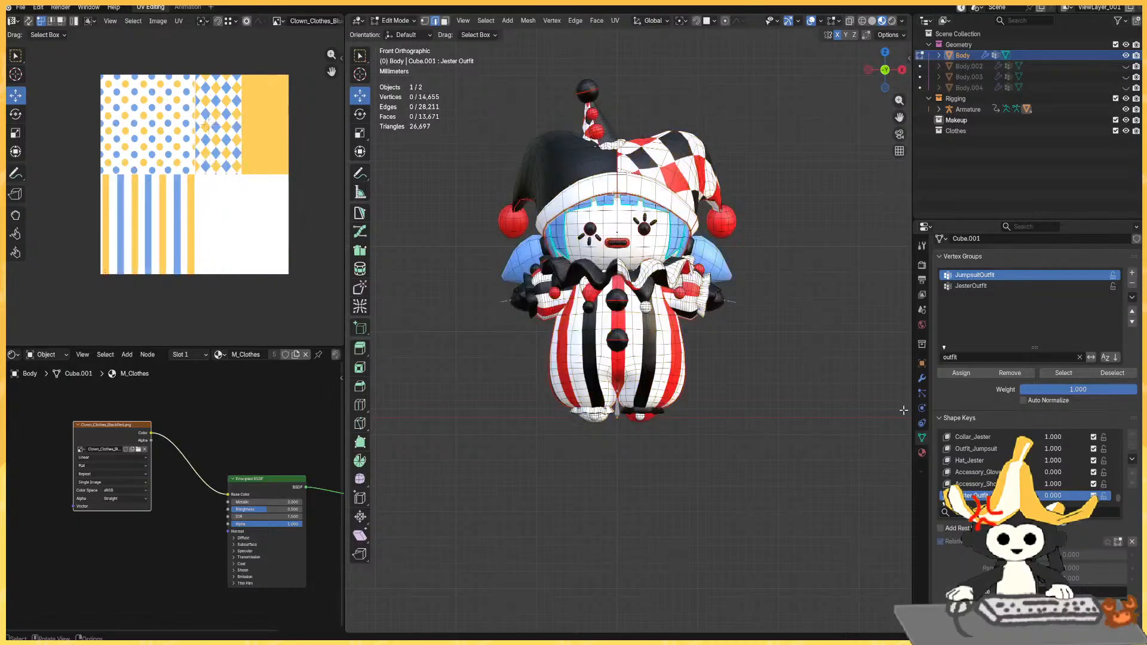
{"action": "left_click", "coordinate": [922, 453]}
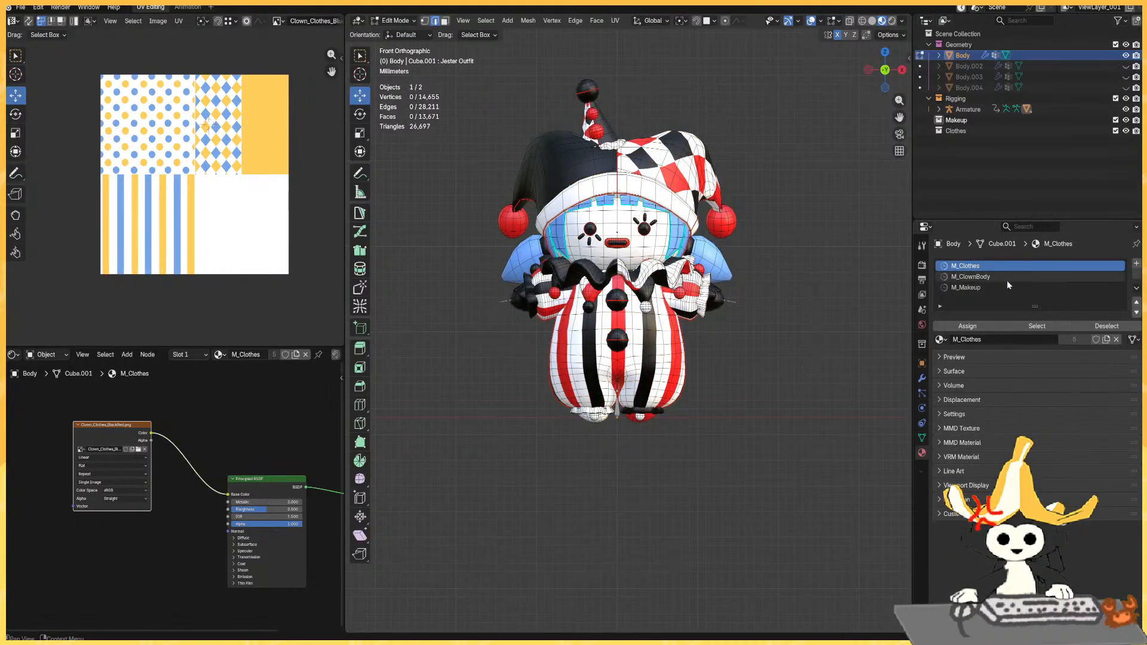
{"action": "left_click", "coordinate": [1038, 325]}
{"action": "key", "text": "h"}
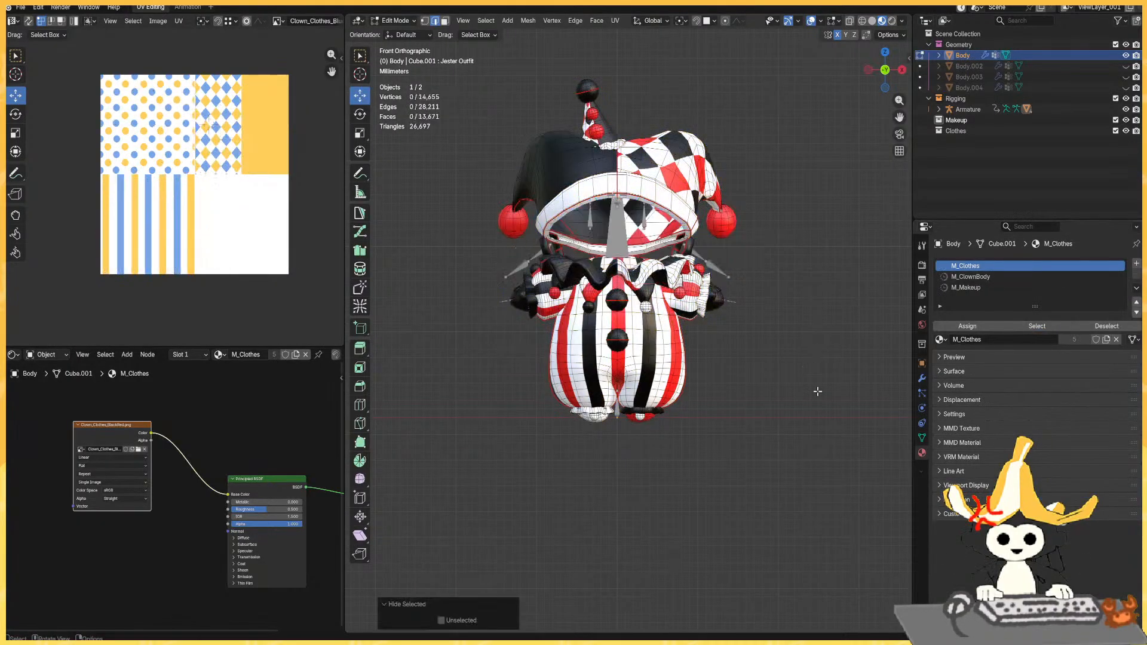
{"action": "key", "text": "a"}
{"action": "key", "text": "a"}
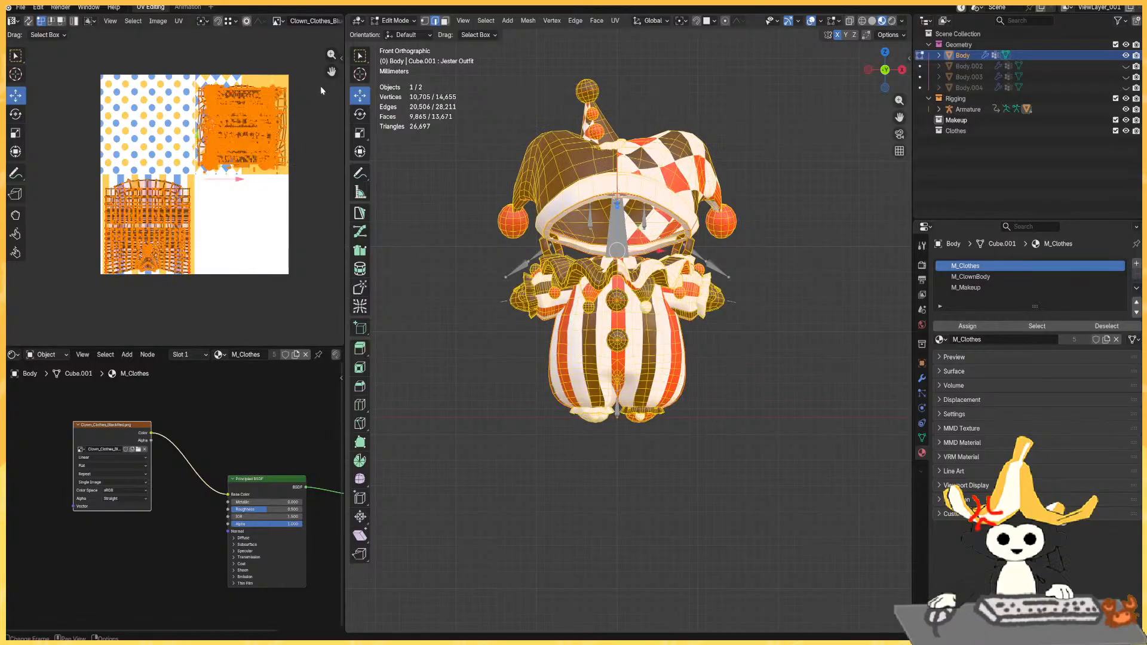
Move the UV islands over the diamond and solid-color patterns by -0.5 in X and Y onto the striped quarter.
{"action": "left_click_drag", "start_coordinate": [305, 68], "coordinate": [181, 173]}
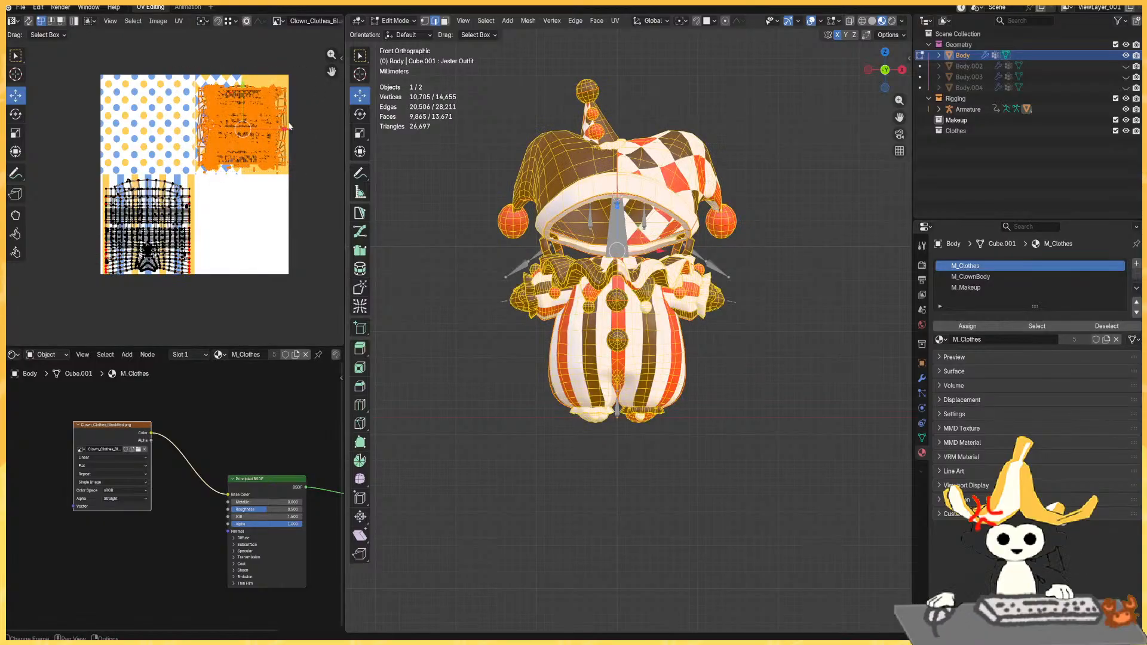
{"action": "left_click_drag", "start_coordinate": [242, 123], "coordinate": [187, 203]}
{"action": "left_click", "coordinate": [135, 277]}
{"action": "type", "text": "-0.5"}
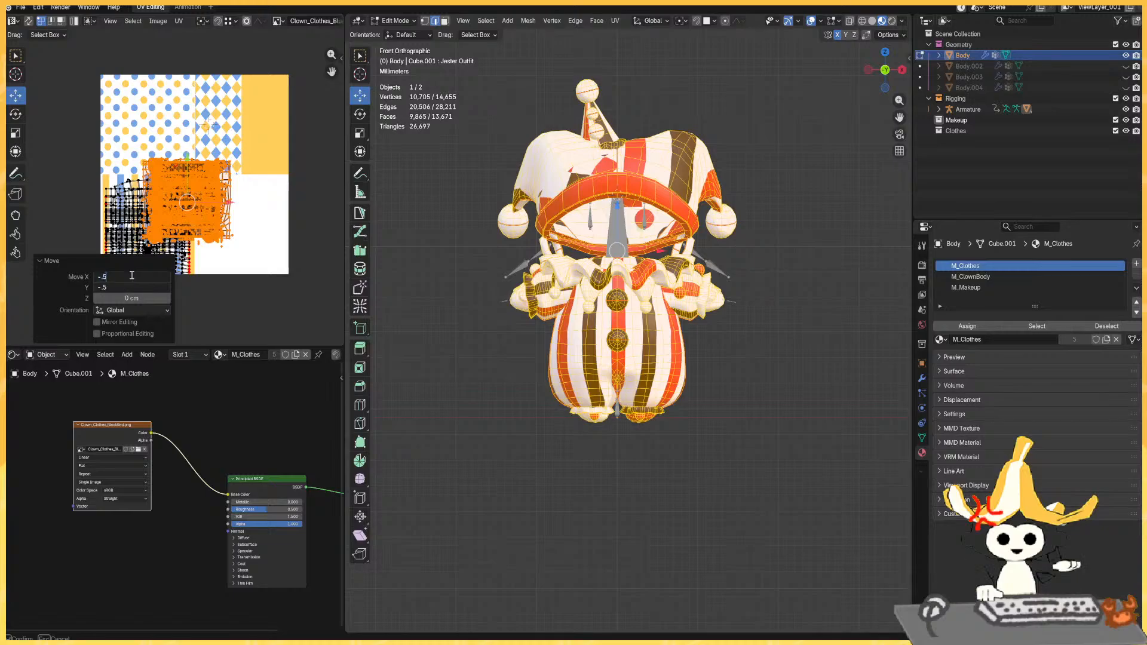
{"action": "key", "text": "Return"}
{"action": "key", "text": "Tab"}
{"action": "key", "text": "Tab"}
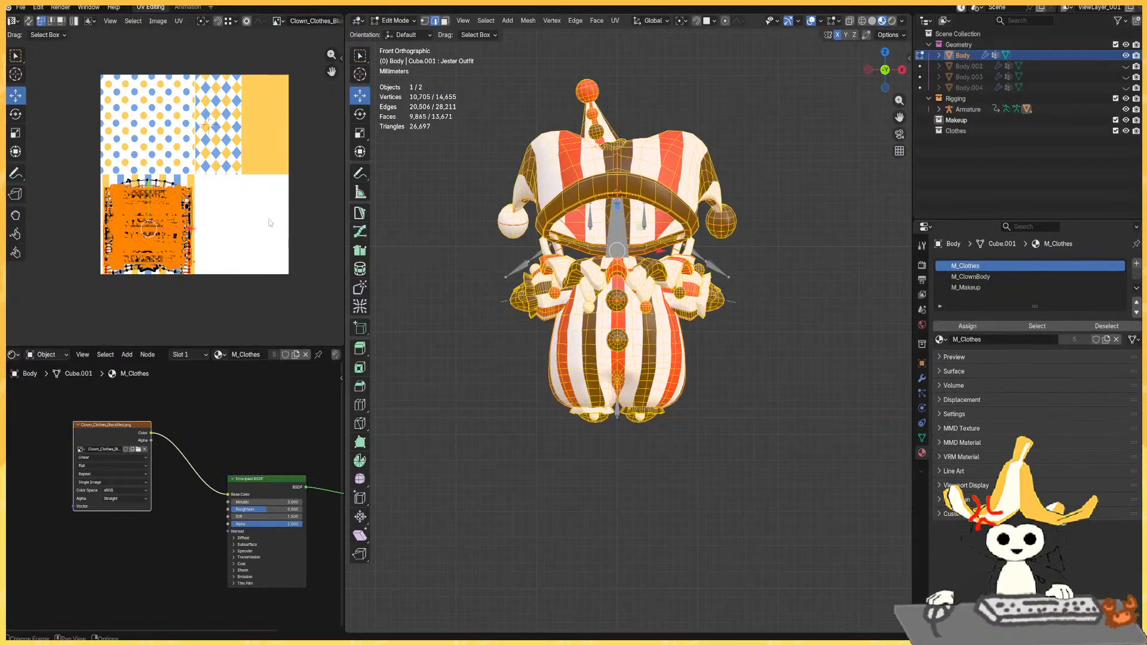
Return to Object Mode, select the Body and Armature, and save the Blender file.
{"action": "scroll", "coordinate": [269, 219], "scroll_direction": "up", "scroll_amount": 3}
{"action": "scroll", "coordinate": [263, 195], "scroll_direction": "down", "scroll_amount": 2}
{"action": "middle_click_drag", "start_coordinate": [218, 96], "coordinate": [218, 109]}
{"action": "key", "text": "Tab"}
{"action": "scroll", "coordinate": [218, 109], "scroll_direction": "down", "scroll_amount": 2}
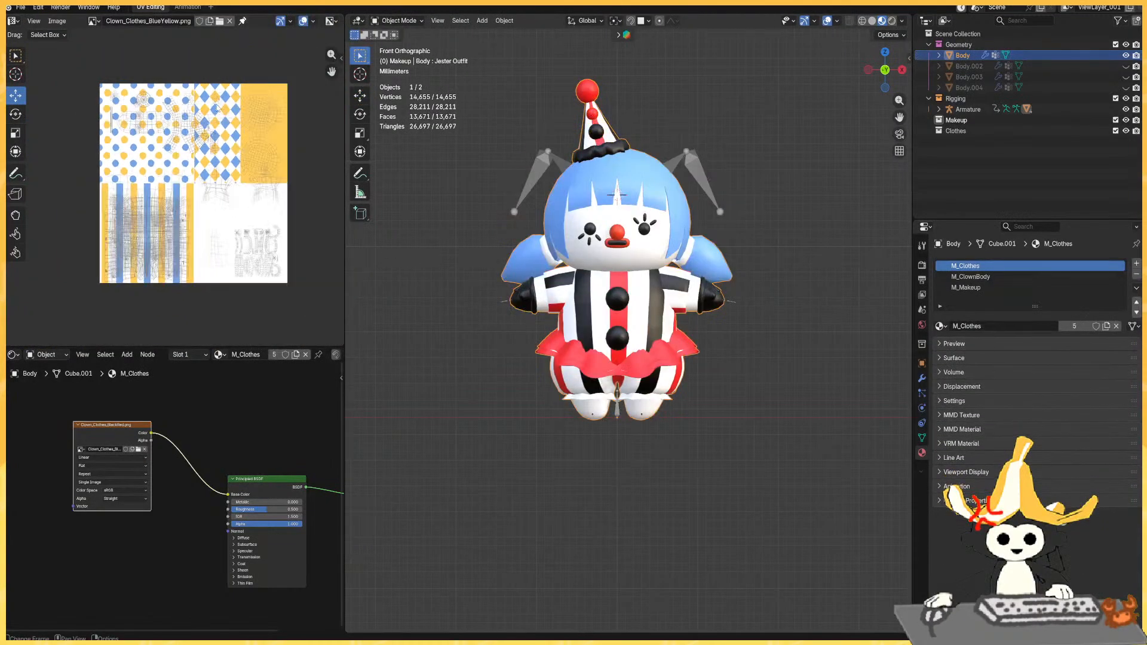
{"action": "key", "text": "a"}
{"action": "key", "text": "ctrl+s"}
{"action": "right_click", "coordinate": [794, 219]}
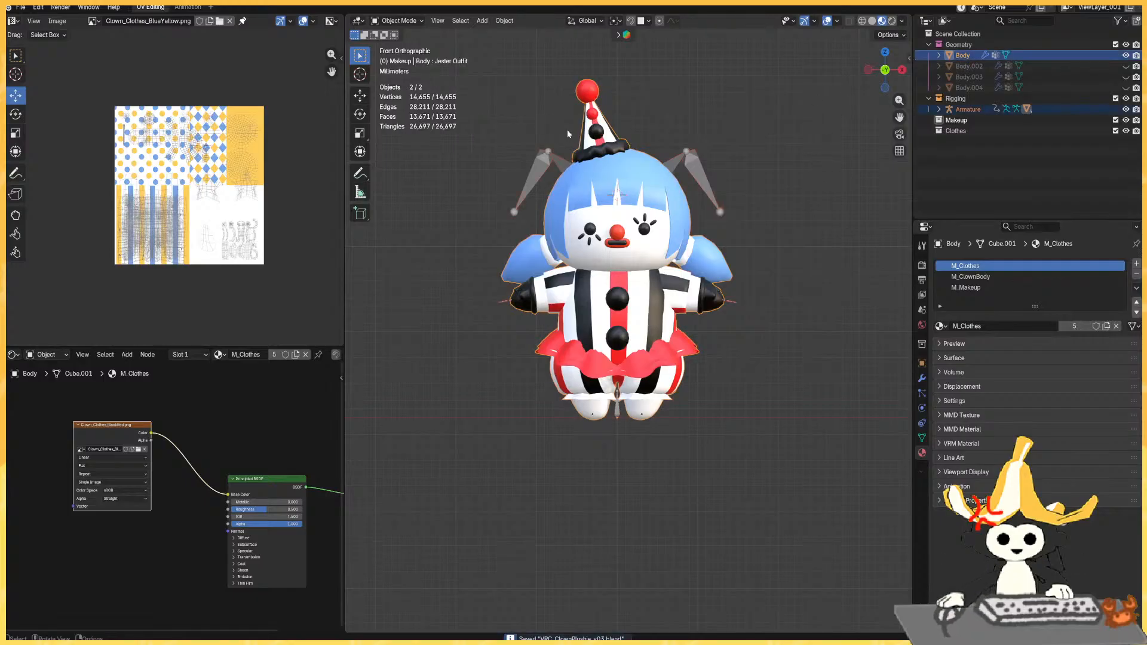
{"action": "left_click", "coordinate": [968, 109], "text": "ctrl"}
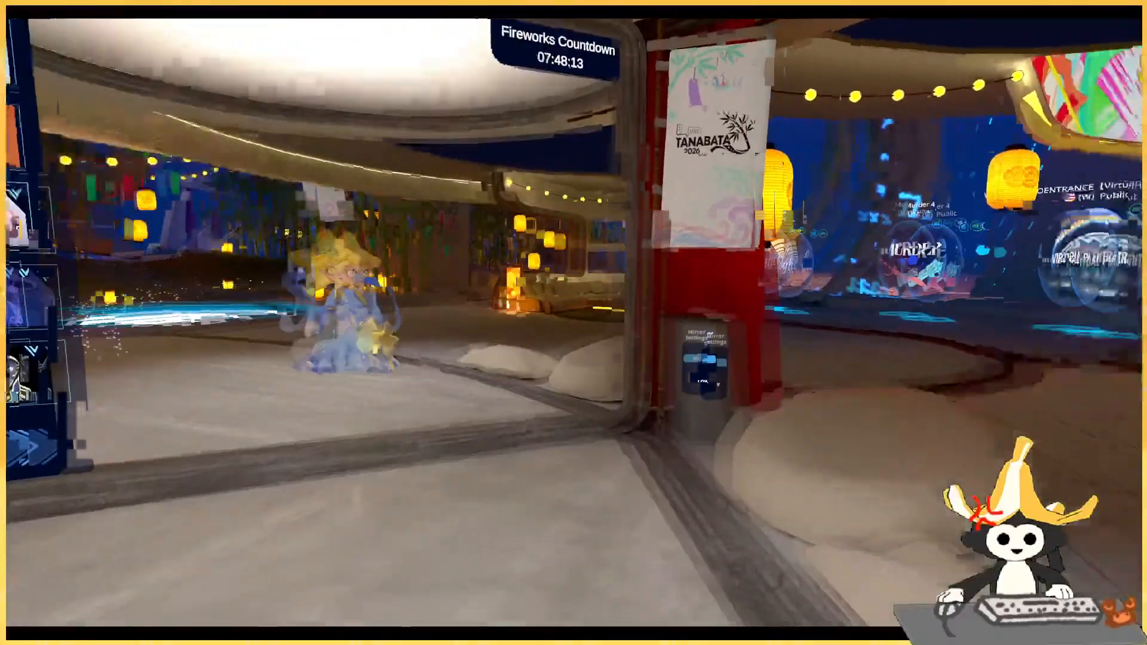
In VRChat, open the in-game camera in Stream mode.
{"action": "key", "text": "Escape"}
{"action": "key", "text": "Escape"}
{"action": "key", "text": "Escape"}
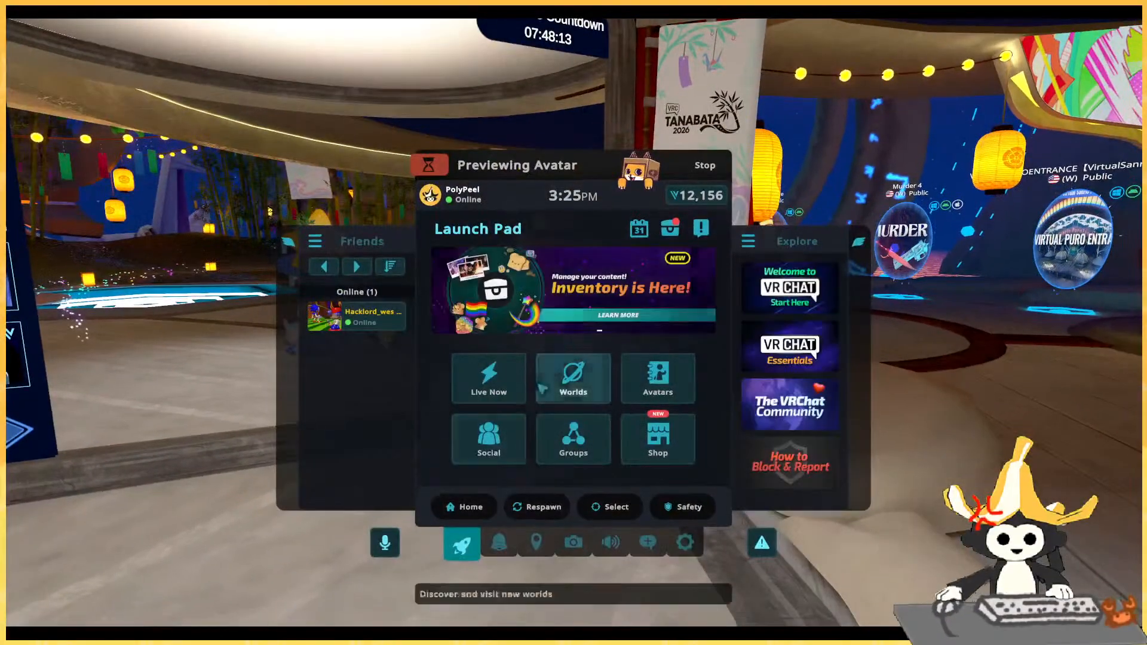
{"action": "left_click", "coordinate": [685, 543]}
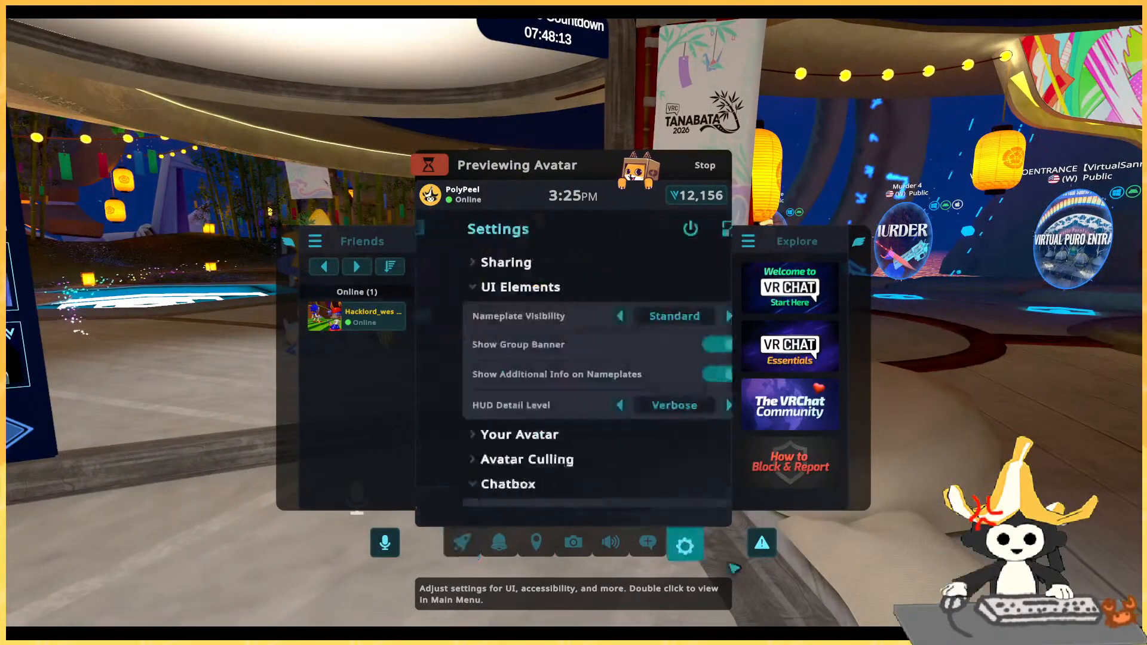
{"action": "scroll", "coordinate": [498, 404], "scroll_direction": "down", "scroll_amount": 10}
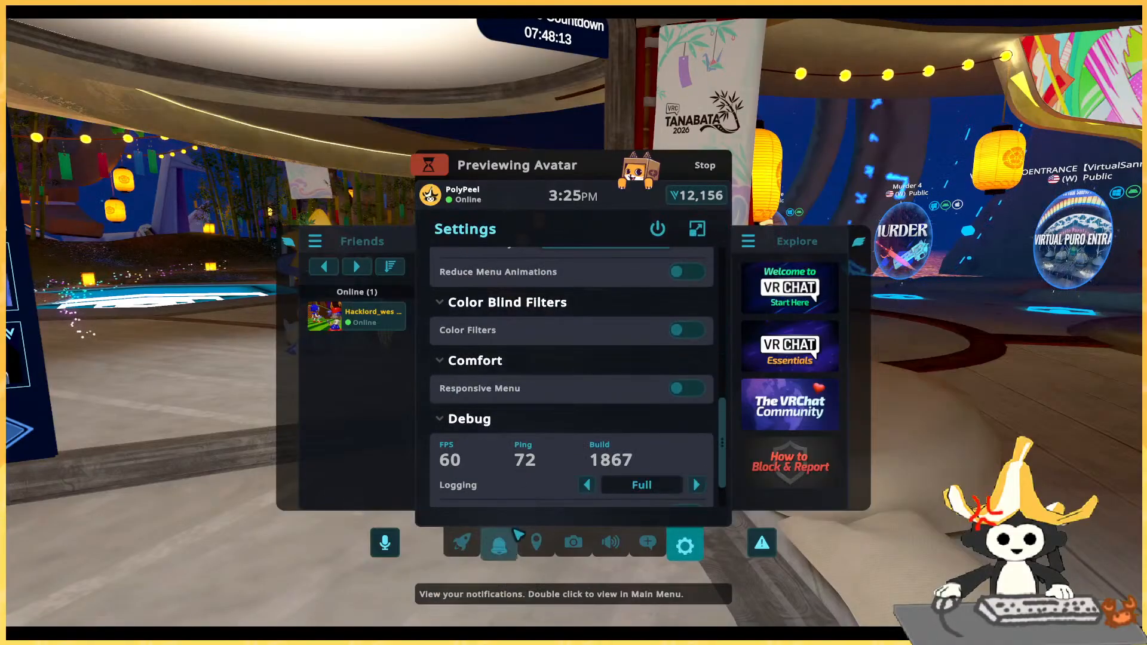
{"action": "left_click", "coordinate": [573, 543]}
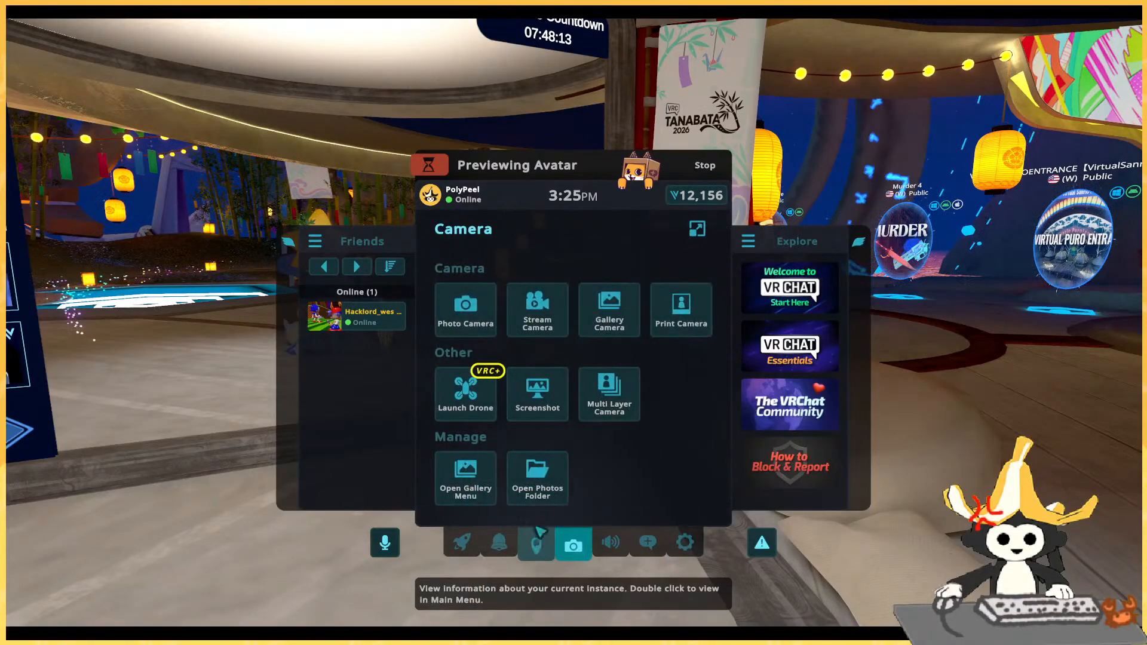
{"action": "left_click", "coordinate": [466, 310]}
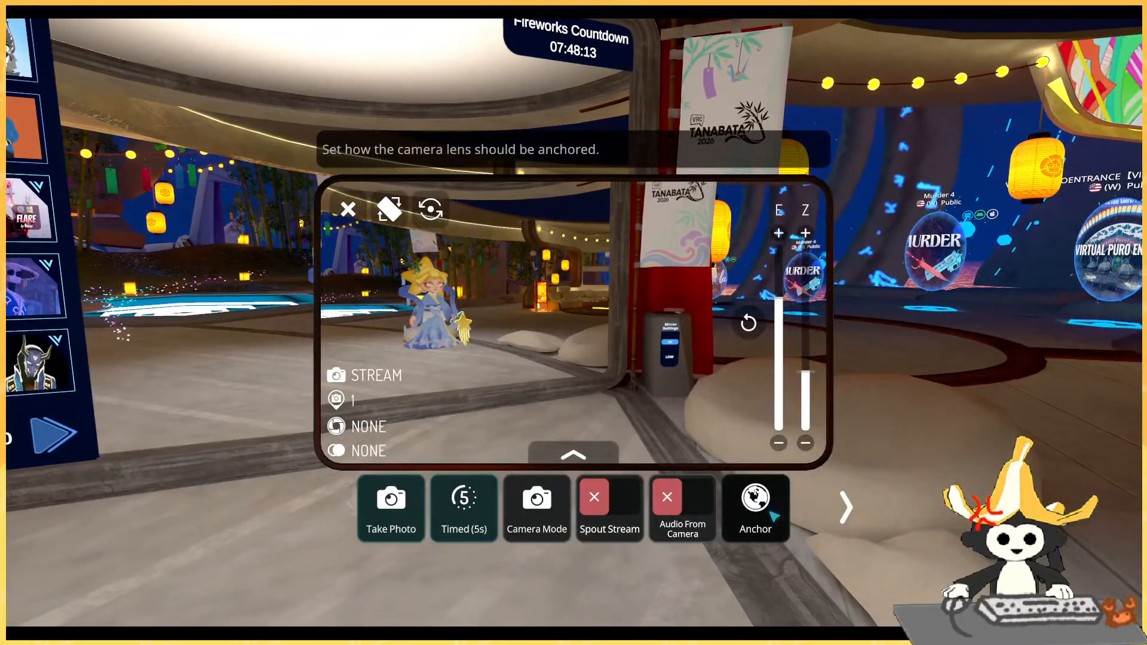
Look through the camera's Mask, Focus and Camera Mode options.
{"action": "left_click", "coordinate": [853, 509]}
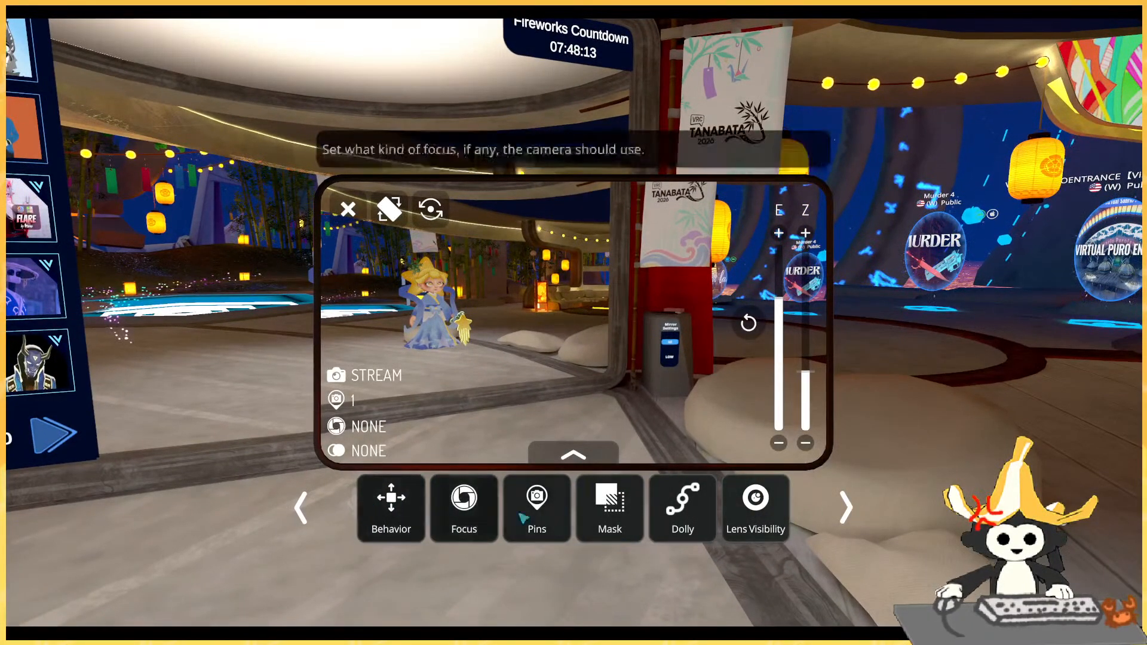
{"action": "left_click", "coordinate": [613, 526]}
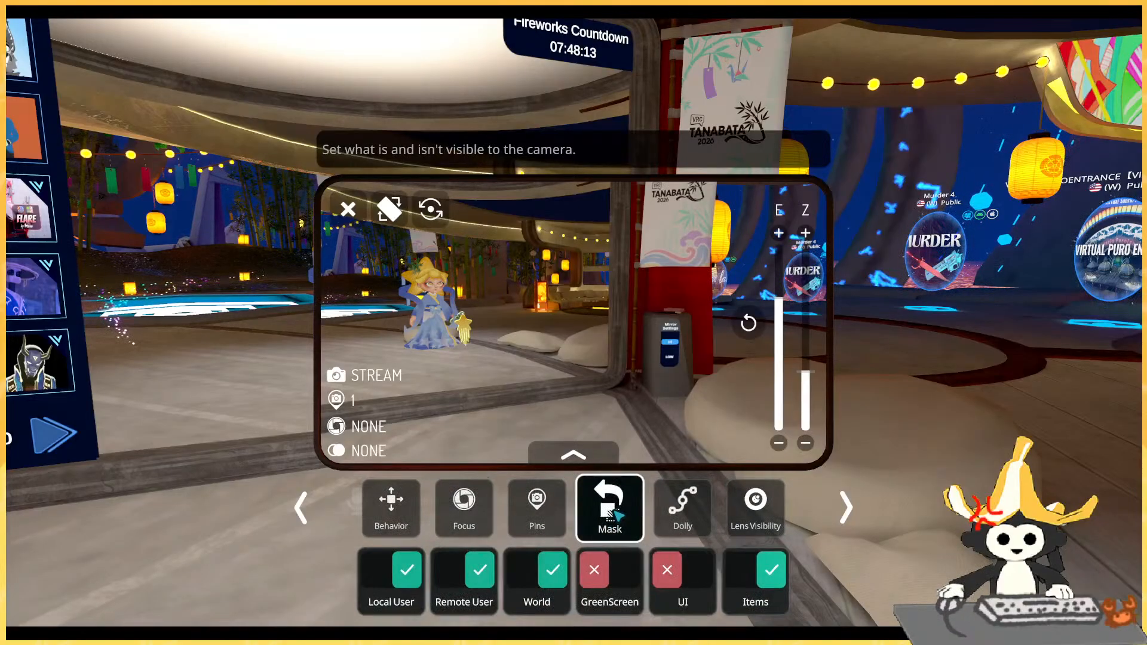
{"action": "left_click", "coordinate": [464, 505]}
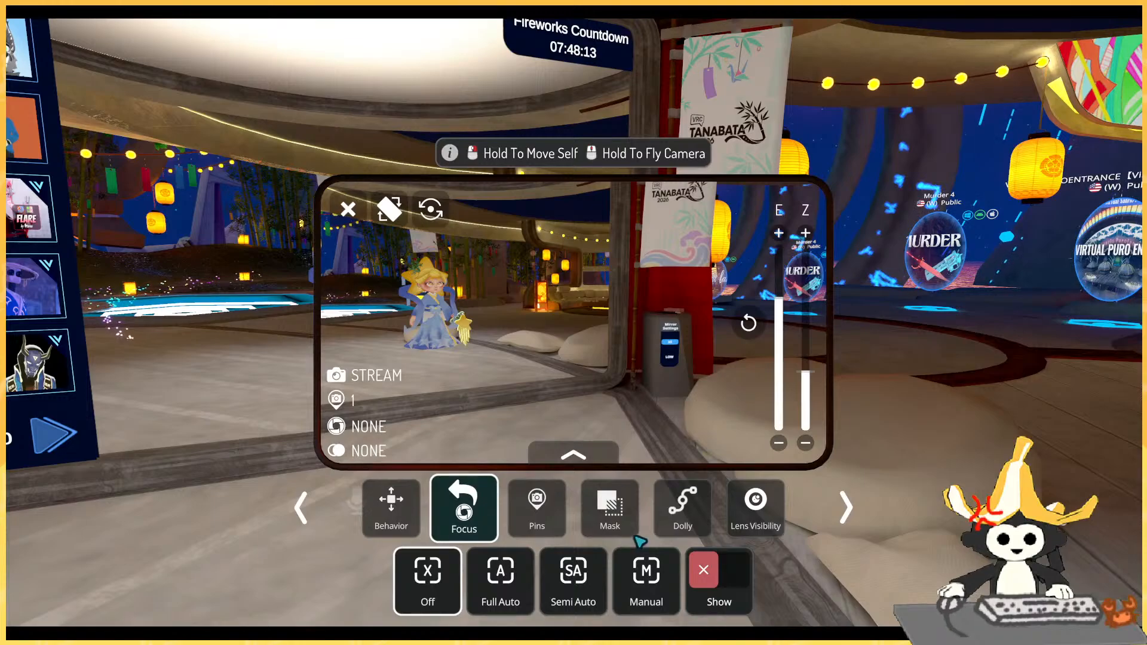
{"action": "left_click", "coordinate": [304, 507]}
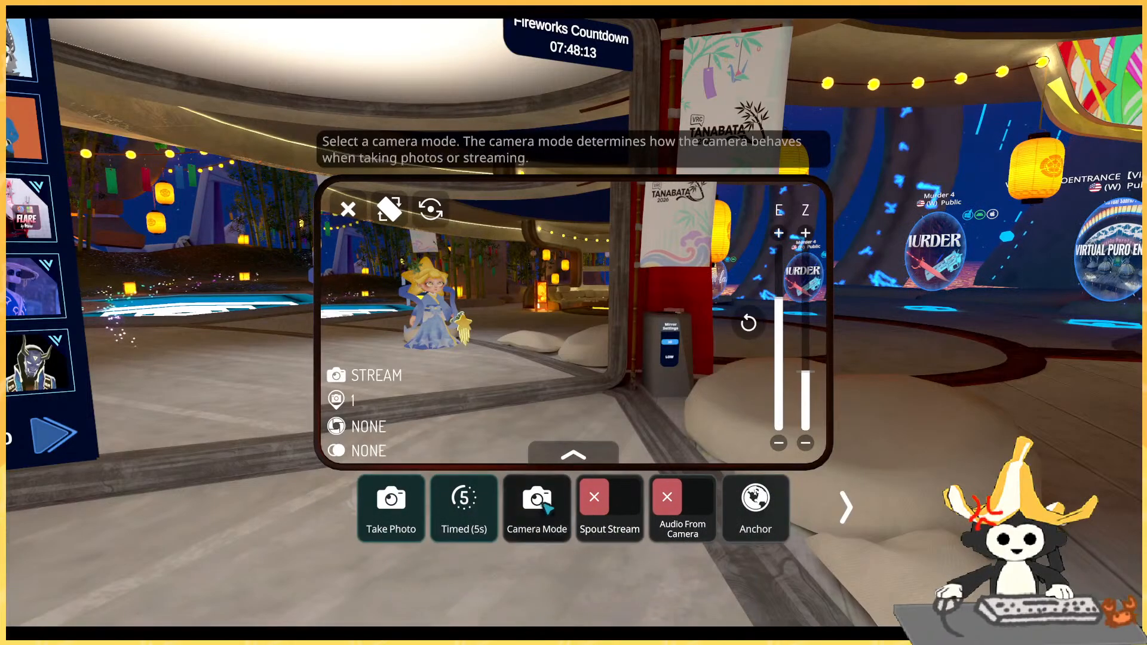
{"action": "left_click", "coordinate": [541, 513]}
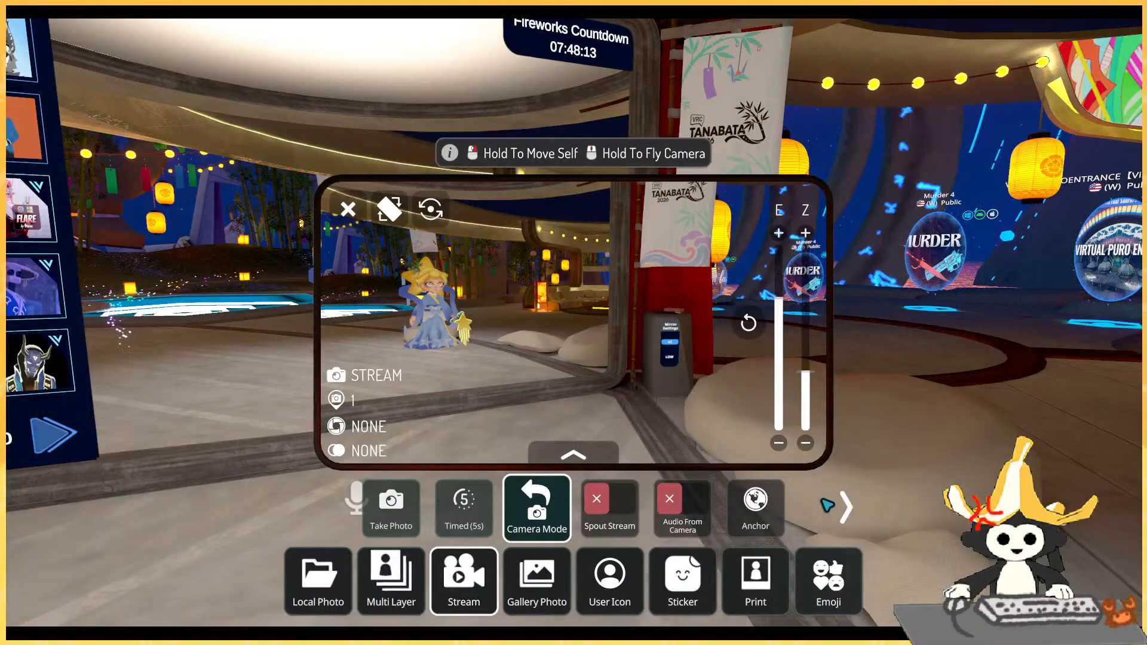
{"action": "left_click", "coordinate": [584, 513]}
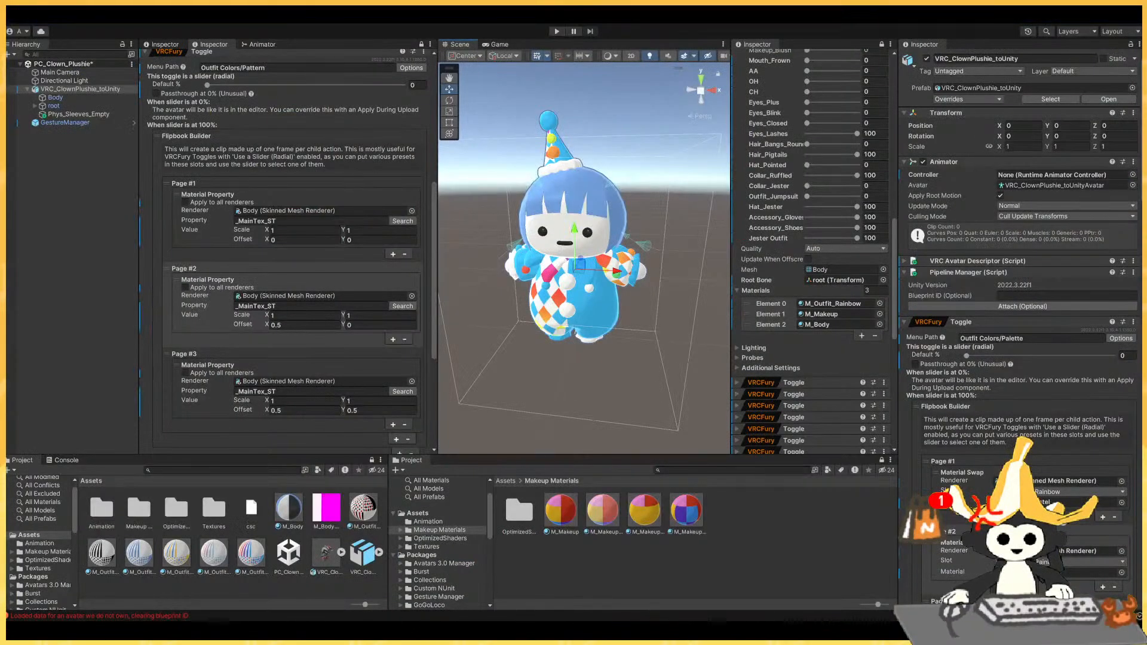
In Unity, enlarge the Scene view and set the texture's X offset to 0 on the M_Outfit_Rainbow material.
{"action": "left_click_drag", "start_coordinate": [731, 253], "coordinate": [802, 255]}
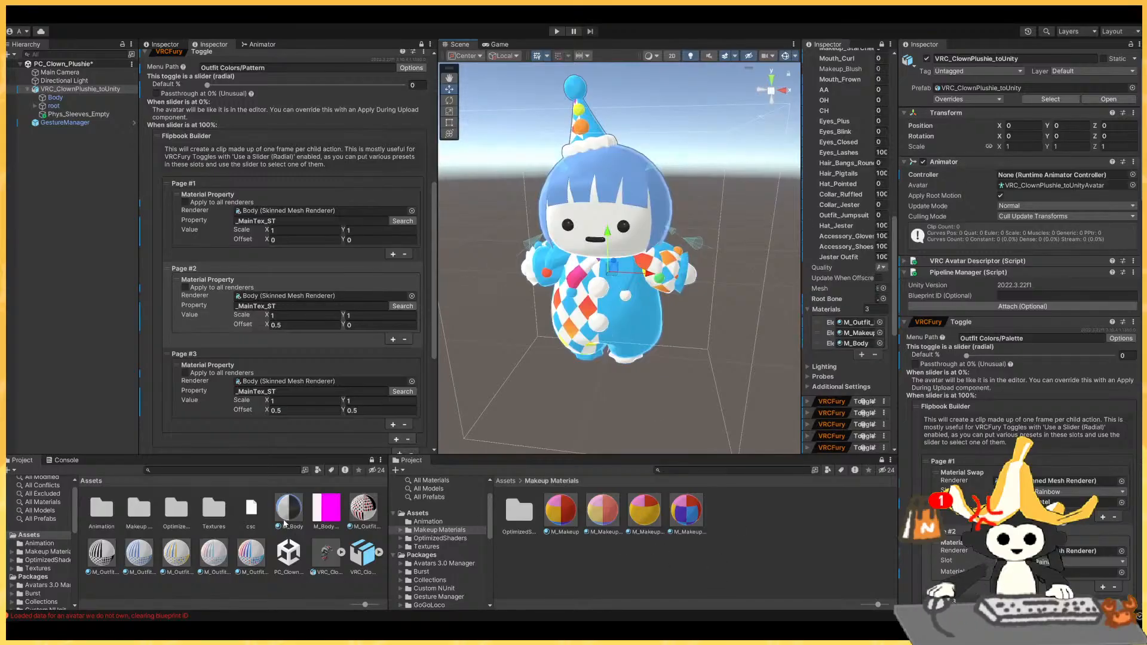
{"action": "left_click", "coordinate": [259, 566]}
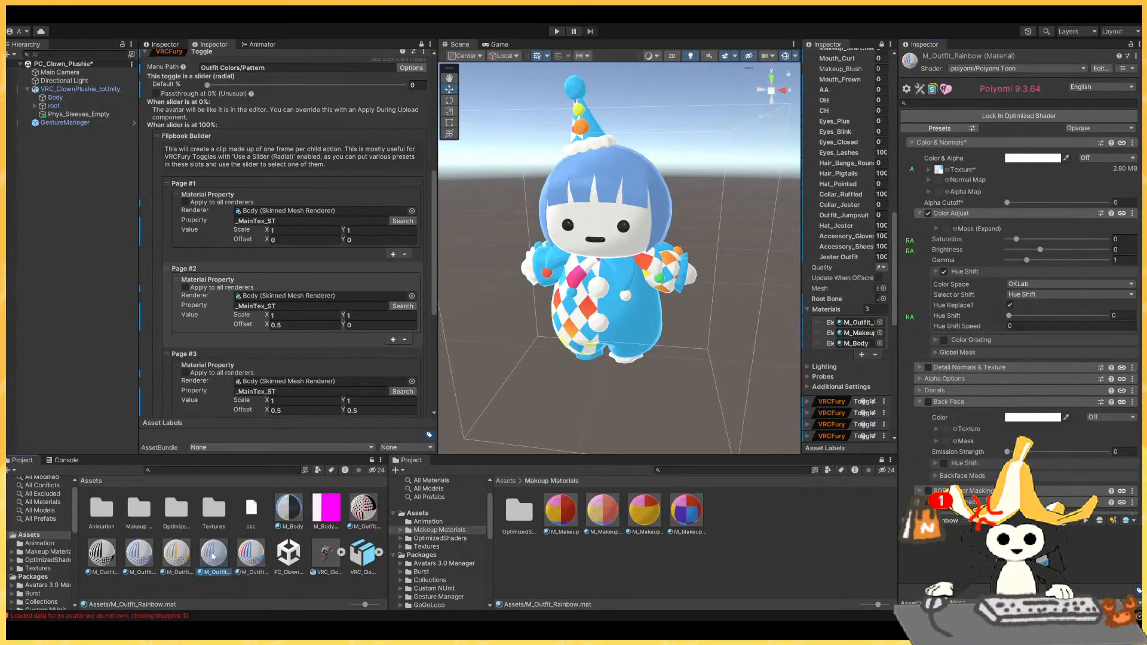
{"action": "left_click", "coordinate": [926, 170]}
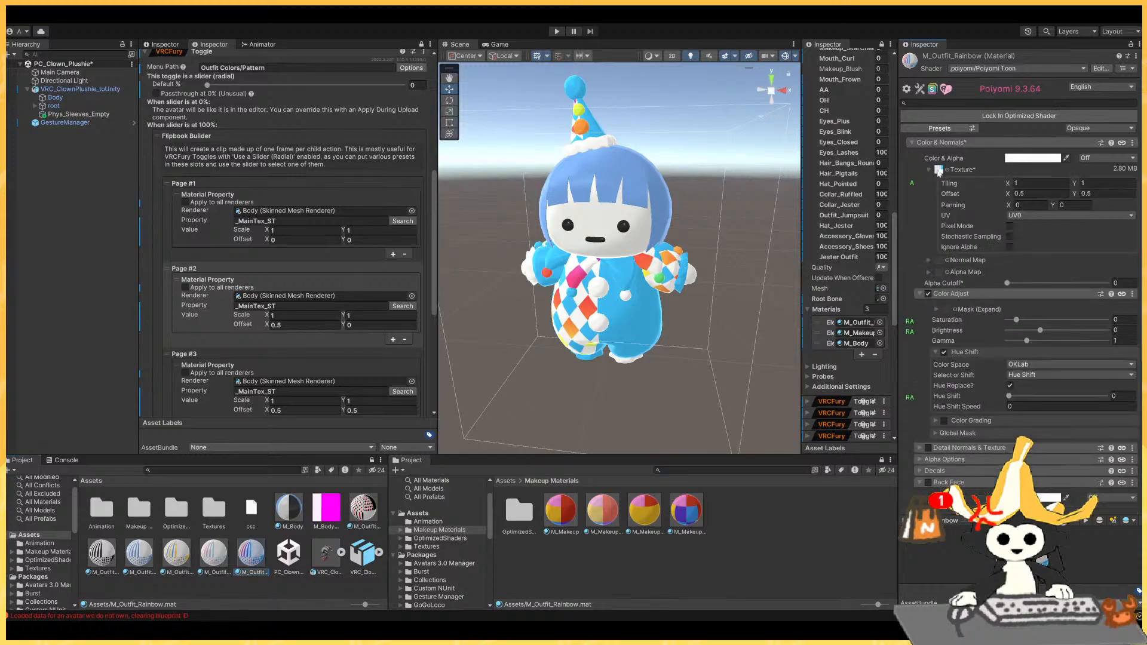
{"action": "left_click", "coordinate": [1056, 193]}
{"action": "type", "text": "0"}
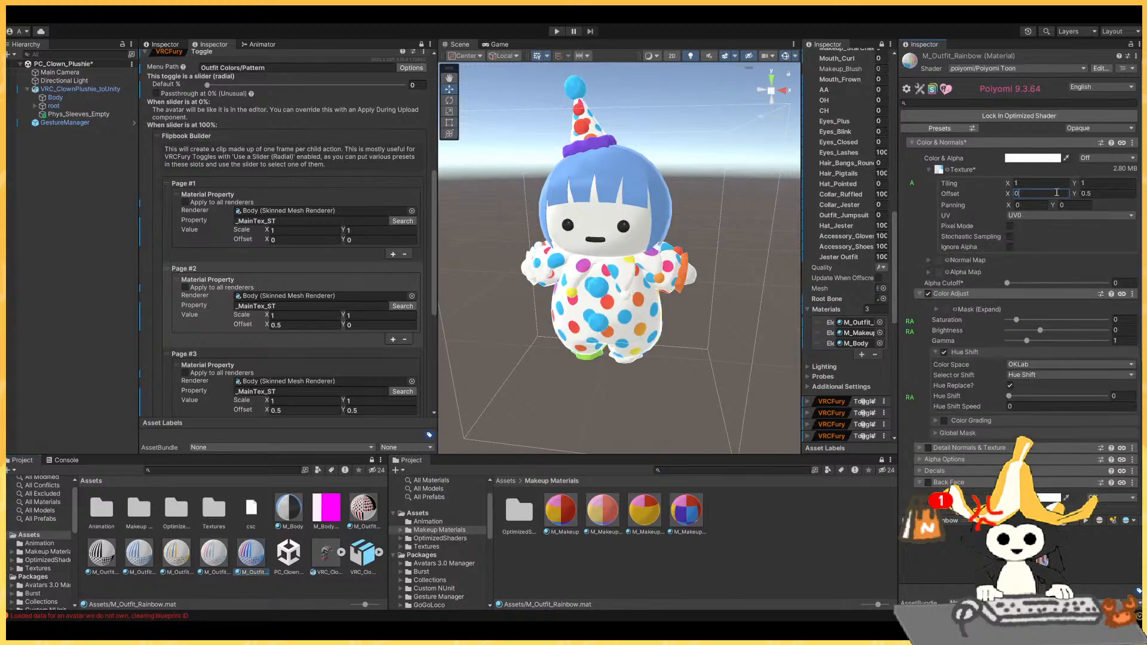
Set the Page #2 _MainTex_ST offset of the Outfit Colors/Pattern toggle to X 0 and Y 0.5, then collapse the toggle.
{"action": "left_click", "coordinate": [283, 324]}
{"action": "type", "text": "0"}
{"action": "left_click", "coordinate": [364, 323]}
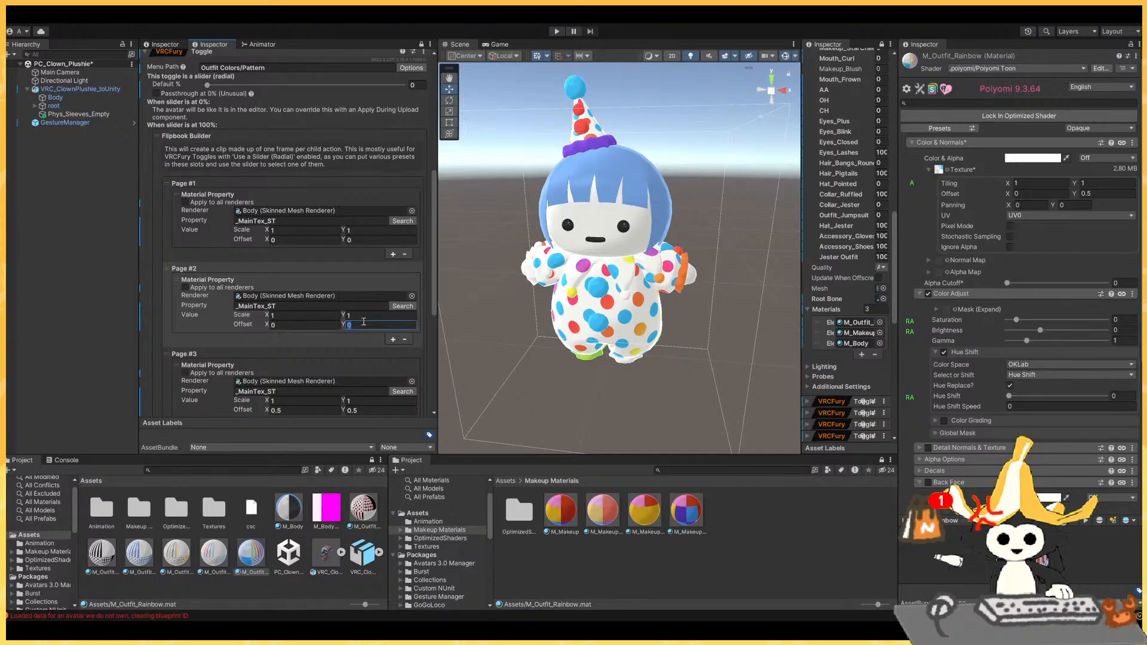
{"action": "type", "text": "0.5"}
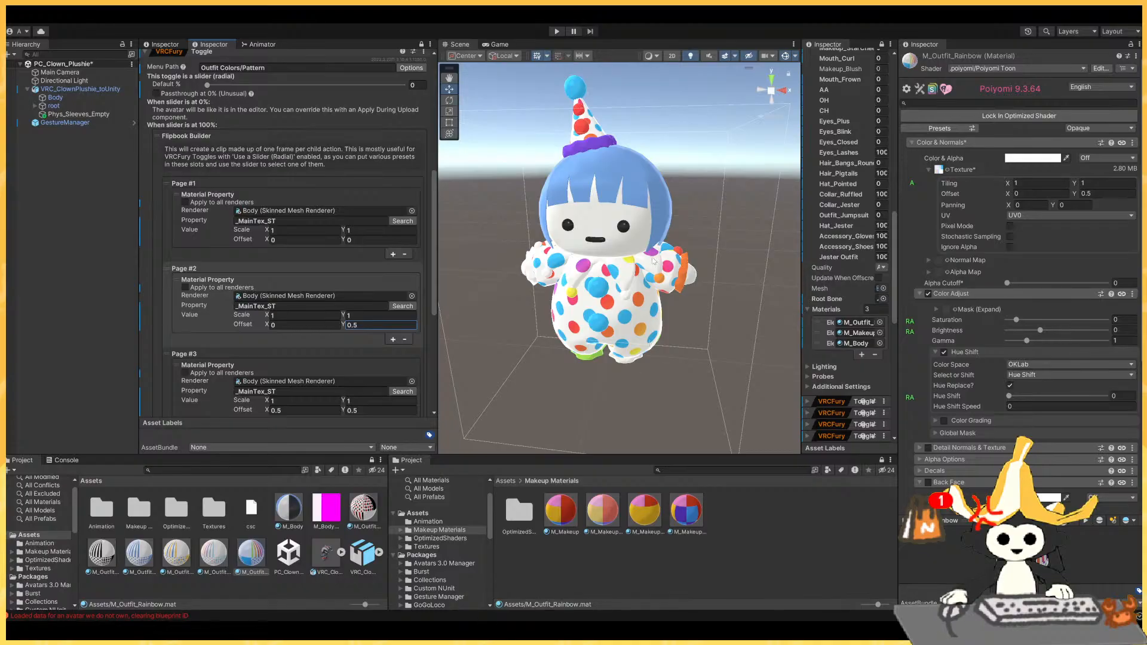
{"action": "left_click", "coordinate": [213, 52]}
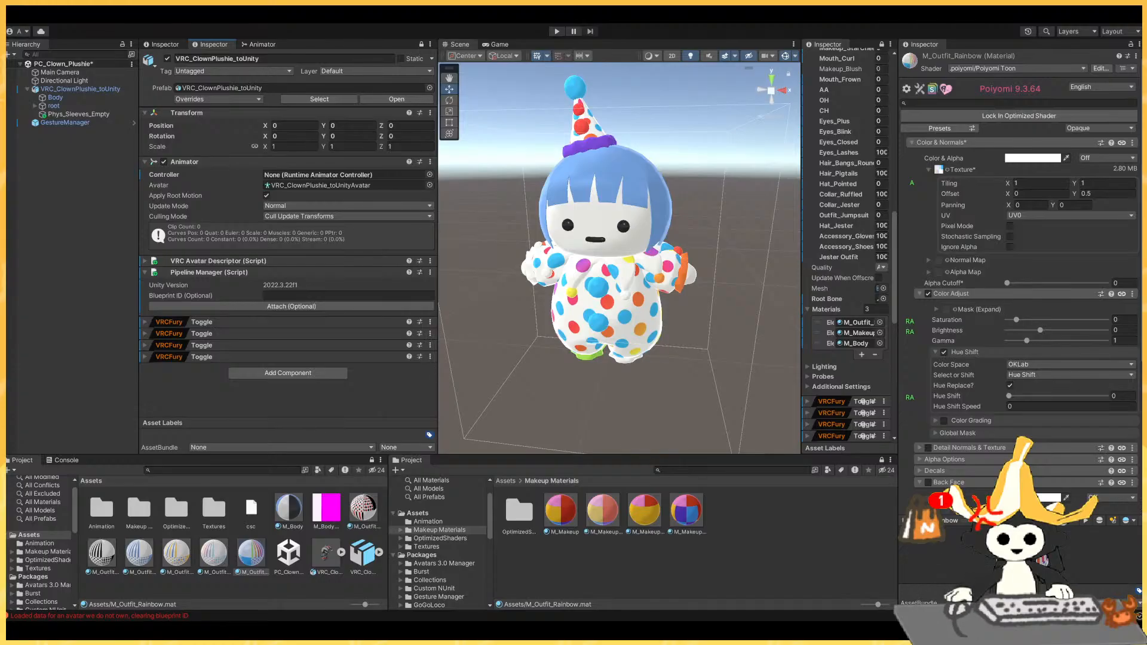
Widen the Body's inspector and collapse its Outfit/Hat toggle.
{"action": "left_click_drag", "start_coordinate": [900, 334], "coordinate": [1009, 335]}
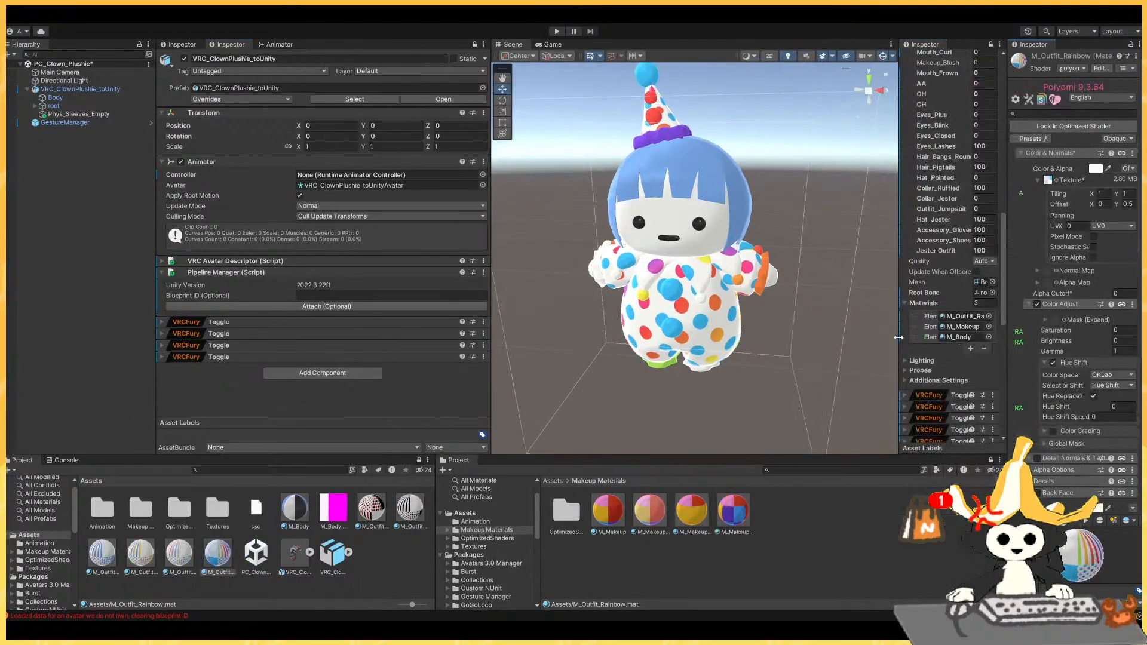
{"action": "left_click_drag", "start_coordinate": [898, 338], "coordinate": [801, 337]}
{"action": "scroll", "coordinate": [883, 325], "scroll_direction": "down", "scroll_amount": 4}
{"action": "left_click", "coordinate": [885, 266]}
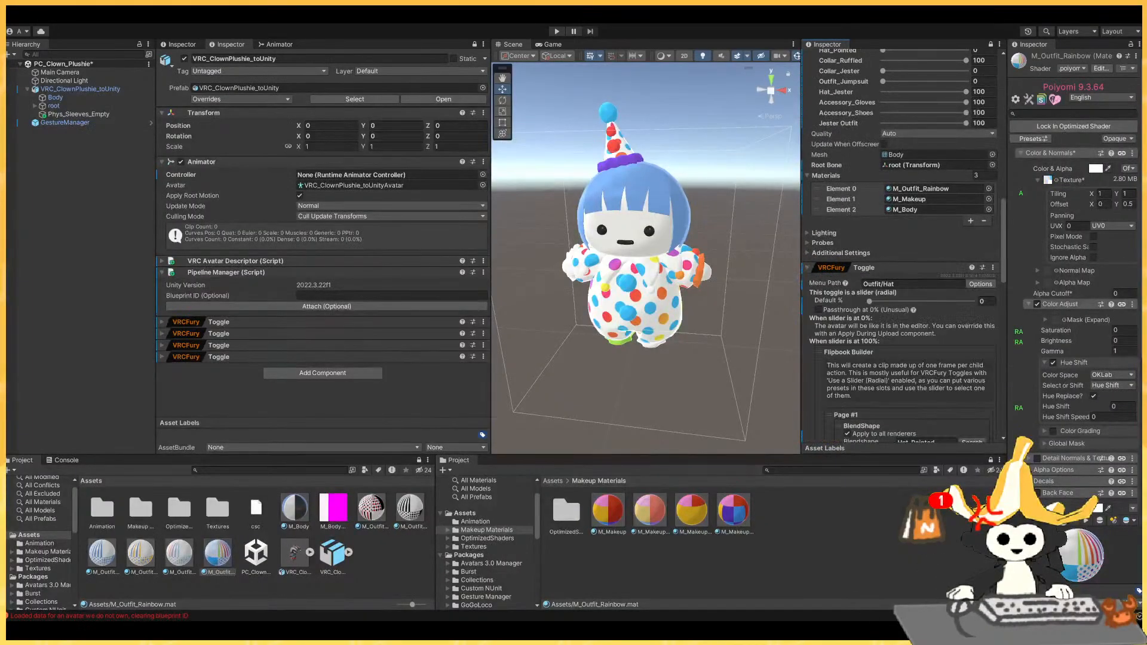
{"action": "scroll", "coordinate": [901, 251], "scroll_direction": "down", "scroll_amount": 3}
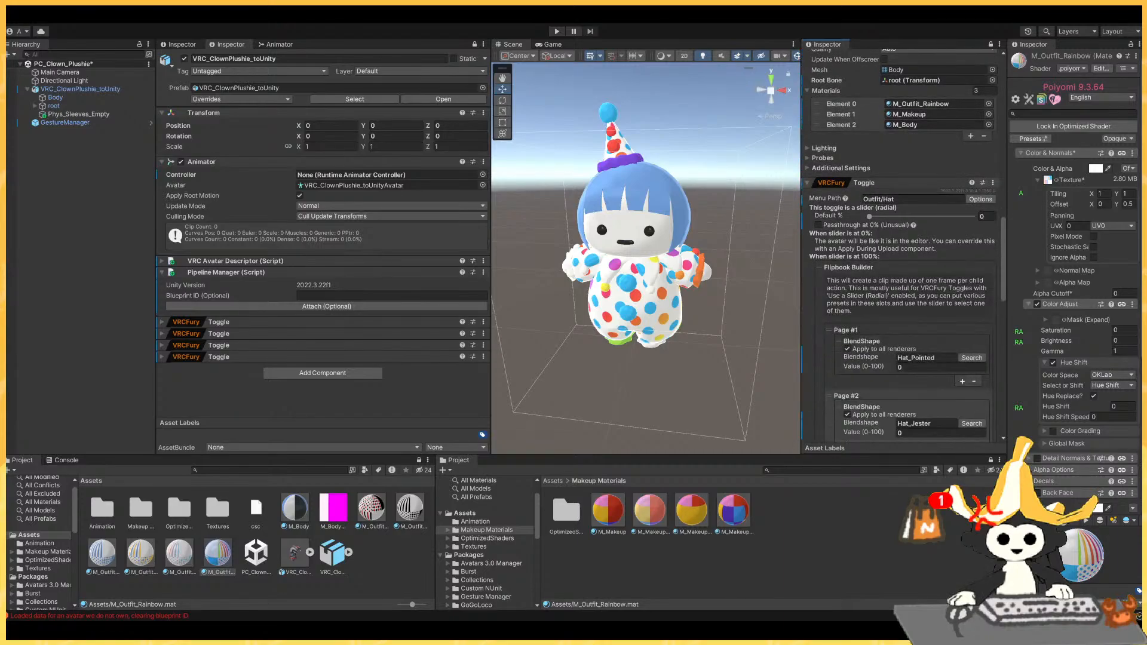
{"action": "left_click", "coordinate": [885, 183]}
Check the settings of the first VRCFury toggles on the Body, including Outfit/Collar.
{"action": "left_click", "coordinate": [866, 196]}
{"action": "left_click", "coordinate": [866, 196]}
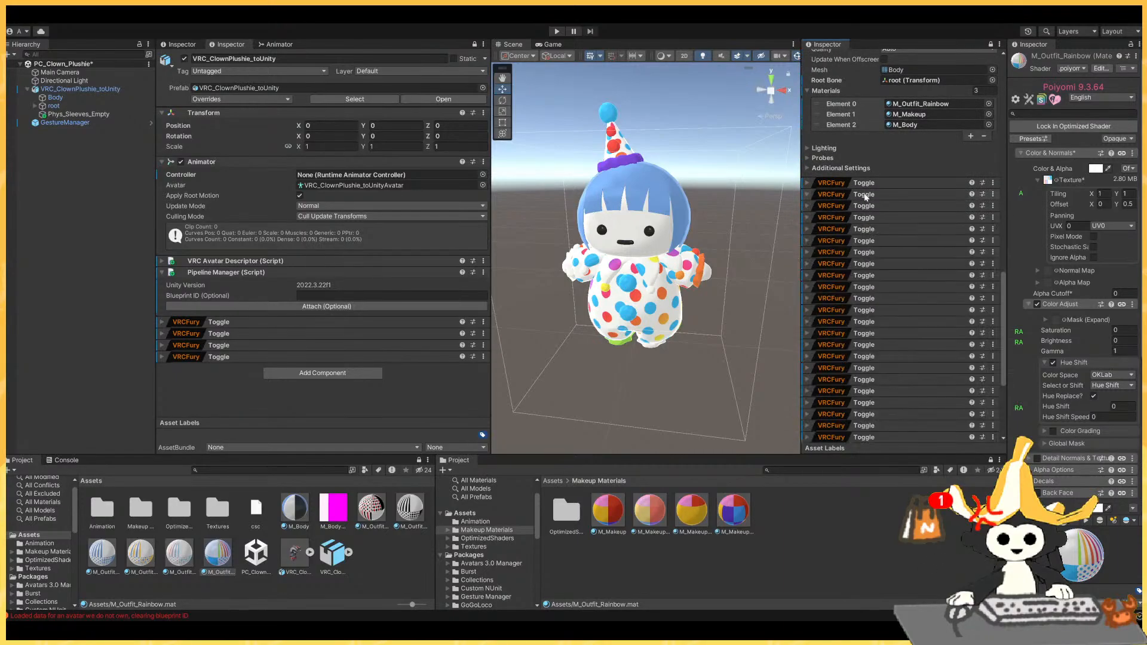
{"action": "left_click", "coordinate": [866, 218]}
{"action": "left_click", "coordinate": [867, 208]}
{"action": "left_click", "coordinate": [866, 206]}
{"action": "left_click", "coordinate": [866, 218]}
{"action": "left_click", "coordinate": [866, 231]}
{"action": "left_click", "coordinate": [866, 231]}
{"action": "left_click", "coordinate": [871, 194]}
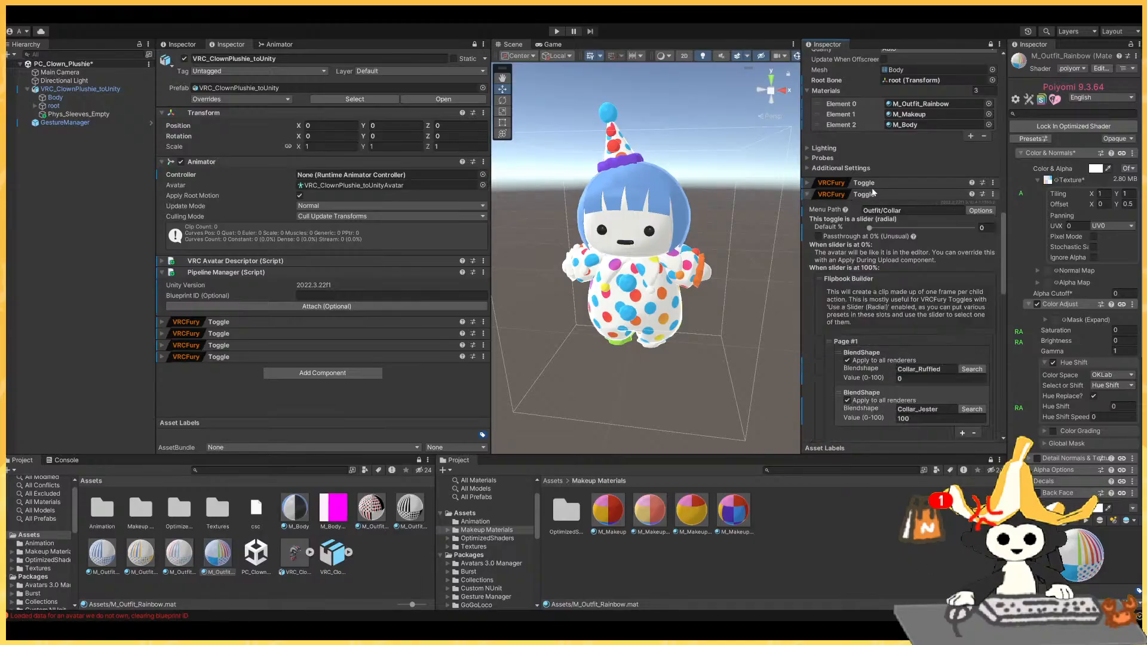
{"action": "left_click", "coordinate": [872, 195]}
{"action": "left_click", "coordinate": [873, 186]}
{"action": "left_click", "coordinate": [873, 185]}
{"action": "scroll", "coordinate": [885, 281], "scroll_direction": "down", "scroll_amount": 1}
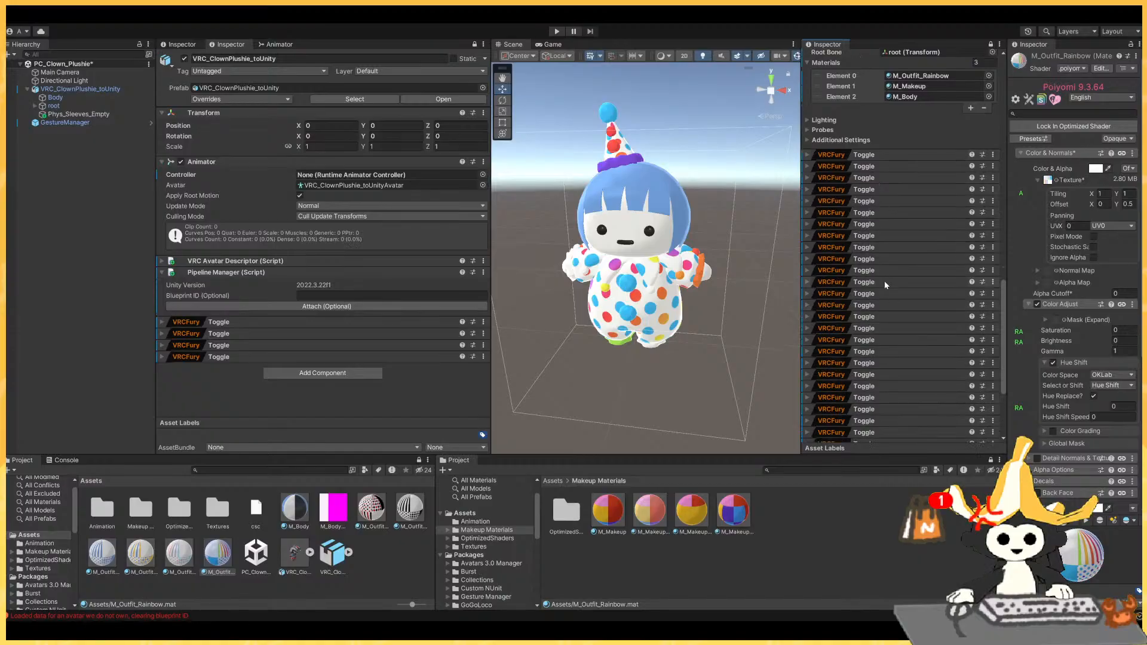
Find the Body's Outfit/Jester toggle and set its first blendshape to Jester Outfit.
{"action": "left_click", "coordinate": [881, 269]}
{"action": "left_click", "coordinate": [881, 269]}
{"action": "left_click", "coordinate": [881, 269]}
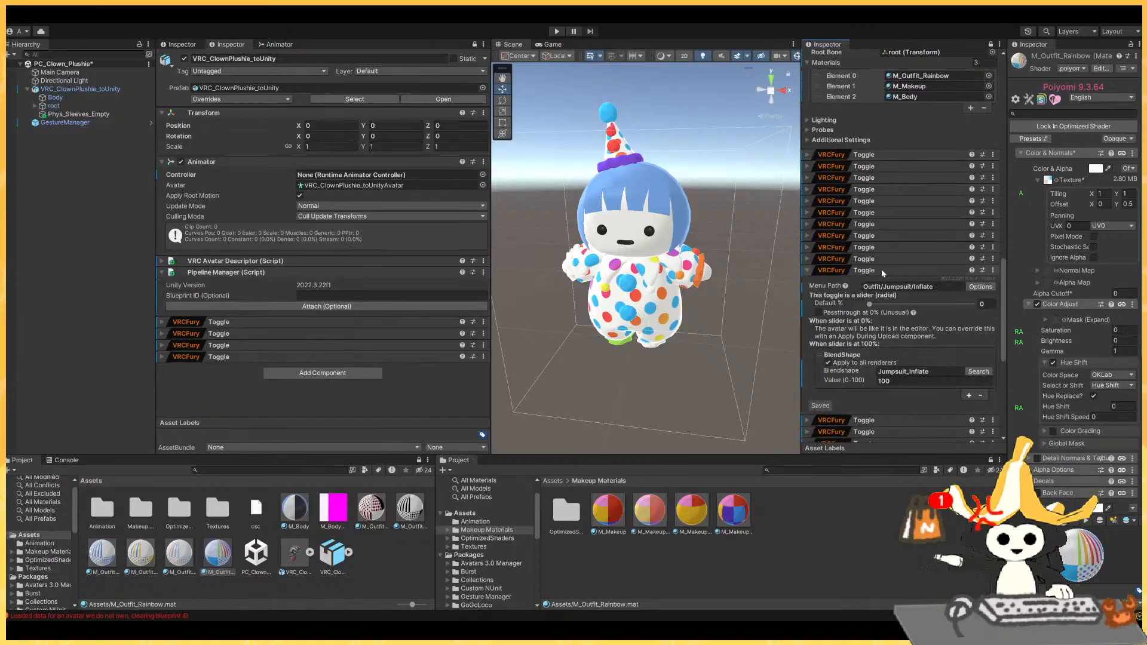
{"action": "left_click", "coordinate": [881, 269]}
{"action": "left_click", "coordinate": [880, 257]}
{"action": "left_click", "coordinate": [880, 257]}
{"action": "left_click", "coordinate": [875, 249]}
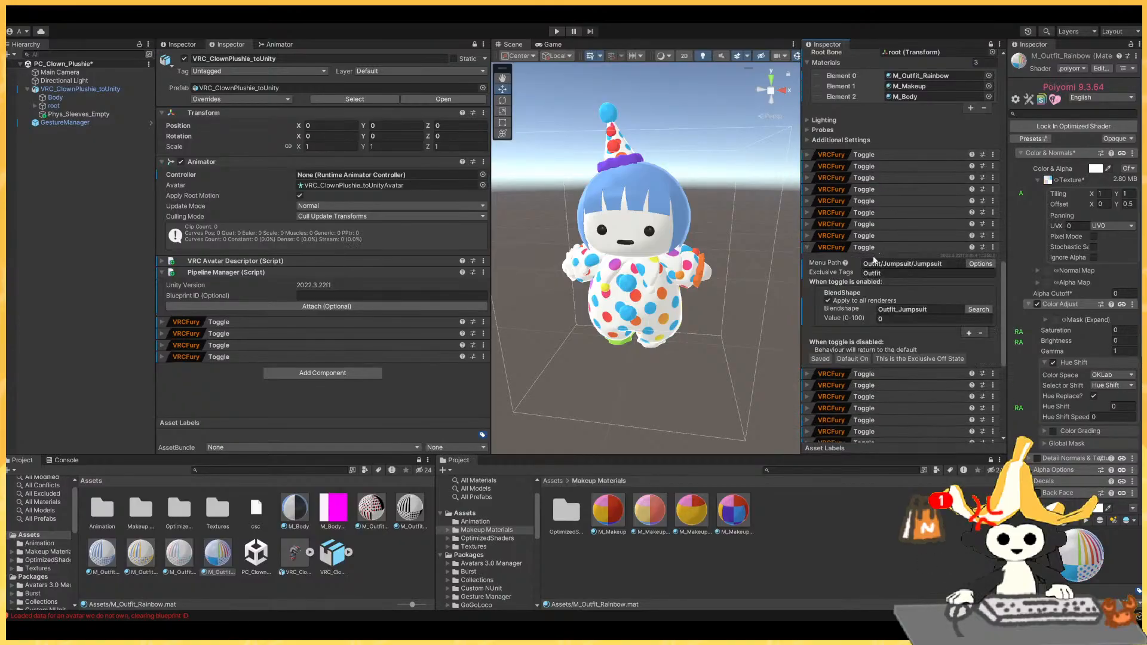
{"action": "left_click", "coordinate": [875, 248]}
{"action": "left_click", "coordinate": [873, 260]}
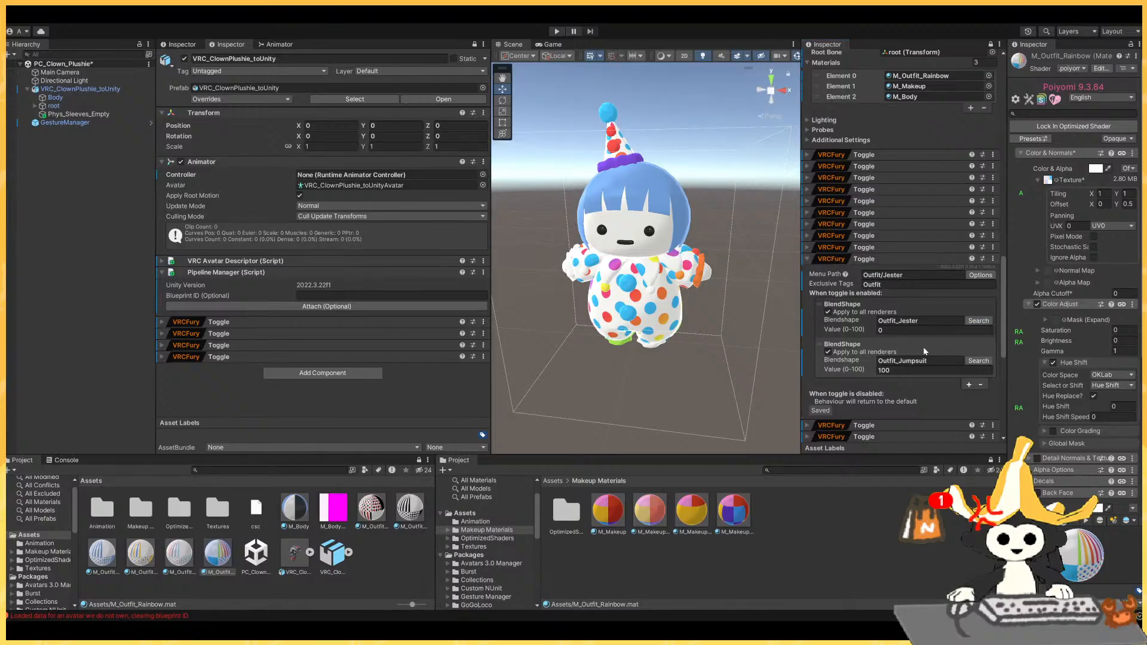
{"action": "left_click", "coordinate": [903, 345]}
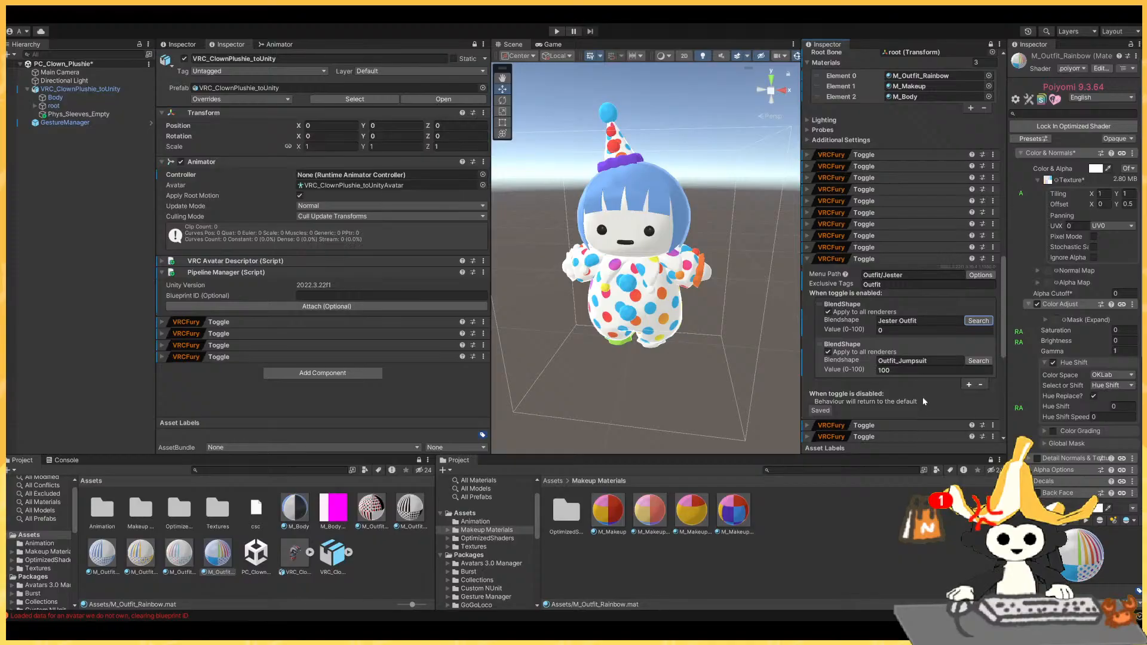
{"action": "scroll", "coordinate": [925, 387], "scroll_direction": "down", "scroll_amount": 2}
Enter Play Mode through the GestureManager object and show the avatar in the Scene view.
{"action": "left_click", "coordinate": [65, 123]}
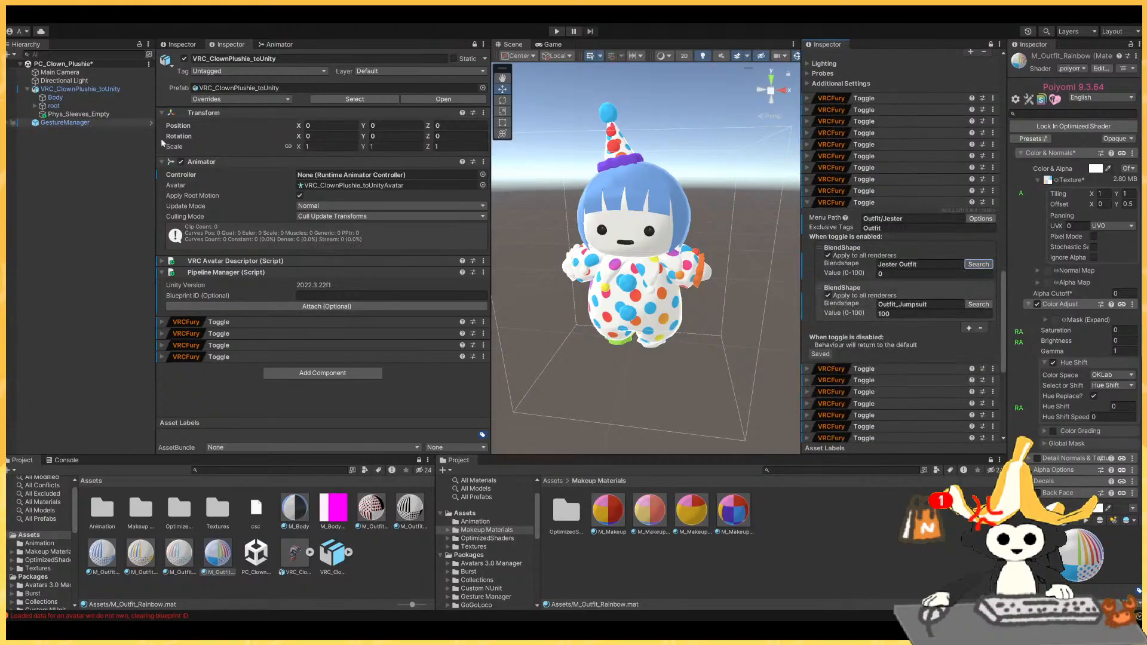
{"action": "left_click", "coordinate": [181, 44]}
{"action": "left_click", "coordinate": [289, 217]}
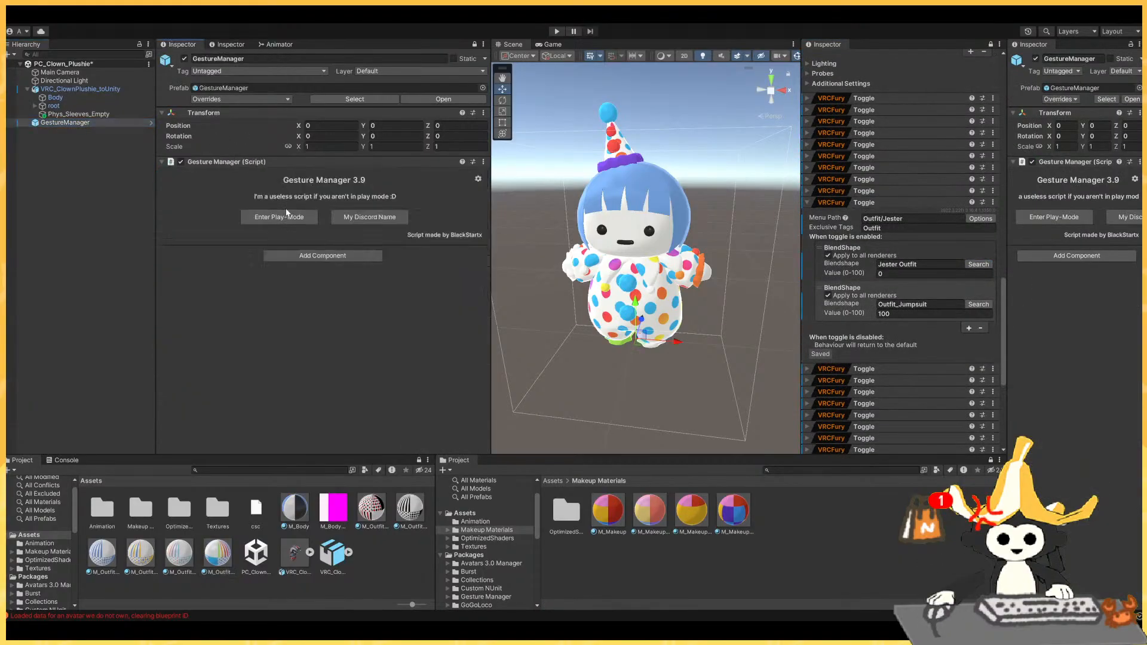
{"action": "left_click", "coordinate": [289, 217]}
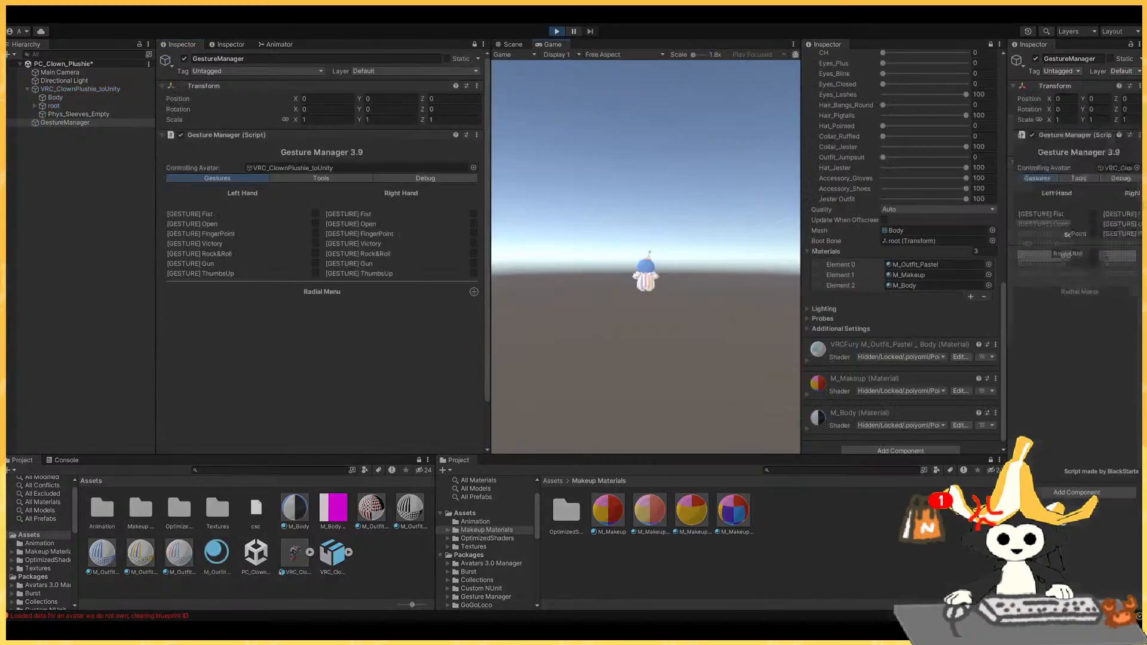
{"action": "right_click_drag", "start_coordinate": [693, 248], "coordinate": [122, 265]}
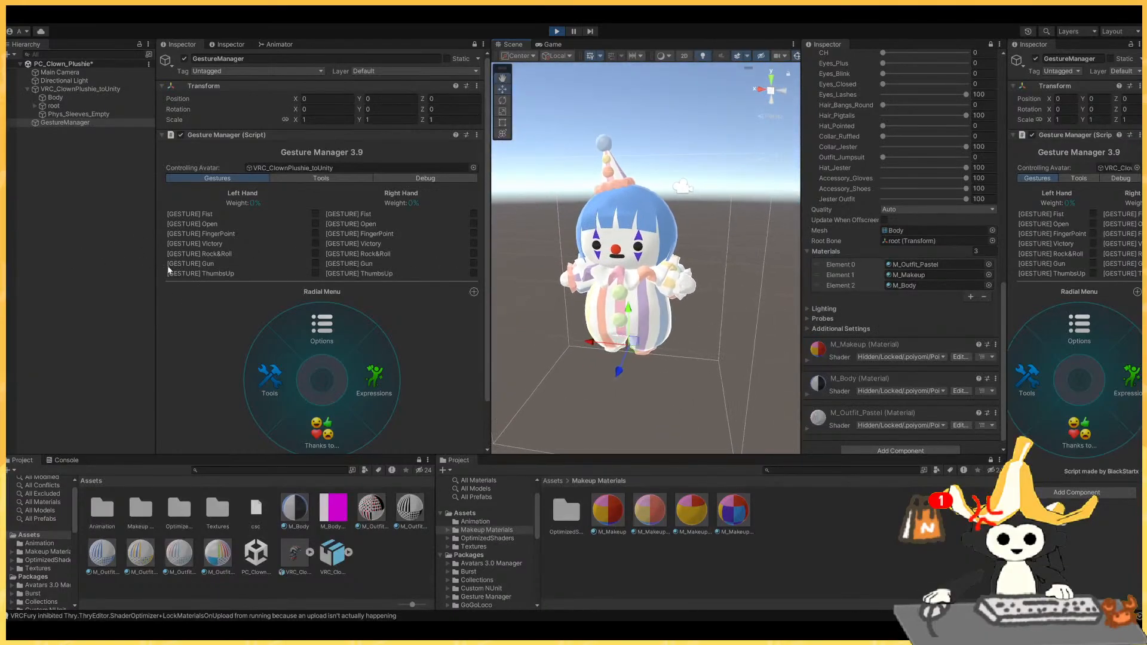
Test the Jester toggle in the Outfit submenu of the avatar's Expressions, then exit Play Mode.
{"action": "left_click", "coordinate": [406, 370]}
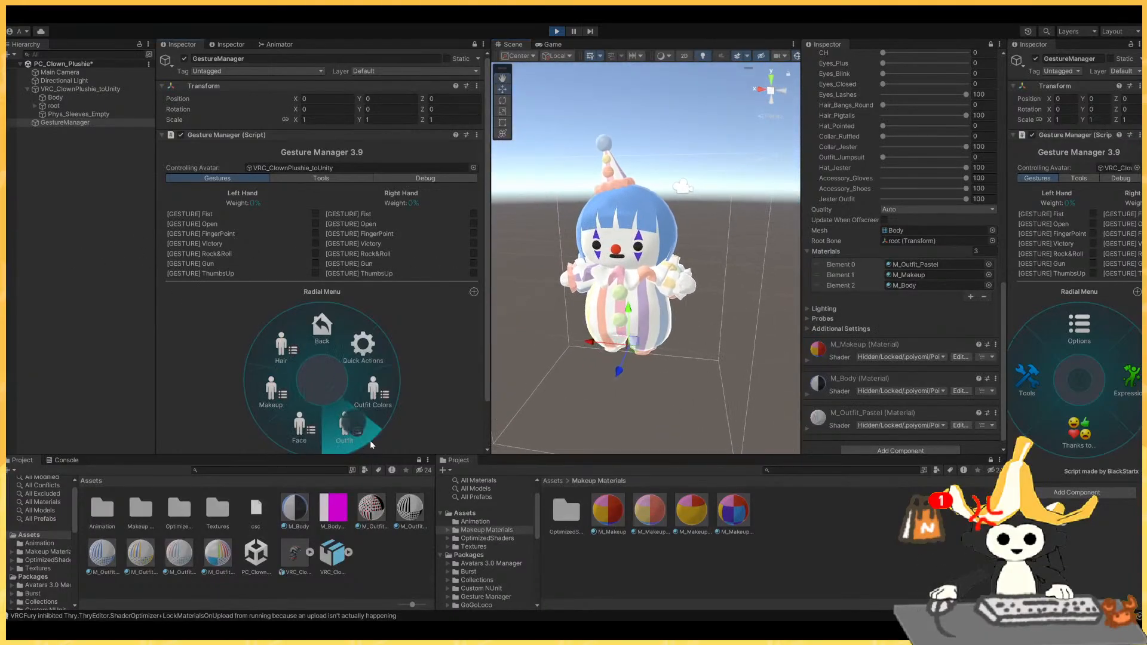
{"action": "left_click", "coordinate": [325, 409]}
{"action": "left_click", "coordinate": [274, 371]}
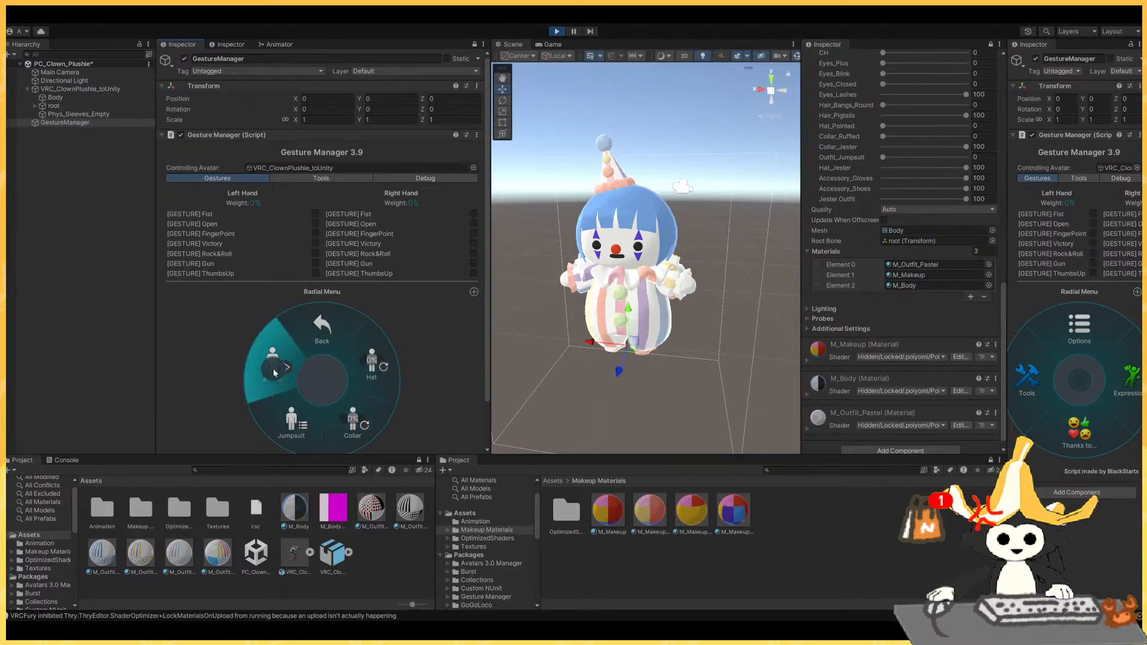
{"action": "left_click", "coordinate": [274, 373]}
{"action": "left_click", "coordinate": [274, 373]}
{"action": "left_click", "coordinate": [273, 372]}
{"action": "right_click_drag", "start_coordinate": [585, 349], "coordinate": [610, 333]}
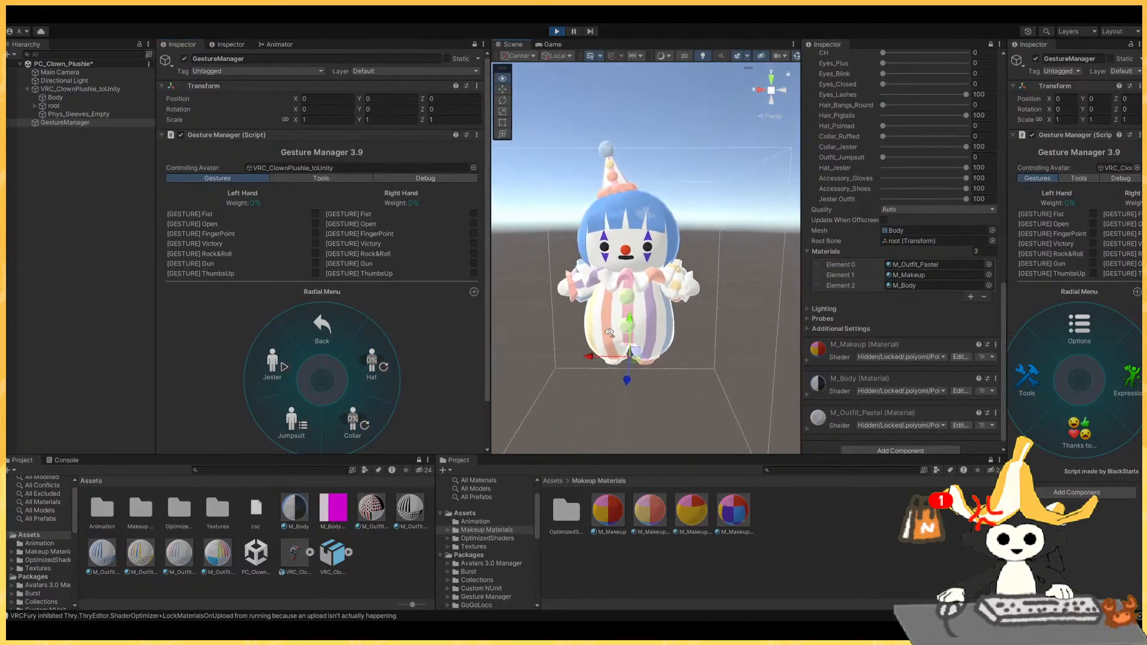
{"action": "left_click", "coordinate": [557, 31]}
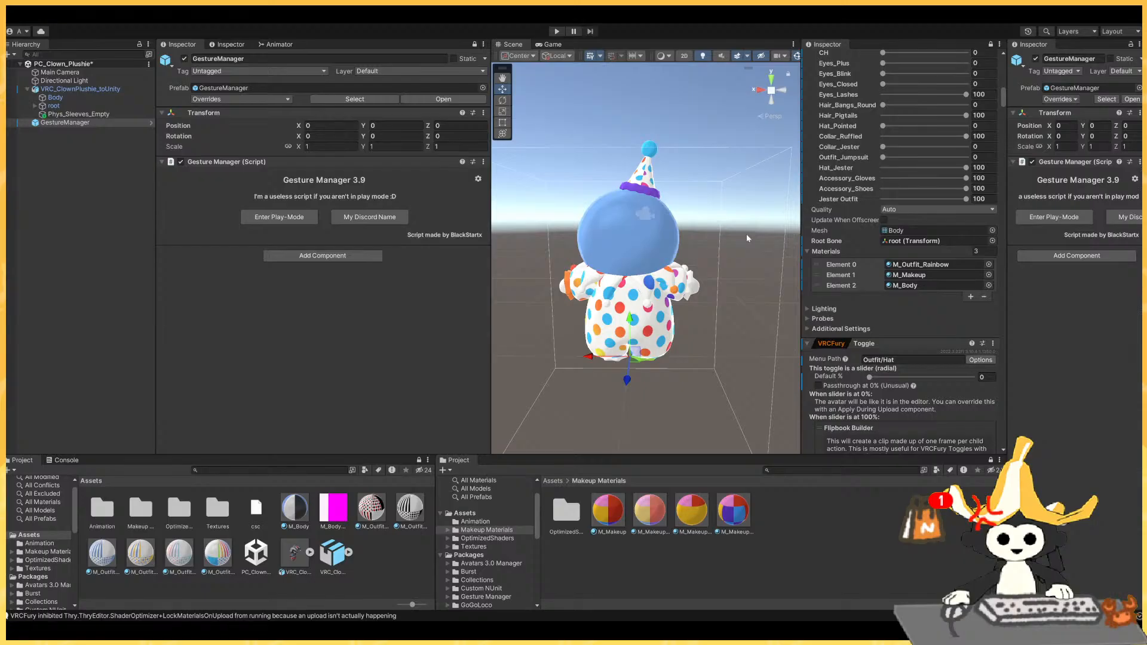
Enlarge the Scene view and turn it to face the avatar's front.
{"action": "left_click_drag", "start_coordinate": [492, 242], "coordinate": [355, 246]}
{"action": "right_click_drag", "start_coordinate": [587, 282], "coordinate": [62, 299]}
{"action": "key", "text": "d"}
{"action": "key", "text": "s"}
{"action": "right_click_drag", "start_coordinate": [635, 305], "coordinate": [658, 304]}
{"action": "key", "text": "w"}
Collapse the Body's BlendShapes list and its expanded VRCFury toggles.
{"action": "scroll", "coordinate": [948, 224], "scroll_direction": "up", "scroll_amount": 15}
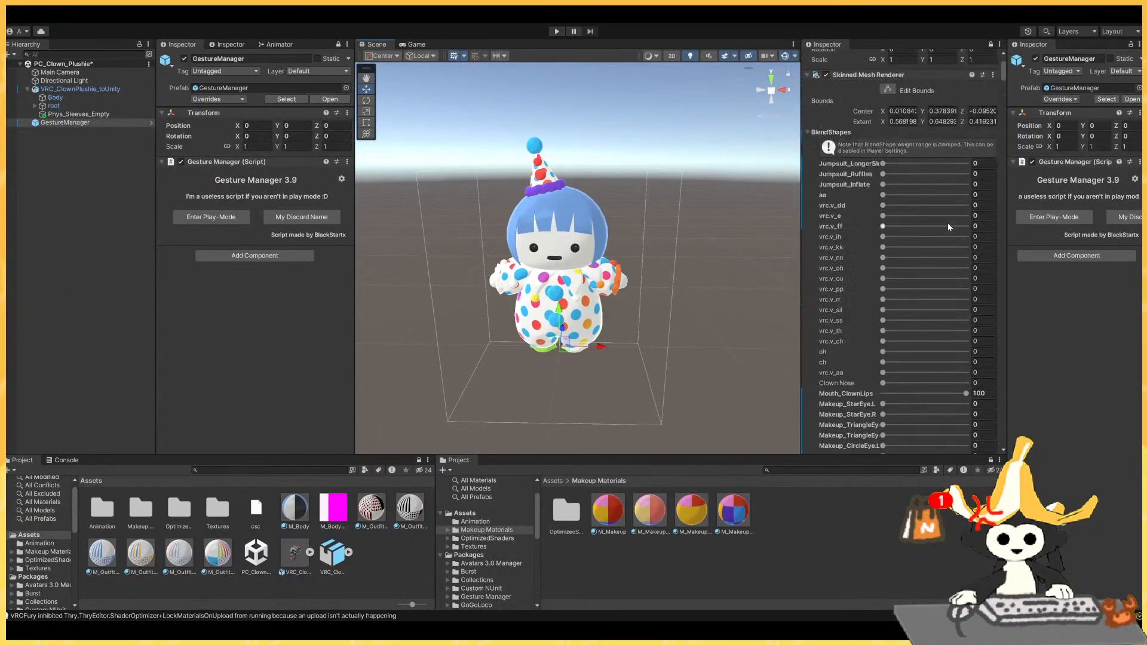
{"action": "scroll", "coordinate": [948, 223], "scroll_direction": "up", "scroll_amount": 2}
{"action": "left_click", "coordinate": [860, 189]}
{"action": "scroll", "coordinate": [852, 291], "scroll_direction": "down", "scroll_amount": 3}
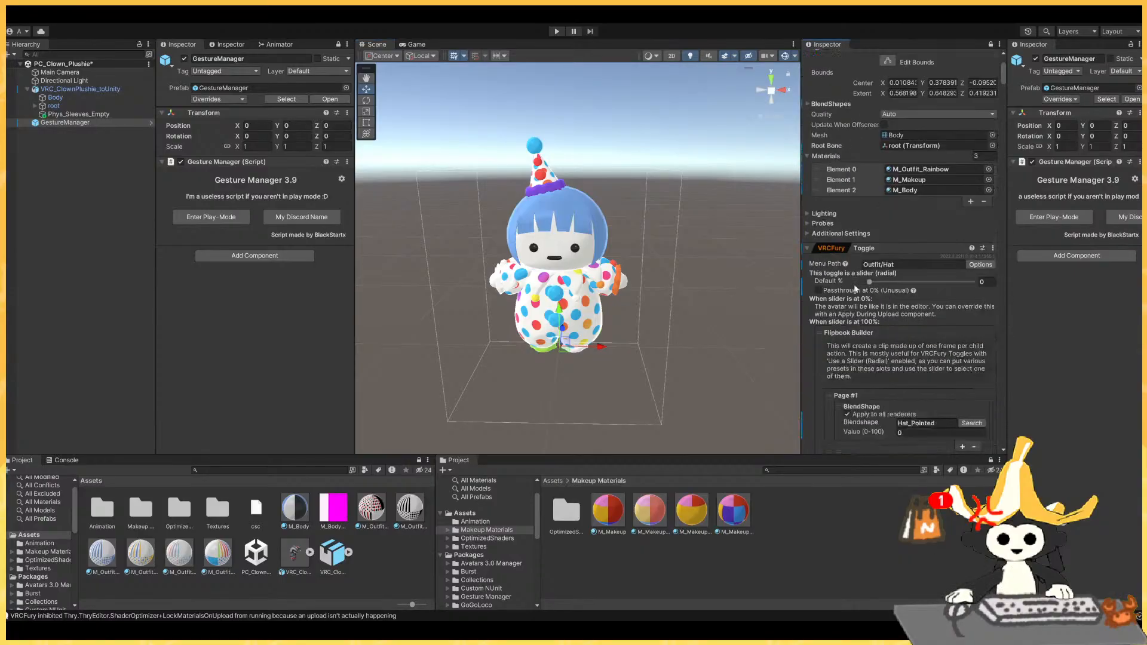
{"action": "left_click", "coordinate": [870, 249]}
{"action": "left_click", "coordinate": [881, 261]}
{"action": "left_click", "coordinate": [887, 274]}
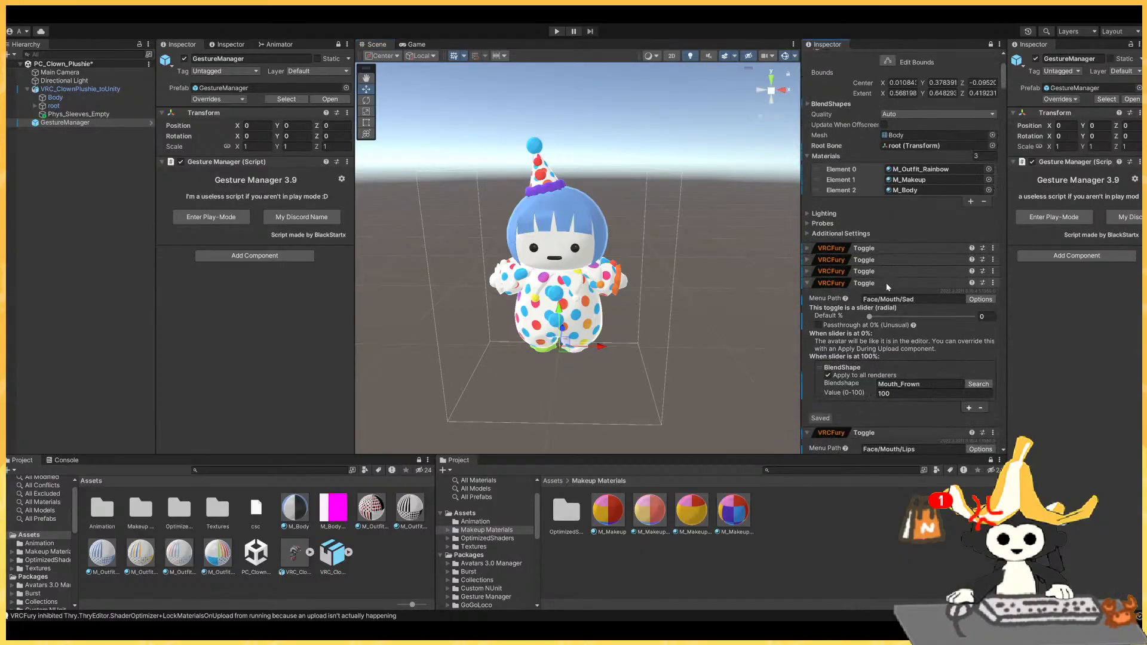
{"action": "left_click", "coordinate": [886, 283]}
{"action": "left_click", "coordinate": [887, 250]}
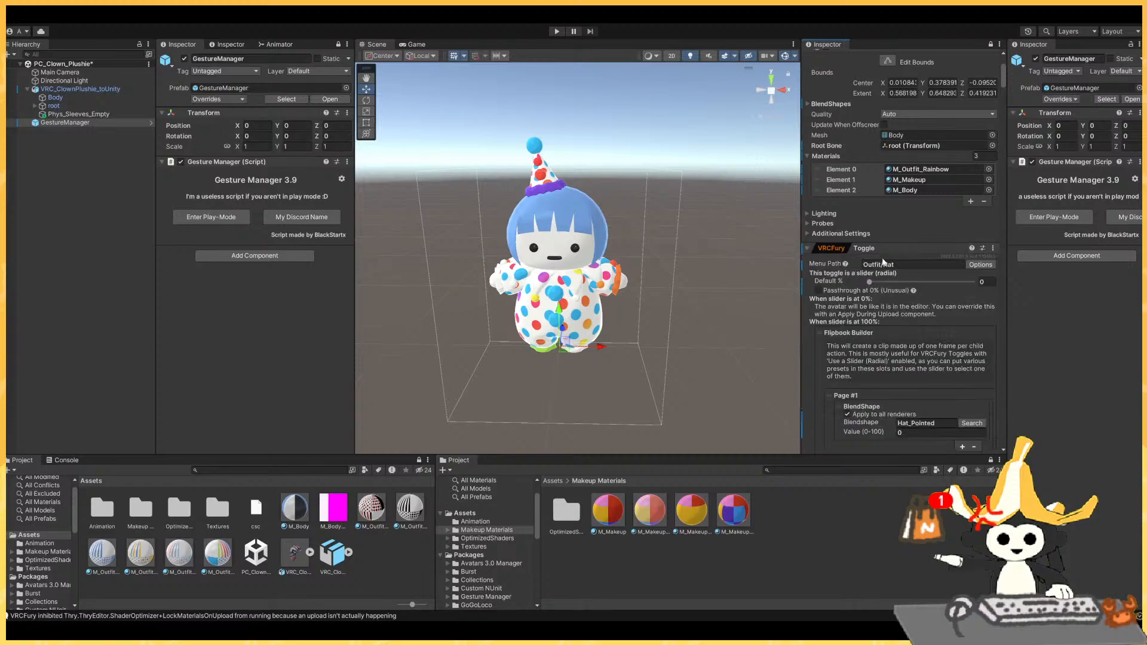
{"action": "left_click", "coordinate": [886, 265]}
{"action": "left_click", "coordinate": [882, 250]}
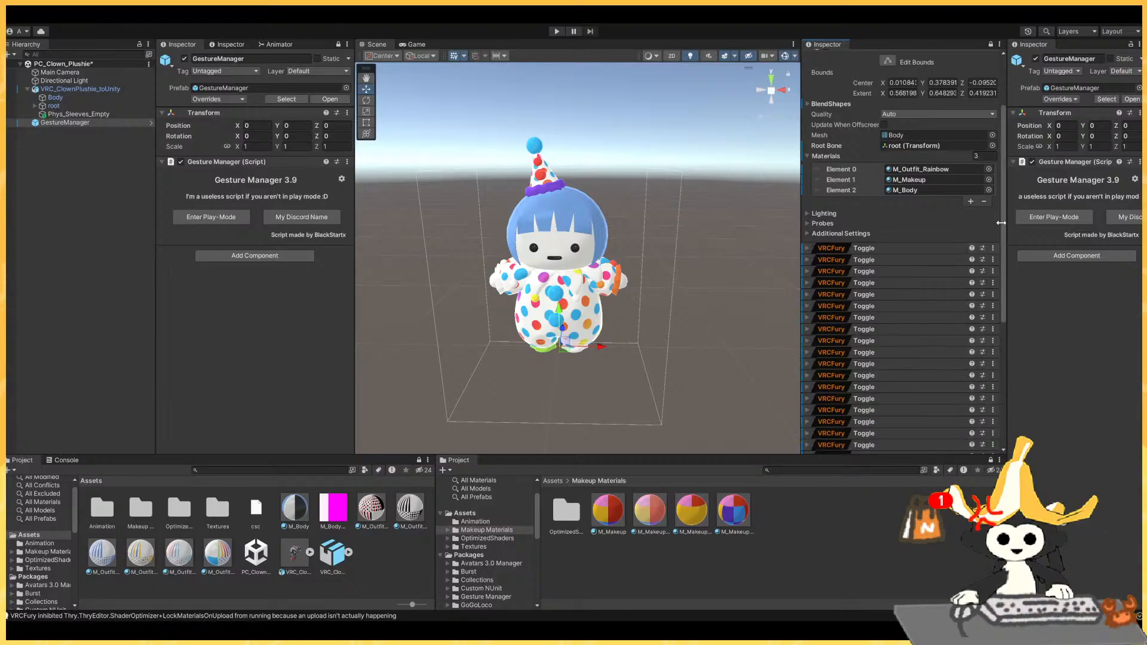
Expand the last VRCFury toggle on the Body and set its menu path to Outfit/Gloves.
{"action": "left_click_drag", "start_coordinate": [1003, 224], "coordinate": [1004, 370]}
{"action": "left_click", "coordinate": [900, 322]}
{"action": "left_click", "coordinate": [906, 340]}
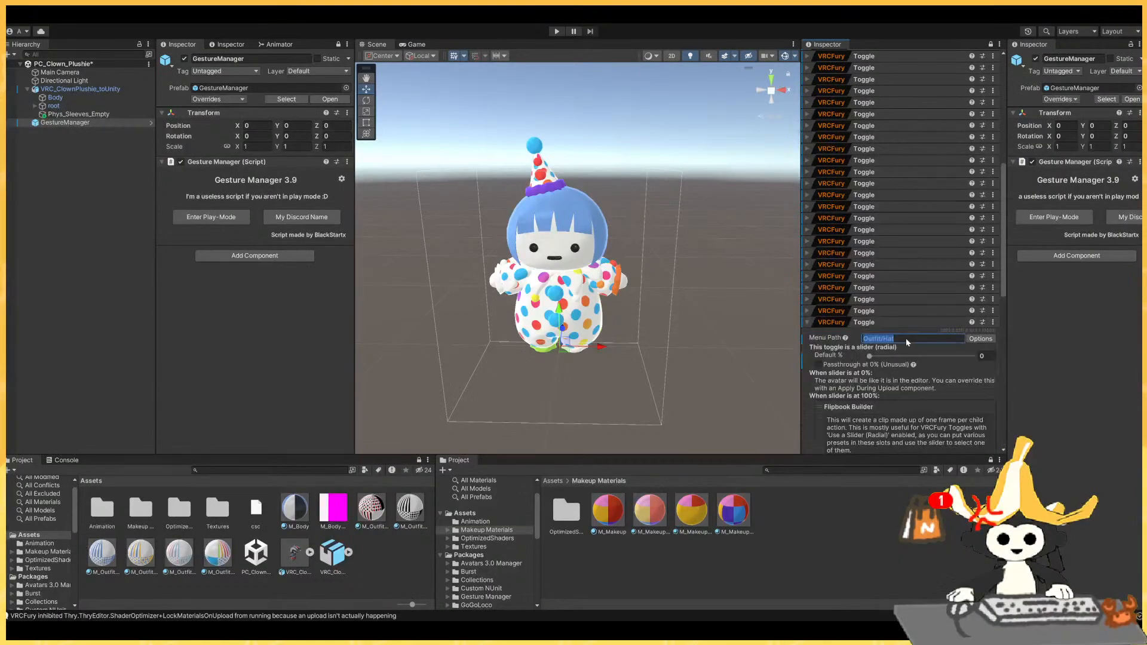
{"action": "double_click", "coordinate": [889, 339]}
{"action": "type", "text": "Glo"}
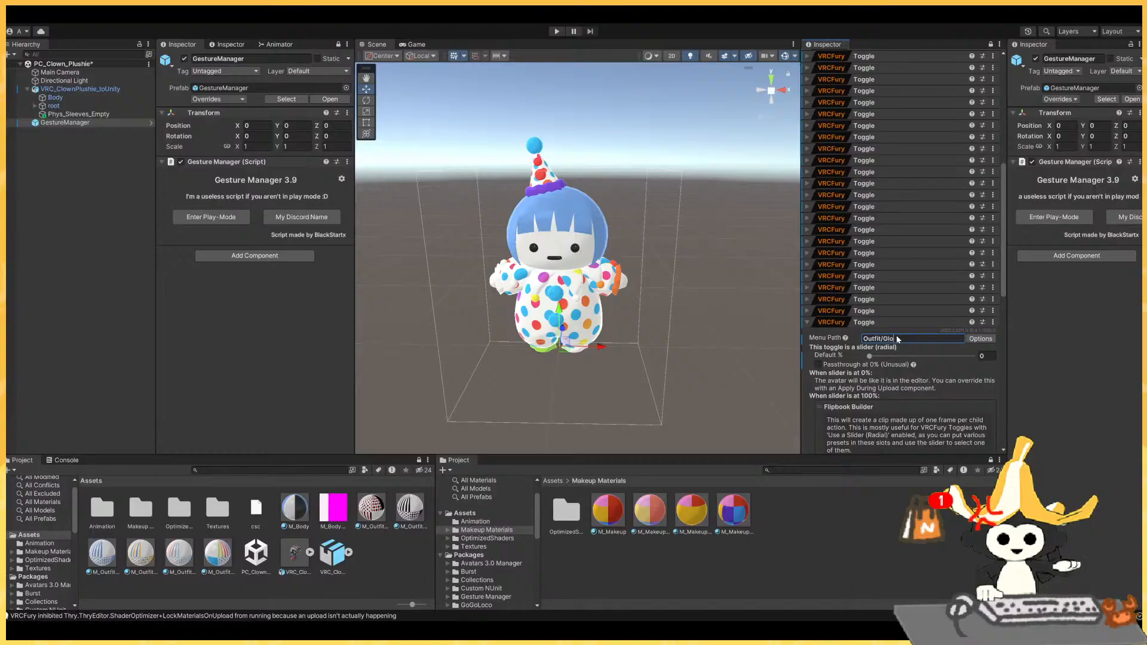
{"action": "type", "text": "ves"}
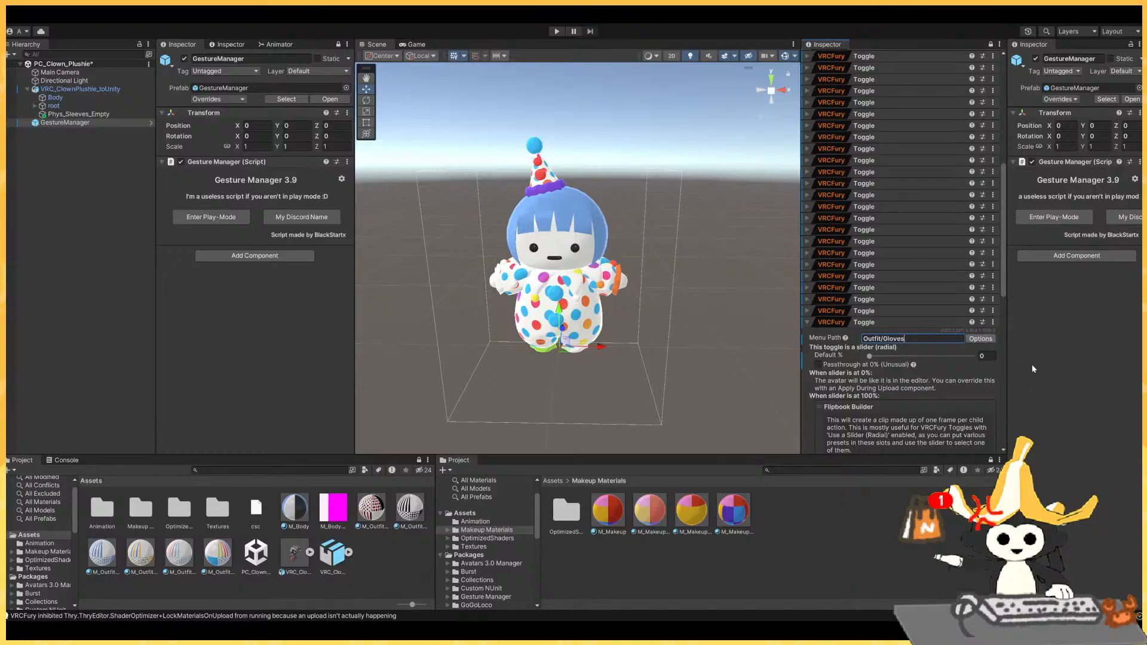
Change the Outfit/Gloves toggle from a slider to a plain on/off toggle and remove its Flipbook Builder action.
{"action": "scroll", "coordinate": [877, 364], "scroll_direction": "down", "scroll_amount": 10}
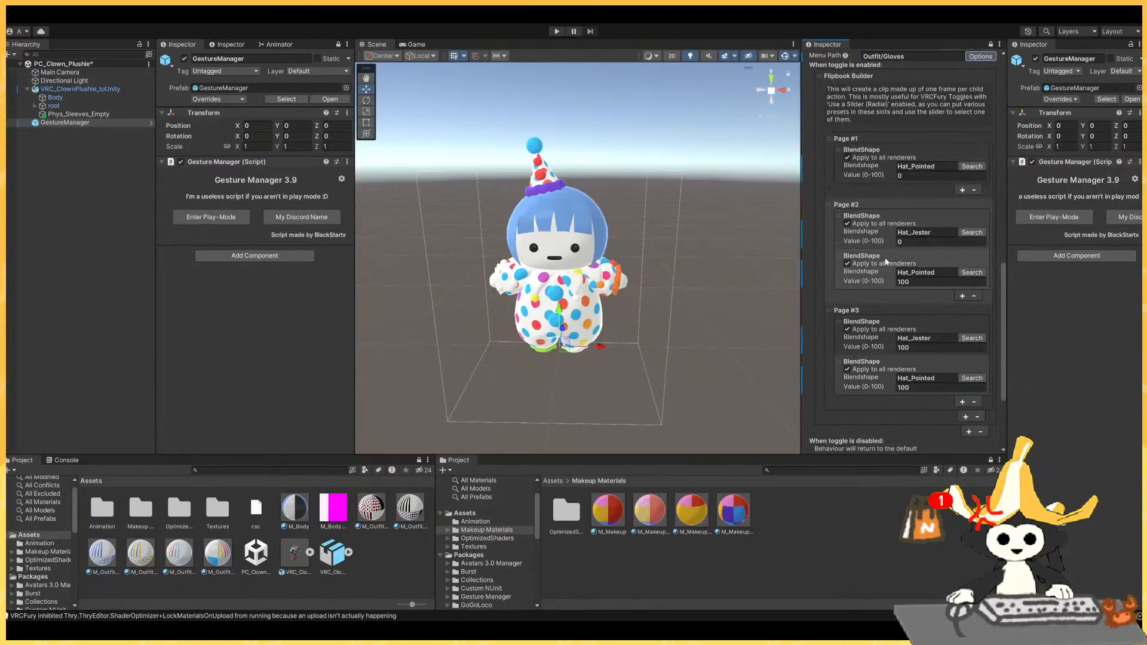
{"action": "right_click", "coordinate": [864, 133]}
{"action": "left_click", "coordinate": [911, 170]}
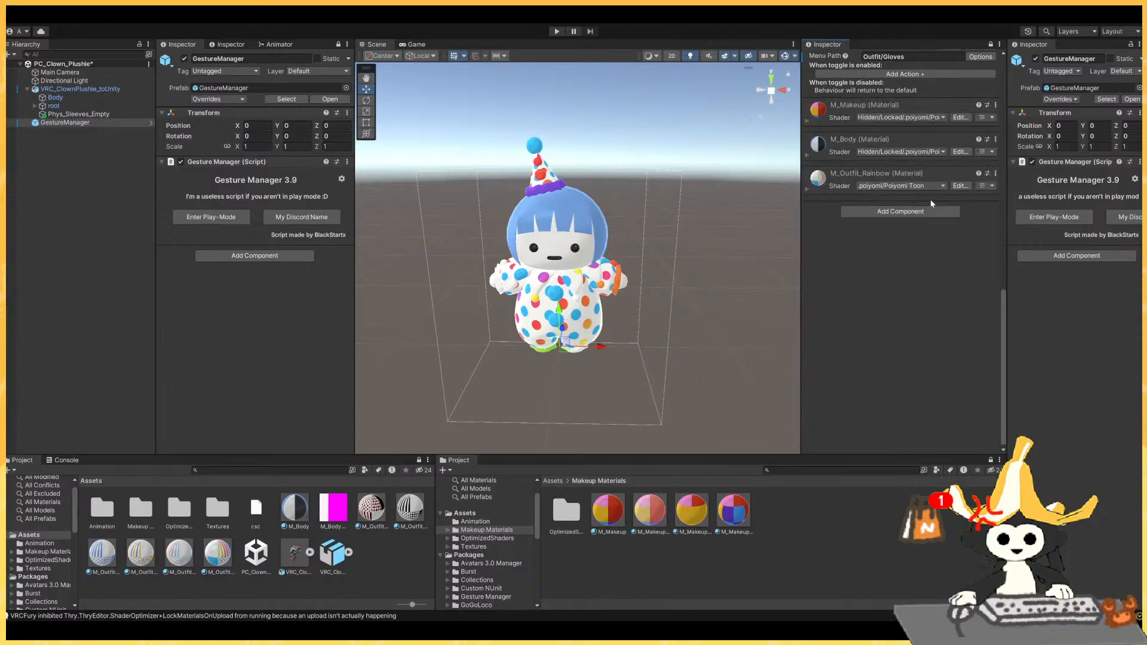
Add a BlendShape action to the Outfit/Gloves toggle using the Accessory_Gloves blendshape at 100.
{"action": "scroll", "coordinate": [930, 202], "scroll_direction": "up", "scroll_amount": 5}
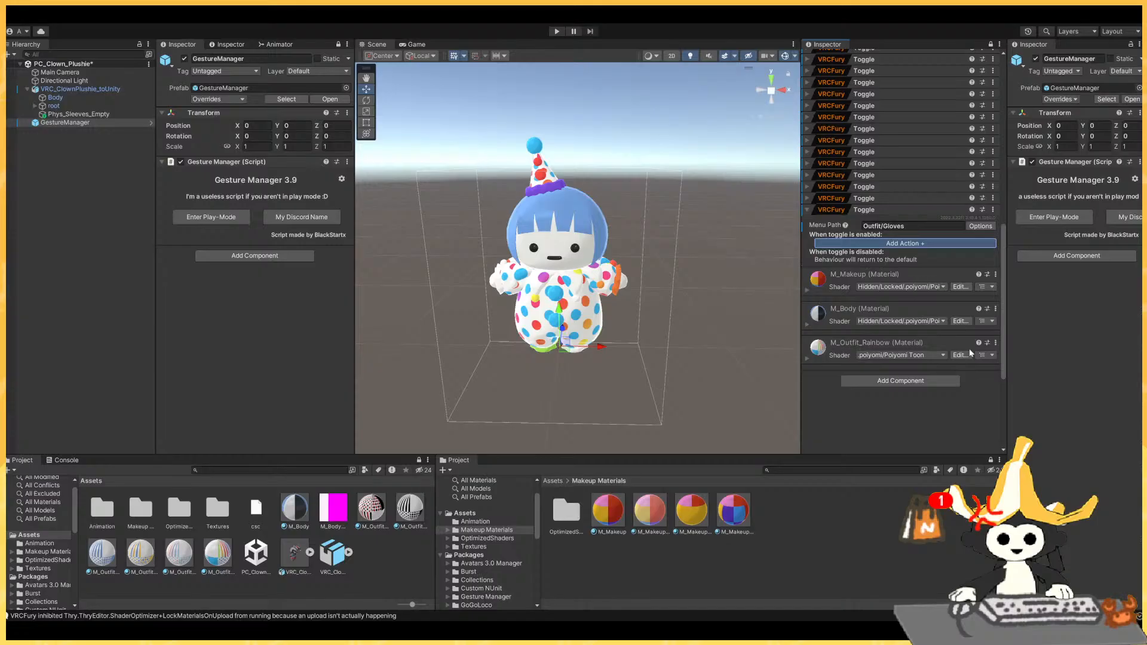
{"action": "left_click", "coordinate": [966, 267]}
{"action": "left_click", "coordinate": [979, 311]}
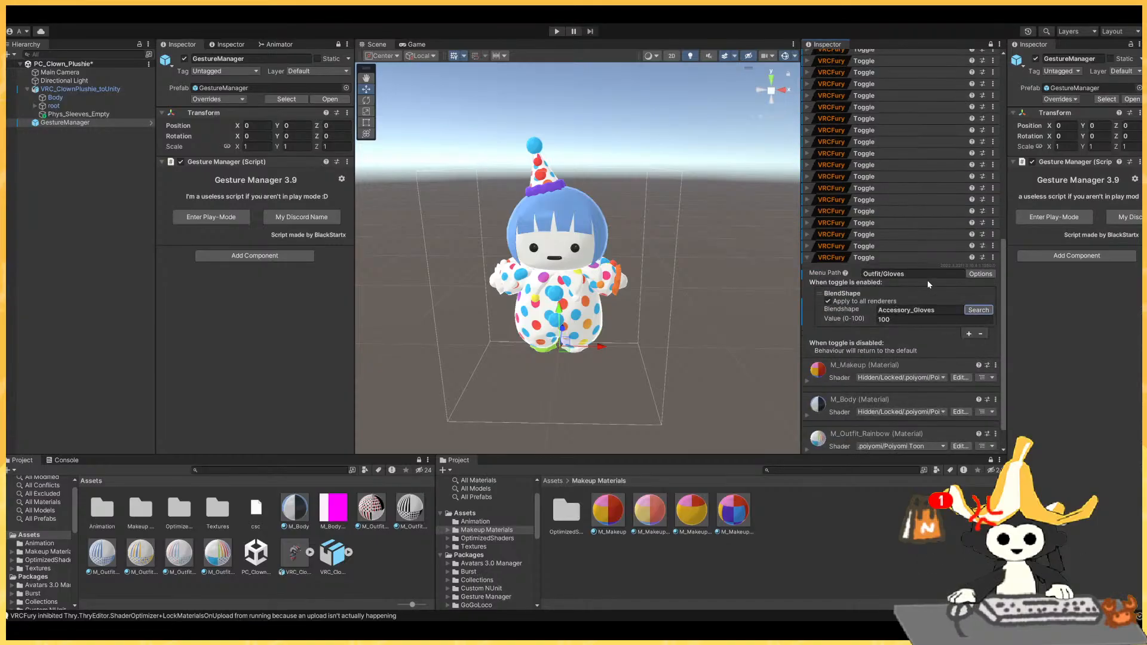
{"action": "scroll", "coordinate": [909, 269], "scroll_direction": "up", "scroll_amount": 3}
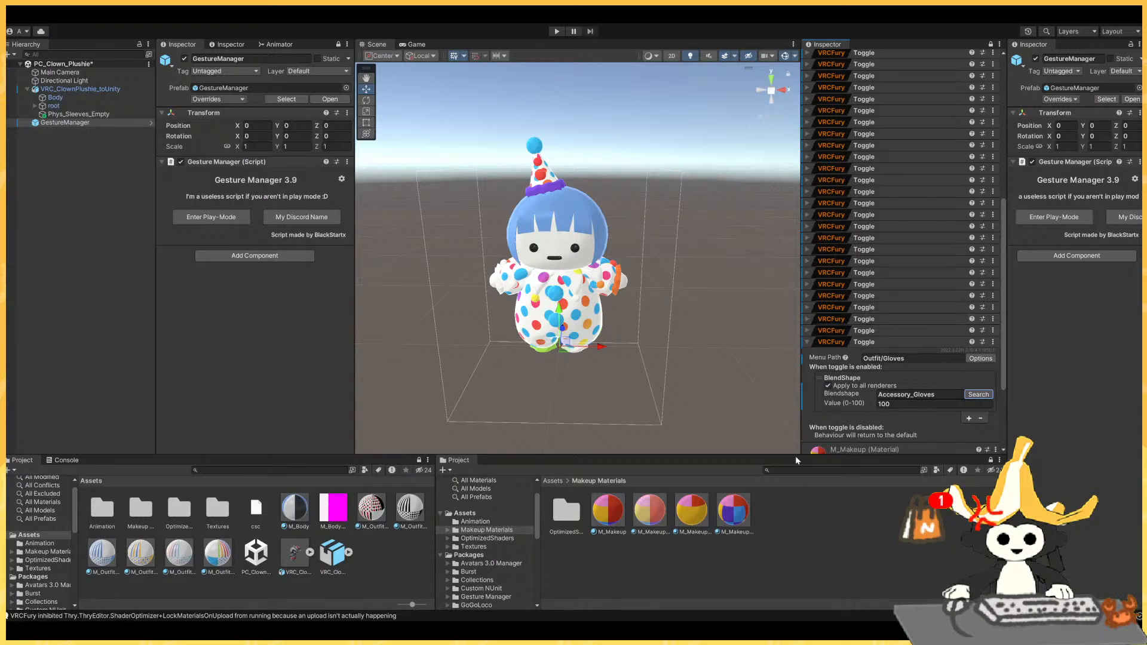
{"action": "left_click_drag", "start_coordinate": [795, 457], "coordinate": [801, 509]}
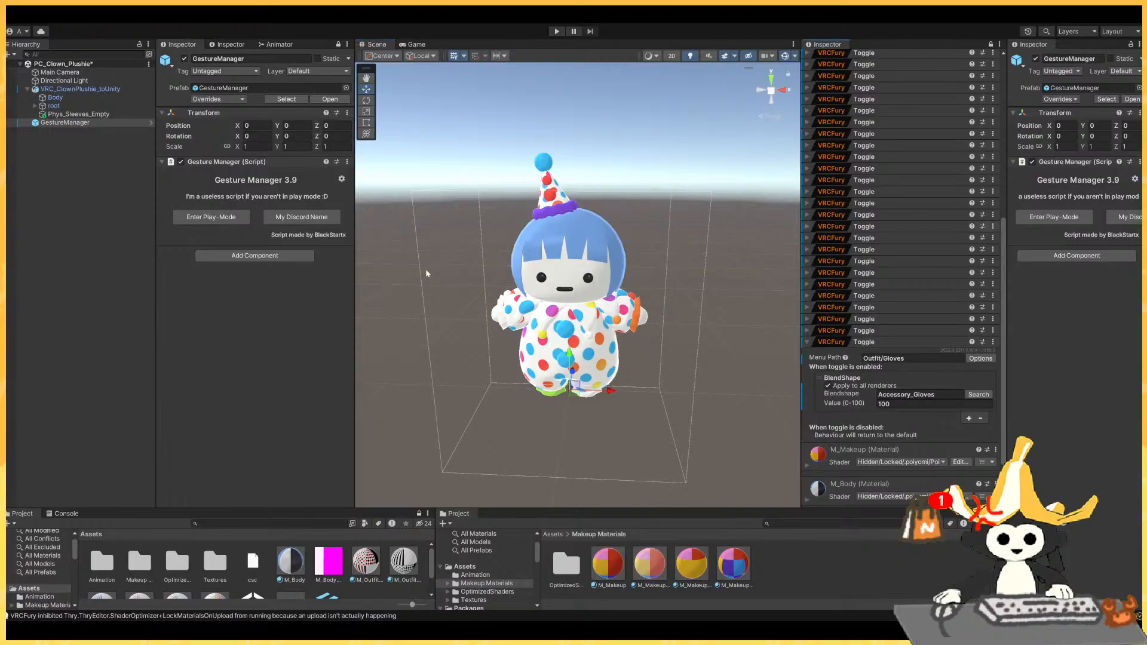
Widen the spare Inspector, lock it on the Body and expand its BlendShapes list to check the accessory weights.
{"action": "left_click", "coordinate": [183, 46]}
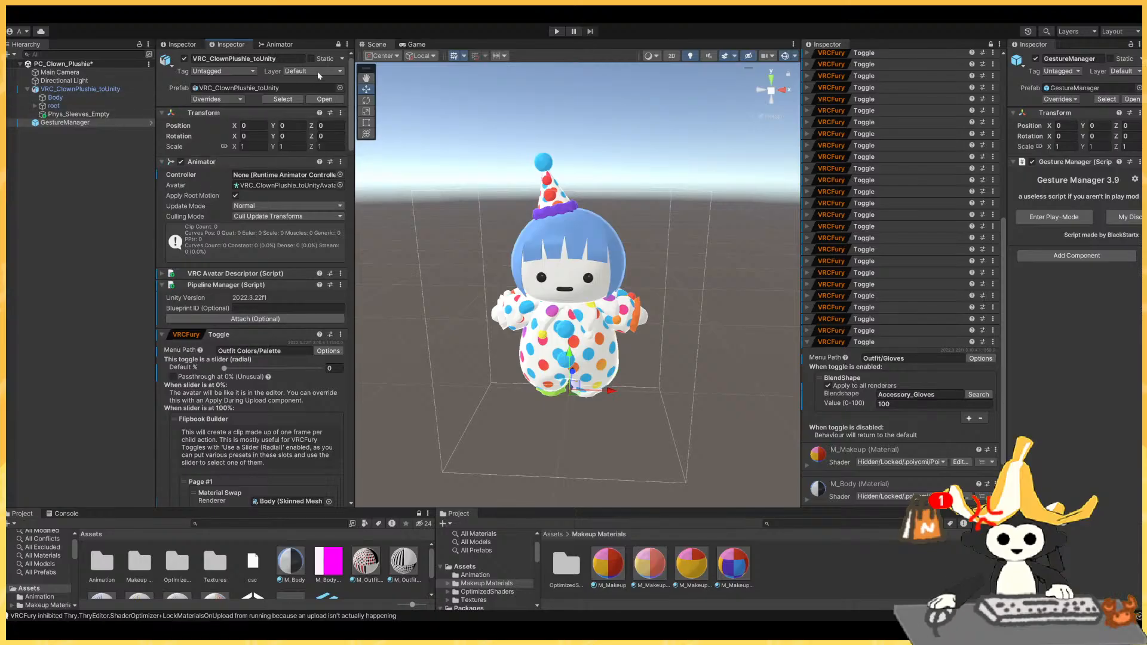
{"action": "left_click_drag", "start_coordinate": [1007, 88], "coordinate": [924, 88]}
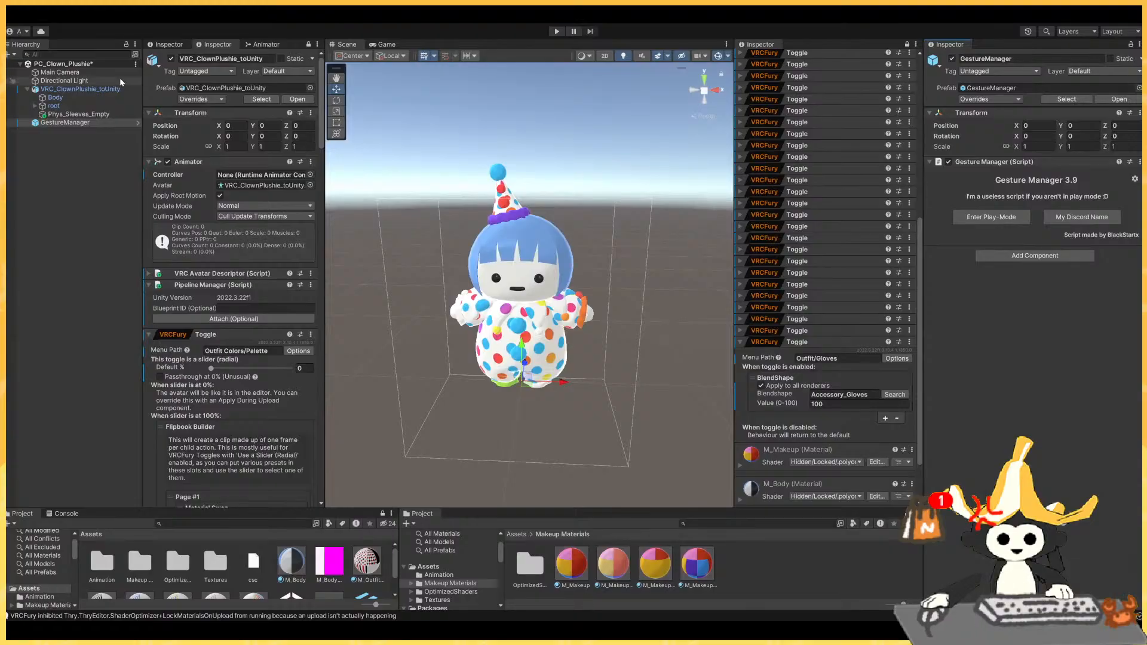
{"action": "left_click", "coordinate": [73, 97]}
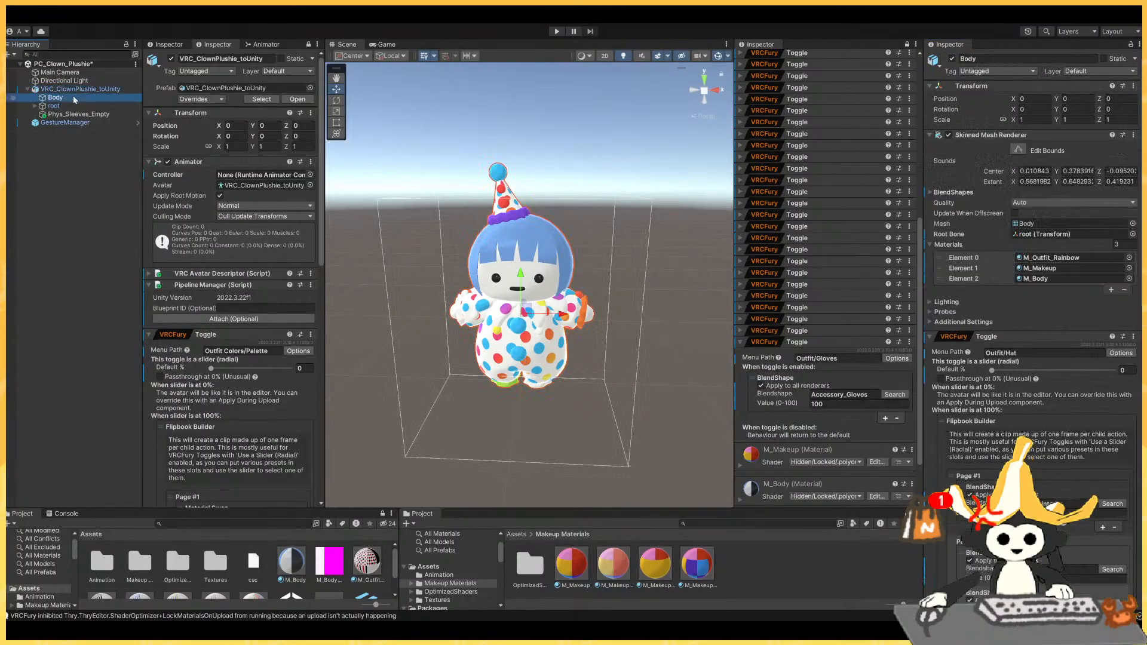
{"action": "left_click", "coordinate": [1130, 44]}
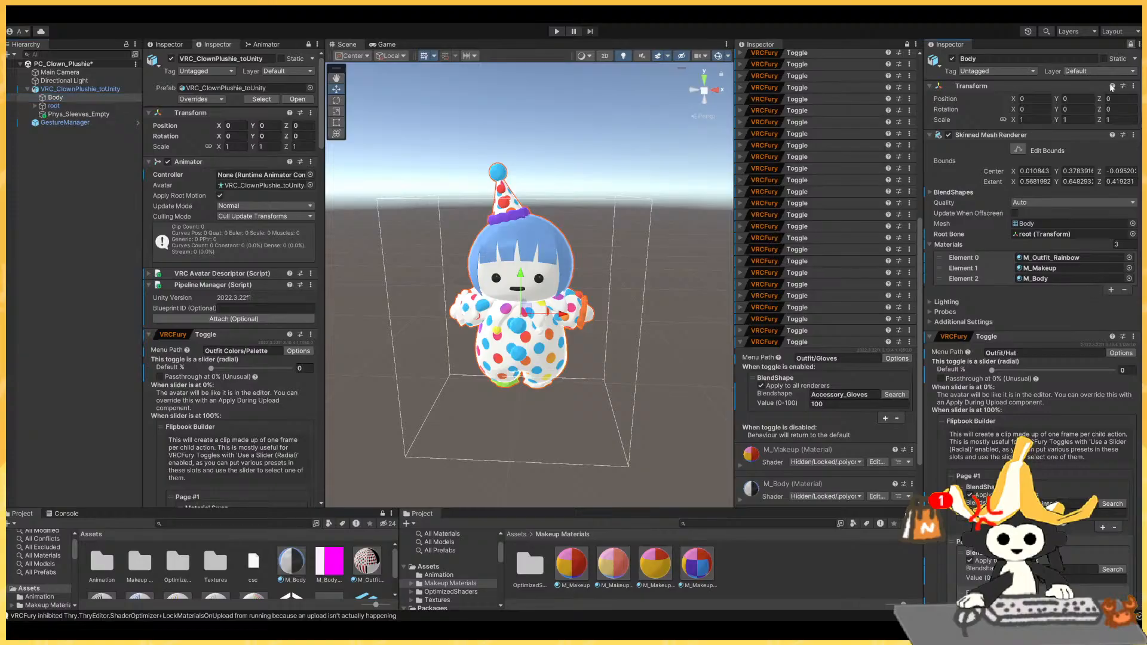
{"action": "left_click", "coordinate": [951, 192]}
{"action": "scroll", "coordinate": [1044, 375], "scroll_direction": "down", "scroll_amount": 2}
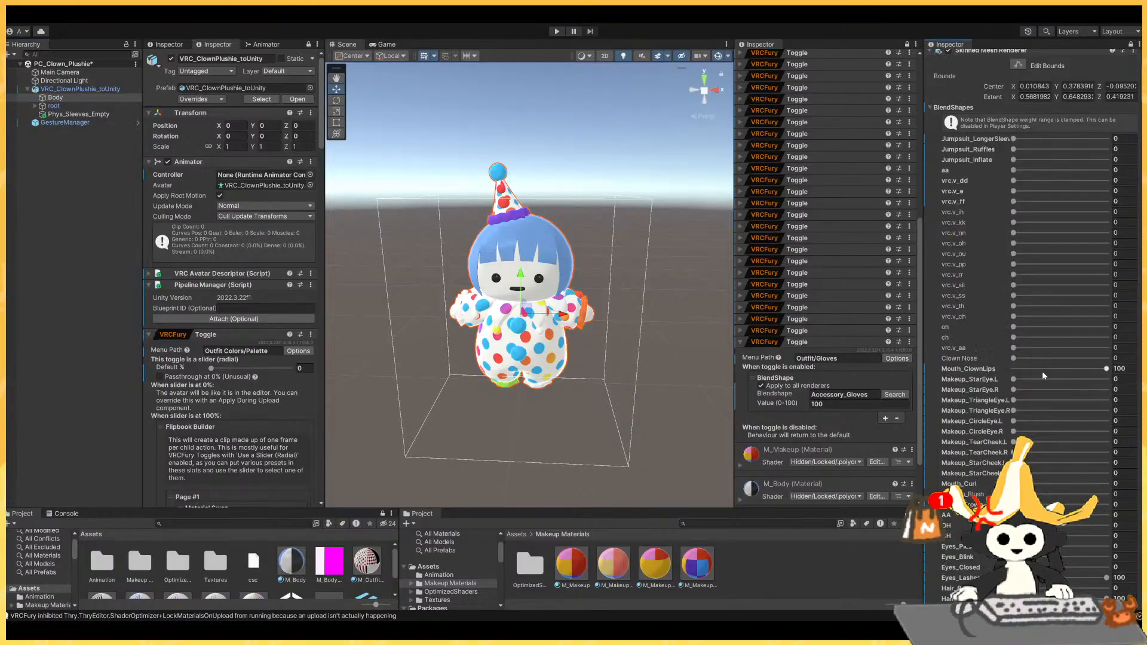
{"action": "scroll", "coordinate": [1042, 371], "scroll_direction": "down", "scroll_amount": 2}
{"action": "scroll", "coordinate": [1033, 388], "scroll_direction": "down", "scroll_amount": 3}
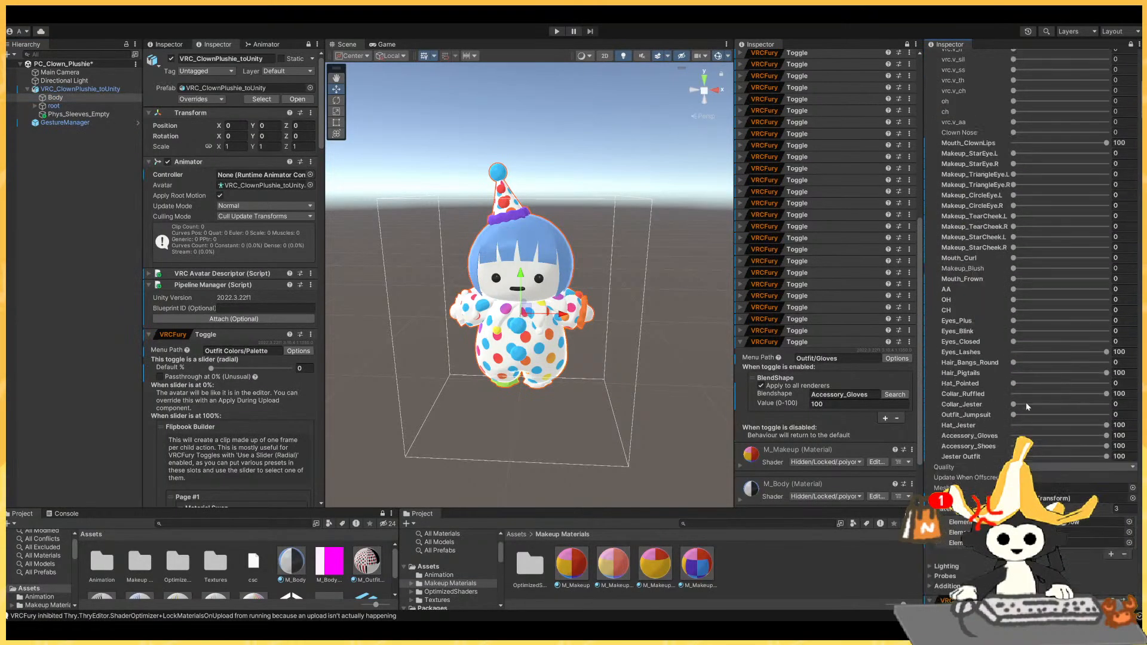
{"action": "left_click_drag", "start_coordinate": [1051, 442], "coordinate": [1120, 452]}
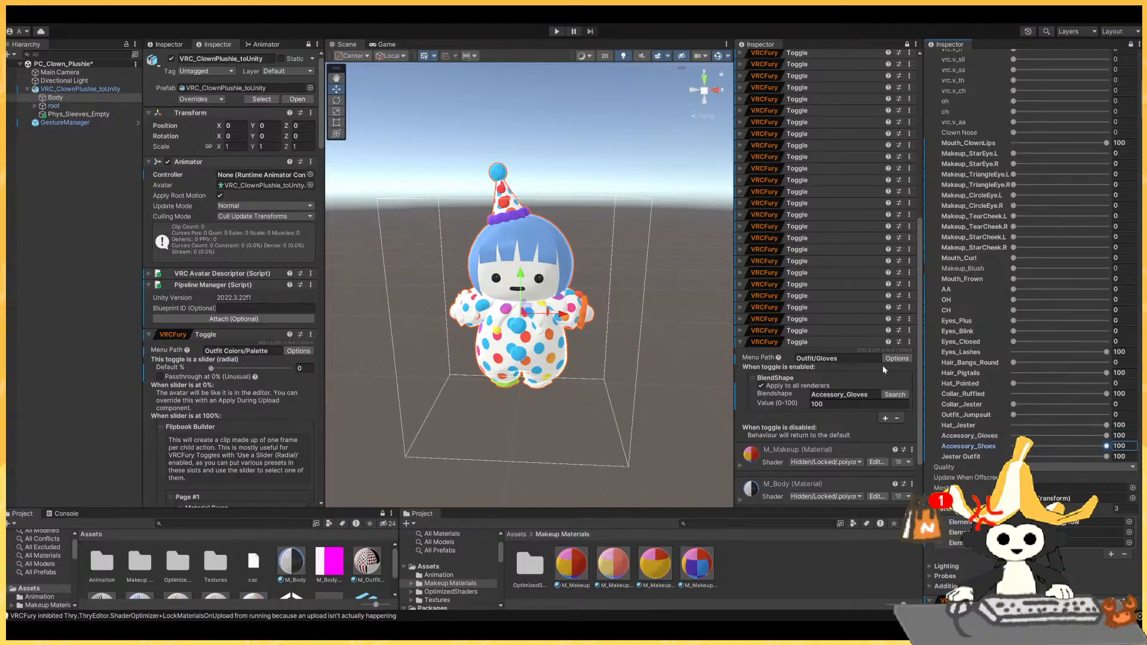
Set the Accessory_Gloves blendshape value in the Outfit/Gloves toggle to 0.
{"action": "left_click", "coordinate": [834, 405]}
{"action": "type", "text": "0"}
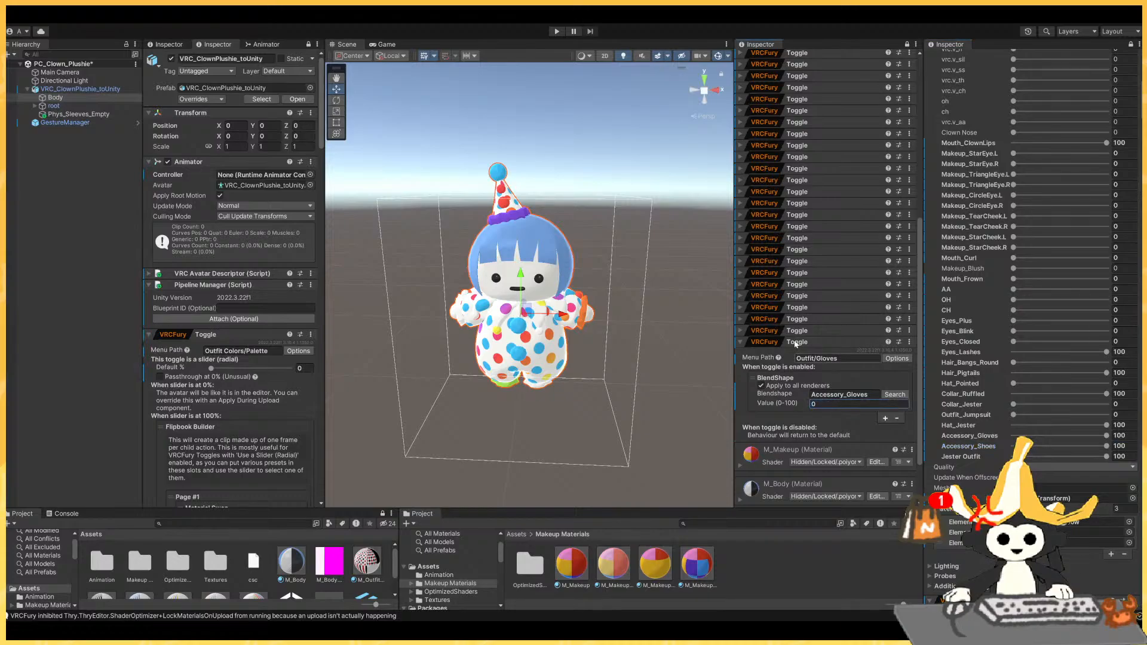
{"action": "left_click", "coordinate": [846, 431]}
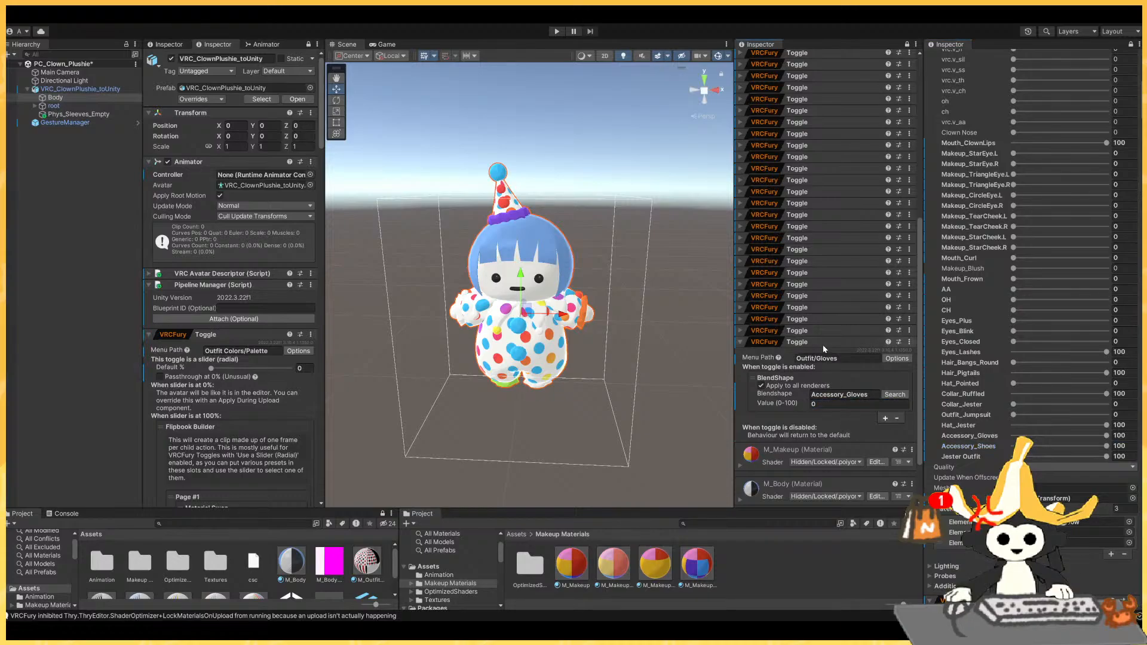
Duplicate the Outfit/Gloves toggle on the Body, switching the copy's blendshape to Accessory_Shoes and its menu path to Outfit/Shoes.
{"action": "scroll", "coordinate": [894, 418], "scroll_direction": "up", "scroll_amount": 10}
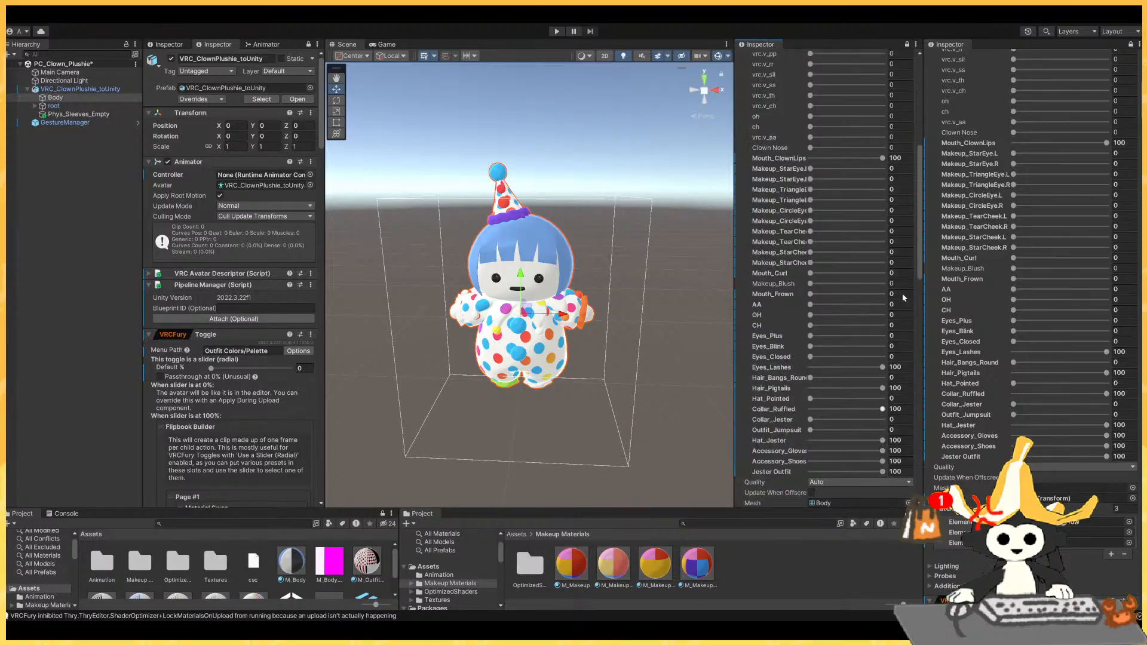
{"action": "left_click_drag", "start_coordinate": [921, 259], "coordinate": [921, 425]}
{"action": "scroll", "coordinate": [839, 100], "scroll_direction": "up", "scroll_amount": 2}
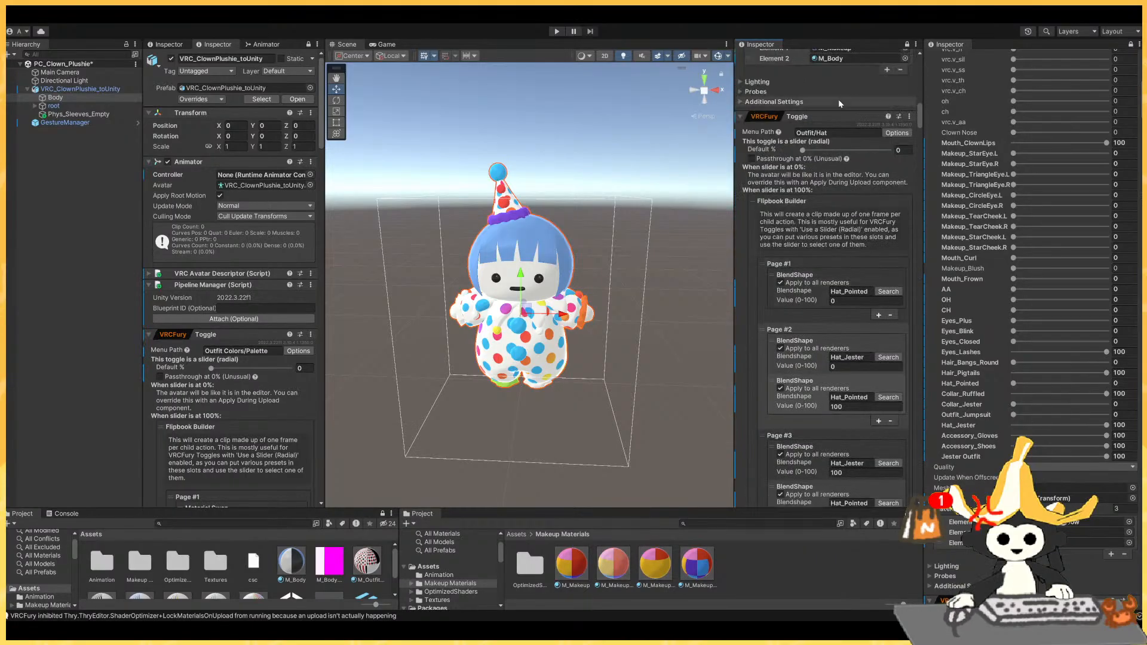
{"action": "left_click", "coordinate": [916, 118]}
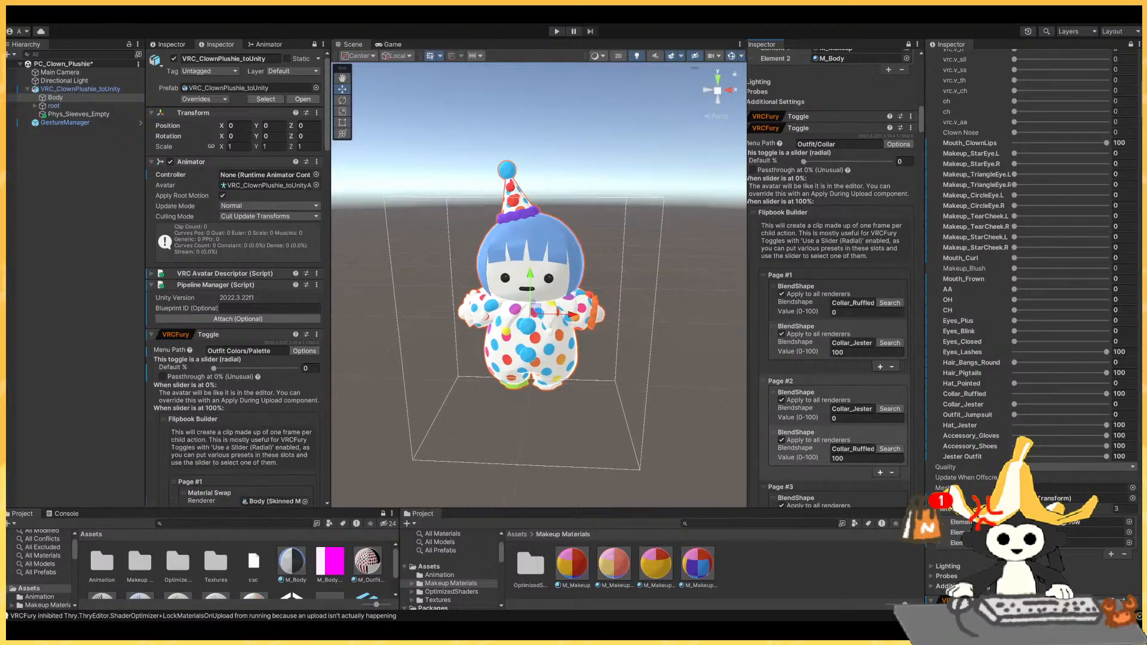
{"action": "left_click_drag", "start_coordinate": [938, 106], "coordinate": [920, 547]}
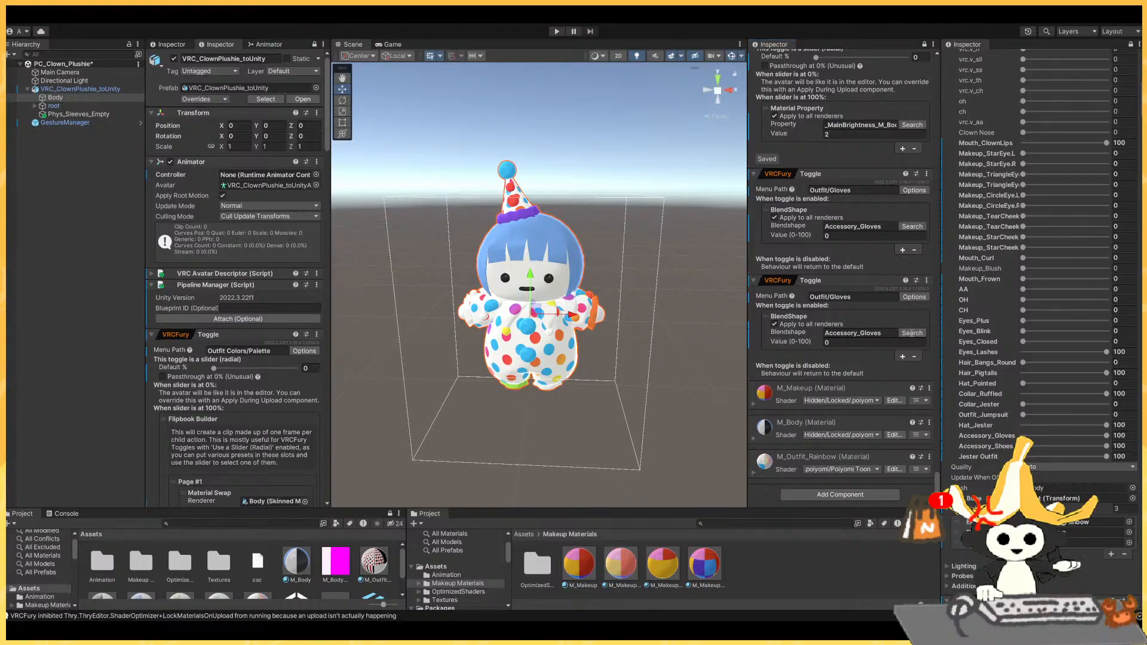
{"action": "left_click", "coordinate": [867, 354]}
{"action": "double_click", "coordinate": [846, 297]}
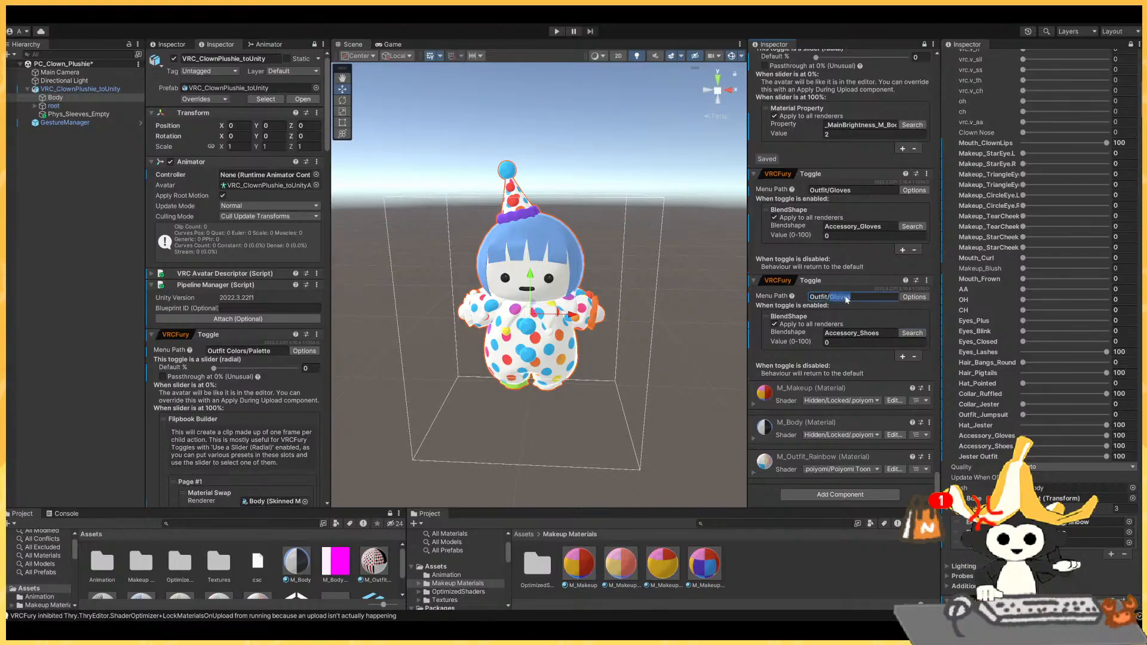
{"action": "type", "text": "Shoes"}
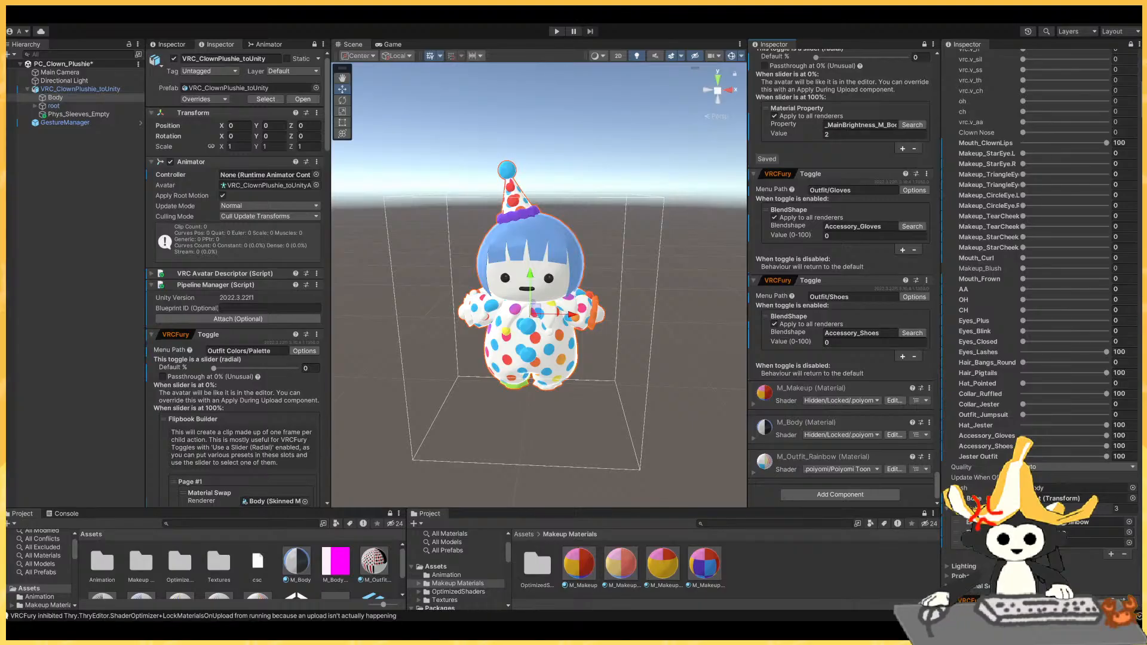
Collapse the Animator, Pipeline Manager and VRCFury toggle components on the avatar root.
{"action": "left_click", "coordinate": [207, 161]}
{"action": "left_click", "coordinate": [207, 185]}
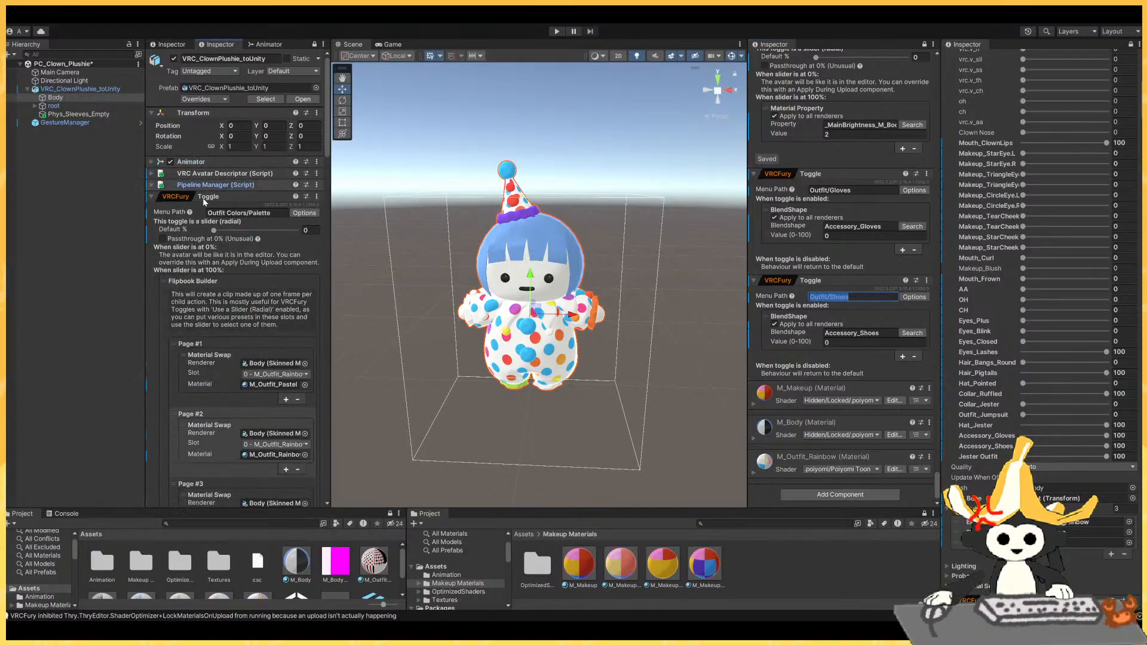
{"action": "left_click", "coordinate": [207, 197]}
{"action": "left_click", "coordinate": [247, 210]}
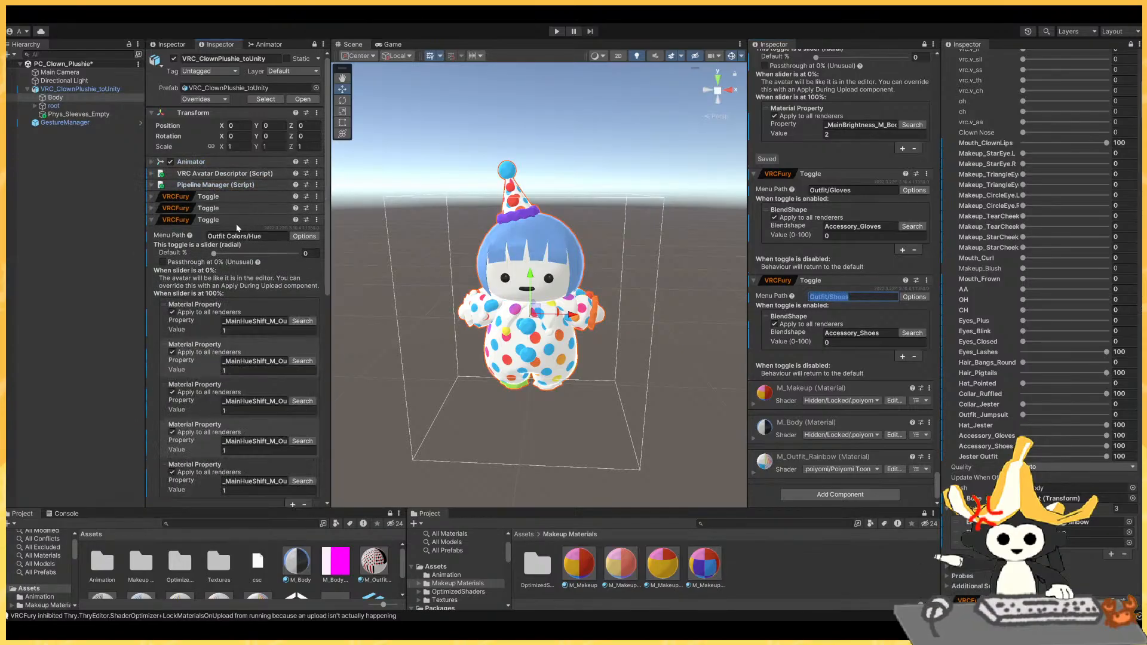
{"action": "left_click", "coordinate": [236, 221]}
Enter play mode through the Gesture Manager and view the avatar from the front in the Scene view.
{"action": "left_click", "coordinate": [173, 44]}
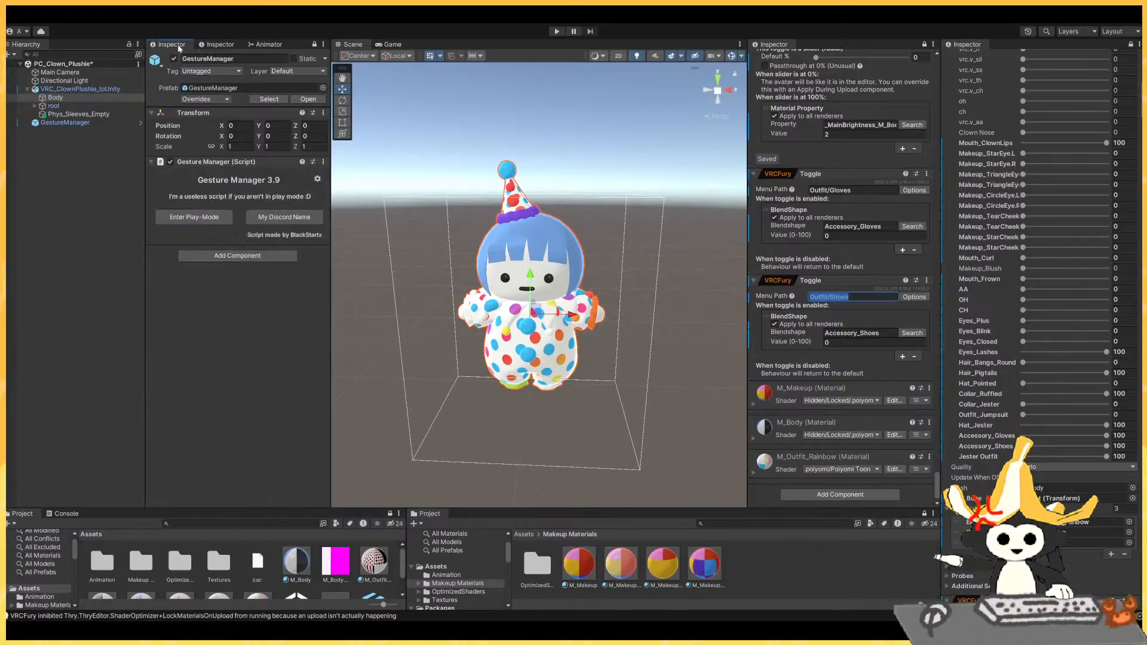
{"action": "left_click", "coordinate": [201, 217]}
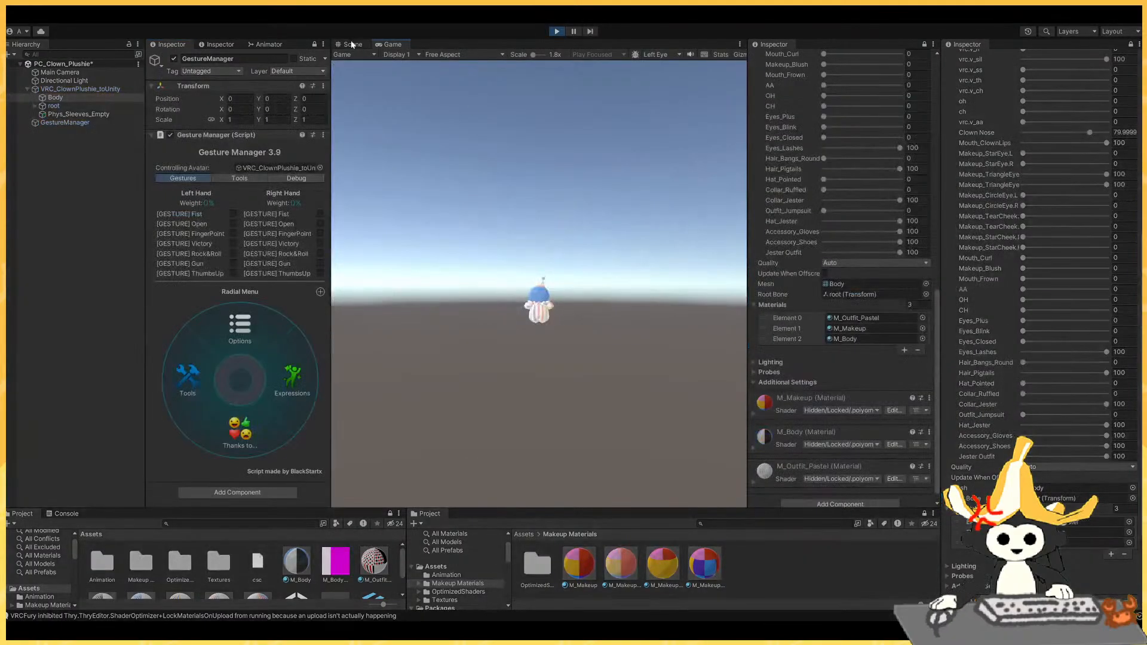
{"action": "key", "text": "d"}
{"action": "right_click_drag", "start_coordinate": [601, 255], "coordinate": [47, 243]}
{"action": "key", "text": "s"}
Test the avatar's Hair expressions by setting Brightness to 47%, Pigtails to about 56% and Hue to about 54%.
{"action": "left_click", "coordinate": [286, 369]}
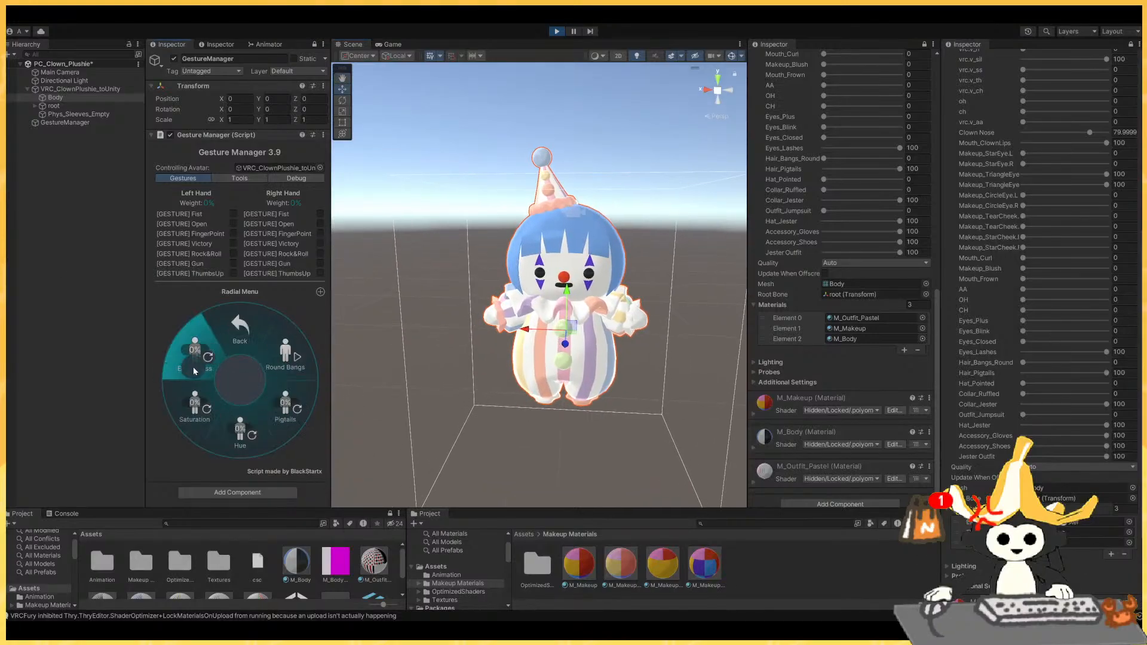
{"action": "left_click", "coordinate": [210, 351]}
{"action": "left_click", "coordinate": [204, 411]}
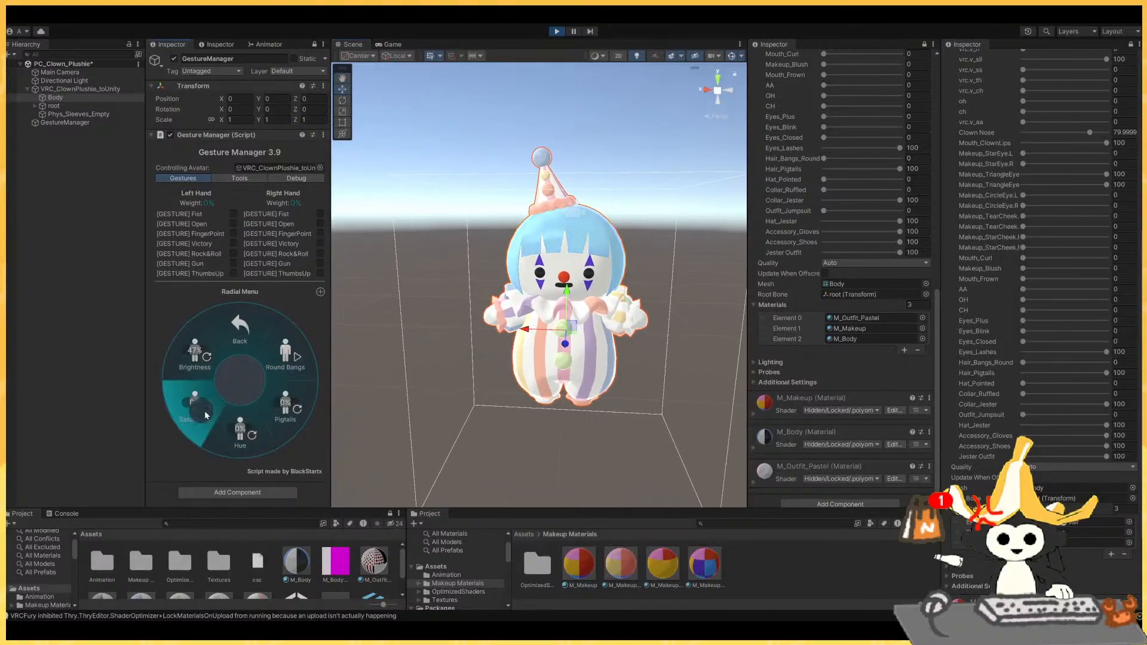
{"action": "left_click", "coordinate": [286, 409]}
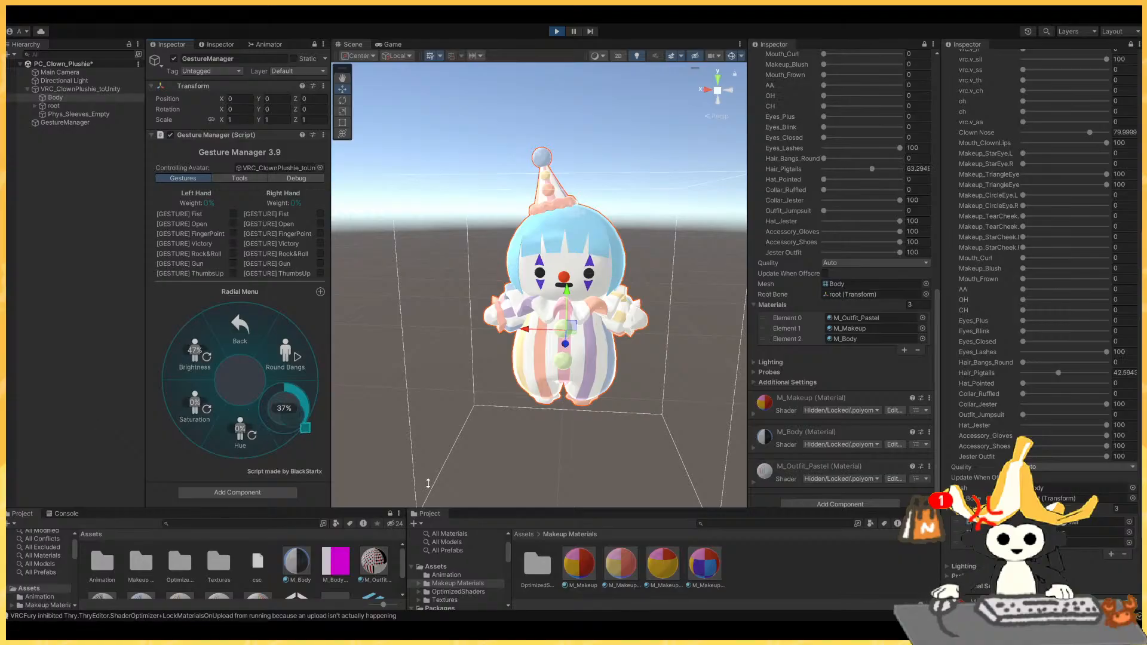
{"action": "left_click", "coordinate": [471, 303]}
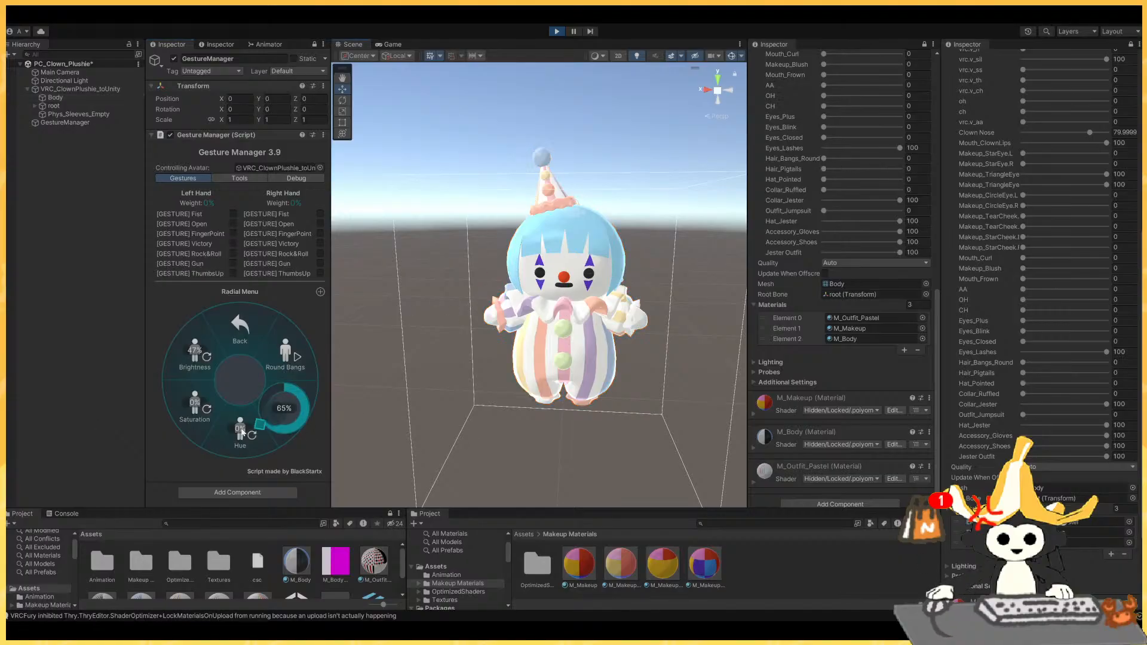
{"action": "left_click", "coordinate": [279, 422]}
{"action": "left_click", "coordinate": [241, 431]}
{"action": "left_click", "coordinate": [239, 462]}
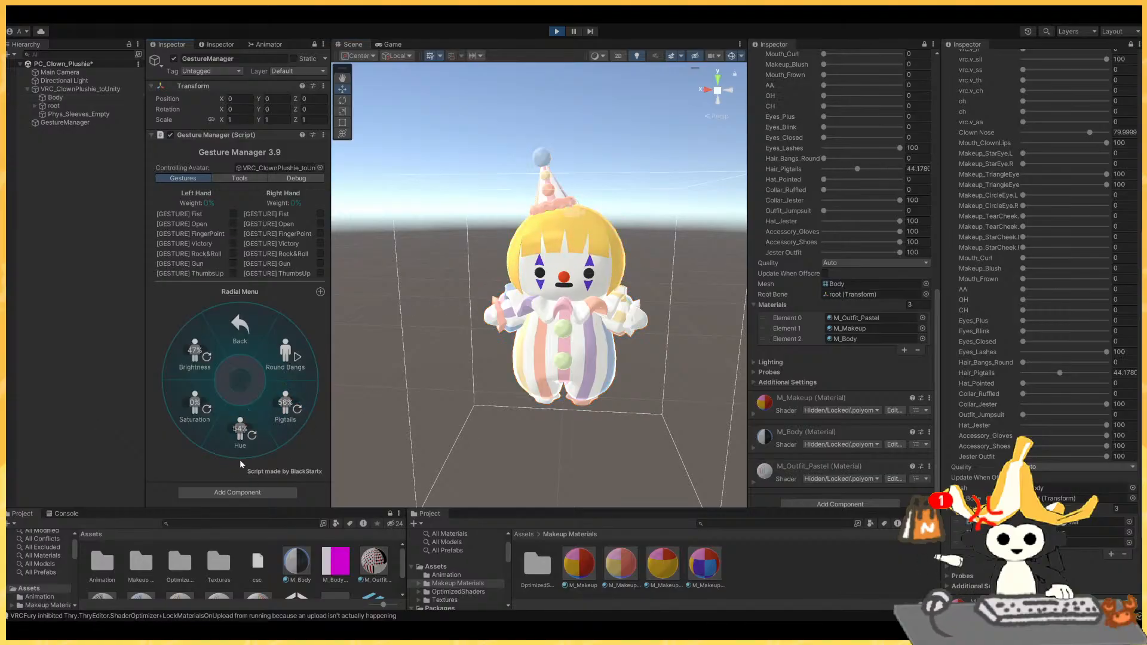
Switch Round Bangs on and off repeatedly and set the hair Saturation to 32%.
{"action": "left_click", "coordinate": [290, 362]}
{"action": "left_click", "coordinate": [290, 364]}
{"action": "left_click", "coordinate": [290, 364]}
{"action": "left_click", "coordinate": [292, 363]}
{"action": "left_click", "coordinate": [292, 364]}
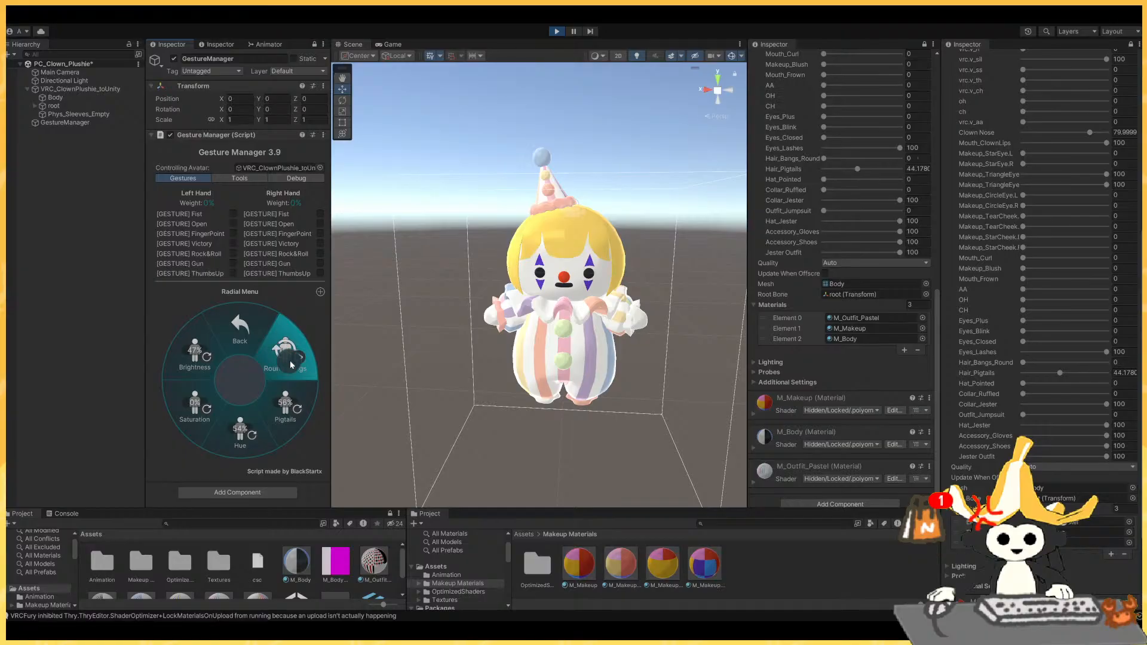
{"action": "left_click", "coordinate": [292, 364]}
{"action": "left_click", "coordinate": [194, 406]}
{"action": "left_click", "coordinate": [278, 444]}
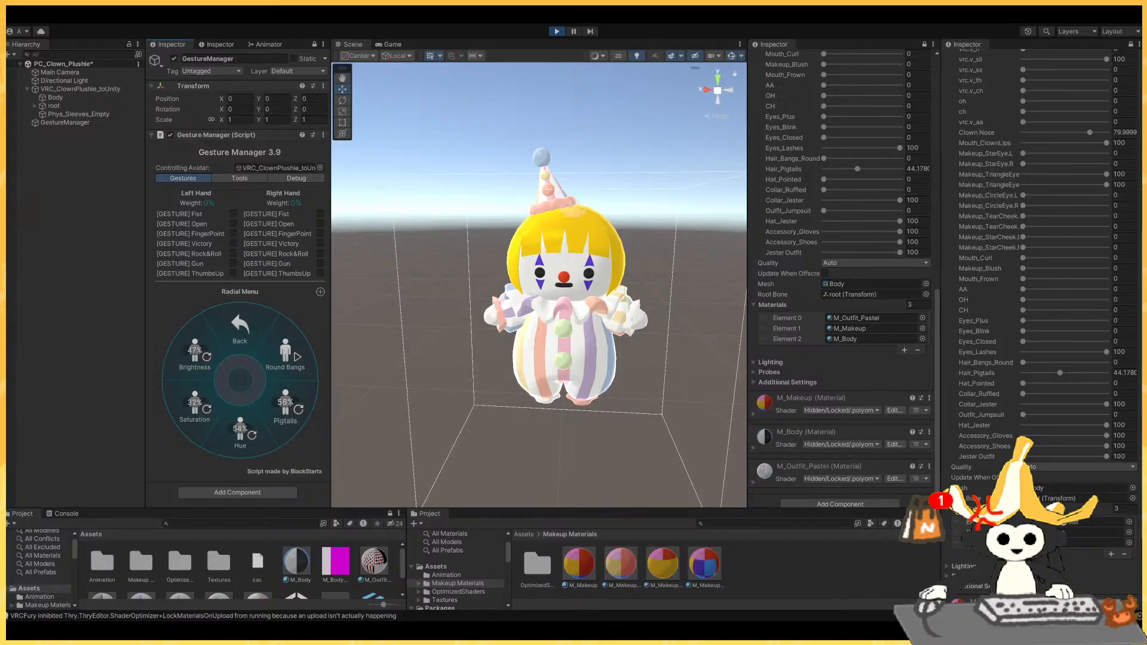
Test the Makeup expressions by setting Right Eye Paint to about 61%, Left Eye Paint to 46% and Palette to 16%.
{"action": "left_click", "coordinate": [240, 328]}
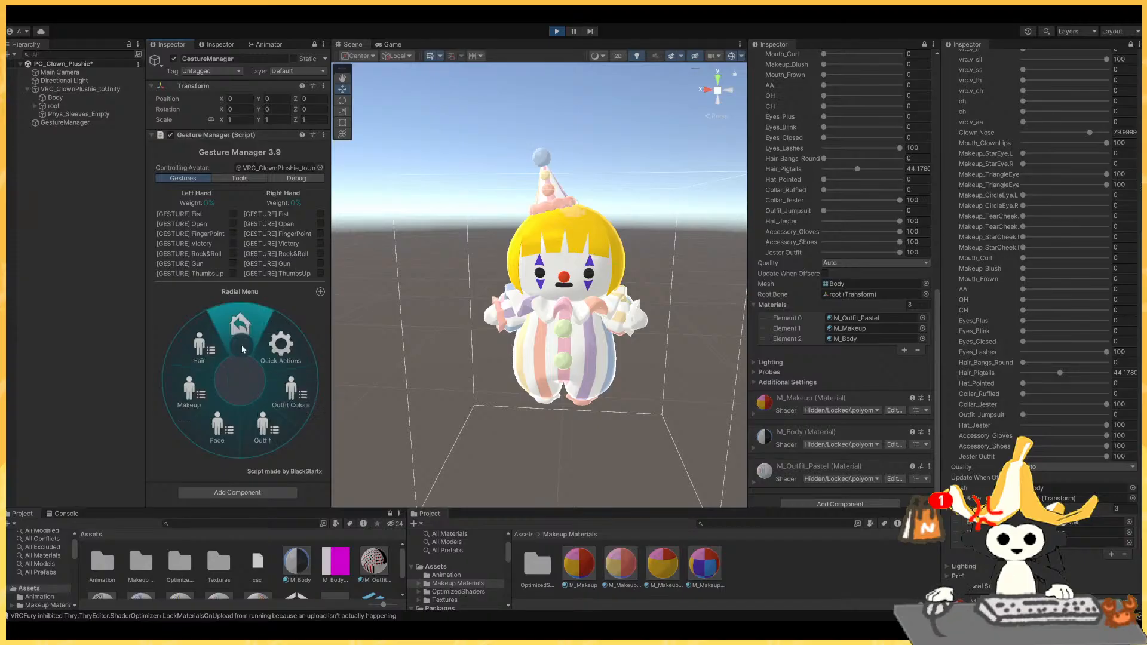
{"action": "left_click", "coordinate": [199, 392]}
{"action": "mouse_move", "coordinate": [213, 320]}
{"action": "left_mouse_down"}
{"action": "mouse_move", "coordinate": [270, 392]}
{"action": "mouse_move", "coordinate": [301, 289]}
{"action": "mouse_move", "coordinate": [312, 414]}
{"action": "mouse_move", "coordinate": [263, 459]}
{"action": "mouse_move", "coordinate": [149, 472]}
{"action": "mouse_move", "coordinate": [105, 363]}
{"action": "mouse_move", "coordinate": [159, 312]}
{"action": "mouse_move", "coordinate": [196, 427]}
{"action": "left_mouse_up"}
{"action": "mouse_move", "coordinate": [172, 371]}
{"action": "left_mouse_down"}
{"action": "mouse_move", "coordinate": [281, 371]}
{"action": "mouse_move", "coordinate": [251, 466]}
{"action": "mouse_move", "coordinate": [169, 477]}
{"action": "mouse_move", "coordinate": [290, 430]}
{"action": "left_mouse_up"}
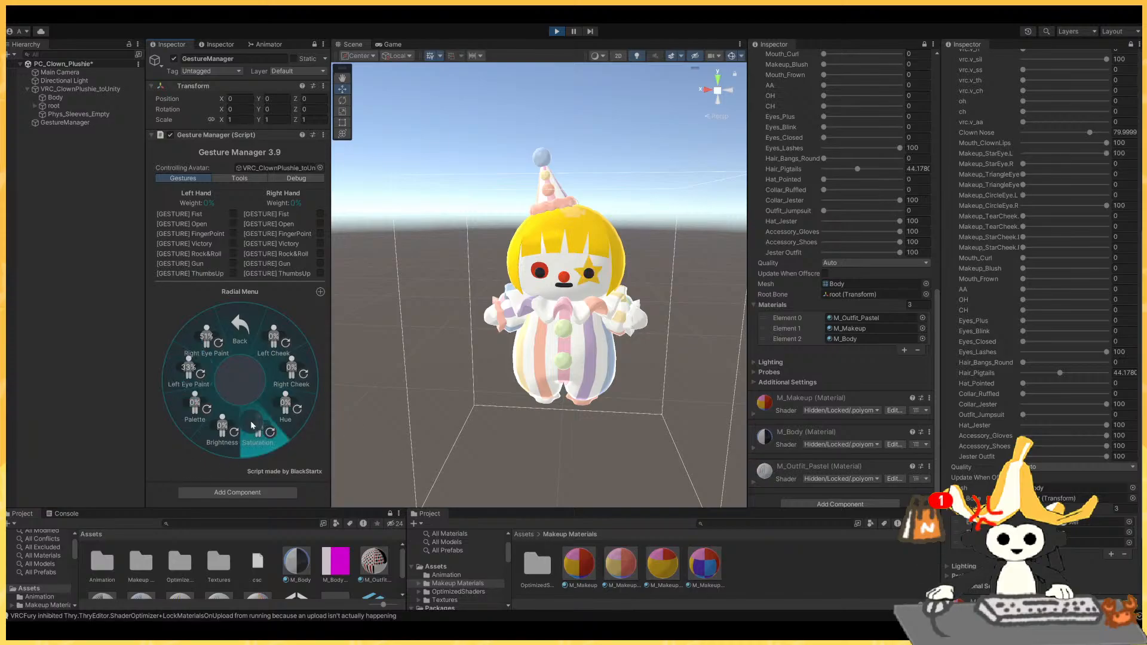
{"action": "mouse_move", "coordinate": [207, 343]}
{"action": "left_mouse_down"}
{"action": "mouse_move", "coordinate": [167, 383]}
{"action": "mouse_move", "coordinate": [159, 350]}
{"action": "mouse_move", "coordinate": [183, 317]}
{"action": "mouse_move", "coordinate": [160, 359]}
{"action": "mouse_move", "coordinate": [171, 406]}
{"action": "mouse_move", "coordinate": [203, 362]}
{"action": "mouse_move", "coordinate": [184, 364]}
{"action": "mouse_move", "coordinate": [188, 295]}
{"action": "mouse_move", "coordinate": [190, 373]}
{"action": "left_mouse_up"}
{"action": "left_click_drag", "start_coordinate": [202, 406], "coordinate": [245, 350]}
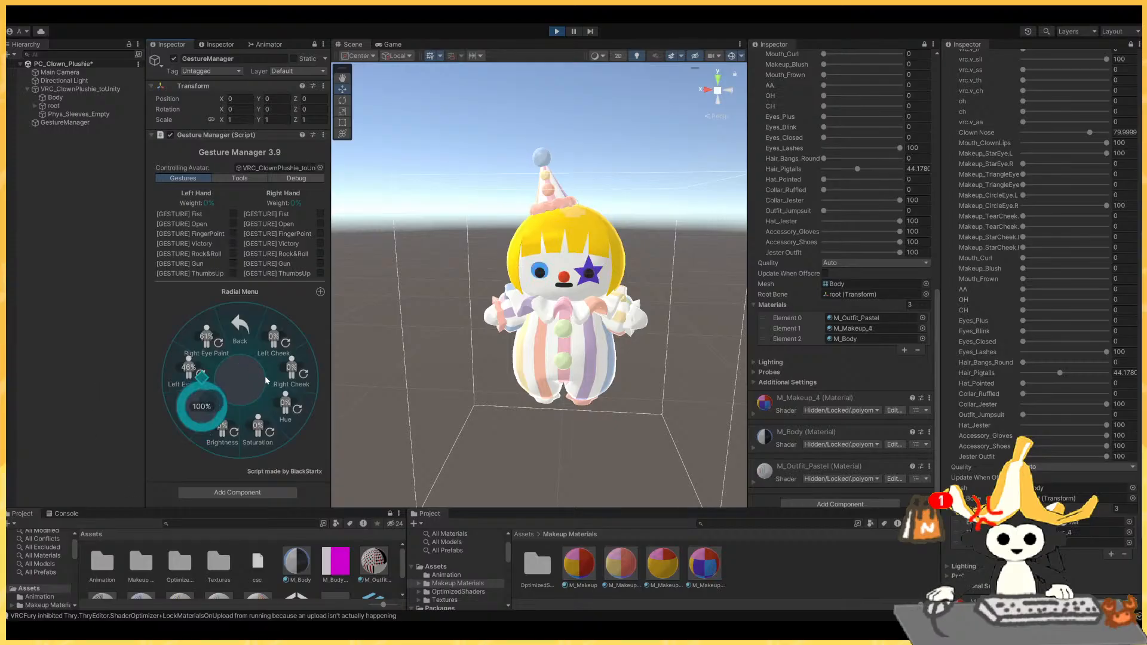
{"action": "left_click", "coordinate": [245, 383]}
Set the makeup Brightness to 49%, Saturation to 40% and Hue to 75%.
{"action": "left_click", "coordinate": [232, 425]}
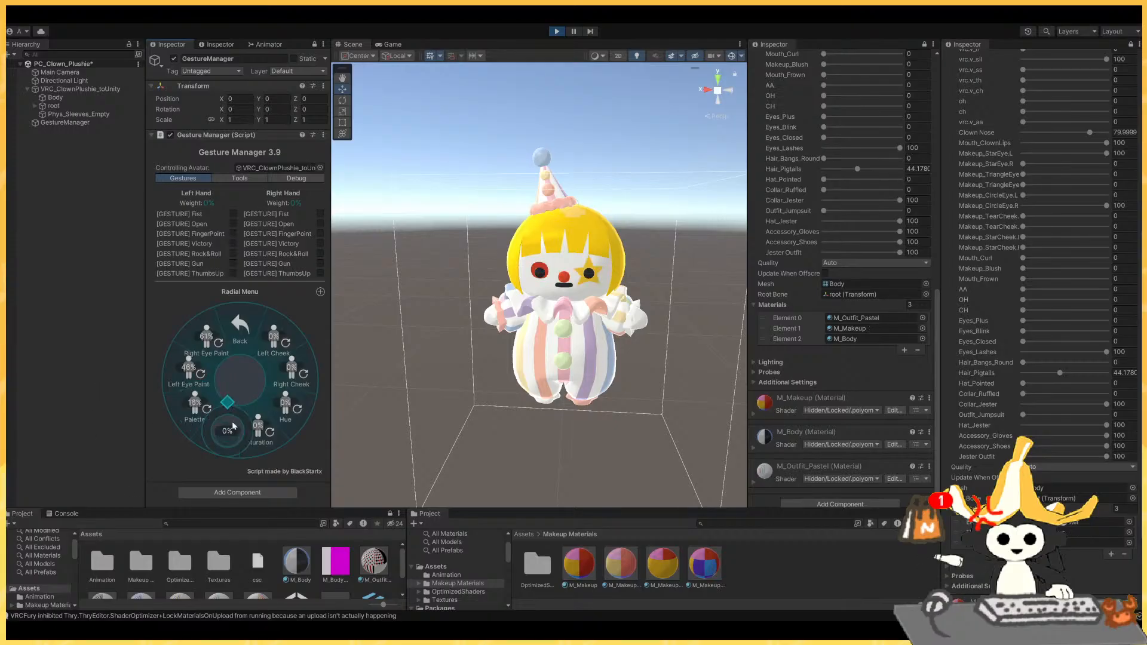
{"action": "left_click", "coordinate": [230, 463]}
{"action": "left_click", "coordinate": [259, 430]}
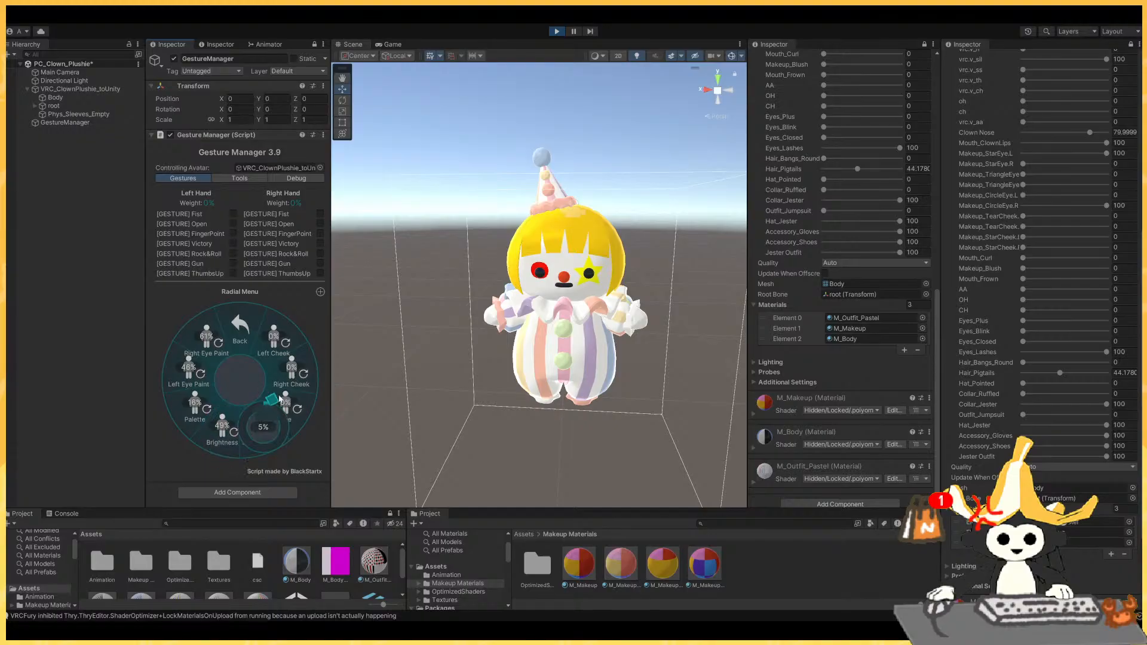
{"action": "left_click", "coordinate": [289, 463]}
{"action": "left_click", "coordinate": [286, 402]}
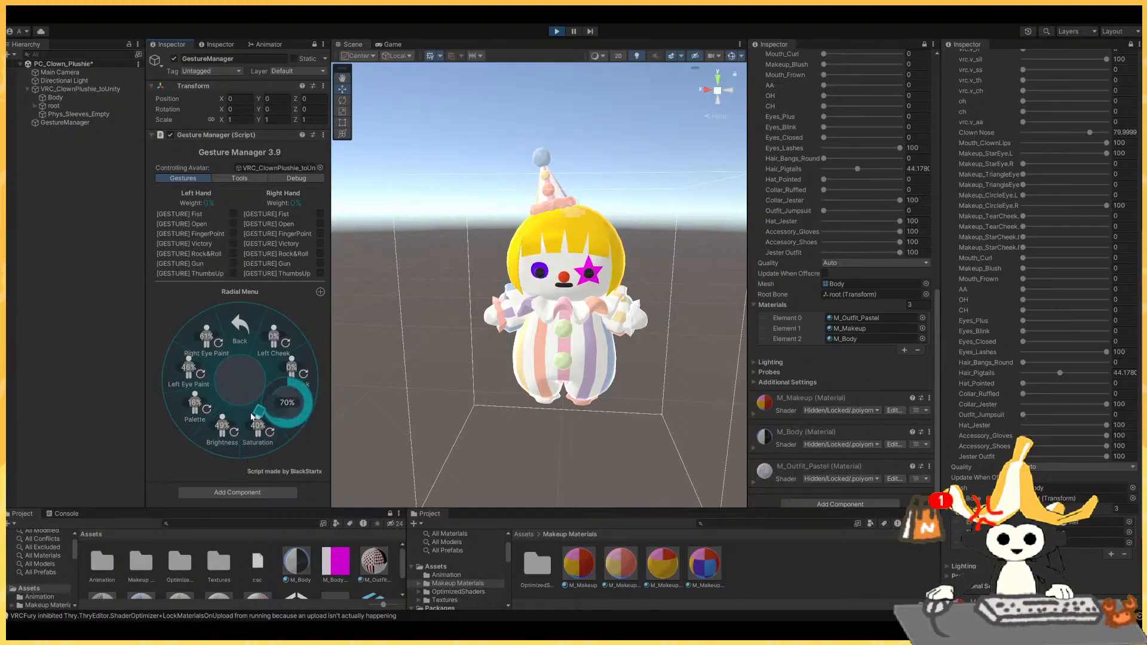
{"action": "left_click", "coordinate": [251, 413]}
Set the makeup's Left Cheek to 44% and Right Cheek to 93%.
{"action": "left_click", "coordinate": [288, 372]}
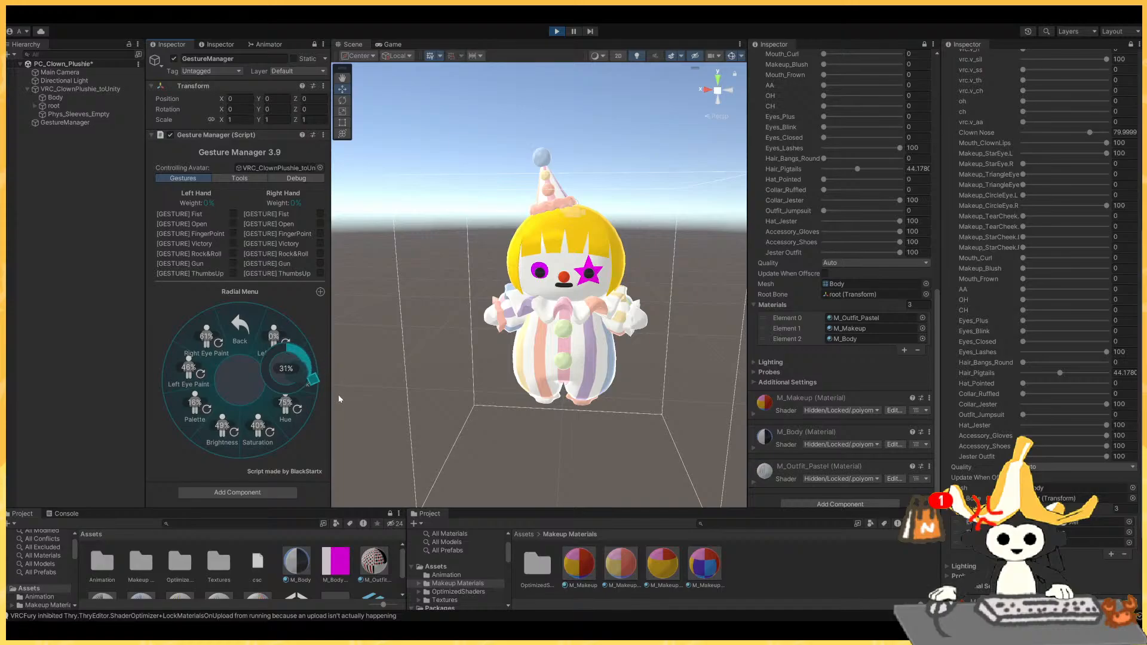
{"action": "left_click", "coordinate": [217, 382]}
{"action": "left_click", "coordinate": [266, 327]}
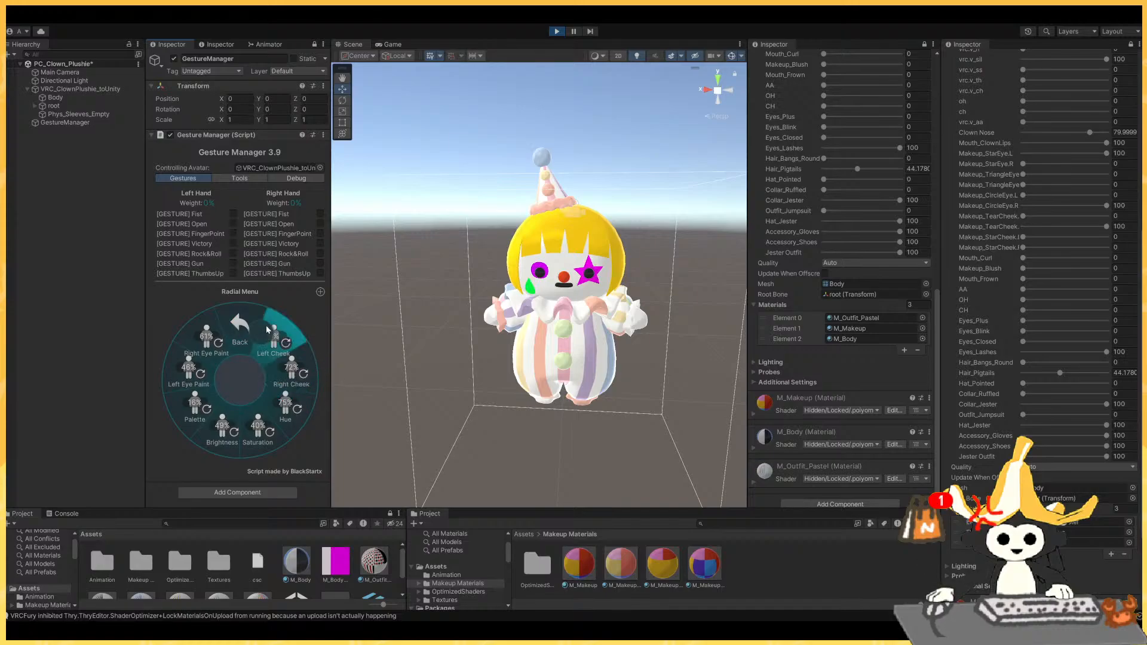
{"action": "left_click", "coordinate": [291, 398]}
{"action": "left_click", "coordinate": [294, 376]}
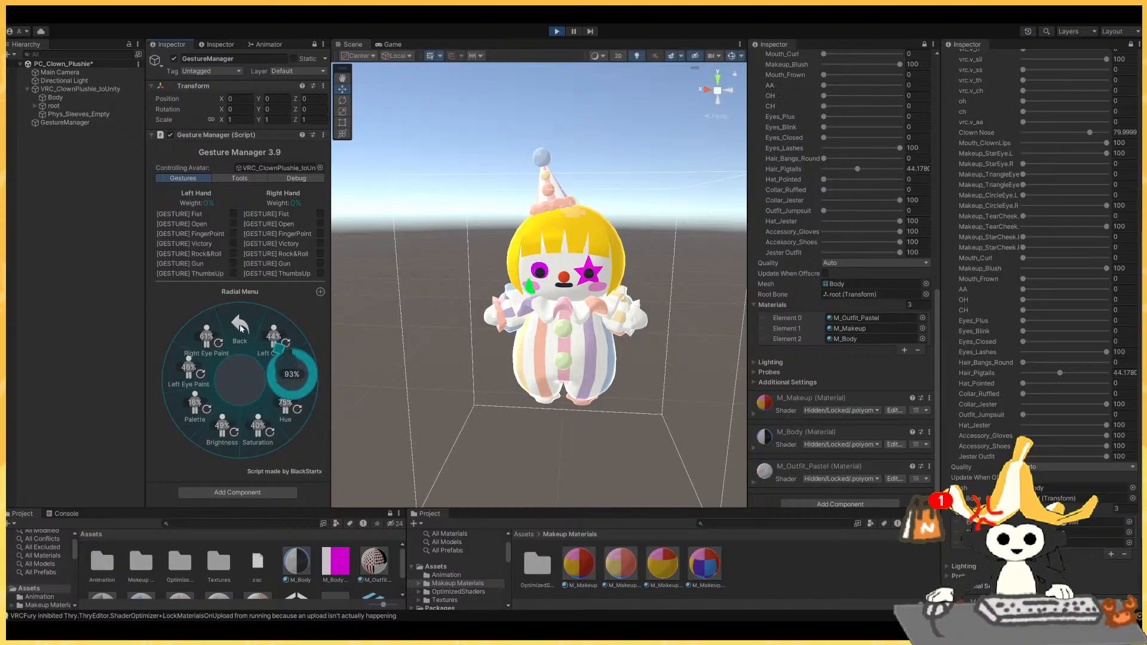
Leave the Makeup menu and raise the Nose slider in the Face menu to 100%.
{"action": "left_click", "coordinate": [267, 289]}
{"action": "left_click", "coordinate": [239, 319]}
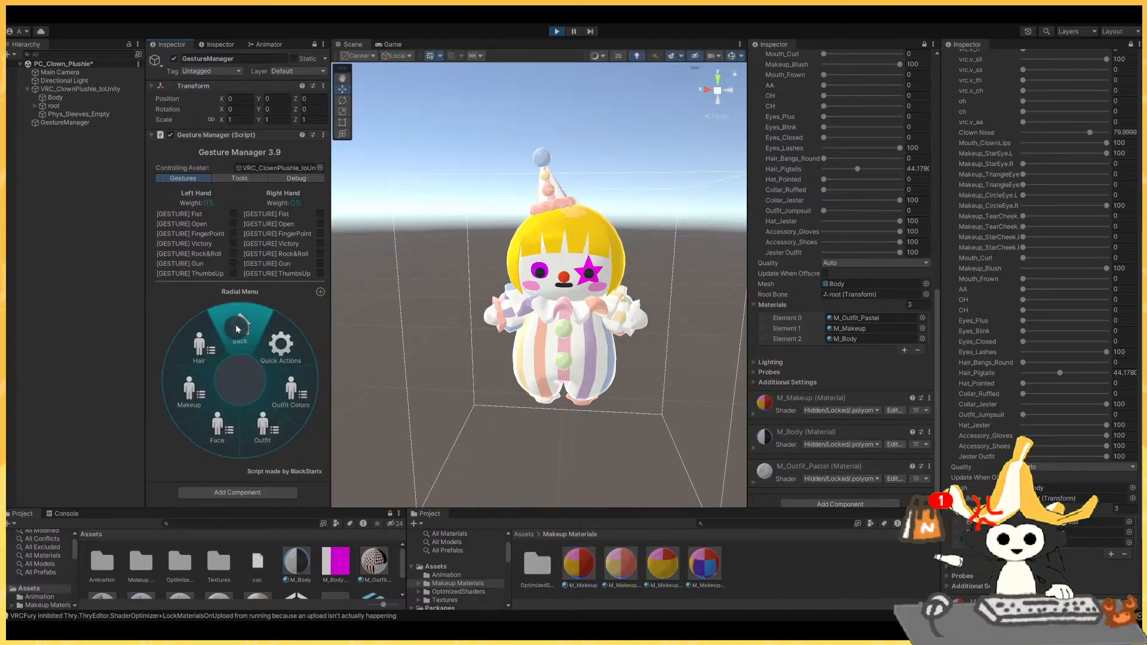
{"action": "left_click", "coordinate": [182, 382]}
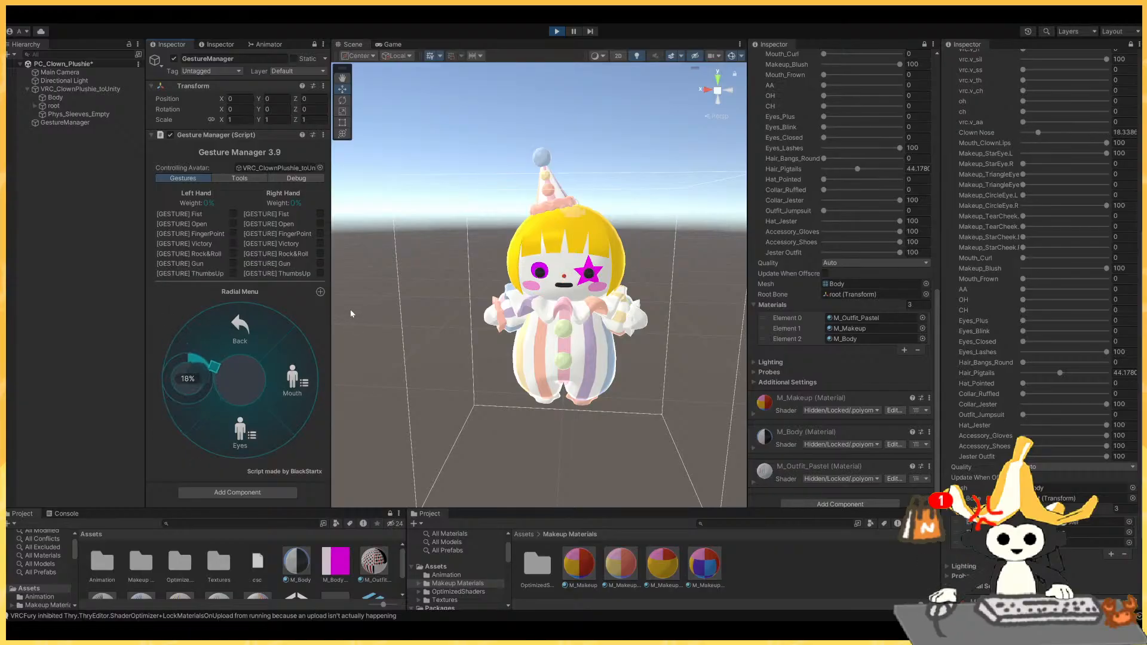
{"action": "left_click", "coordinate": [295, 335]}
Test the Eyes expressions by moving Lashes up to 100% and Shape through its range, returning both to 0%.
{"action": "left_click", "coordinate": [236, 421]}
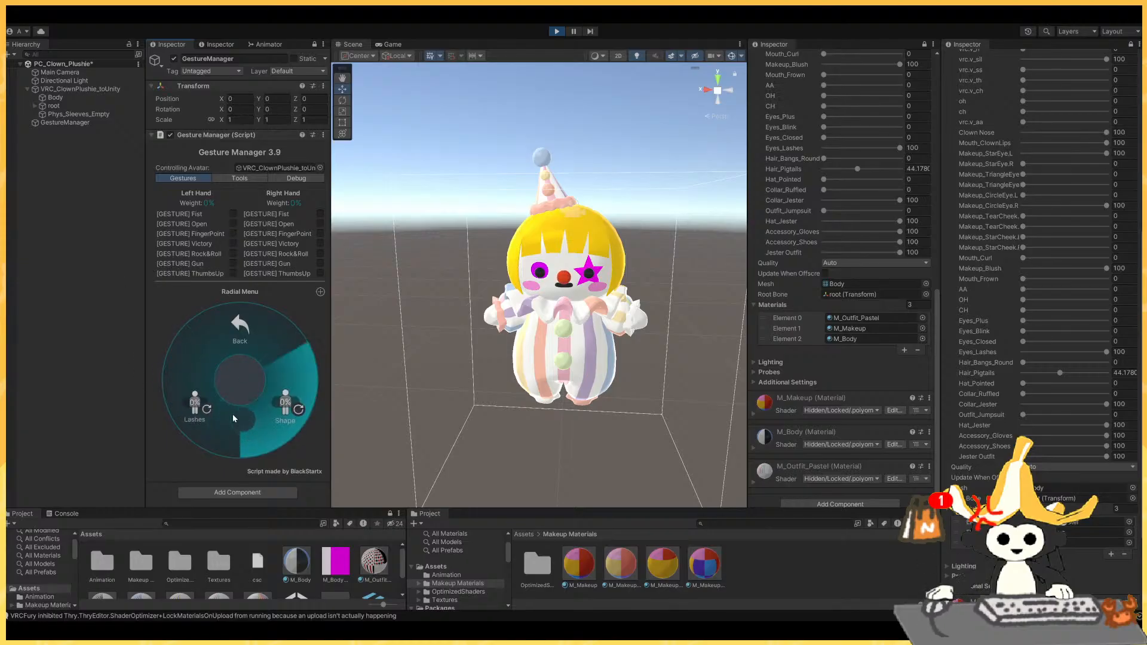
{"action": "left_click", "coordinate": [210, 409]}
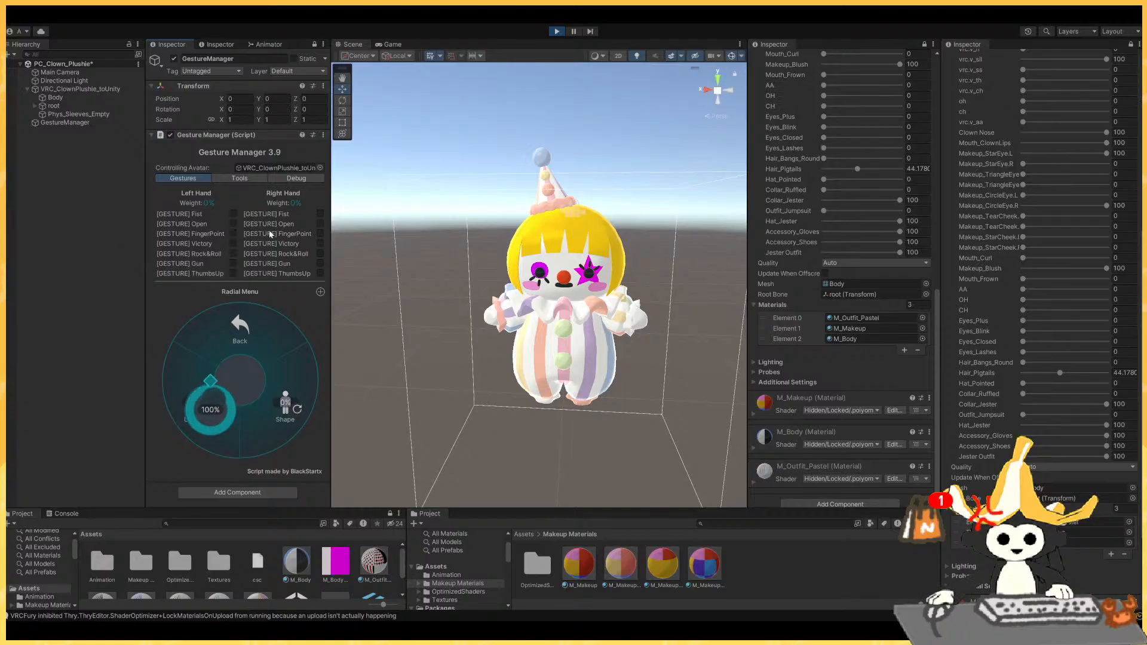
{"action": "left_click", "coordinate": [170, 359]}
{"action": "left_click", "coordinate": [276, 395]}
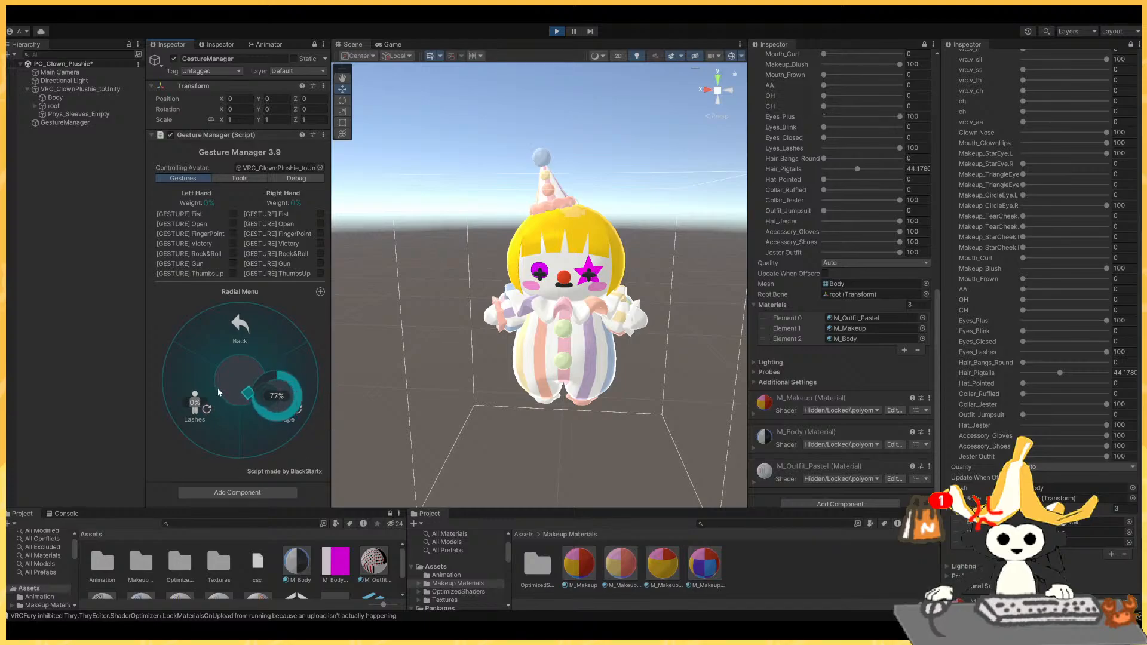
{"action": "left_click", "coordinate": [290, 345]}
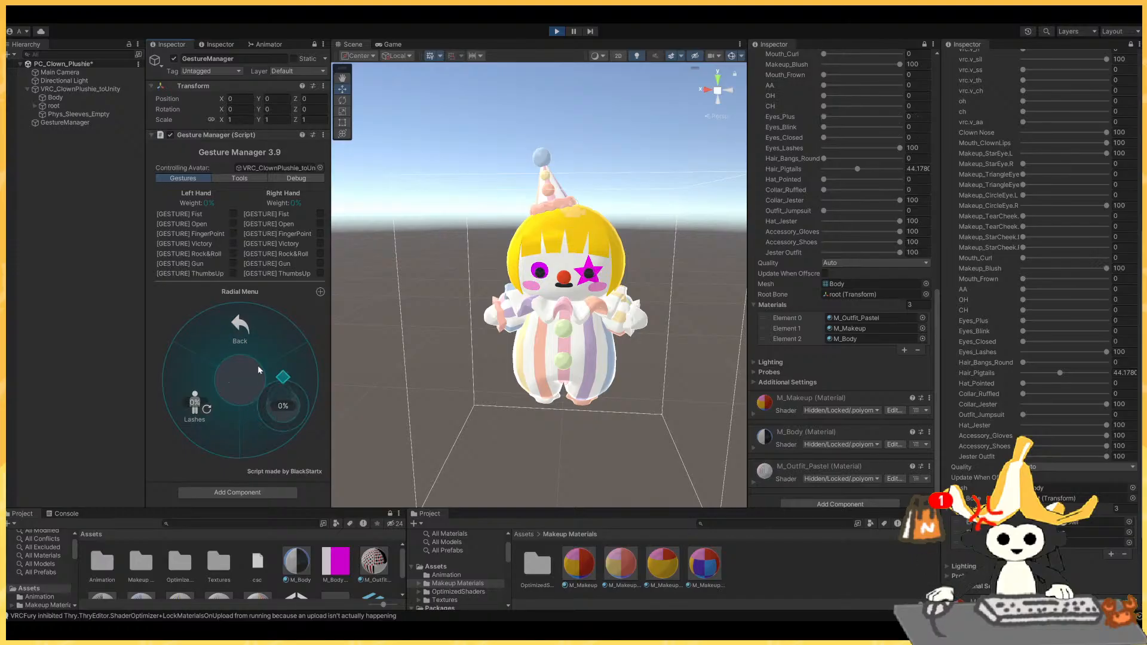
Test the Mouth expressions by switching Lips on and raising Sad to 100%, then reset both.
{"action": "left_click", "coordinate": [244, 347]}
{"action": "left_click", "coordinate": [299, 399]}
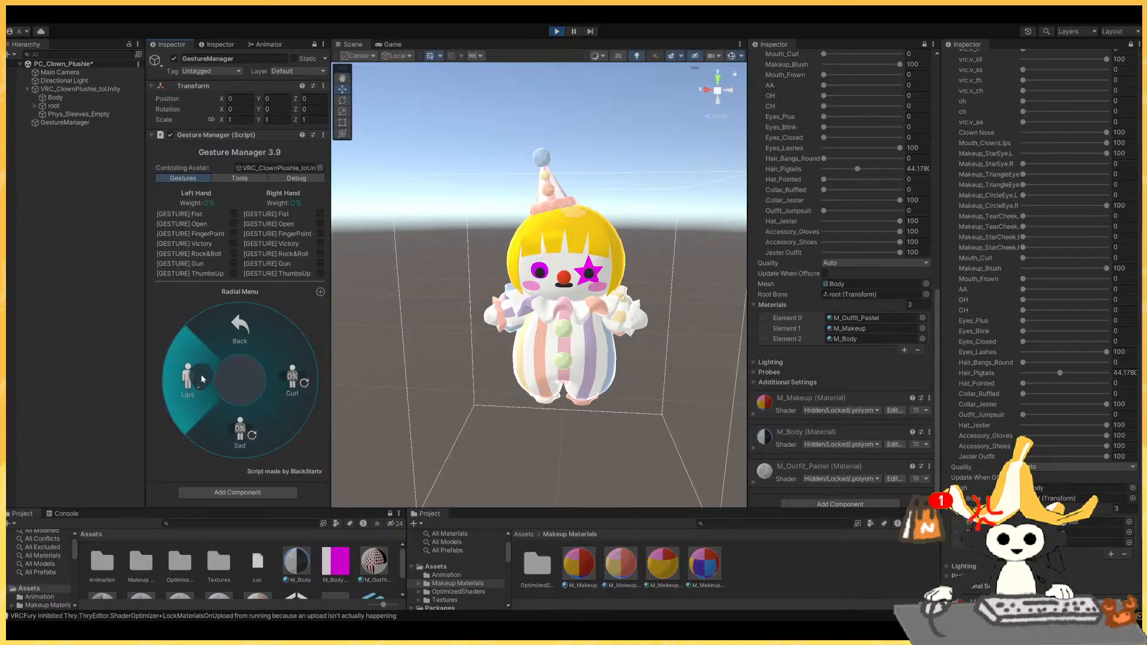
{"action": "left_click", "coordinate": [242, 431]}
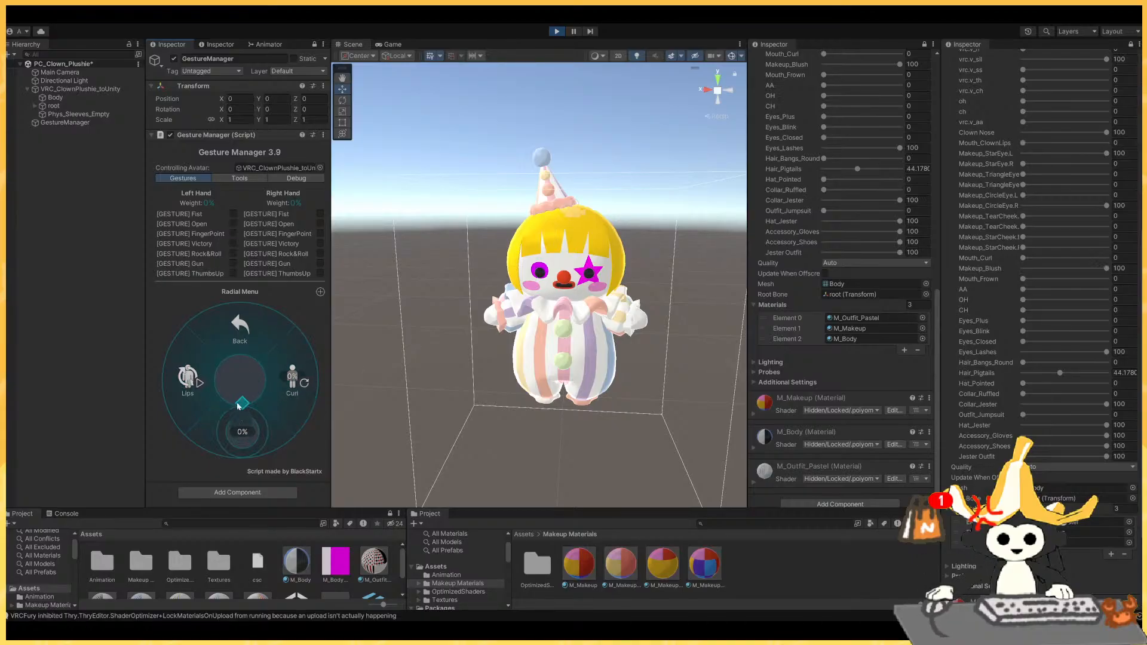
{"action": "left_click", "coordinate": [259, 386]}
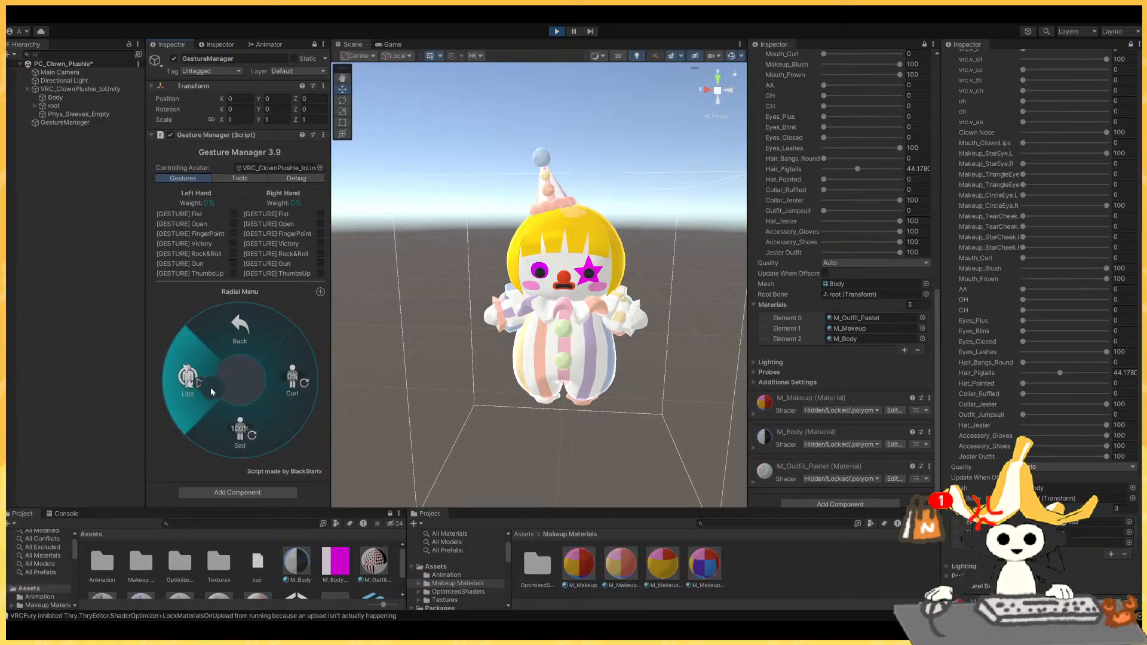
{"action": "left_click", "coordinate": [211, 389]}
{"action": "left_click", "coordinate": [242, 443]}
{"action": "left_click", "coordinate": [205, 394]}
Move the mouth's Curl up to 100% and settle it at about 86%, inspecting the face up close.
{"action": "left_click", "coordinate": [286, 368]}
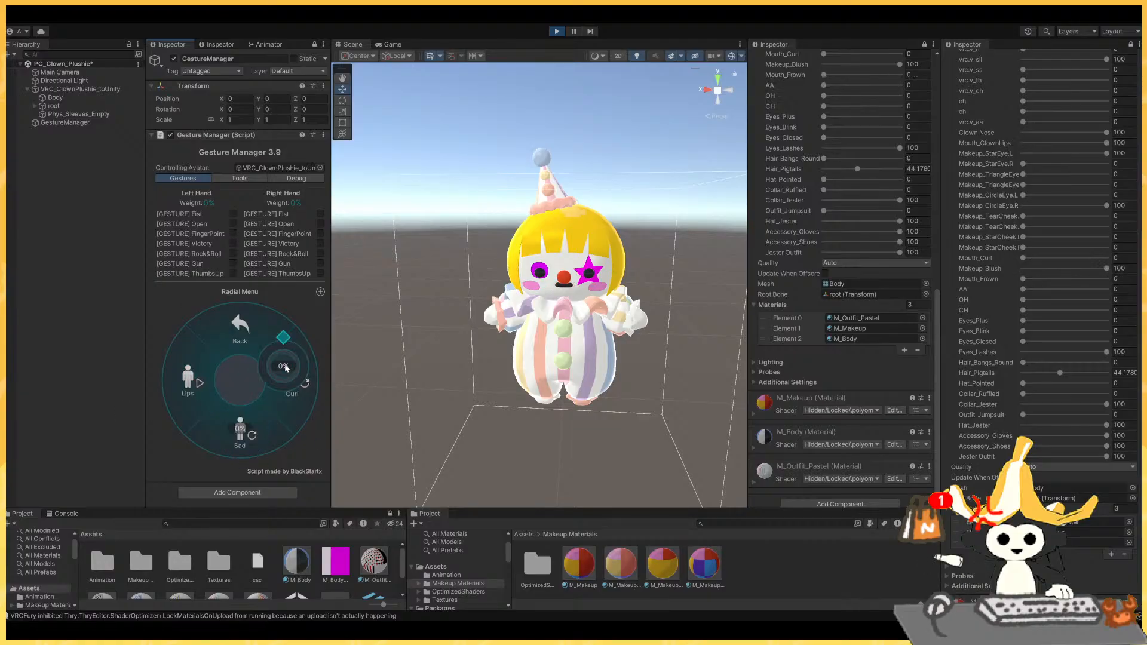
{"action": "key", "text": "w"}
{"action": "right_click_drag", "start_coordinate": [388, 341], "coordinate": [391, 328]}
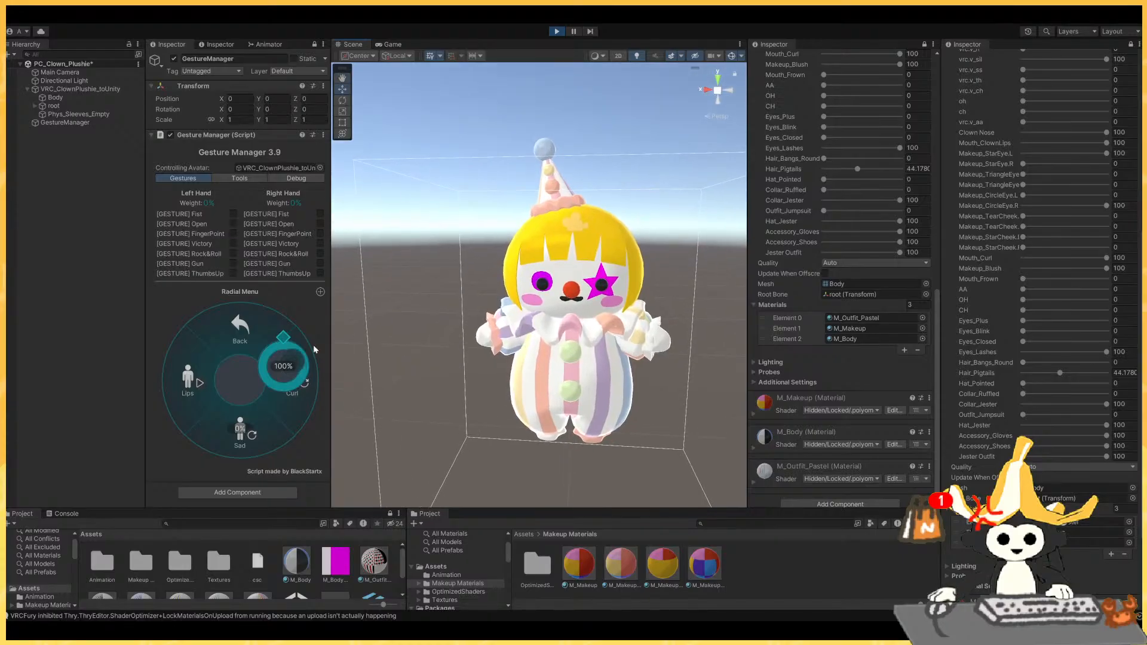
{"action": "left_click", "coordinate": [261, 347]}
{"action": "left_click", "coordinate": [230, 339]}
Lower the Face menu's Nose to 0% and set it to about 30%.
{"action": "left_click", "coordinate": [189, 358]}
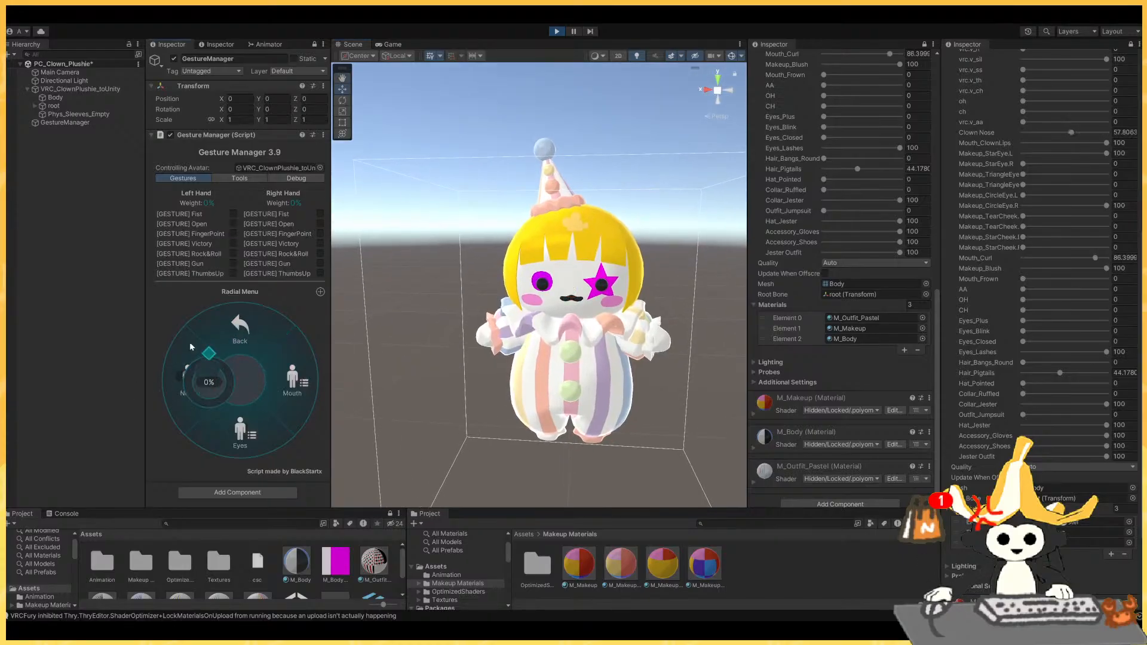
{"action": "left_click", "coordinate": [191, 371]}
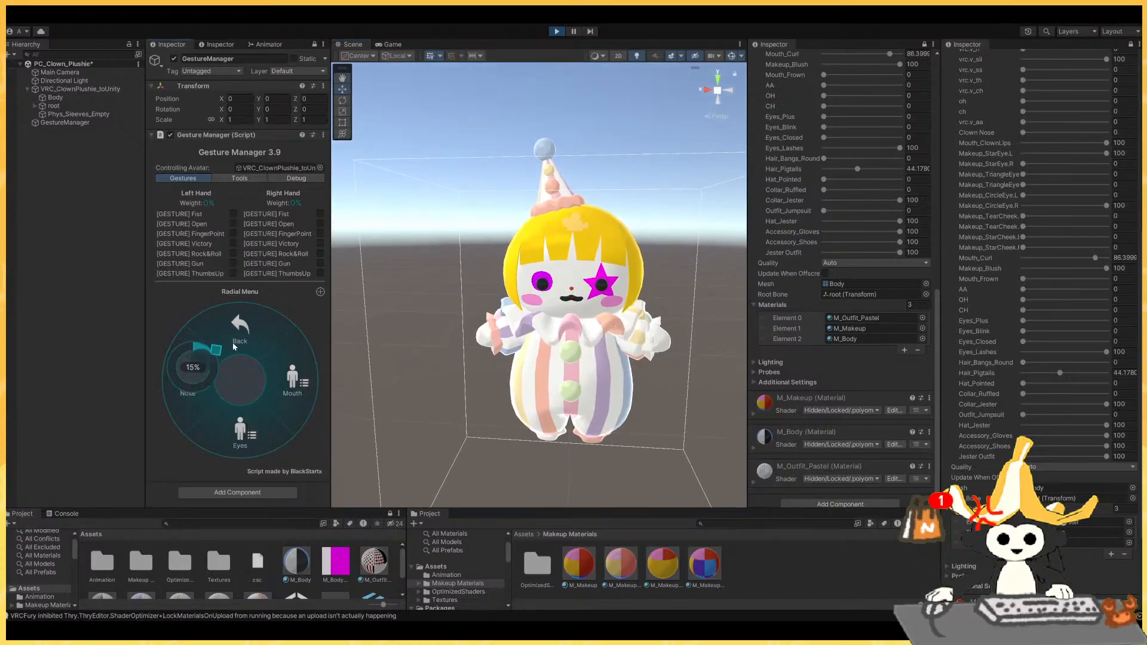
{"action": "left_click", "coordinate": [243, 384]}
{"action": "right_click_drag", "start_coordinate": [575, 311], "coordinate": [587, 315]}
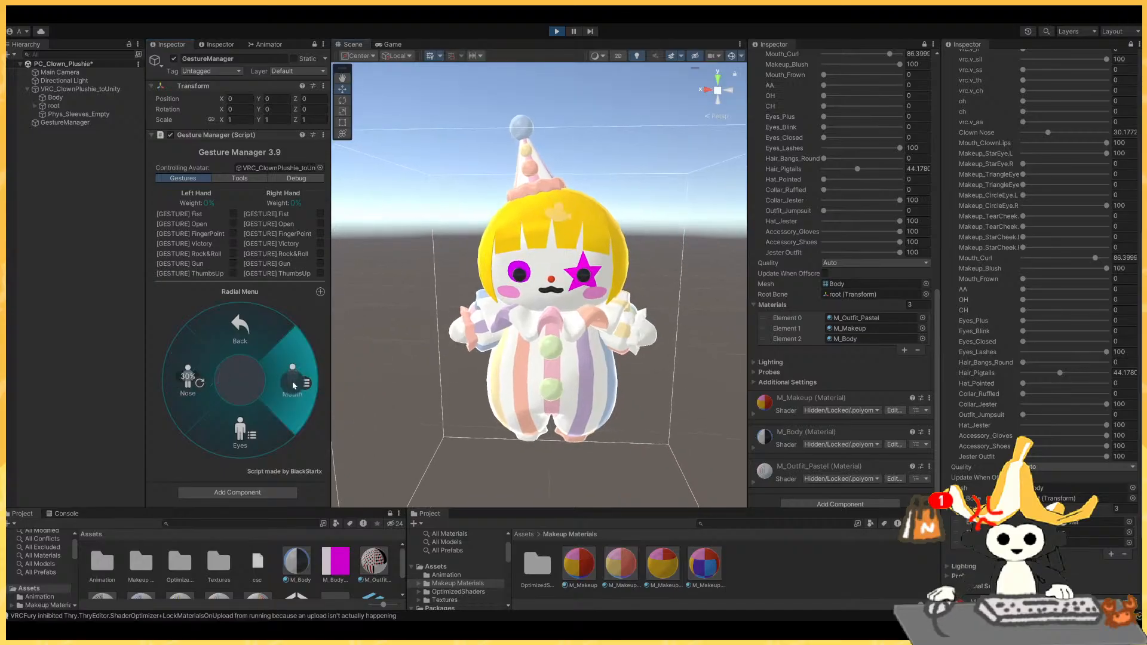
Set the mouth's Curl to 100% and try the Sad slider before returning it to 0%.
{"action": "left_click", "coordinate": [292, 382]}
{"action": "left_click", "coordinate": [292, 380]}
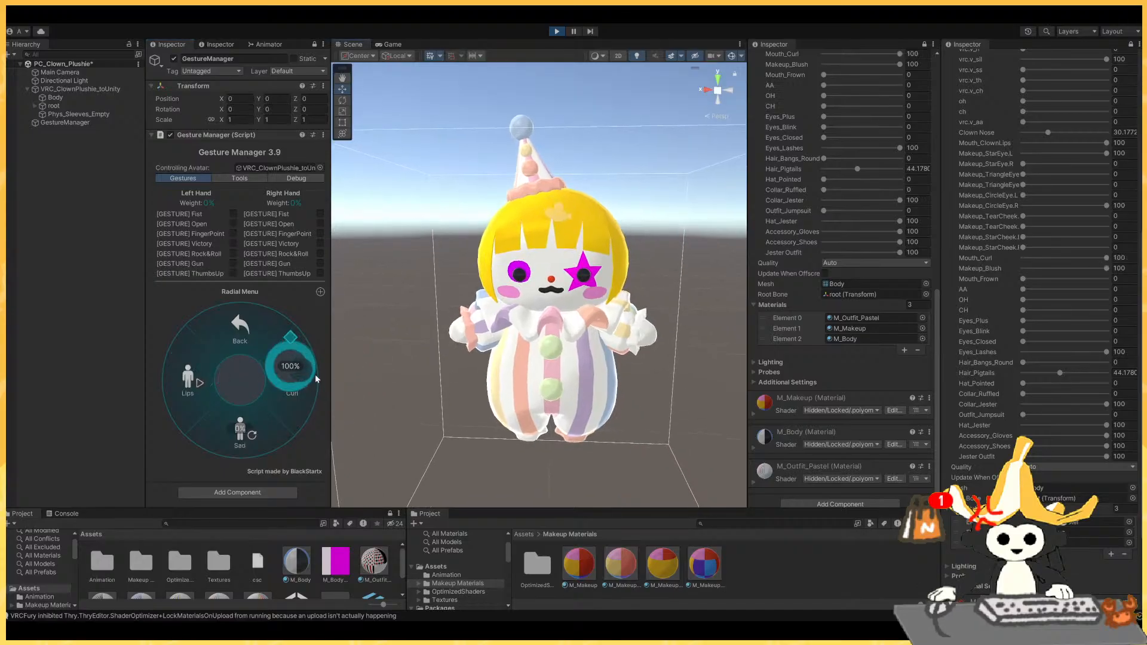
{"action": "left_click", "coordinate": [315, 374]}
{"action": "left_click", "coordinate": [240, 433]}
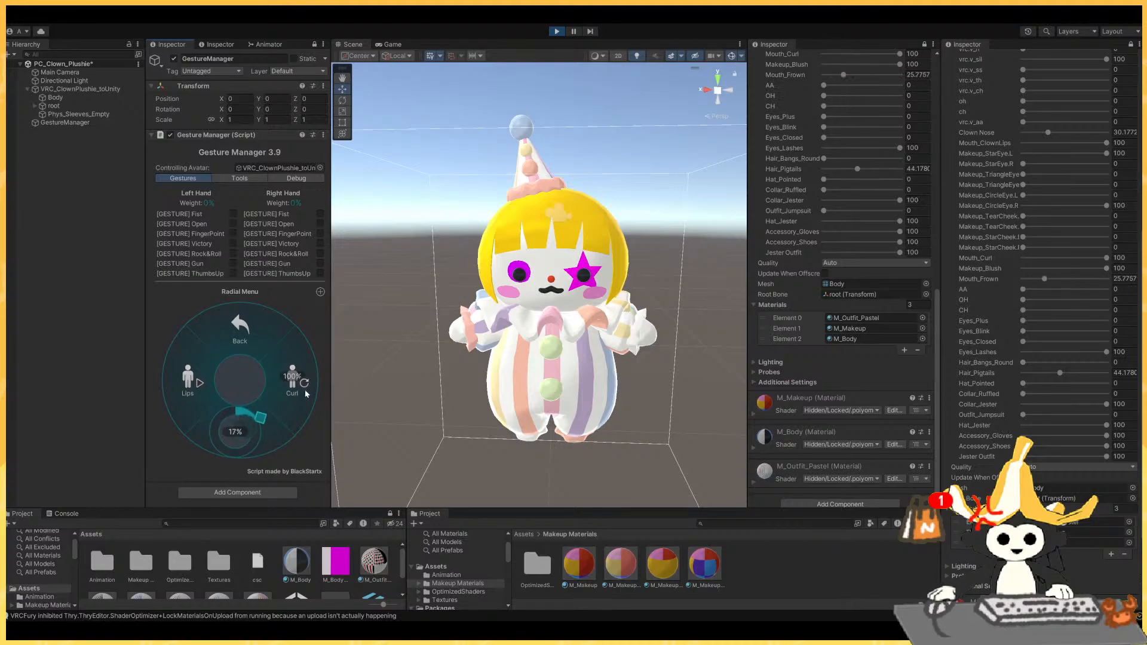
{"action": "left_click", "coordinate": [163, 367]}
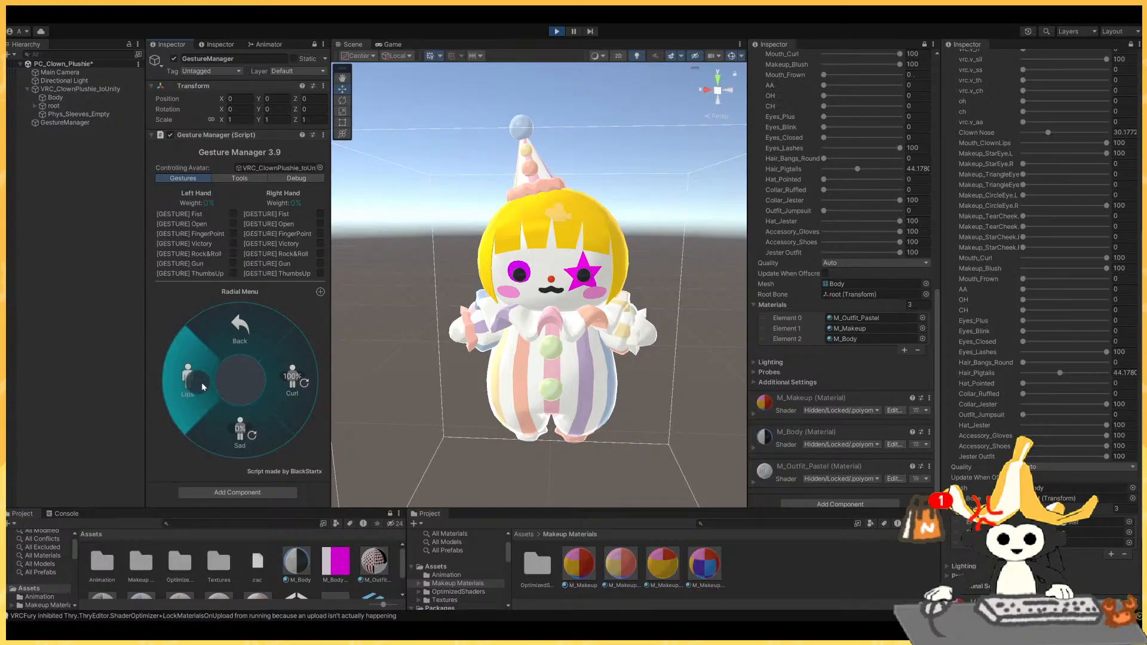
Set the mouth's Sad to 75% with Lips switched on, switch Lips off, and return to the main avatar menu.
{"action": "left_click", "coordinate": [196, 367]}
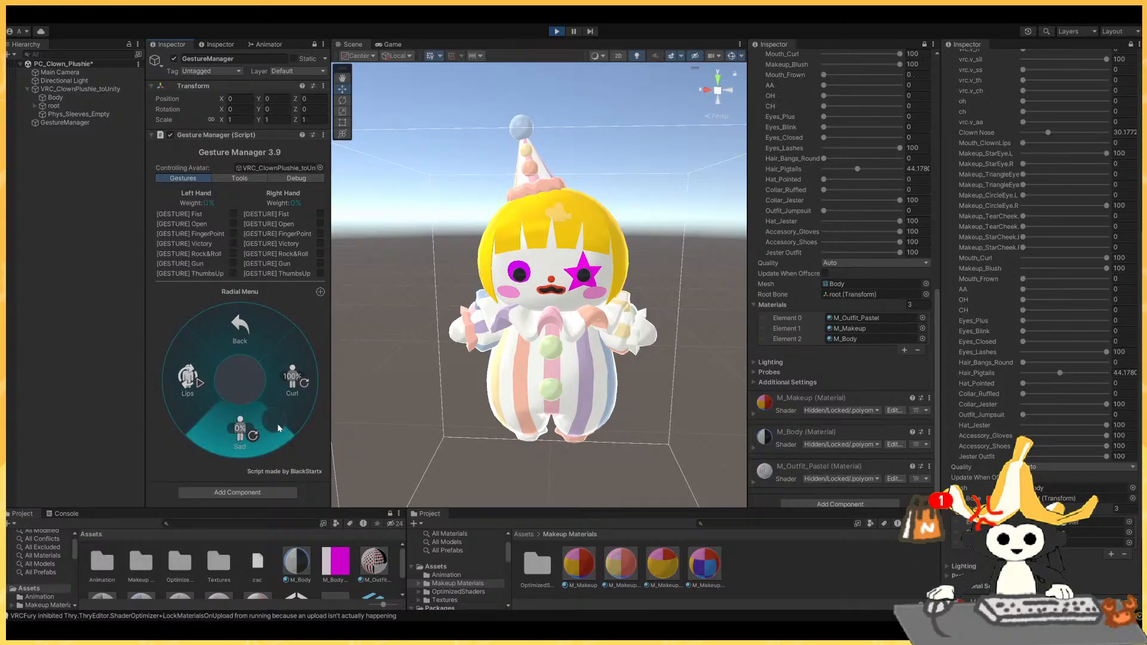
{"action": "left_click", "coordinate": [221, 415]}
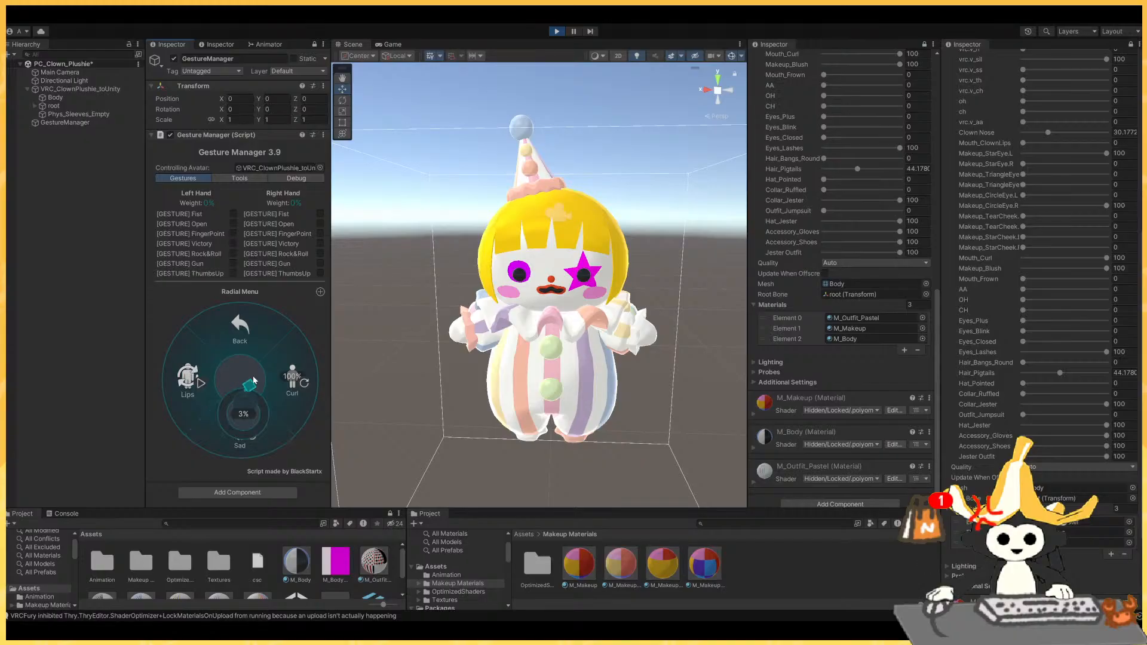
{"action": "left_click", "coordinate": [187, 413]}
{"action": "left_click", "coordinate": [205, 383]}
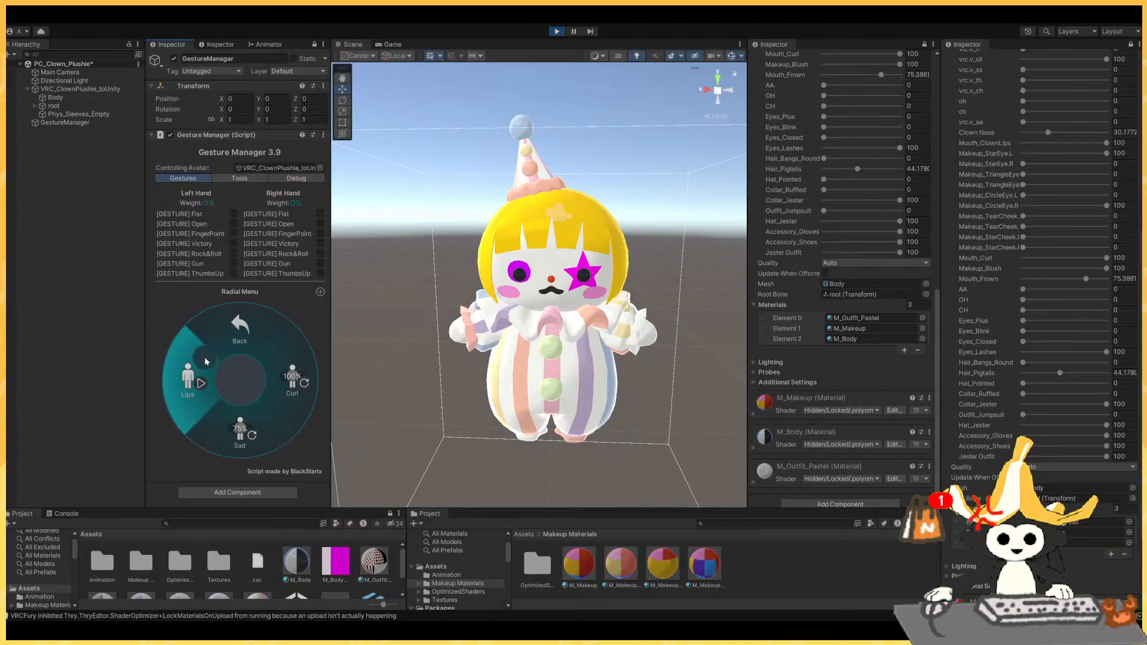
{"action": "left_click", "coordinate": [232, 335]}
{"action": "left_click", "coordinate": [232, 332]}
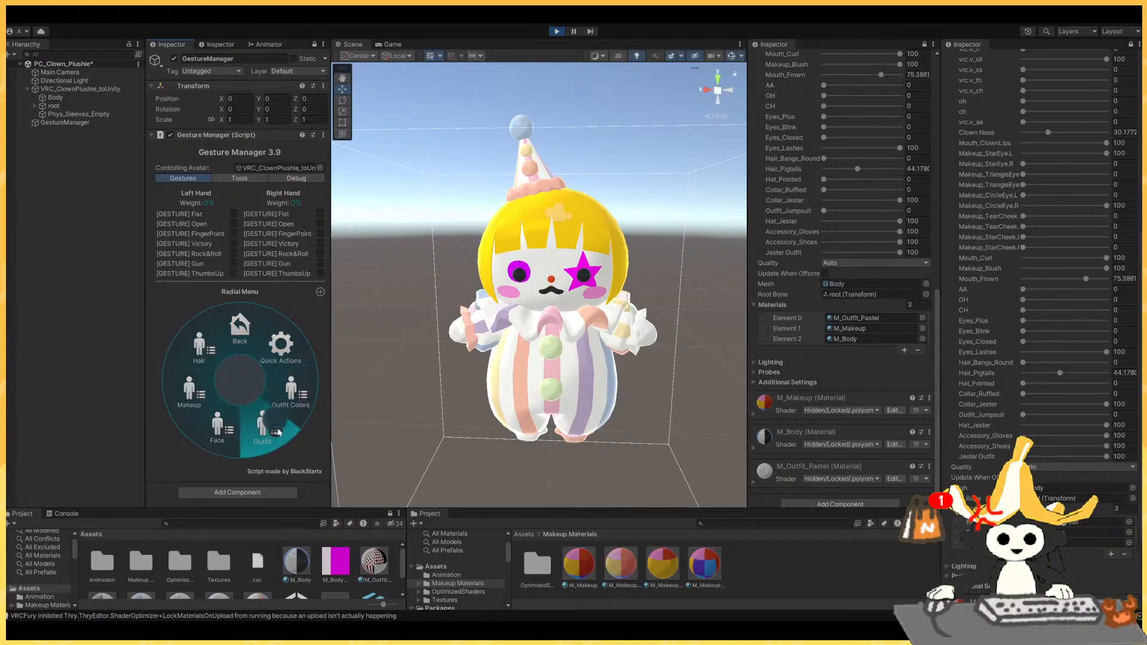
Switch the Outfit menu's Jester on and off repeatedly, leaving it on, and inspect the whole avatar.
{"action": "left_click", "coordinate": [253, 435]}
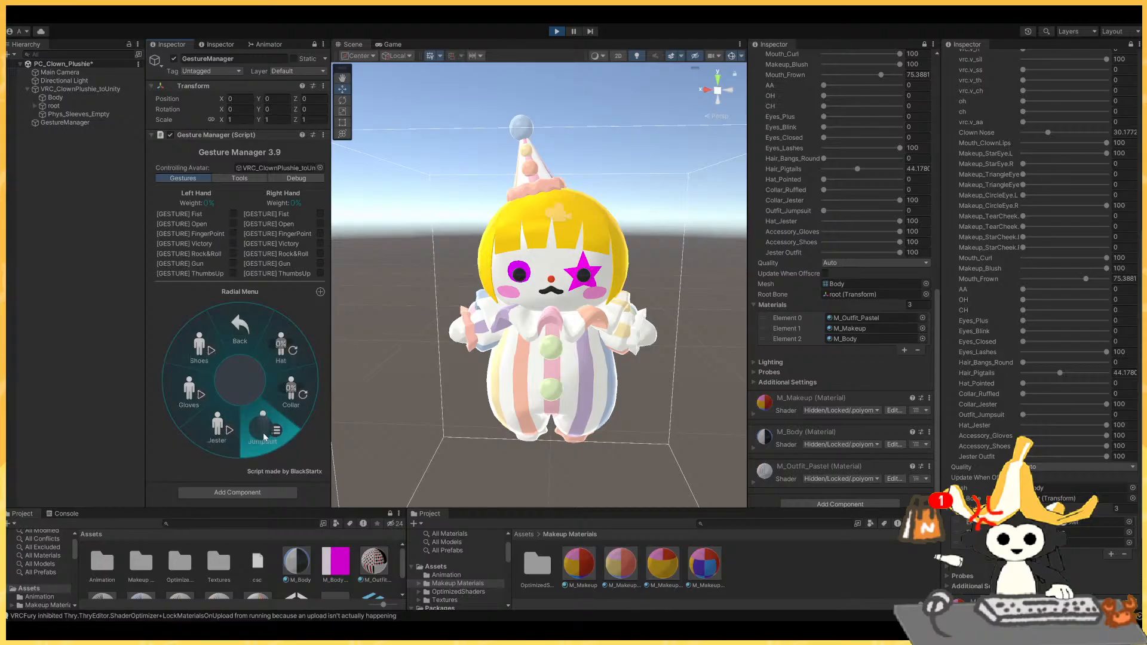
{"action": "left_click", "coordinate": [220, 425]}
{"action": "left_click", "coordinate": [219, 425]}
{"action": "left_click", "coordinate": [219, 425]}
{"action": "key", "text": "s"}
{"action": "right_click_drag", "start_coordinate": [556, 417], "coordinate": [555, 393]}
{"action": "key", "text": "q"}
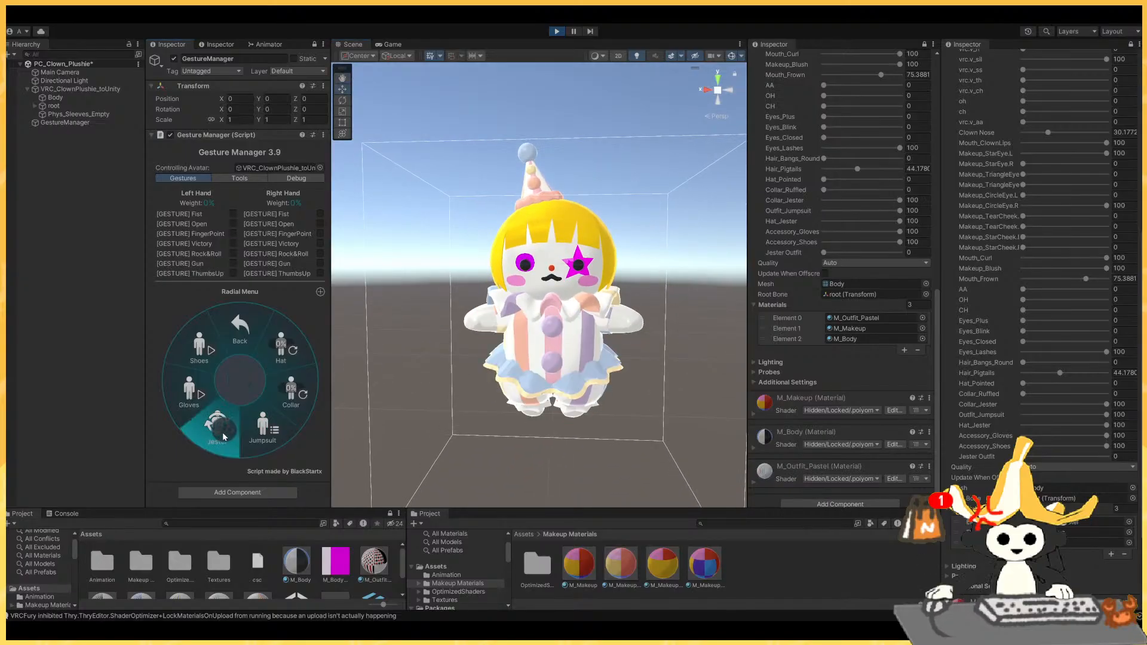
{"action": "left_click", "coordinate": [222, 432]}
Switch on the Gloves and Shoes toggles and inspect the avatar's hands and feet.
{"action": "left_click", "coordinate": [201, 403]}
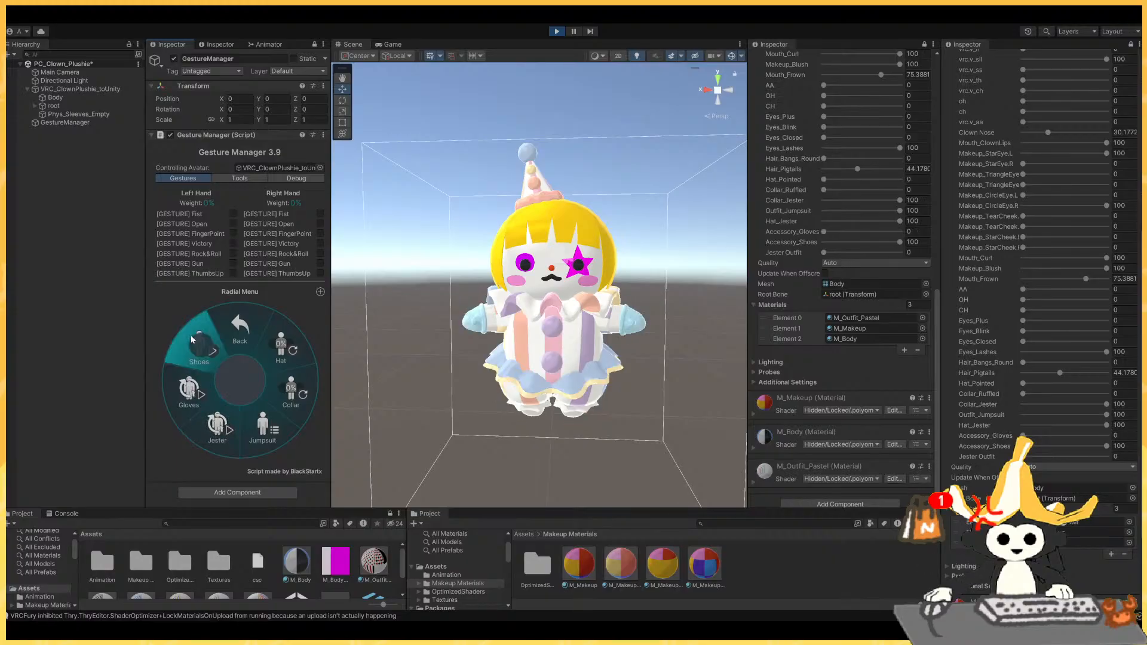
{"action": "left_click", "coordinate": [191, 339]}
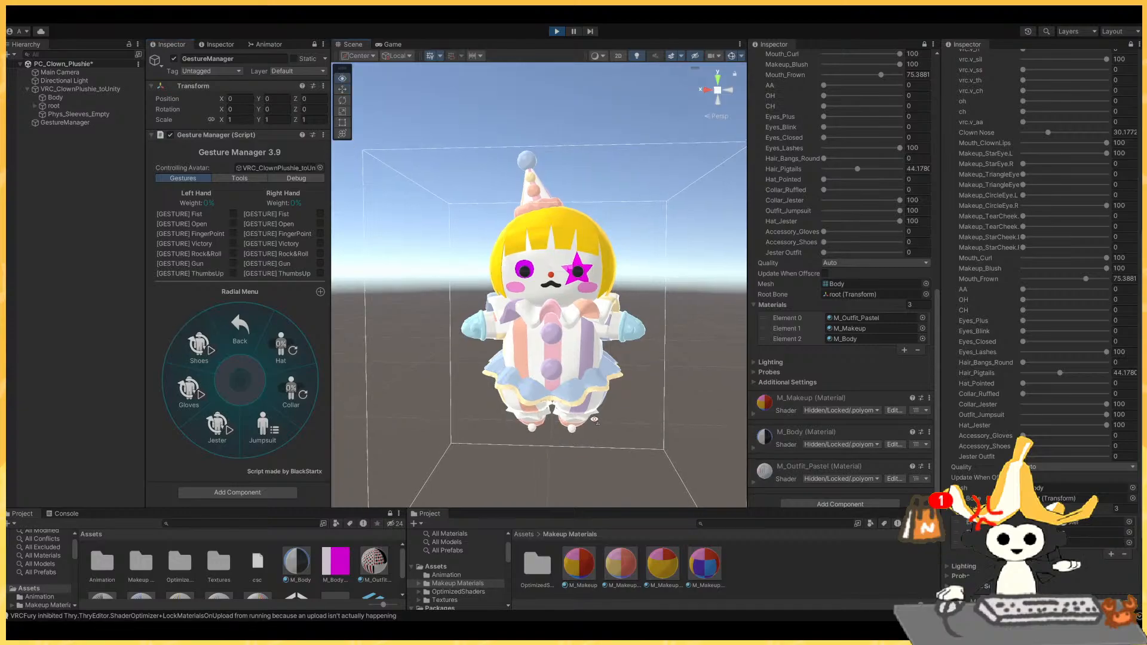
{"action": "middle_click_drag", "start_coordinate": [589, 435], "coordinate": [579, 347]}
{"action": "right_click_drag", "start_coordinate": [578, 344], "coordinate": [571, 380]}
{"action": "middle_click_drag", "start_coordinate": [571, 347], "coordinate": [572, 382]}
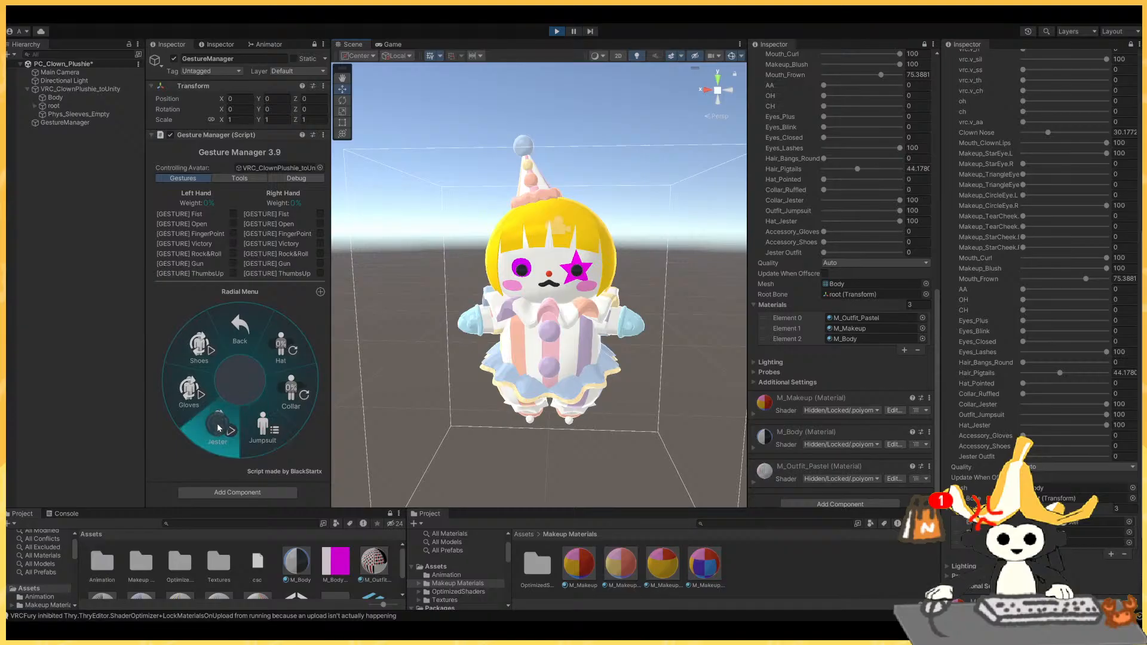
Cycle through the collar styles and set Collar to 71%.
{"action": "left_click", "coordinate": [292, 373]}
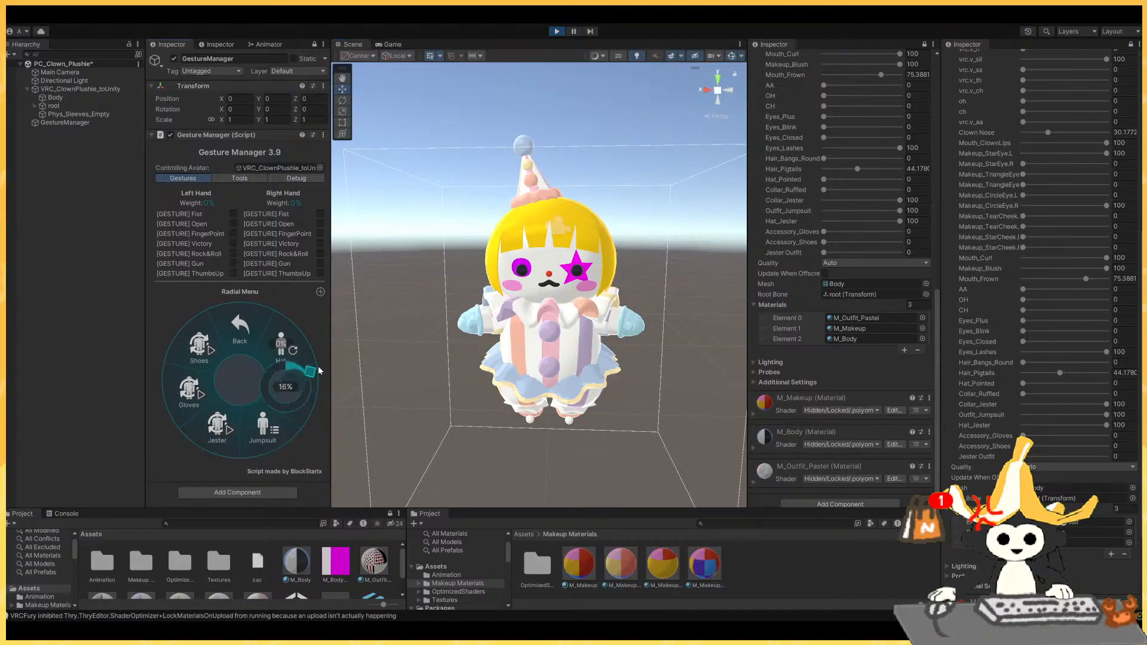
{"action": "mouse_move", "coordinate": [300, 434]}
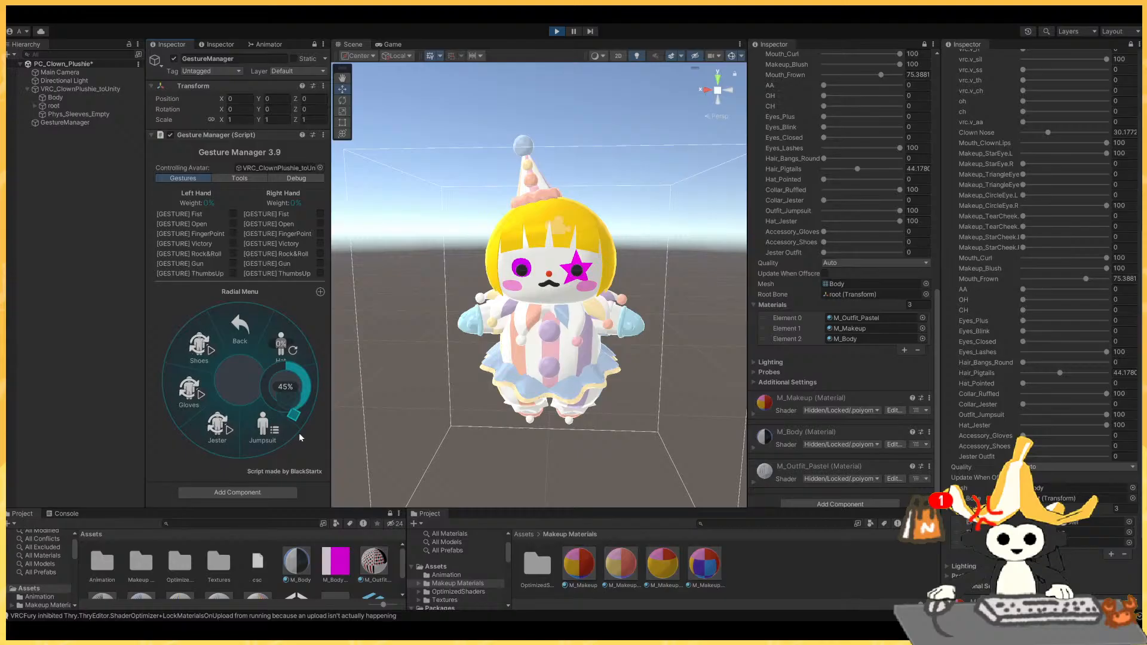
{"action": "mouse_move", "coordinate": [245, 354]}
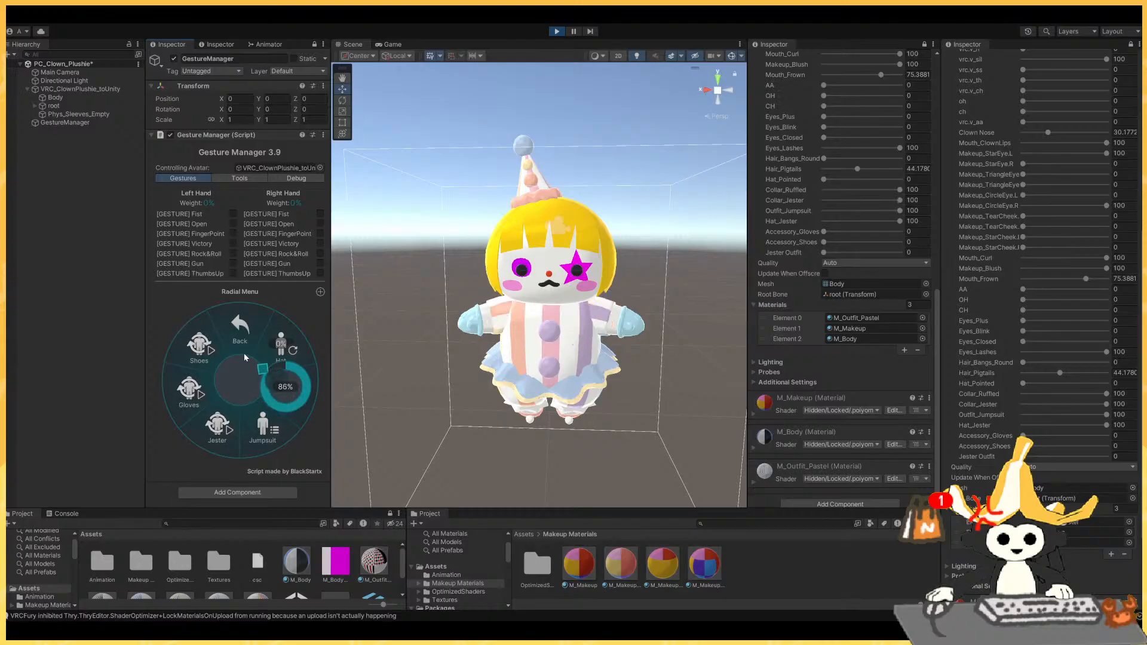
{"action": "left_click", "coordinate": [249, 394]}
Cycle through the hat styles and set Hat to about 73%.
{"action": "left_click", "coordinate": [276, 340]}
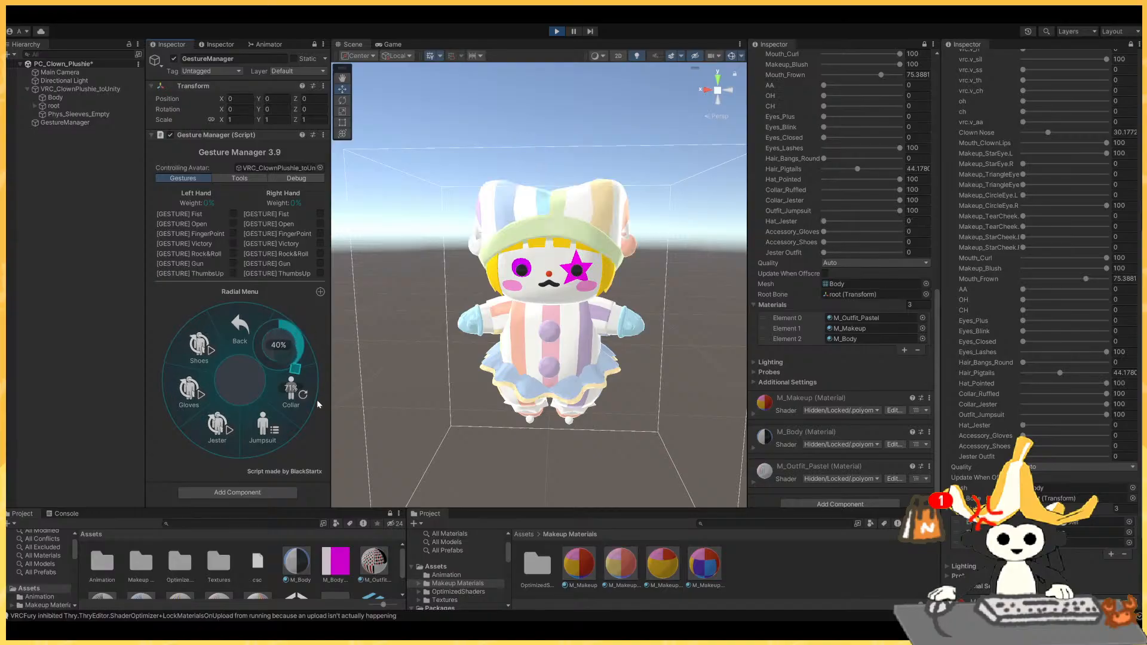
{"action": "left_click", "coordinate": [299, 361]}
{"action": "left_click", "coordinate": [297, 358]}
{"action": "left_click", "coordinate": [263, 348]}
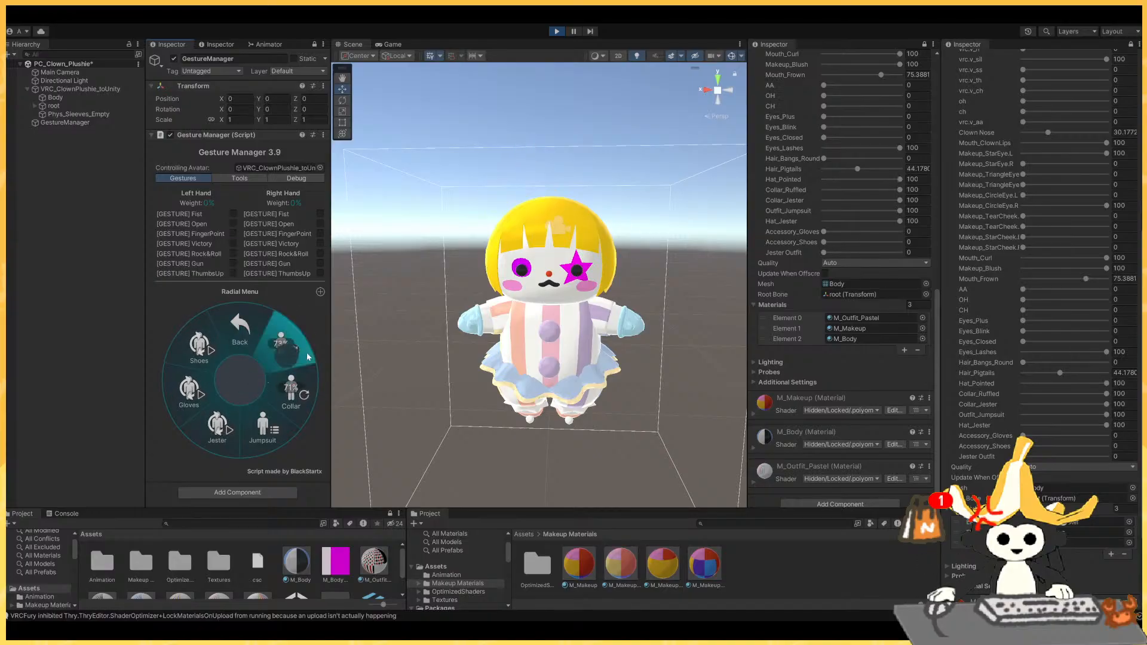
Switch the avatar's outfit between Jumpsuit and Jester, leaving the Jumpsuit on.
{"action": "key", "text": "a"}
{"action": "mouse_move", "coordinate": [441, 350]}
{"action": "right_mouse_down"}
{"action": "mouse_move", "coordinate": [538, 349]}
{"action": "mouse_move", "coordinate": [439, 350]}
{"action": "right_mouse_up"}
{"action": "key", "text": "d"}
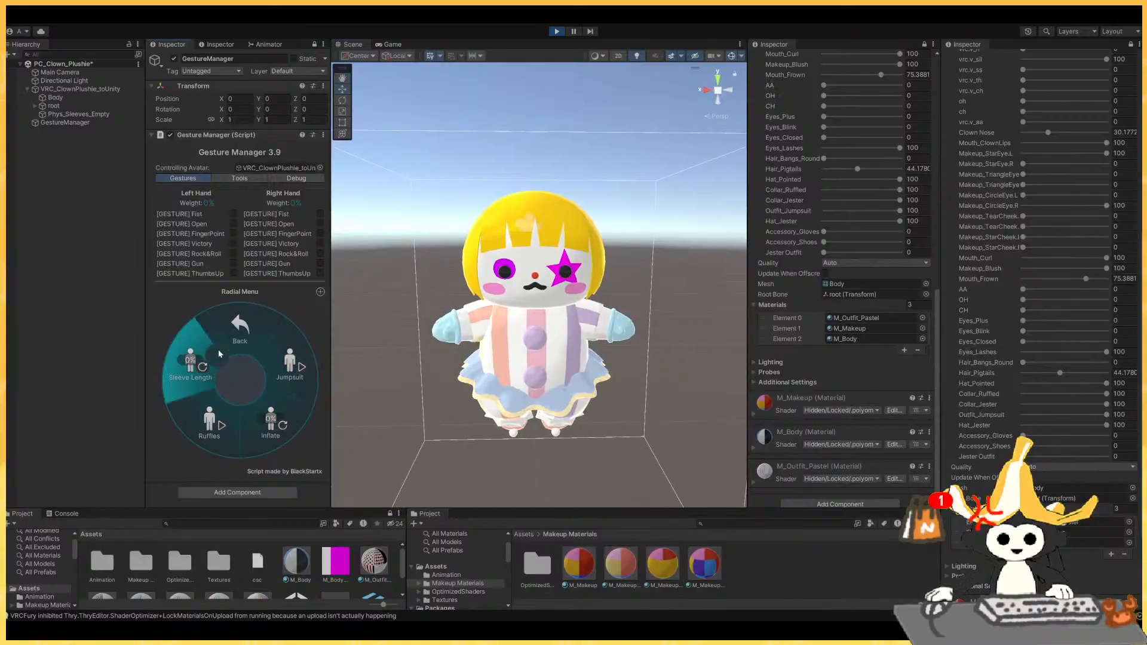
{"action": "left_click", "coordinate": [230, 438]}
{"action": "left_click", "coordinate": [251, 438]}
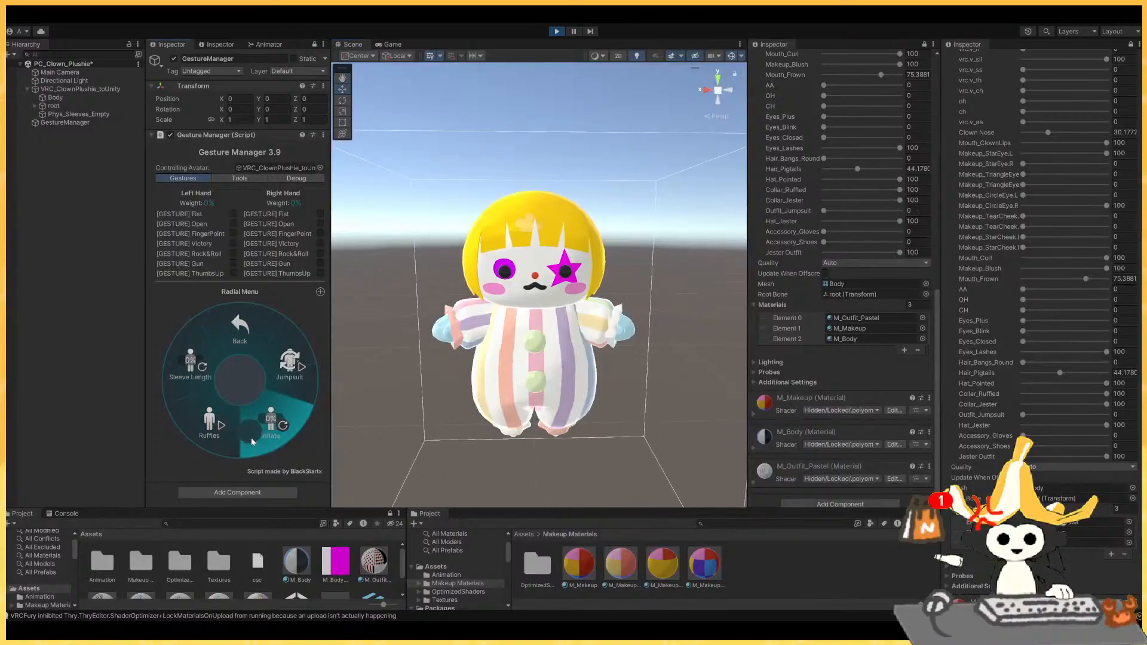
{"action": "left_click", "coordinate": [229, 328]}
{"action": "left_click", "coordinate": [221, 425]}
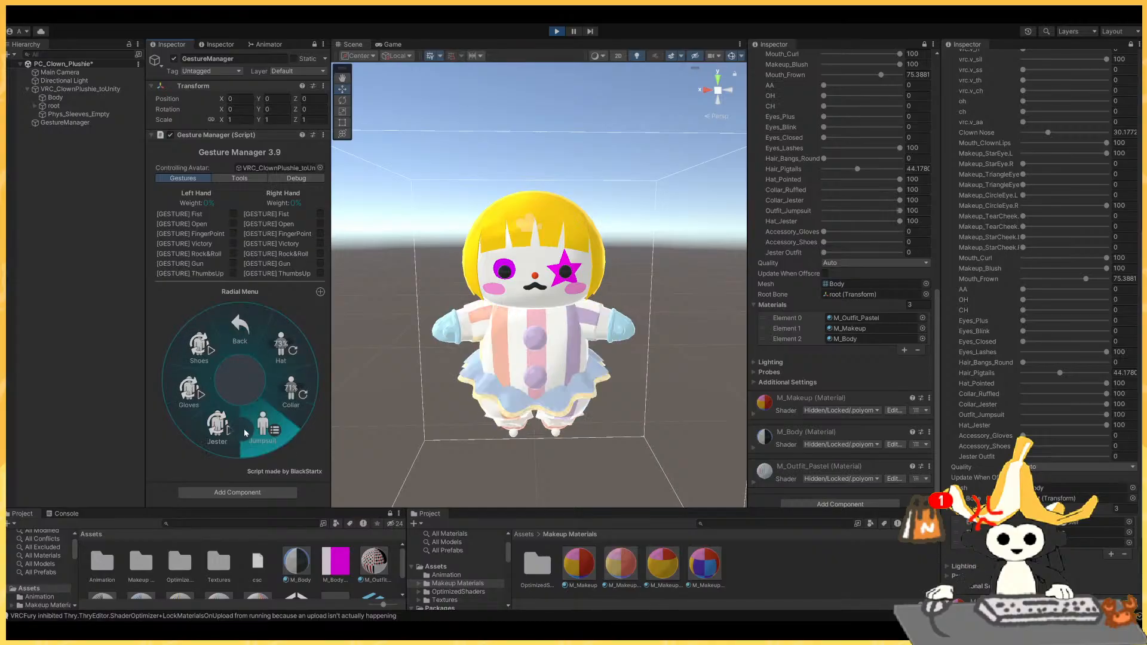
{"action": "left_click", "coordinate": [261, 430]}
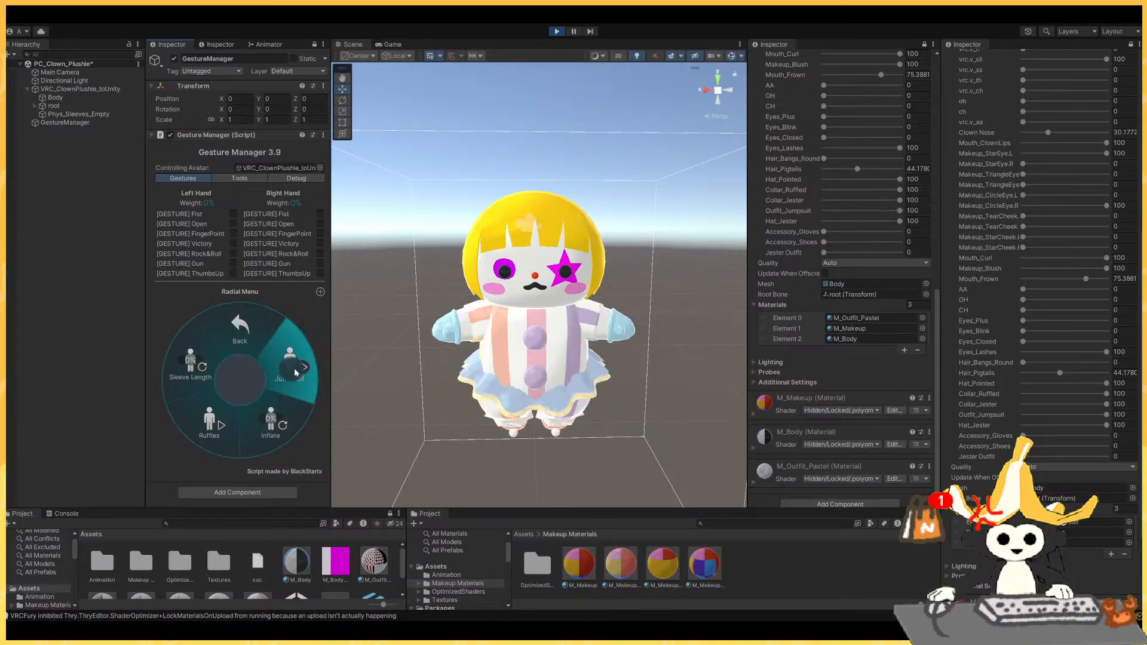
{"action": "left_click", "coordinate": [294, 368]}
Set the Jumpsuit's Inflate to 100% and return to the avatar's main radial menu.
{"action": "mouse_move", "coordinate": [196, 371]}
{"action": "left_mouse_down"}
{"action": "mouse_move", "coordinate": [159, 419]}
{"action": "mouse_move", "coordinate": [176, 313]}
{"action": "mouse_move", "coordinate": [277, 288]}
{"action": "mouse_move", "coordinate": [168, 382]}
{"action": "mouse_move", "coordinate": [169, 304]}
{"action": "mouse_move", "coordinate": [117, 369]}
{"action": "mouse_move", "coordinate": [156, 407]}
{"action": "mouse_move", "coordinate": [194, 422]}
{"action": "mouse_move", "coordinate": [230, 391]}
{"action": "mouse_move", "coordinate": [225, 362]}
{"action": "mouse_move", "coordinate": [189, 355]}
{"action": "left_mouse_up"}
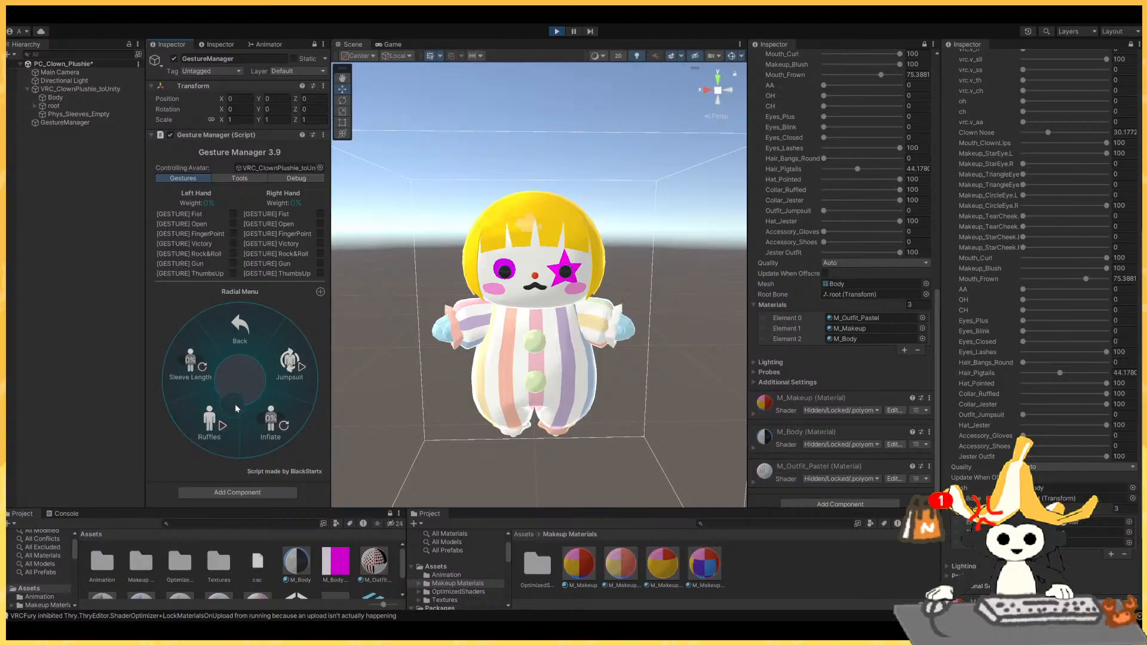
{"action": "left_click_drag", "start_coordinate": [269, 409], "coordinate": [345, 302]}
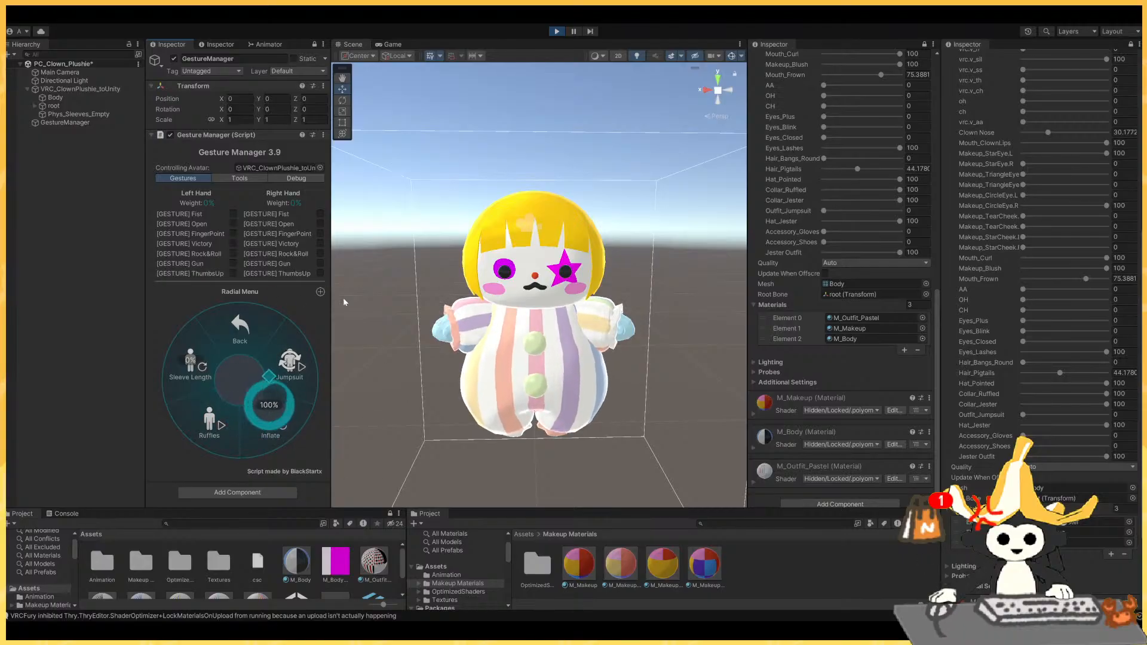
{"action": "left_click_drag", "start_coordinate": [347, 343], "coordinate": [261, 304]}
{"action": "left_click", "coordinate": [278, 404]}
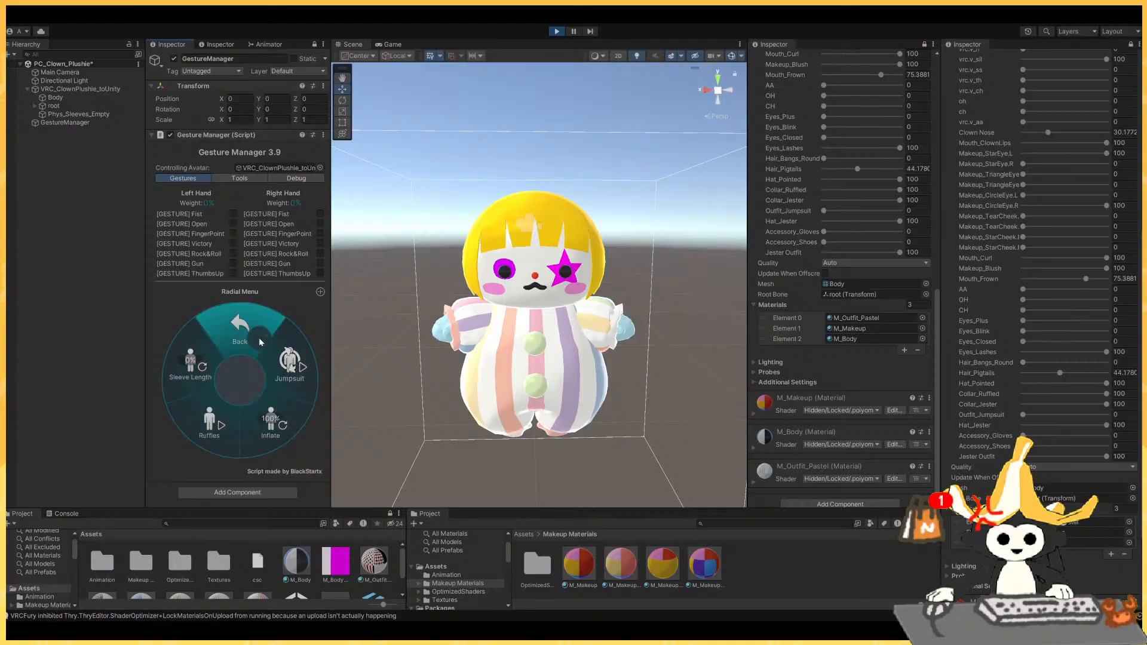
{"action": "left_click", "coordinate": [259, 338]}
{"action": "left_click", "coordinate": [239, 347]}
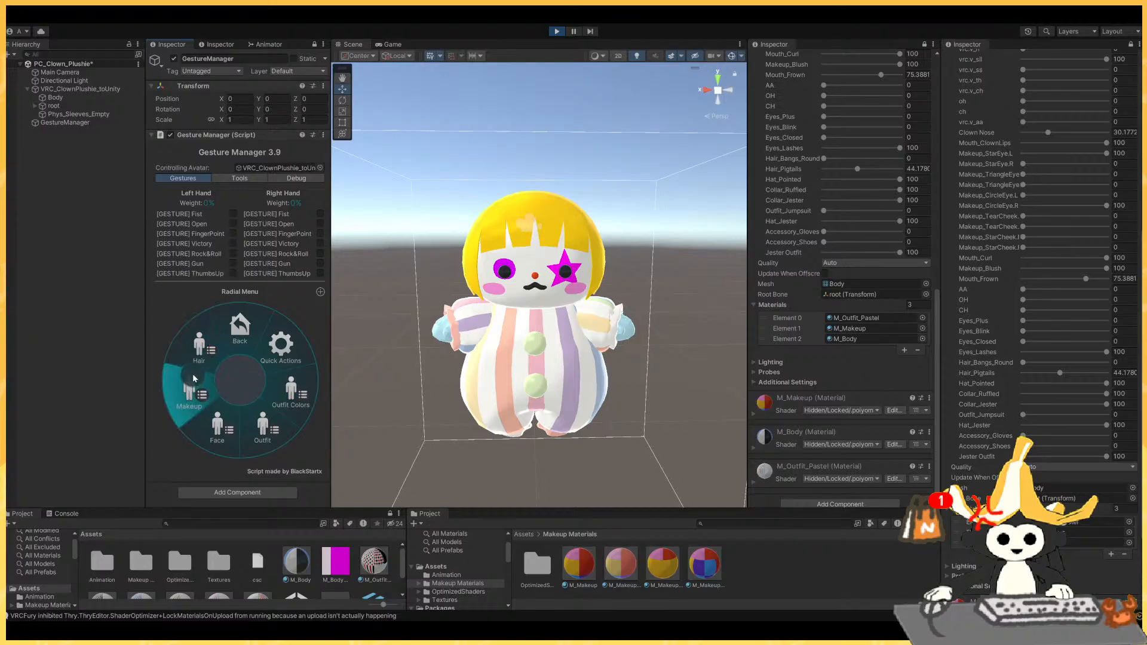
Look through the Hair, Makeup and Face submenus, including the Mouth and Eyes options.
{"action": "right_click_drag", "start_coordinate": [524, 370], "coordinate": [551, 378]}
{"action": "key", "text": "s"}
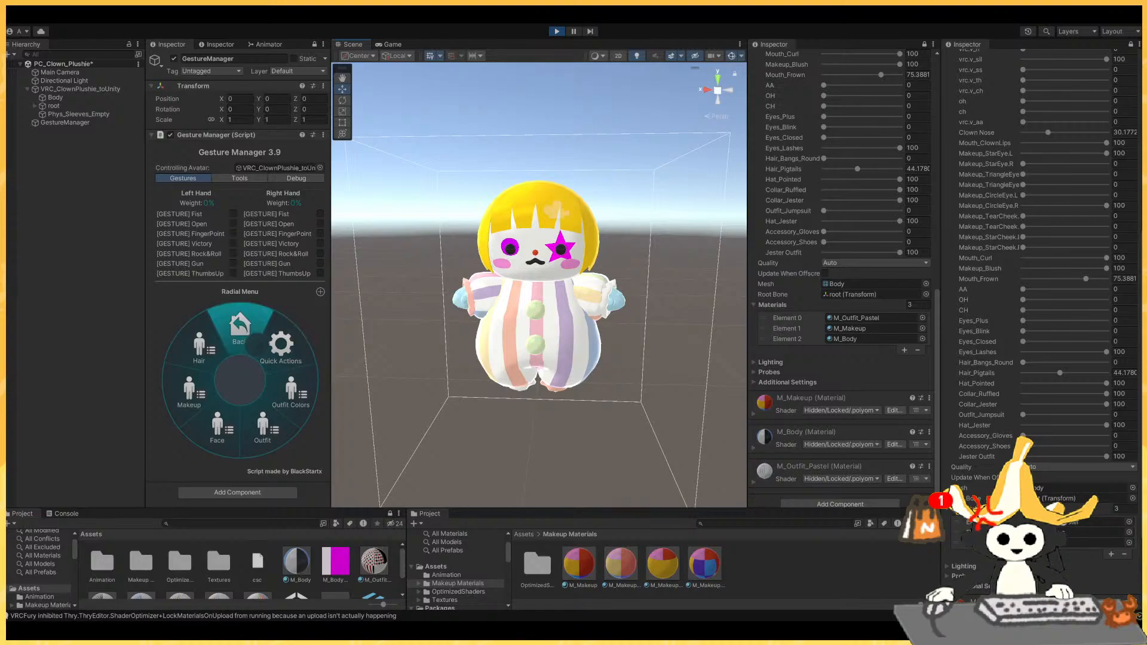
{"action": "left_click", "coordinate": [236, 328]}
{"action": "left_click", "coordinate": [248, 350]}
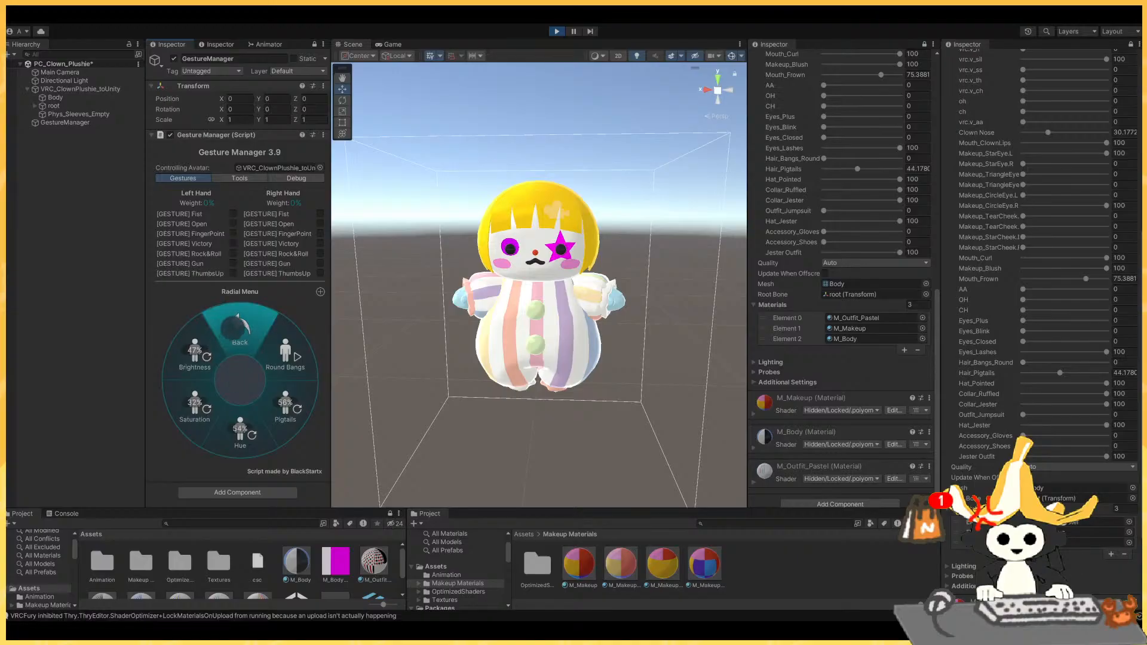
{"action": "left_click", "coordinate": [220, 330]}
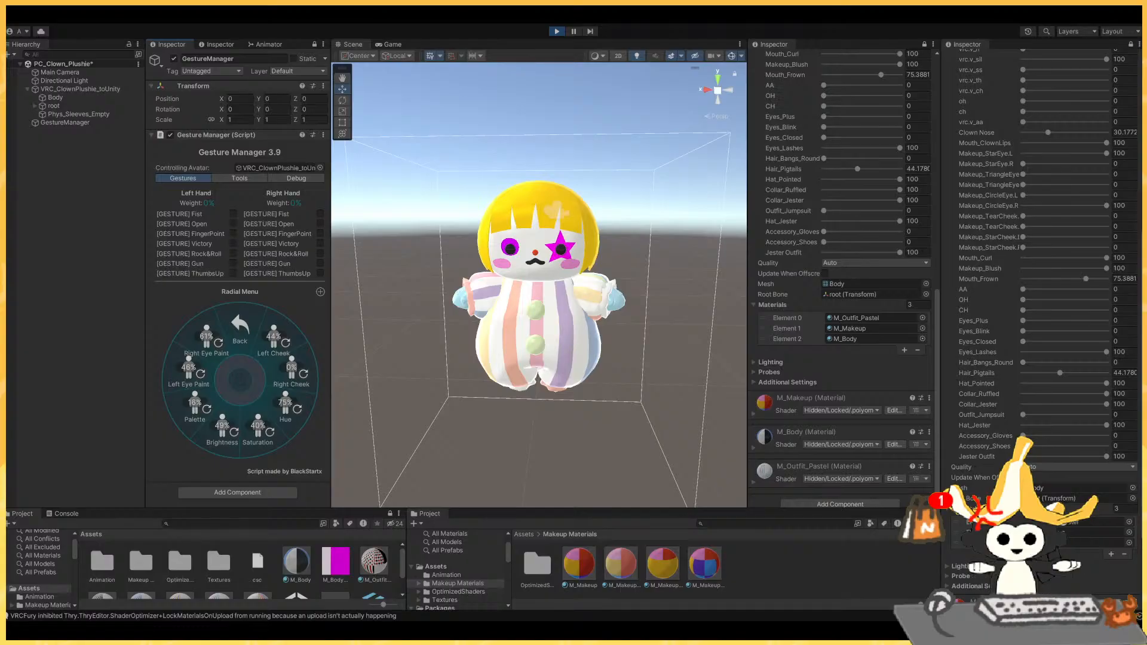
{"action": "left_click", "coordinate": [240, 338]}
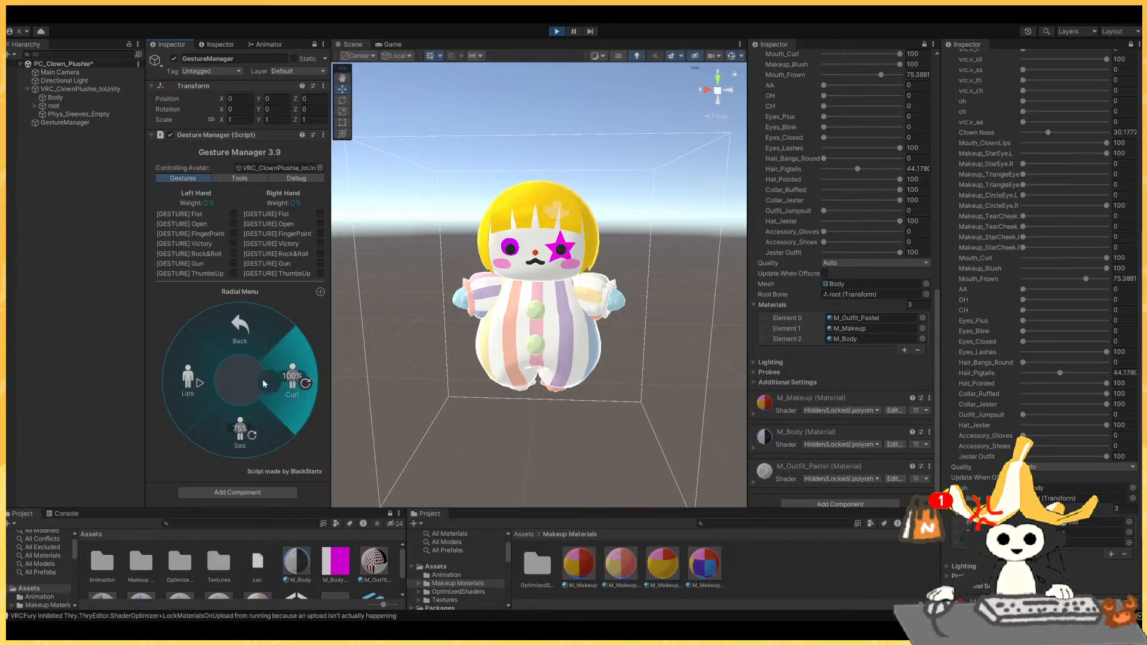
{"action": "left_click", "coordinate": [292, 380]}
{"action": "left_click", "coordinate": [231, 350]}
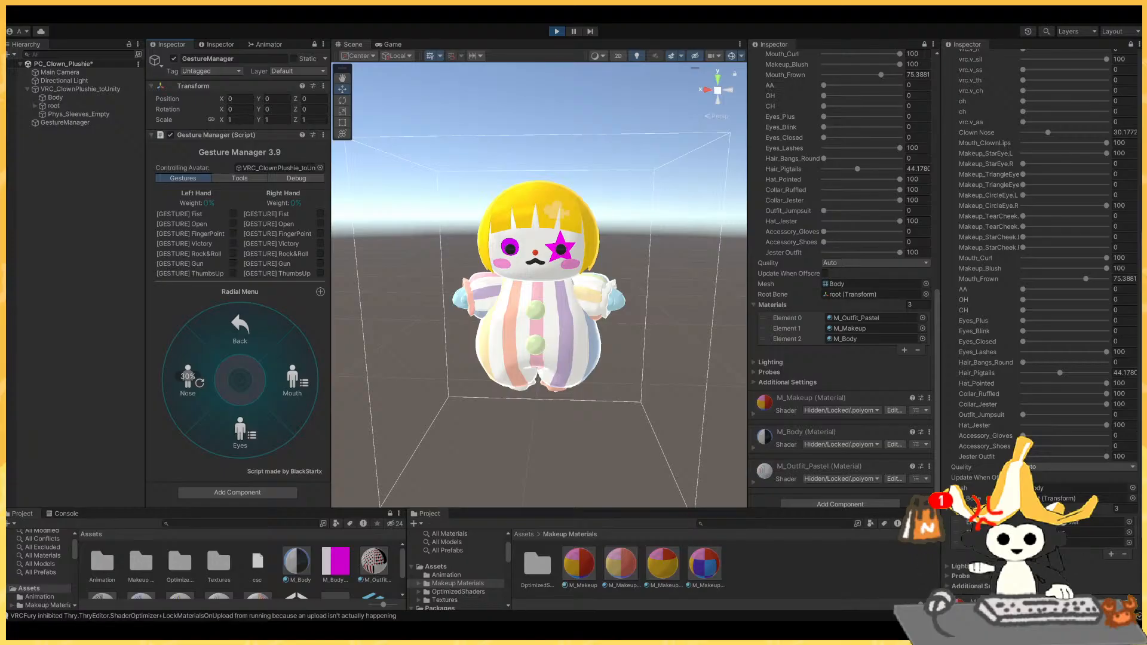
{"action": "left_click", "coordinate": [233, 439]}
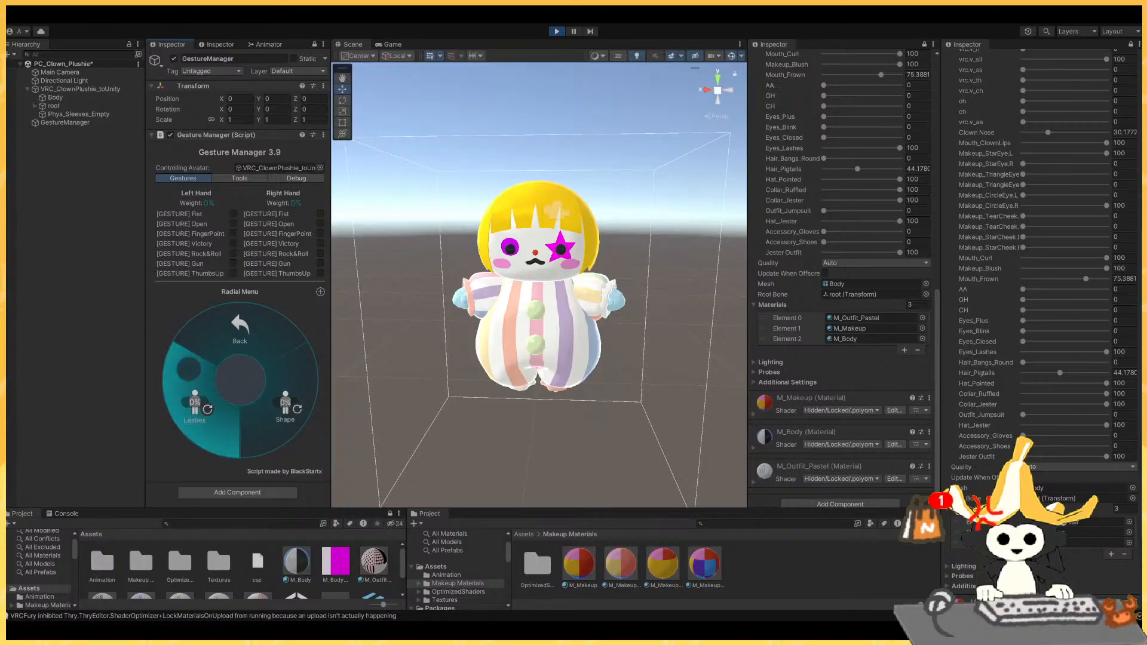
{"action": "left_click", "coordinate": [239, 332]}
{"action": "left_click", "coordinate": [278, 368]}
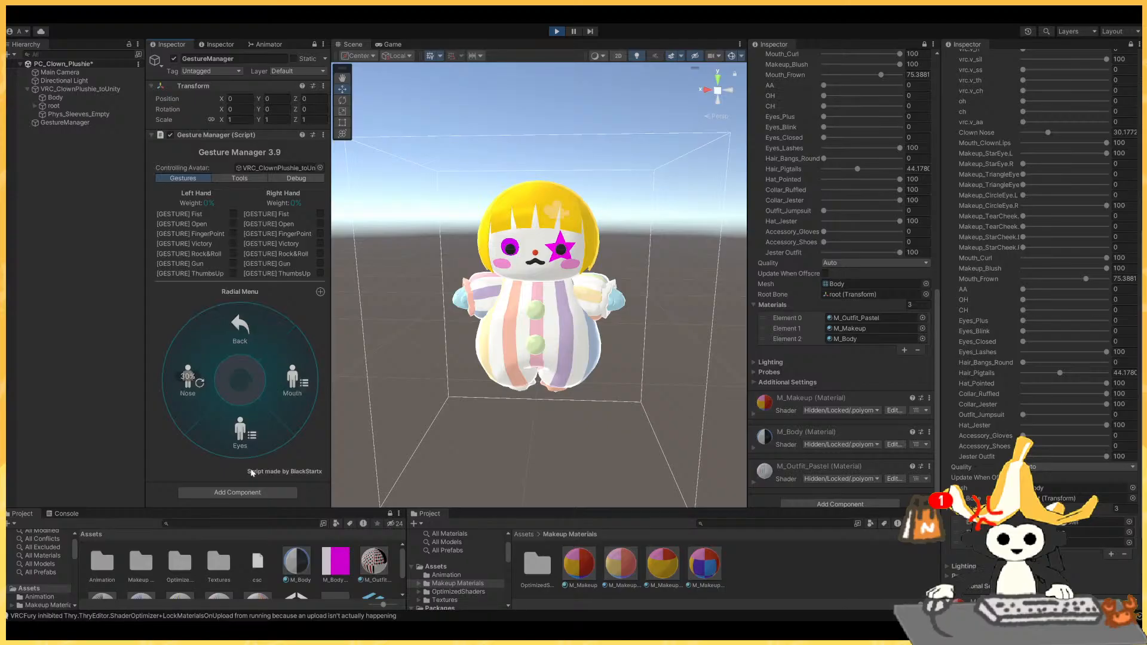
In the Outfit menu, switch off Gloves and Shoes, look at the Jumpsuit options, and switch on the Jester outfit.
{"action": "left_click", "coordinate": [242, 332]}
{"action": "left_click", "coordinate": [271, 434]}
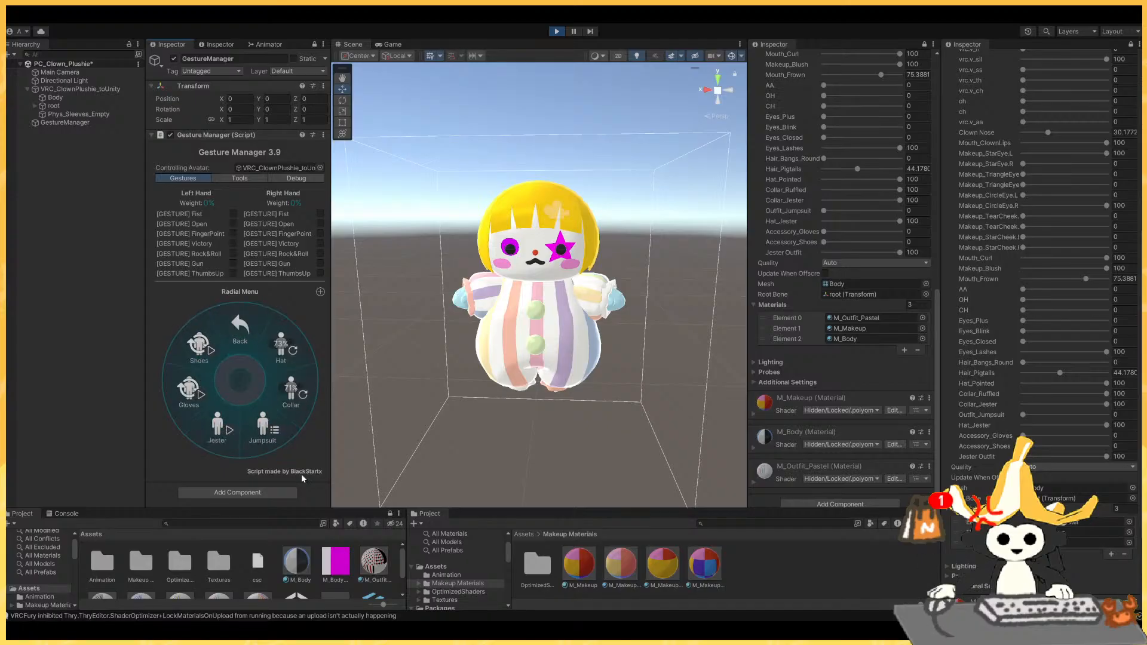
{"action": "left_click", "coordinate": [197, 369]}
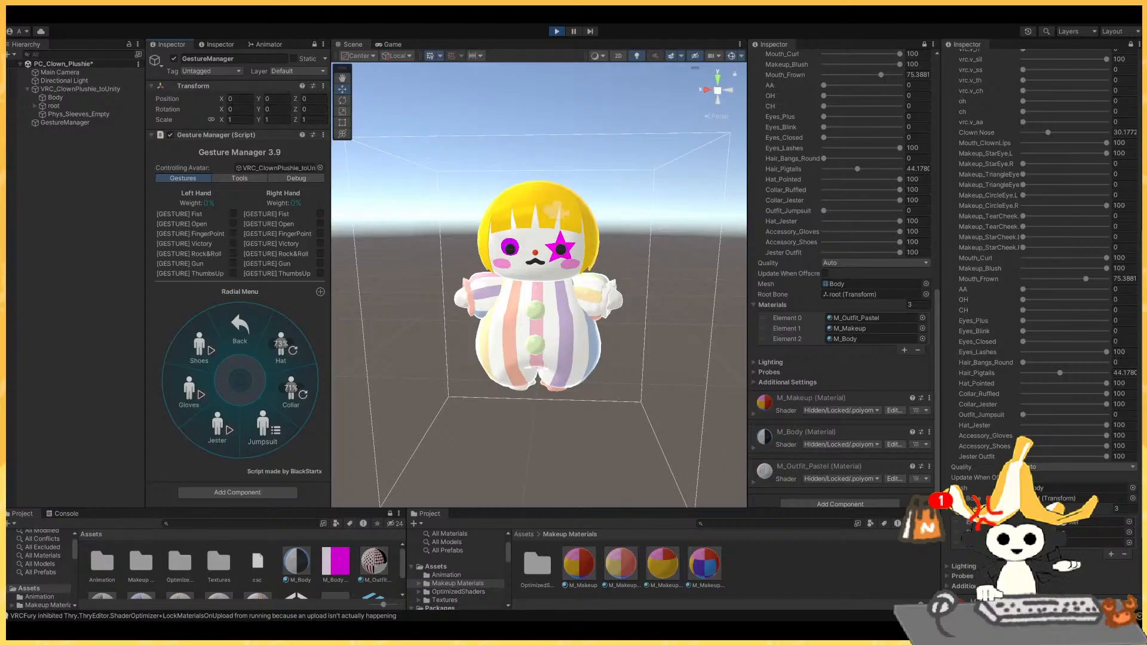
{"action": "left_click", "coordinate": [263, 427]}
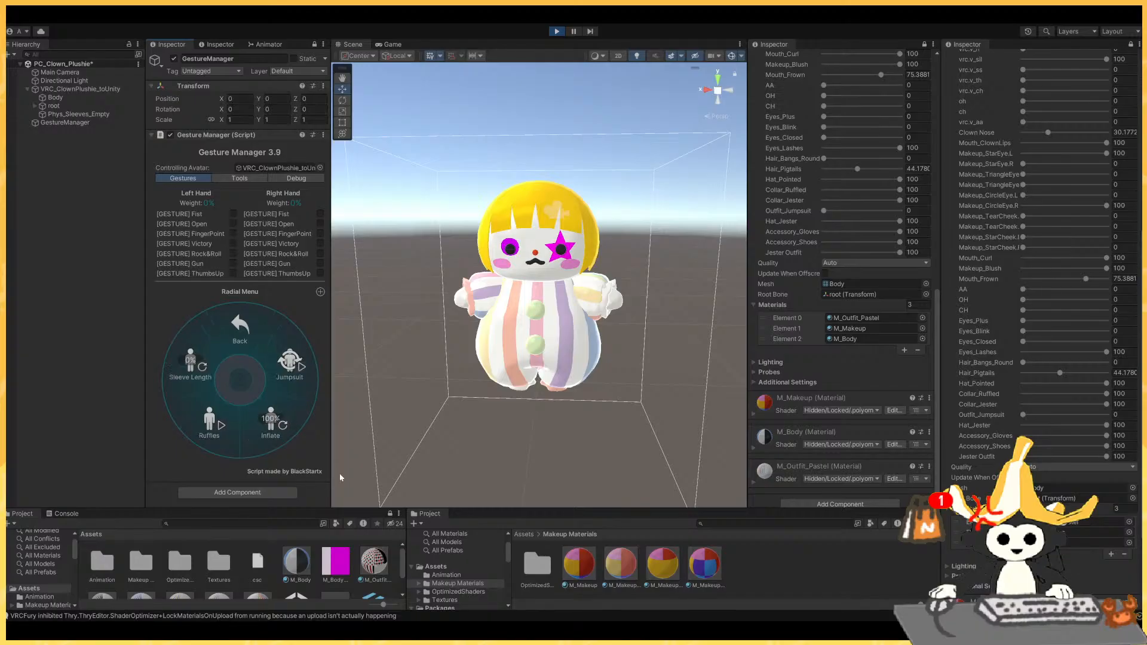
{"action": "left_click", "coordinate": [239, 328]}
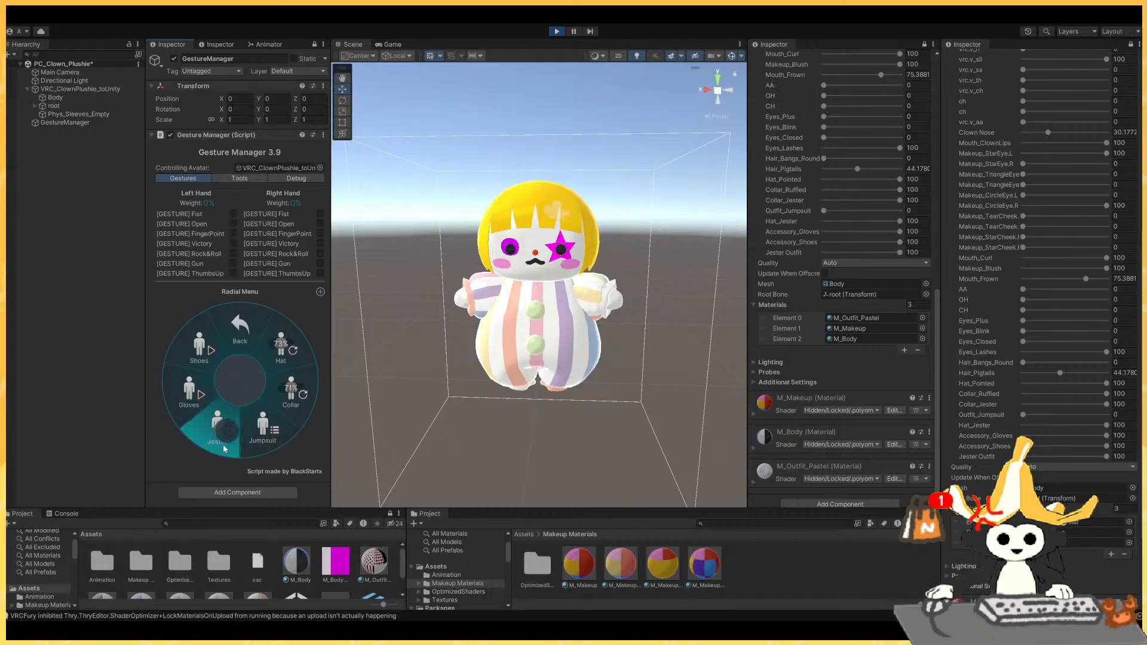
{"action": "left_click", "coordinate": [221, 441]}
{"action": "left_click", "coordinate": [240, 329]}
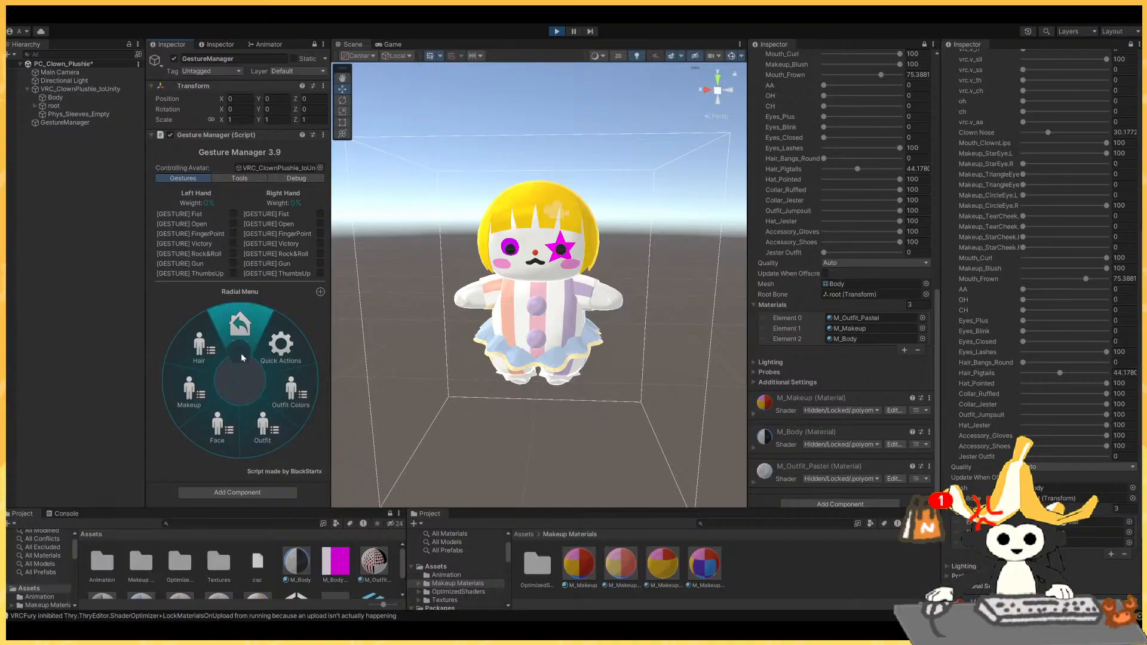
Review the options in the Outfit, Jumpsuit and Outfit Colors submenus.
{"action": "left_click", "coordinate": [246, 422]}
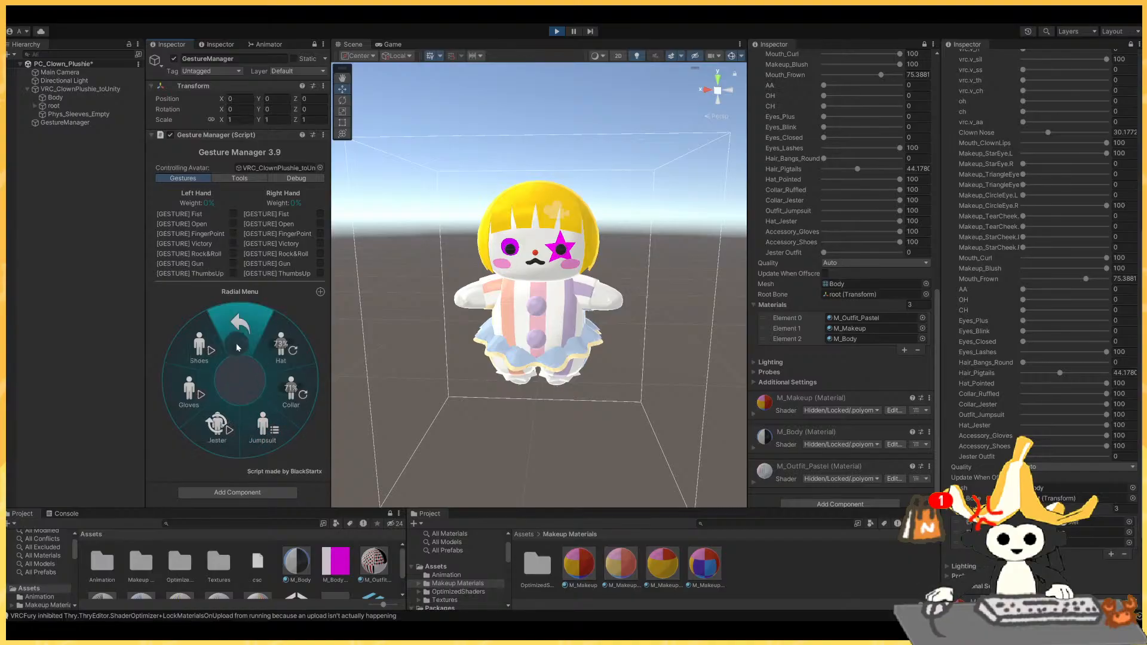
{"action": "left_click", "coordinate": [259, 425]}
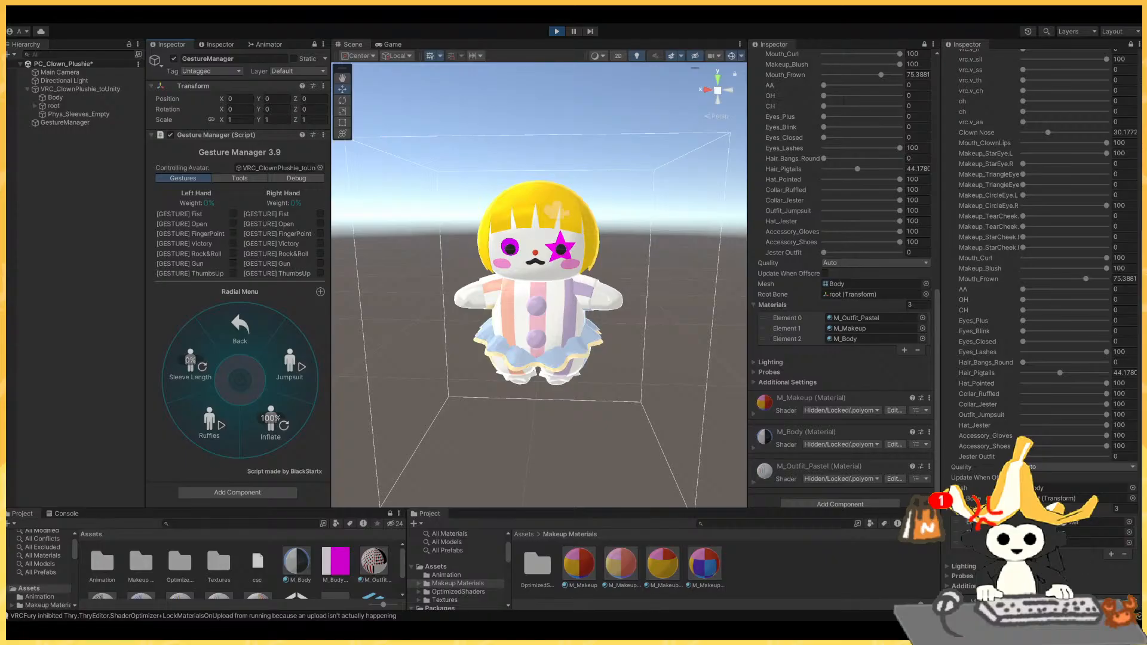
{"action": "left_click", "coordinate": [290, 361]}
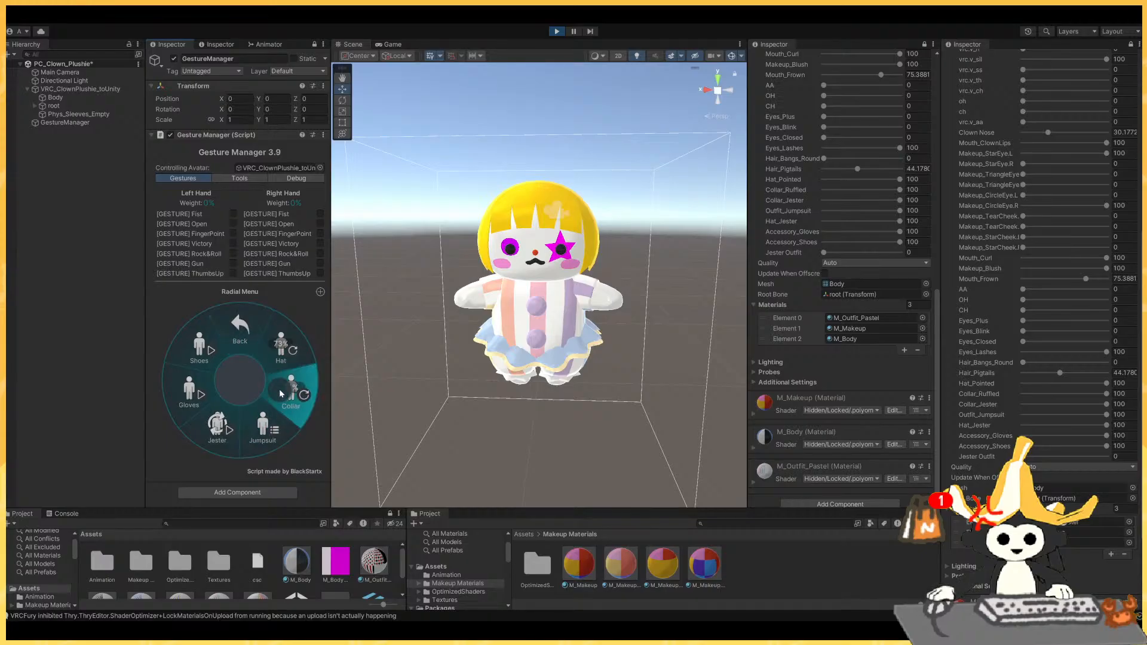
{"action": "left_click", "coordinate": [240, 333]}
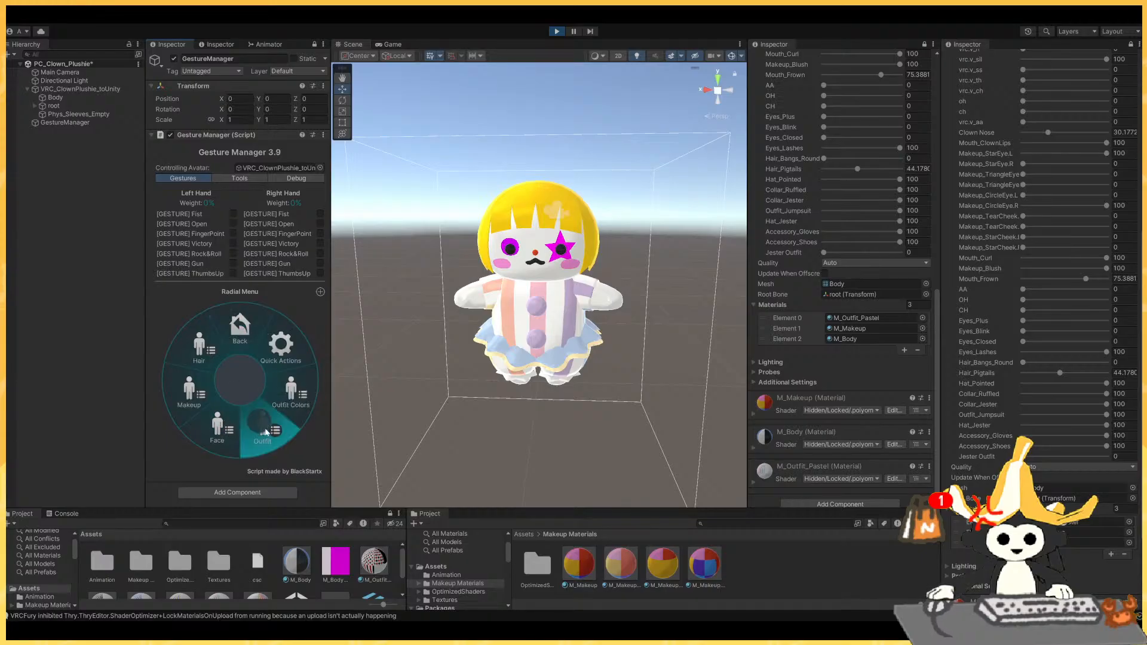
{"action": "left_click", "coordinate": [287, 397]}
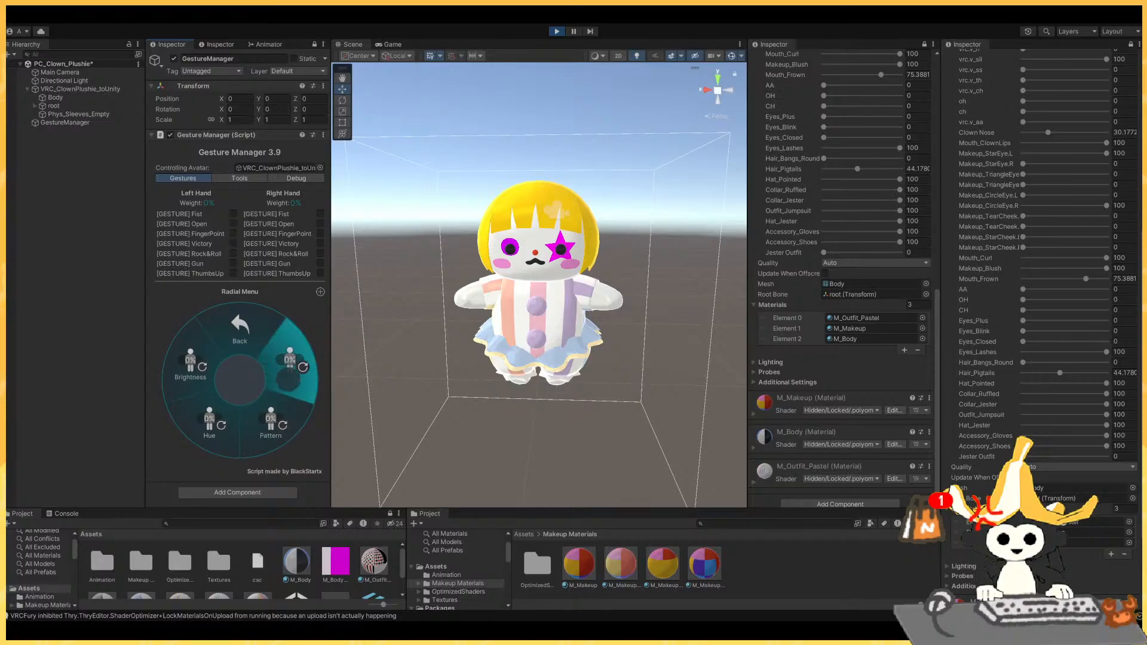
{"action": "left_click", "coordinate": [233, 344]}
Try to save the scene and exit play mode.
{"action": "right_click_drag", "start_coordinate": [637, 399], "coordinate": [609, 408]}
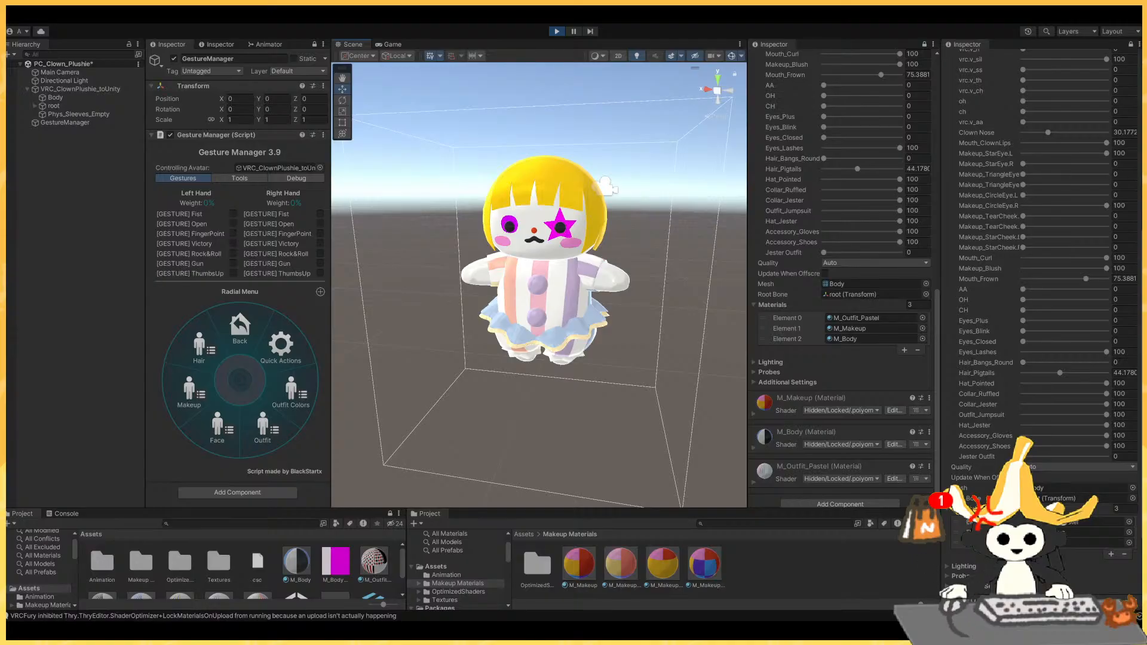
{"action": "key", "text": "ctrl+s"}
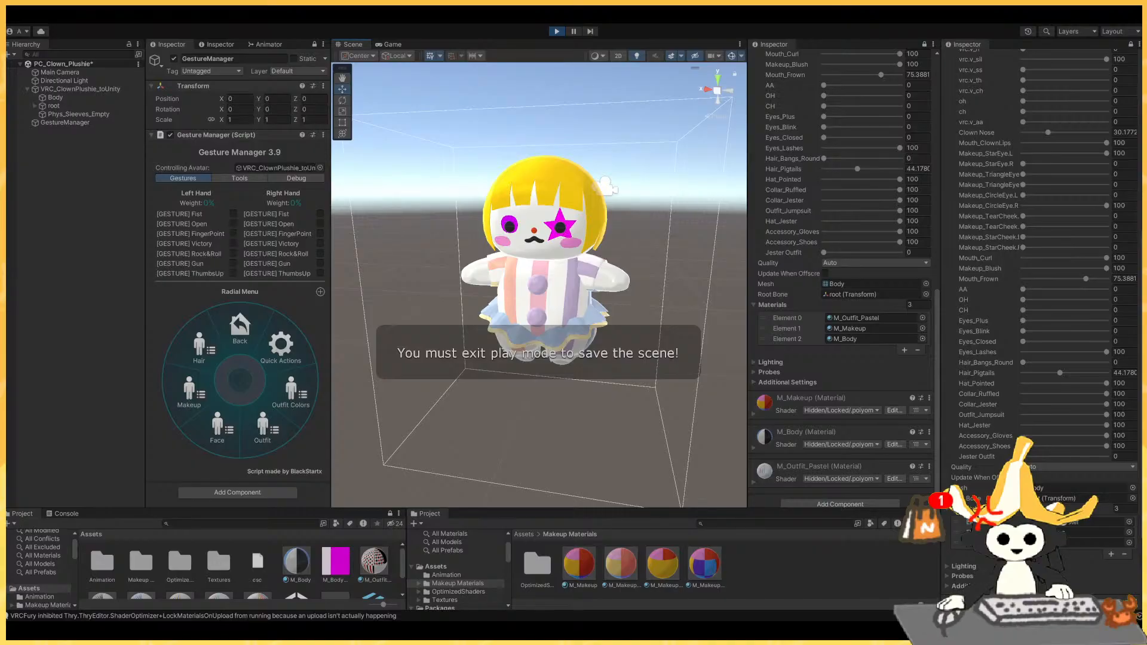
{"action": "key", "text": "ctrl+p"}
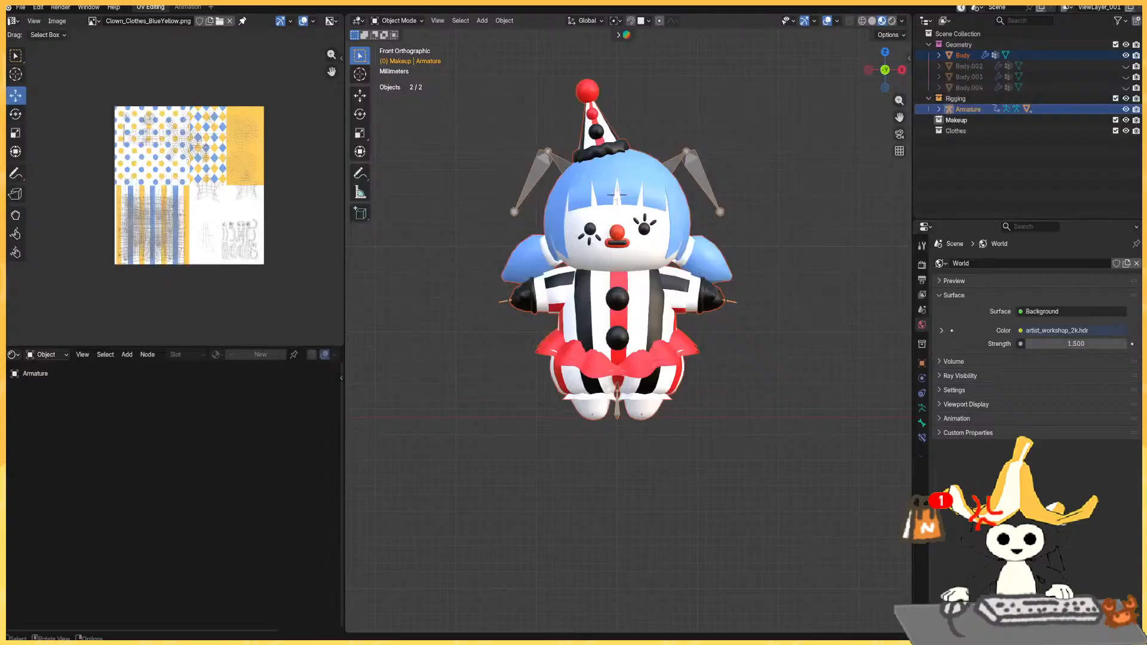
Switch to Blender and inspect the clown plushie model in the viewport.
{"action": "middle_click_drag", "start_coordinate": [807, 363], "coordinate": [807, 412]}
{"action": "scroll", "coordinate": [800, 414], "scroll_direction": "up", "scroll_amount": 1}
{"action": "scroll", "coordinate": [803, 425], "scroll_direction": "down", "scroll_amount": 3}
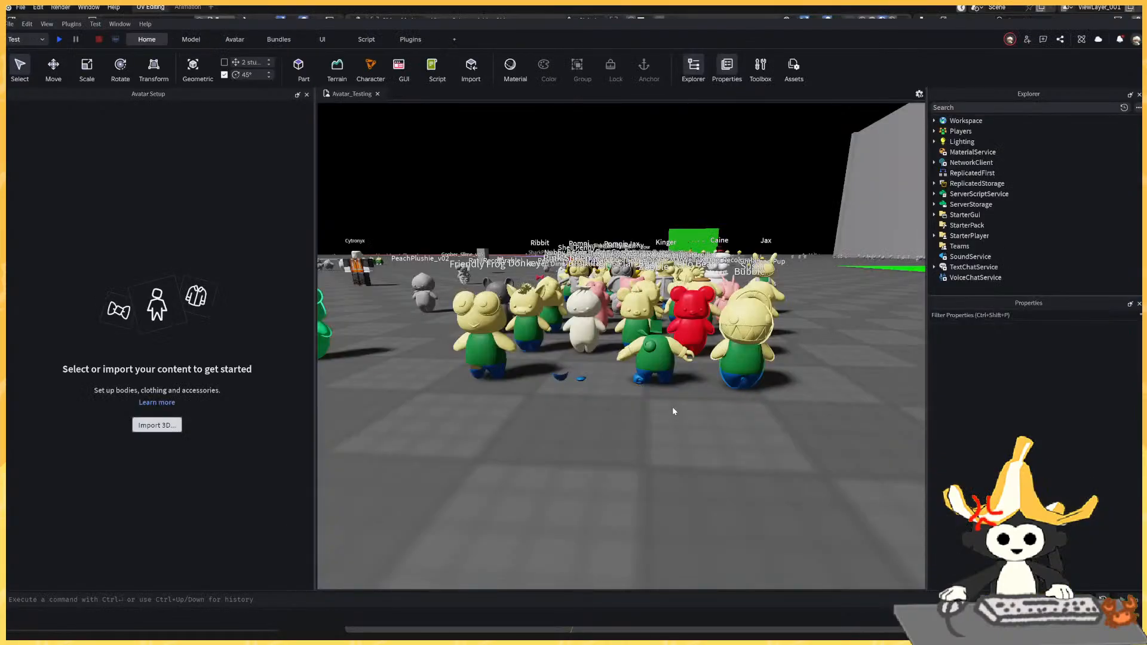
In Roblox Studio, move Friendly Frog, Pink Sheep, Zooble and Bubble about 6.7 studs forward, away from the other plushies.
{"action": "scroll", "coordinate": [705, 450], "scroll_direction": "down", "scroll_amount": 5}
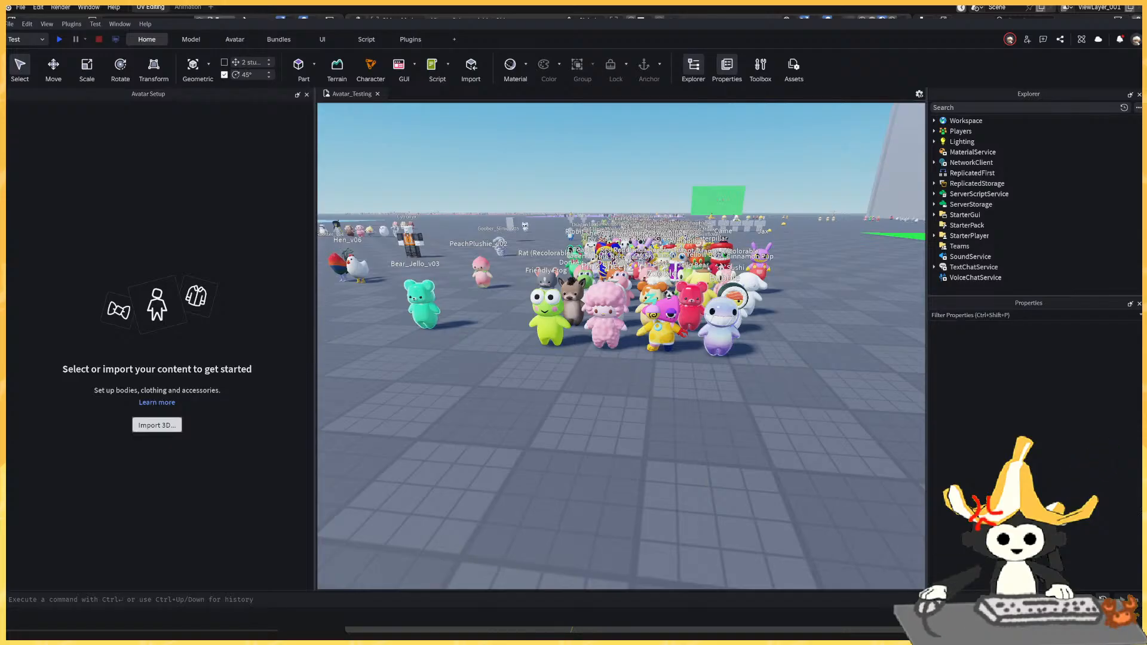
{"action": "key", "text": "w"}
{"action": "right_click_drag", "start_coordinate": [574, 368], "coordinate": [575, 412]}
{"action": "scroll", "coordinate": [575, 412], "scroll_direction": "down", "scroll_amount": 8}
{"action": "left_click_drag", "start_coordinate": [732, 445], "coordinate": [560, 374]}
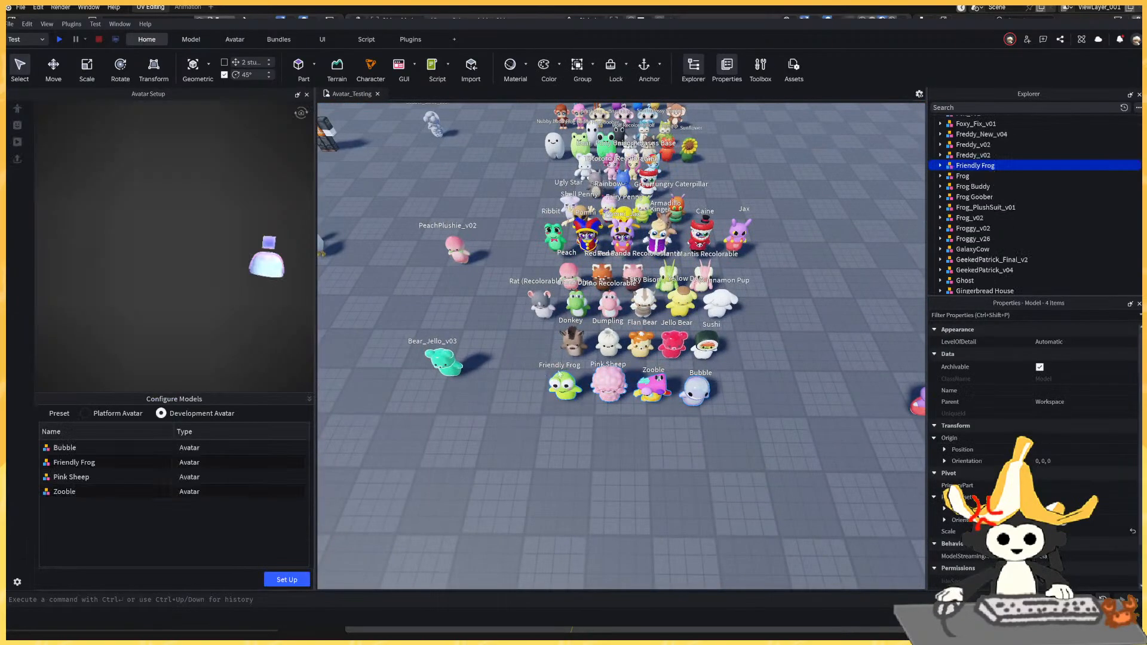
{"action": "key", "text": "ctrl+2"}
{"action": "left_click_drag", "start_coordinate": [626, 462], "coordinate": [629, 569]}
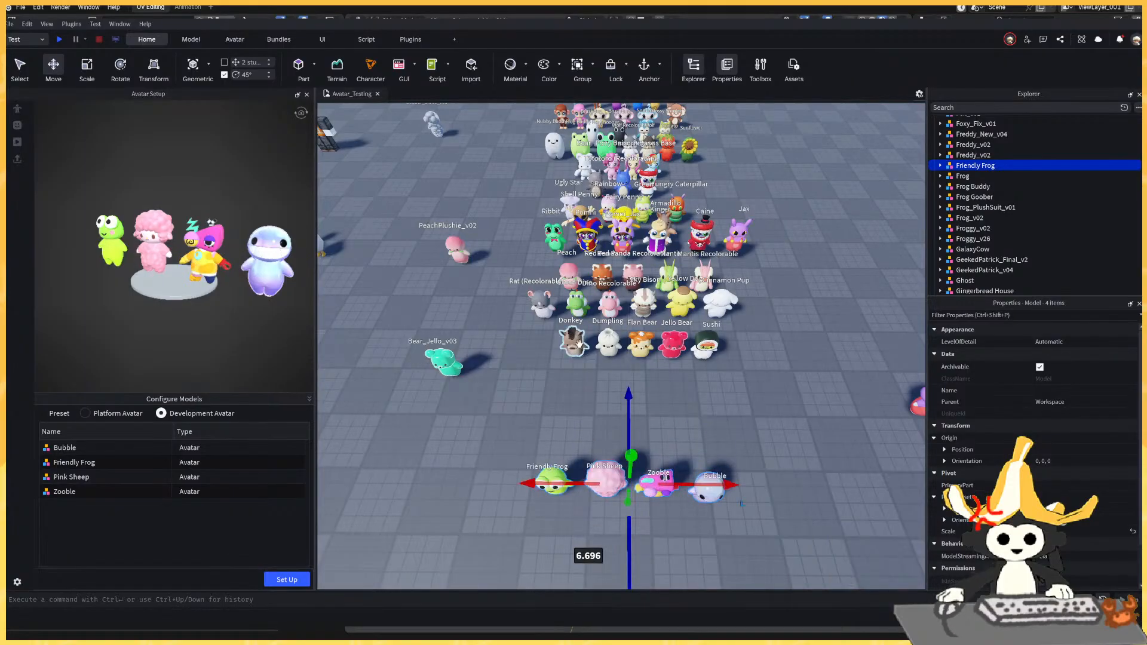
Select the Donkey plushie and preview its Walk animation in Avatar Setup.
{"action": "left_click", "coordinate": [579, 344]}
{"action": "key", "text": "f"}
{"action": "left_click", "coordinate": [670, 453]}
{"action": "right_click_drag", "start_coordinate": [670, 452], "coordinate": [672, 447]}
{"action": "scroll", "coordinate": [671, 447], "scroll_direction": "down", "scroll_amount": 5}
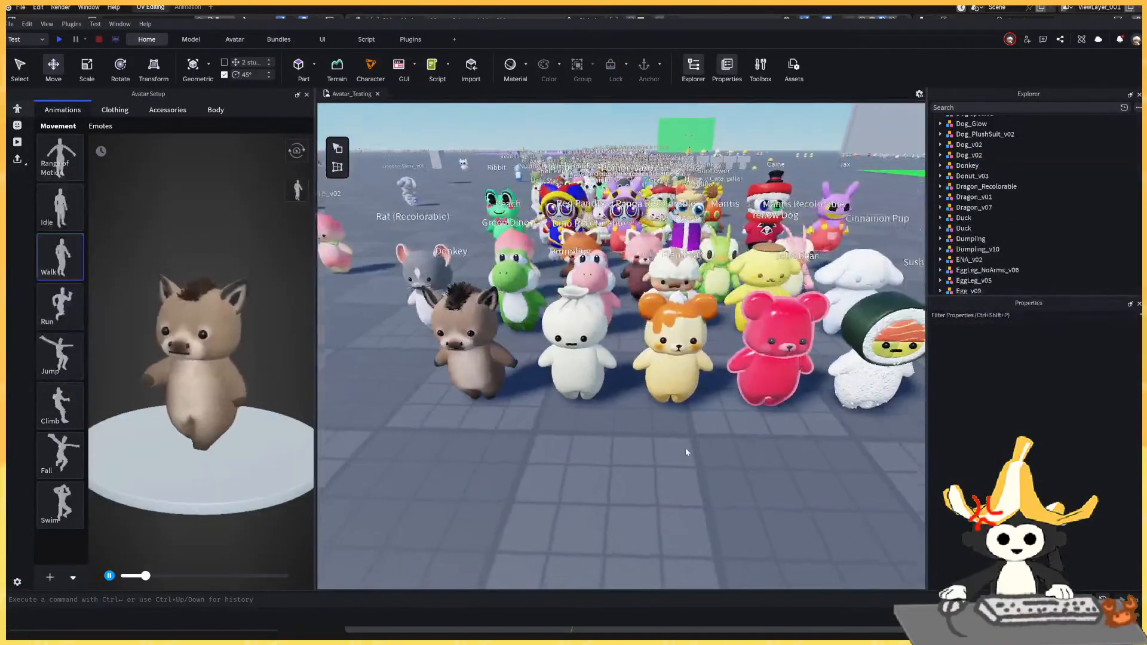
Select Flan Bear to preview its Walk animation in Avatar Setup and widen the preview area.
{"action": "left_click", "coordinate": [665, 374]}
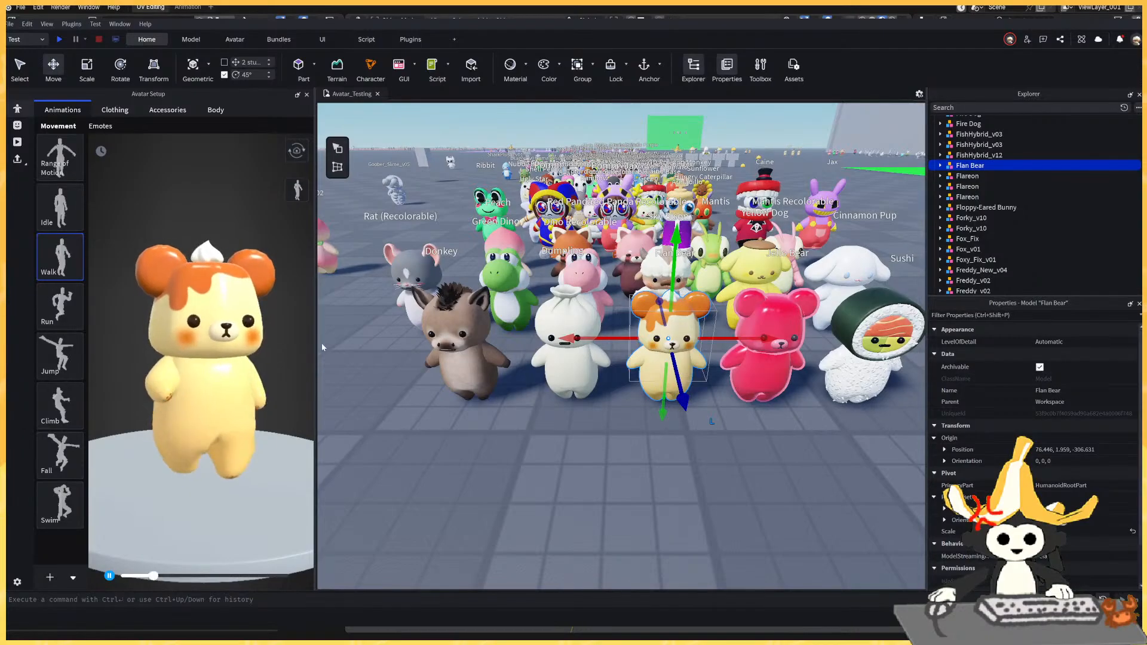
{"action": "left_click_drag", "start_coordinate": [316, 343], "coordinate": [406, 340]}
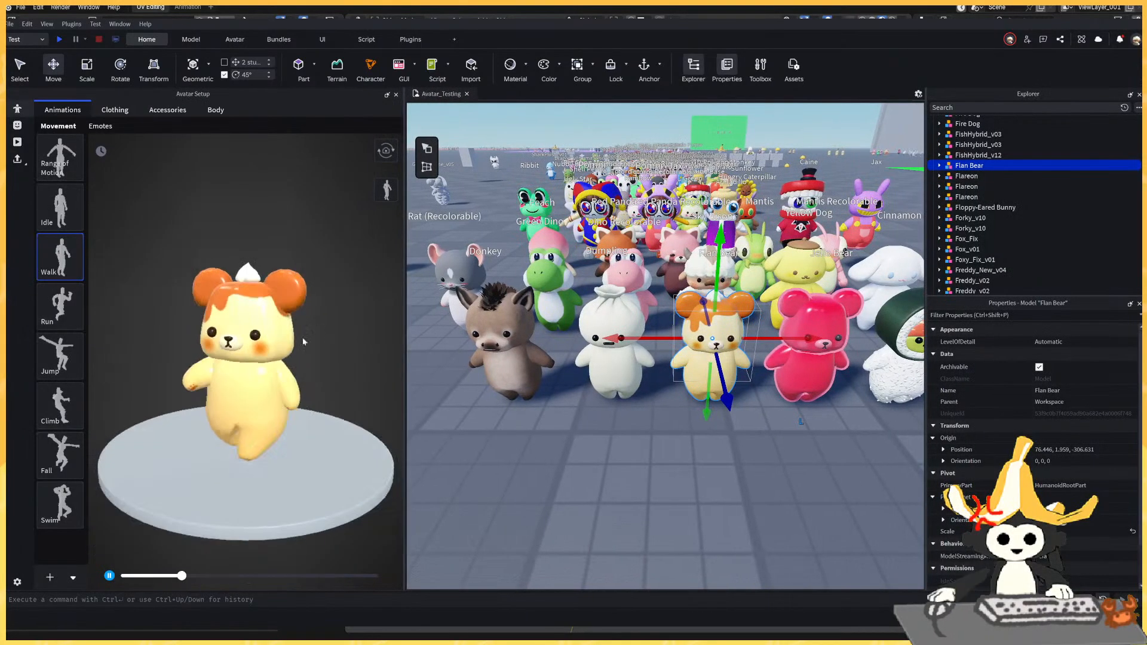
Select the red Jello Bear and preview it with brown and pale peach skin colours in Avatar Setup.
{"action": "left_click_drag", "start_coordinate": [305, 310], "coordinate": [158, 299]}
{"action": "left_click", "coordinate": [803, 352]}
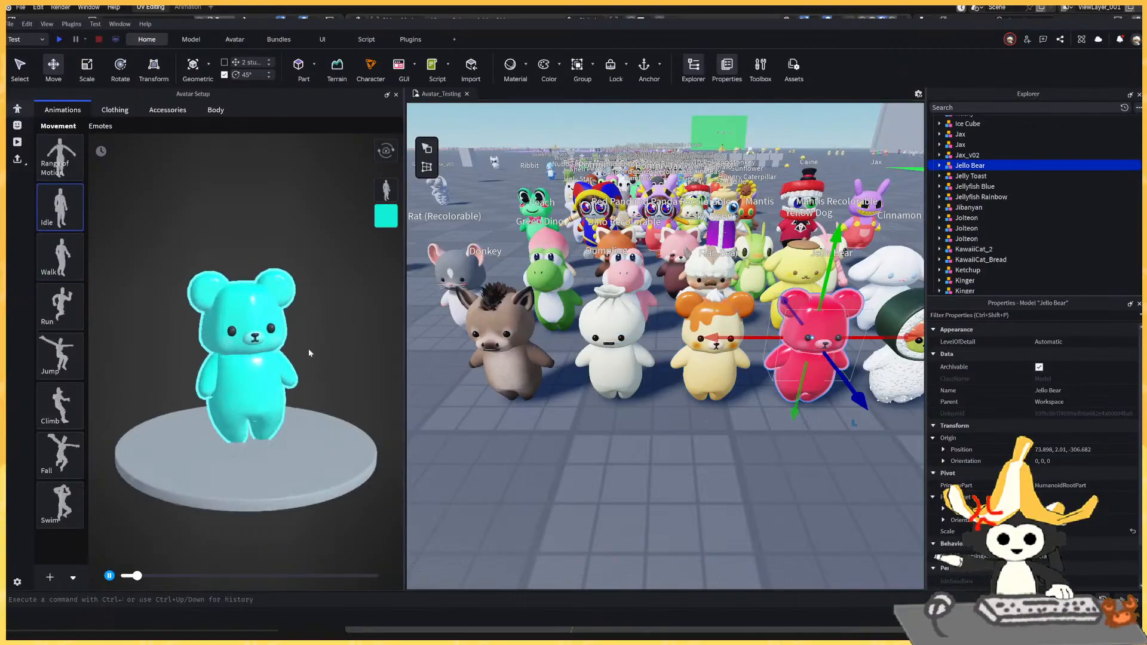
{"action": "left_click", "coordinate": [216, 110]}
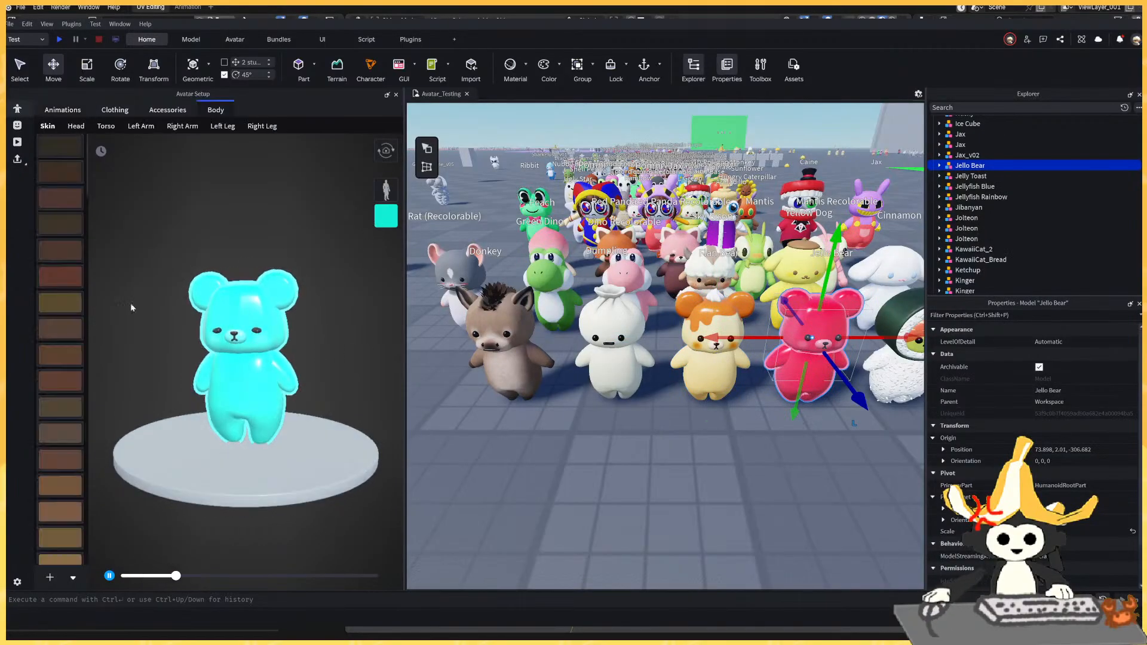
{"action": "left_click", "coordinate": [48, 332]}
{"action": "scroll", "coordinate": [52, 413], "scroll_direction": "down", "scroll_amount": 10}
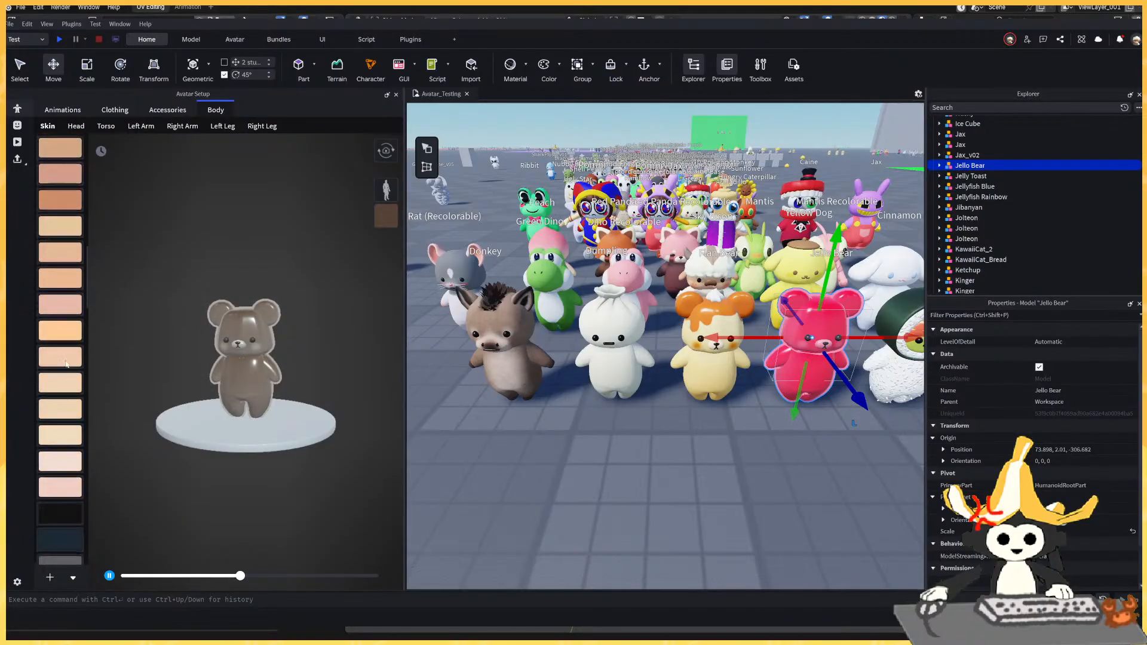
{"action": "left_click", "coordinate": [66, 359]}
Preview the Jello Bear with white and orange skin colours.
{"action": "scroll", "coordinate": [62, 370], "scroll_direction": "down", "scroll_amount": 6}
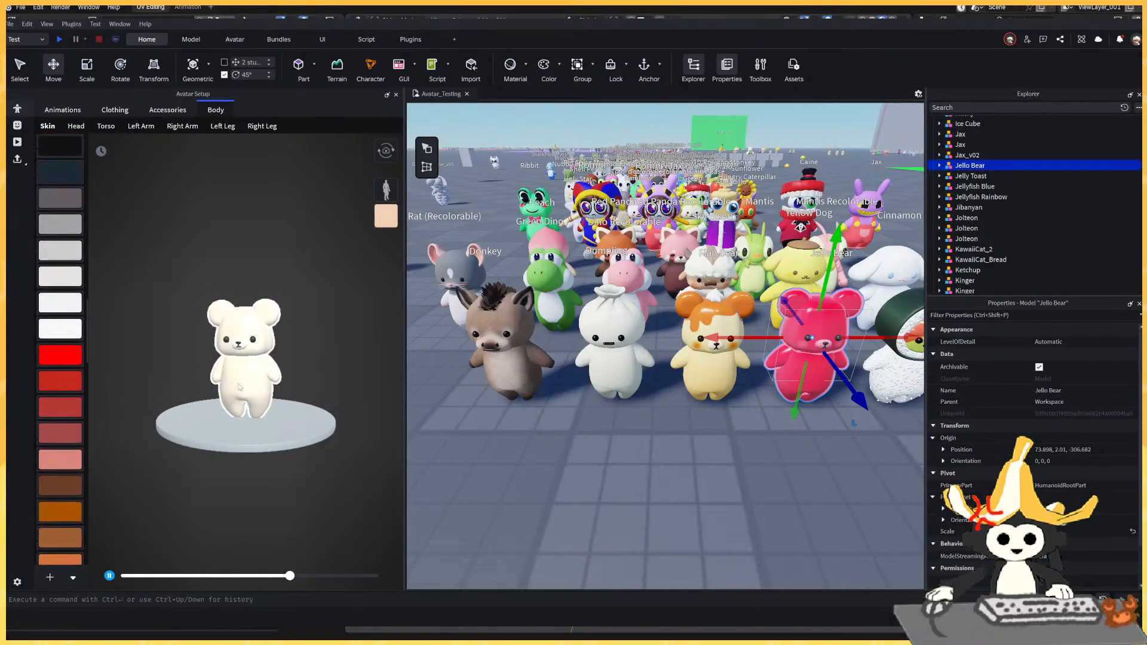
{"action": "scroll", "coordinate": [240, 388], "scroll_direction": "up", "scroll_amount": 3}
{"action": "left_click", "coordinate": [60, 328]}
{"action": "scroll", "coordinate": [63, 326], "scroll_direction": "down", "scroll_amount": 4}
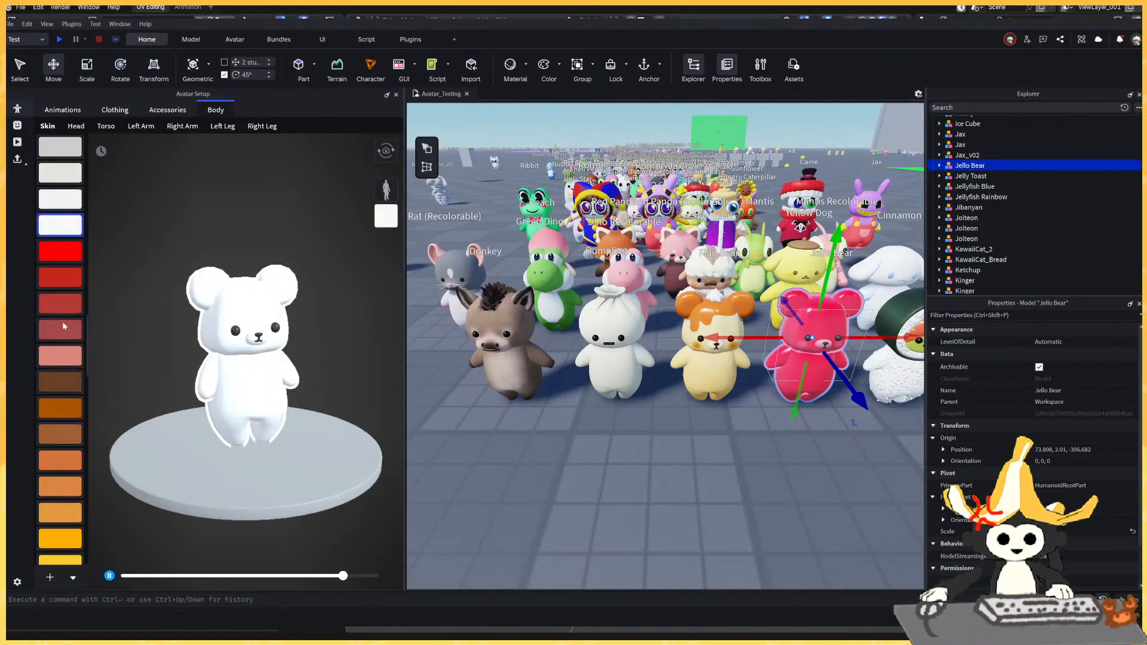
{"action": "left_click", "coordinate": [63, 328]}
{"action": "scroll", "coordinate": [63, 327], "scroll_direction": "down", "scroll_amount": 4}
{"action": "left_click", "coordinate": [66, 329]}
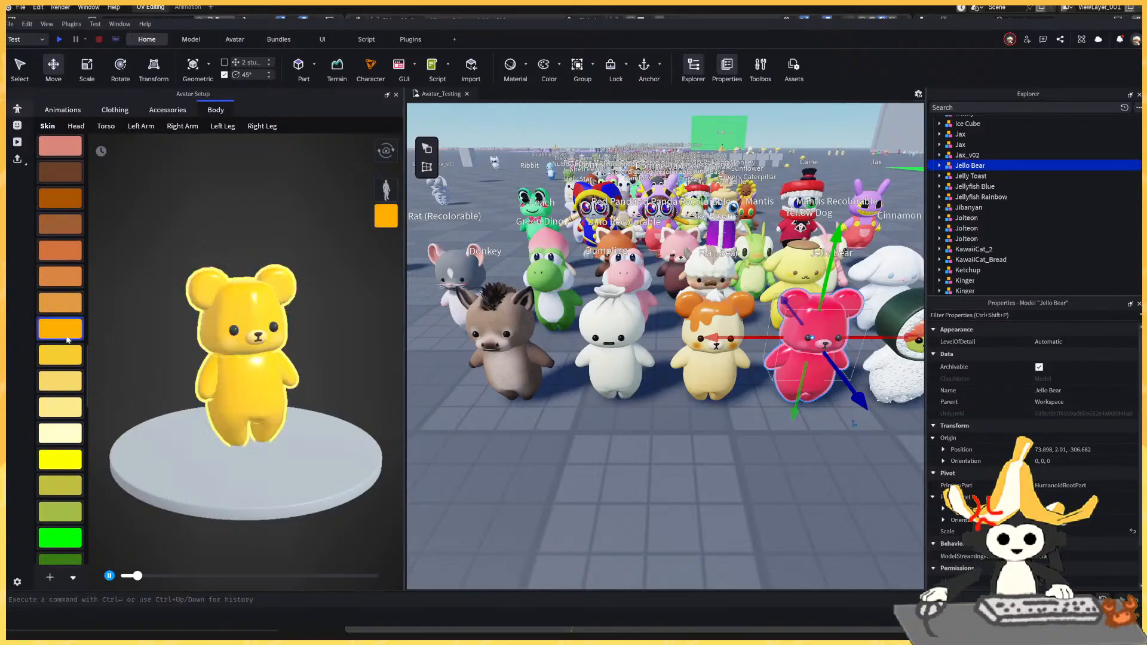
Preview the Jello Bear in golden yellow, bright yellow, dark green and bright green skin colours.
{"action": "left_click", "coordinate": [58, 354]}
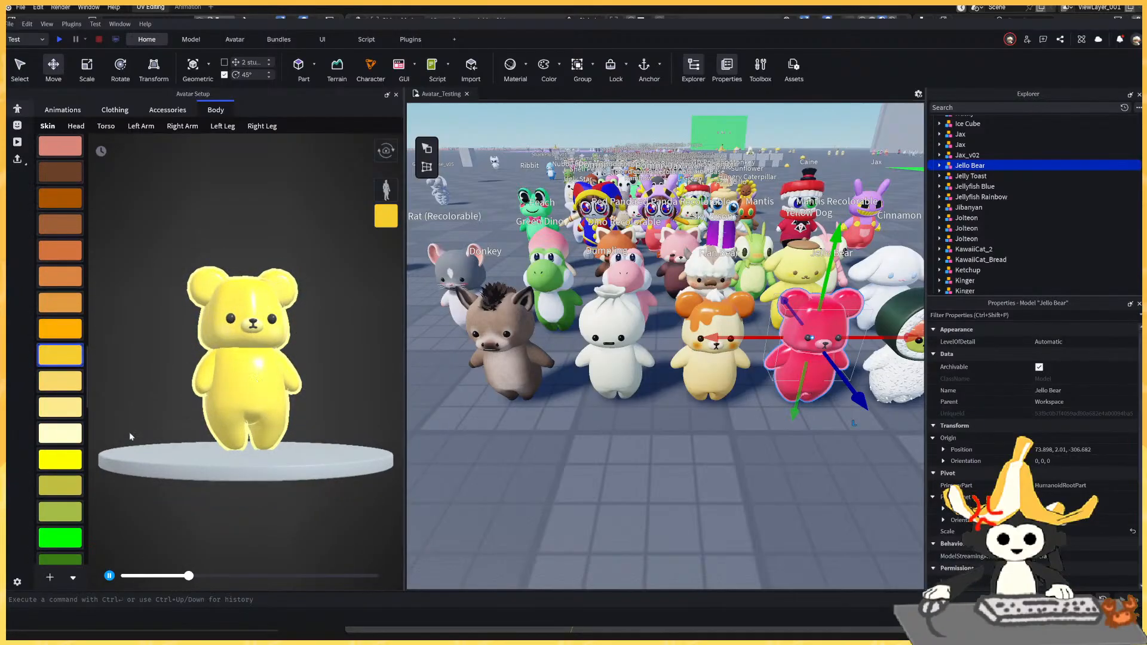
{"action": "left_click", "coordinate": [59, 459]}
{"action": "scroll", "coordinate": [252, 392], "scroll_direction": "down", "scroll_amount": 2}
{"action": "scroll", "coordinate": [62, 454], "scroll_direction": "down", "scroll_amount": 3}
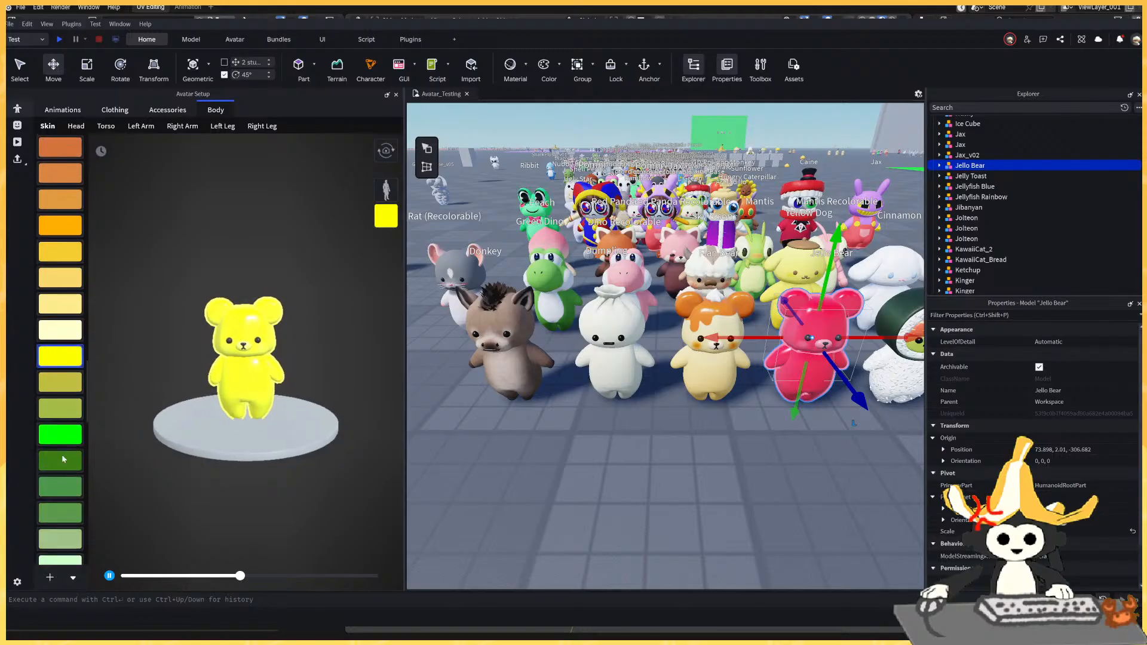
{"action": "left_click", "coordinate": [62, 459]}
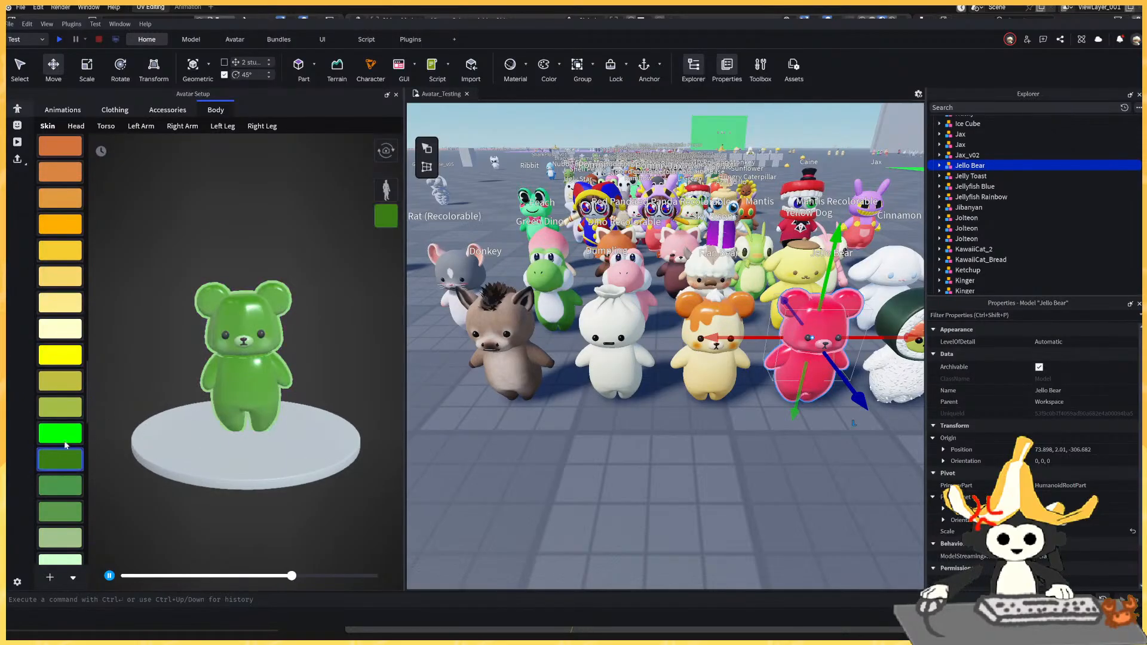
{"action": "left_click", "coordinate": [65, 442]}
{"action": "scroll", "coordinate": [63, 428], "scroll_direction": "down", "scroll_amount": 6}
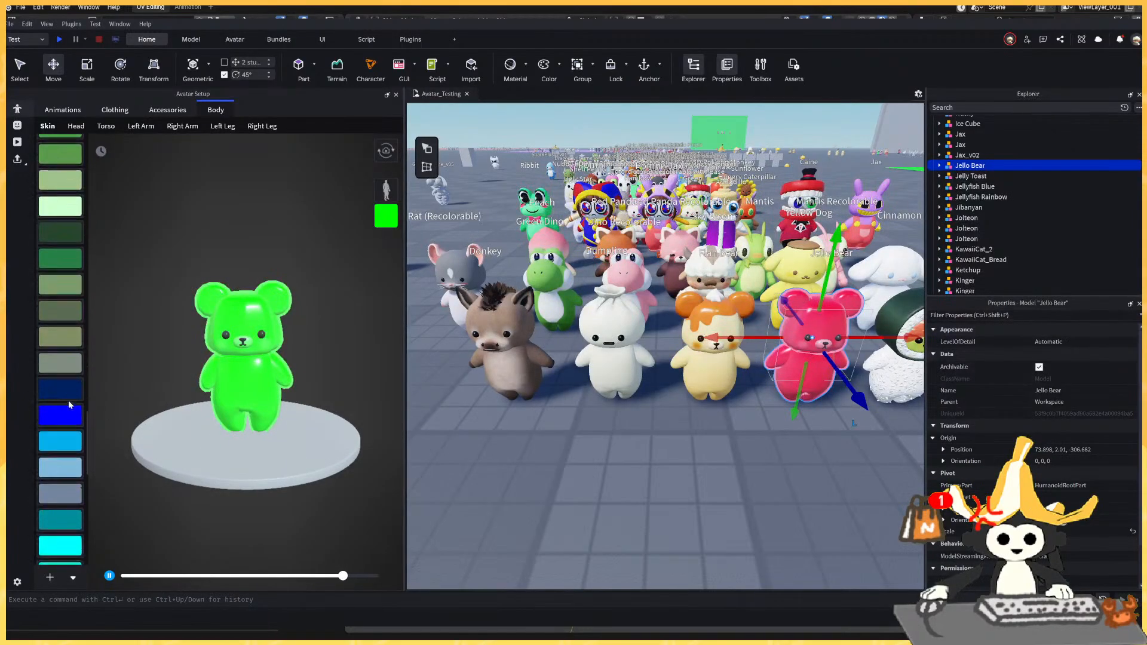
Preview the Jello Bear in sea green, pure blue and cyan skin colours.
{"action": "left_click", "coordinate": [60, 251]}
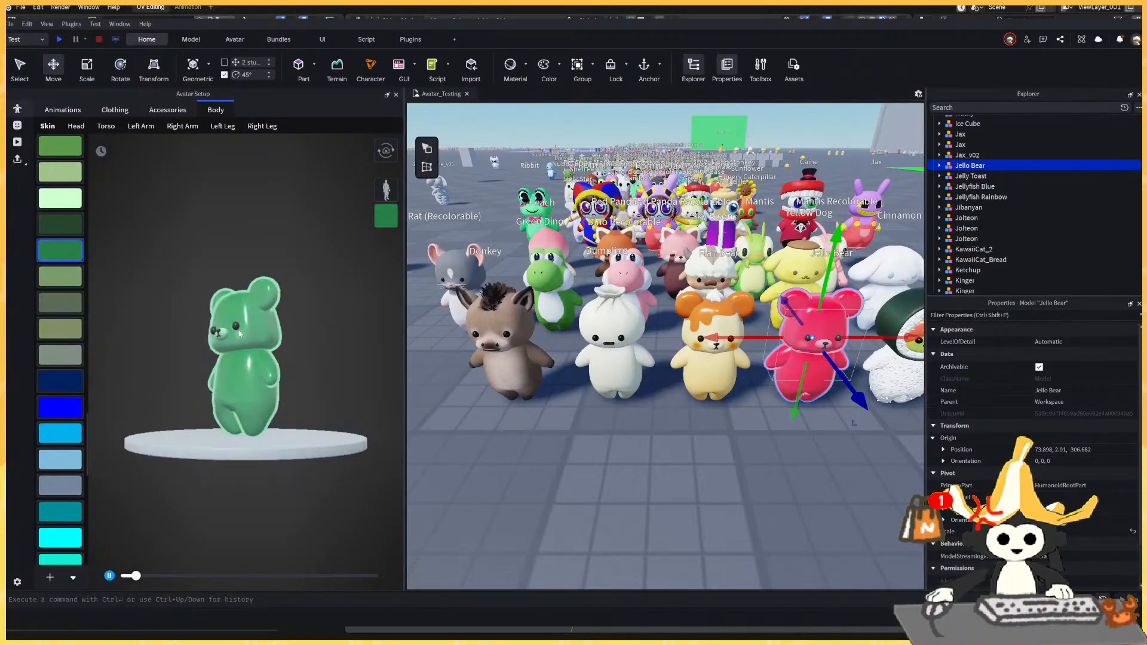
{"action": "left_click", "coordinate": [59, 411]}
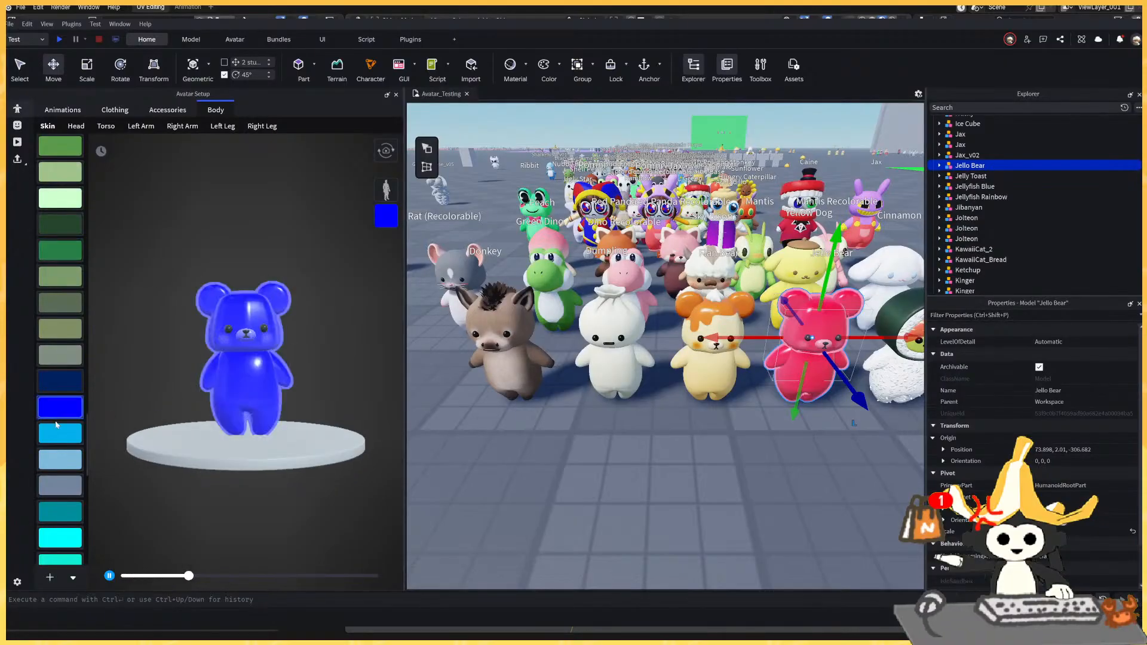
{"action": "scroll", "coordinate": [56, 430], "scroll_direction": "down", "scroll_amount": 2}
{"action": "left_click", "coordinate": [55, 435]}
{"action": "scroll", "coordinate": [54, 448], "scroll_direction": "down", "scroll_amount": 6}
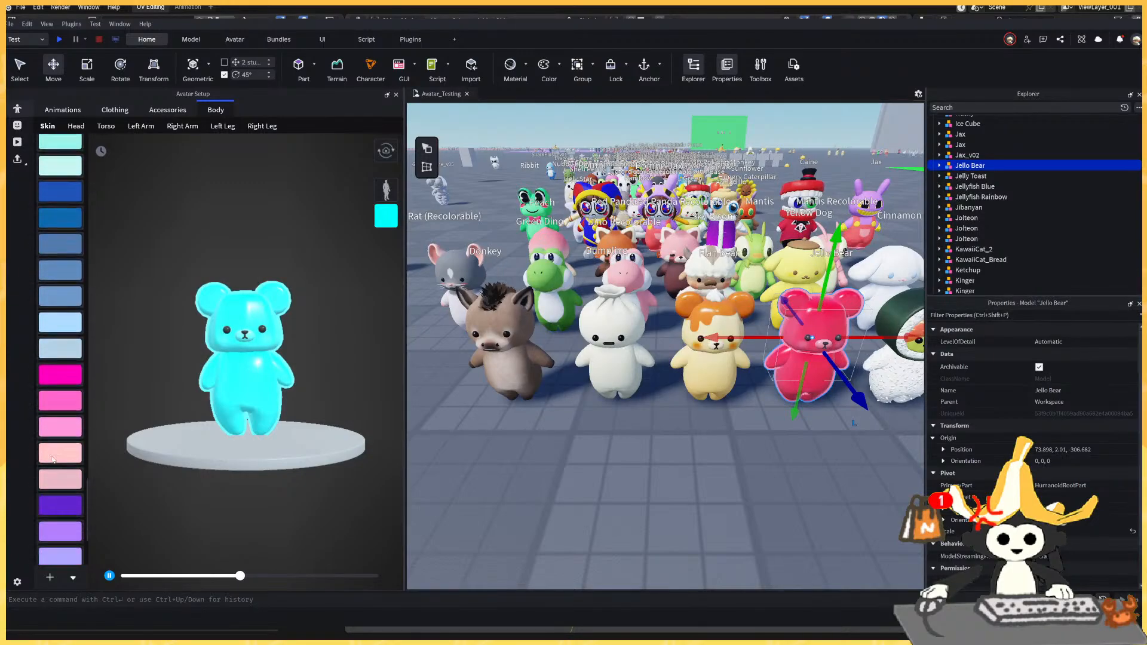
Browse the remaining skin colours and preview the Jello Bear in hot magenta and pink.
{"action": "scroll", "coordinate": [53, 459], "scroll_direction": "down", "scroll_amount": 3}
{"action": "scroll", "coordinate": [63, 305], "scroll_direction": "up", "scroll_amount": 6}
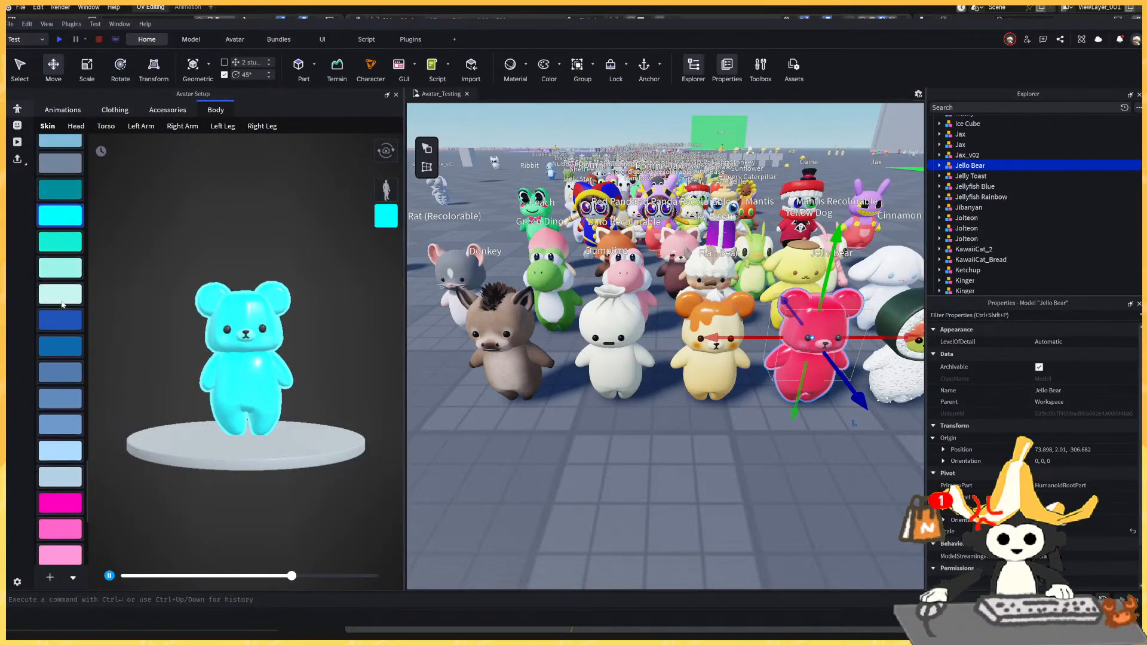
{"action": "scroll", "coordinate": [62, 306], "scroll_direction": "up", "scroll_amount": 3}
{"action": "left_click", "coordinate": [60, 355]}
{"action": "left_click", "coordinate": [60, 355]}
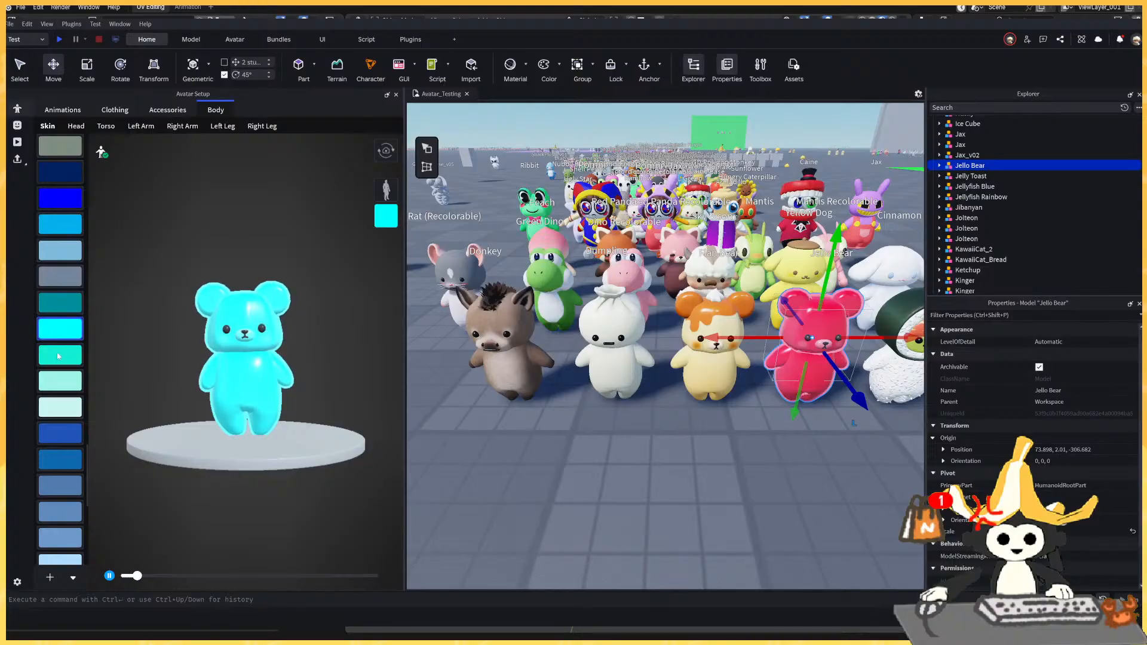
{"action": "scroll", "coordinate": [58, 356], "scroll_direction": "down", "scroll_amount": 5}
{"action": "left_click", "coordinate": [60, 250]}
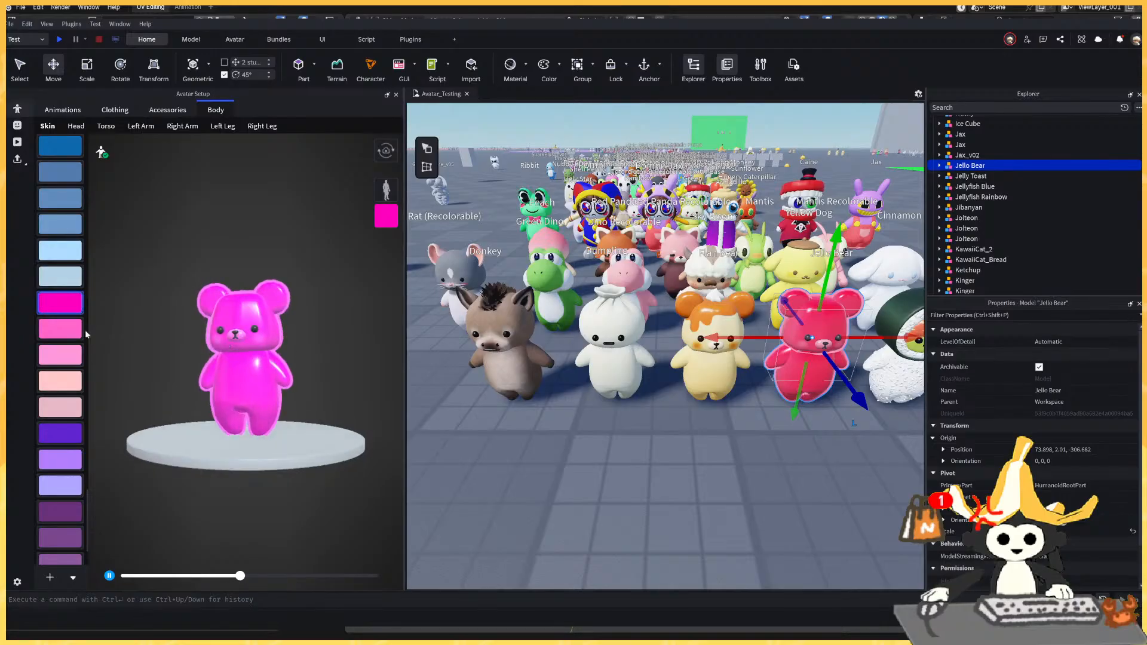
{"action": "left_click", "coordinate": [55, 328]}
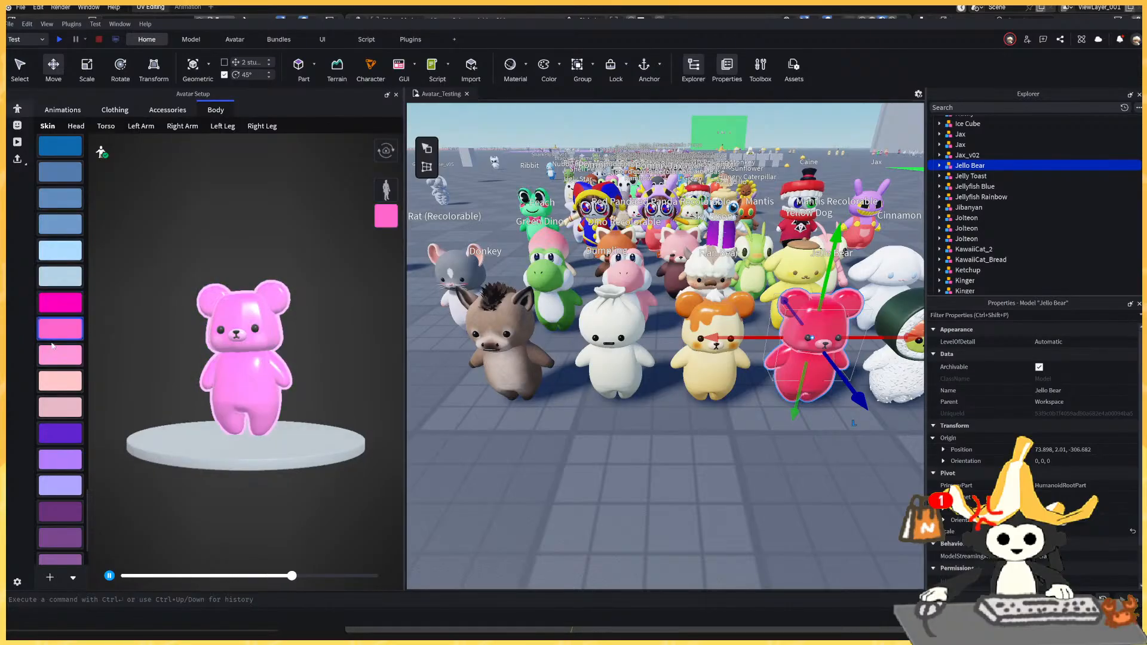
Preview the Jello Bear in light purple, lavender and deep magenta-purple skin colours.
{"action": "scroll", "coordinate": [64, 343], "scroll_direction": "down", "scroll_amount": 3}
{"action": "left_click", "coordinate": [62, 339]}
{"action": "left_click", "coordinate": [67, 359]}
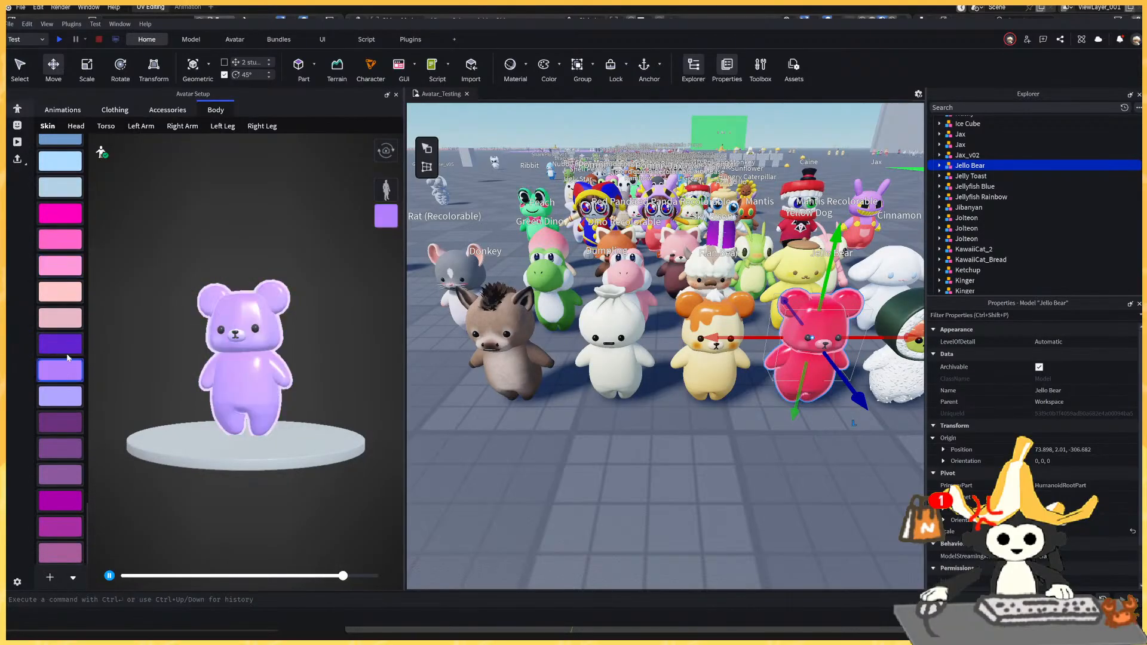
{"action": "left_click", "coordinate": [70, 396]}
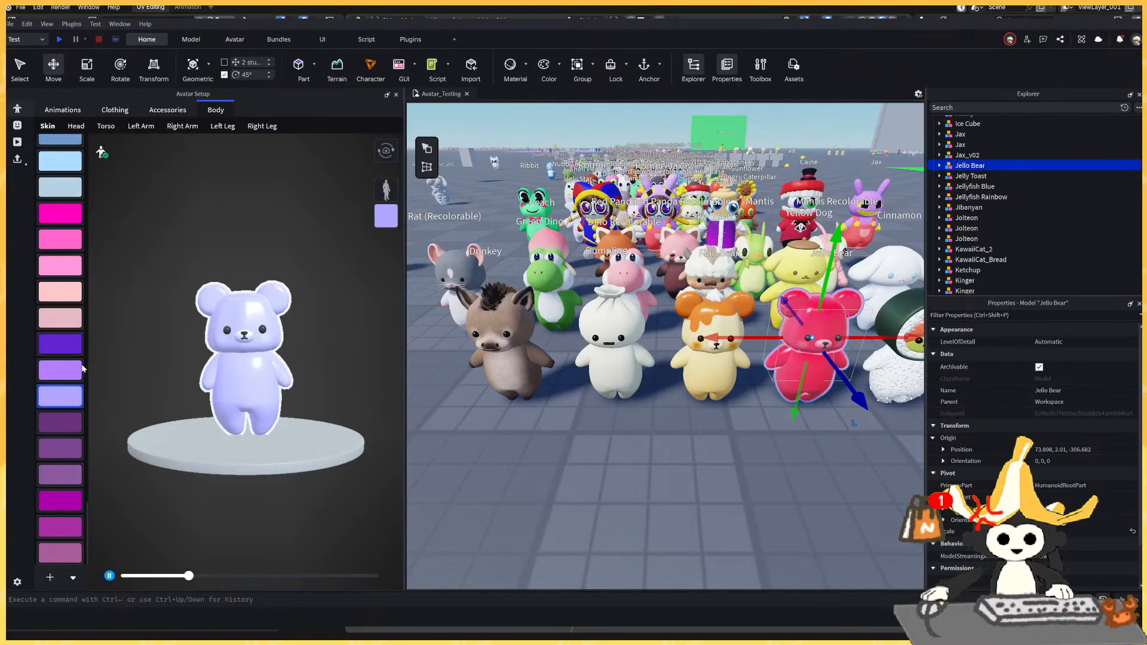
{"action": "left_click", "coordinate": [67, 499]}
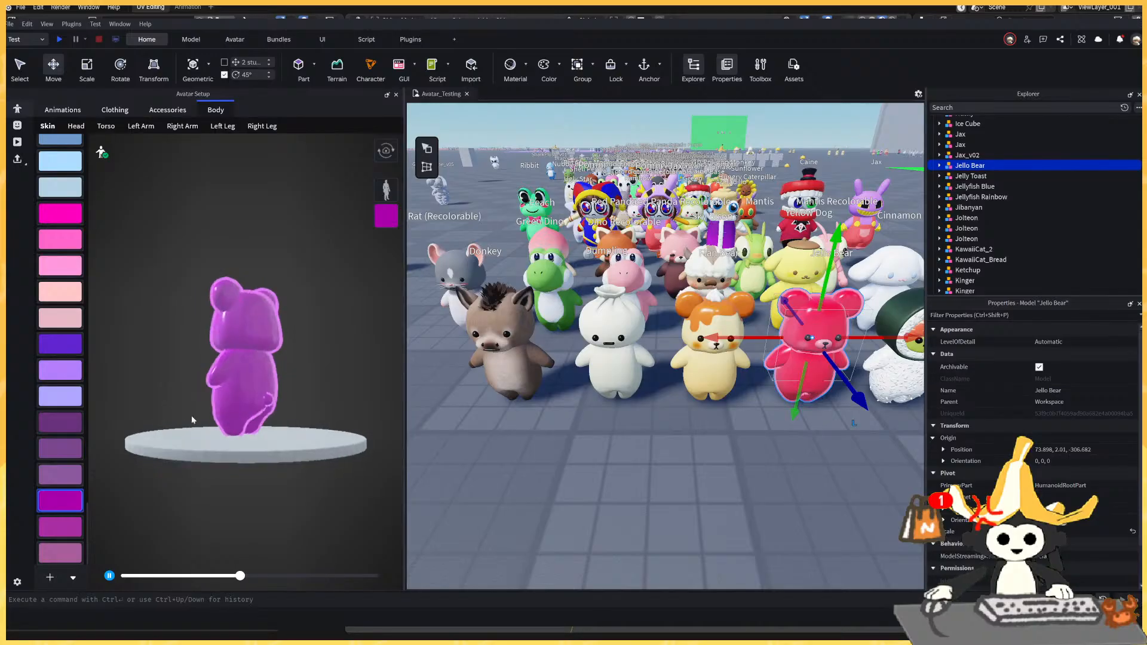
Select the Sushi plushie and preview its Walk animation from the front.
{"action": "left_click", "coordinate": [887, 378]}
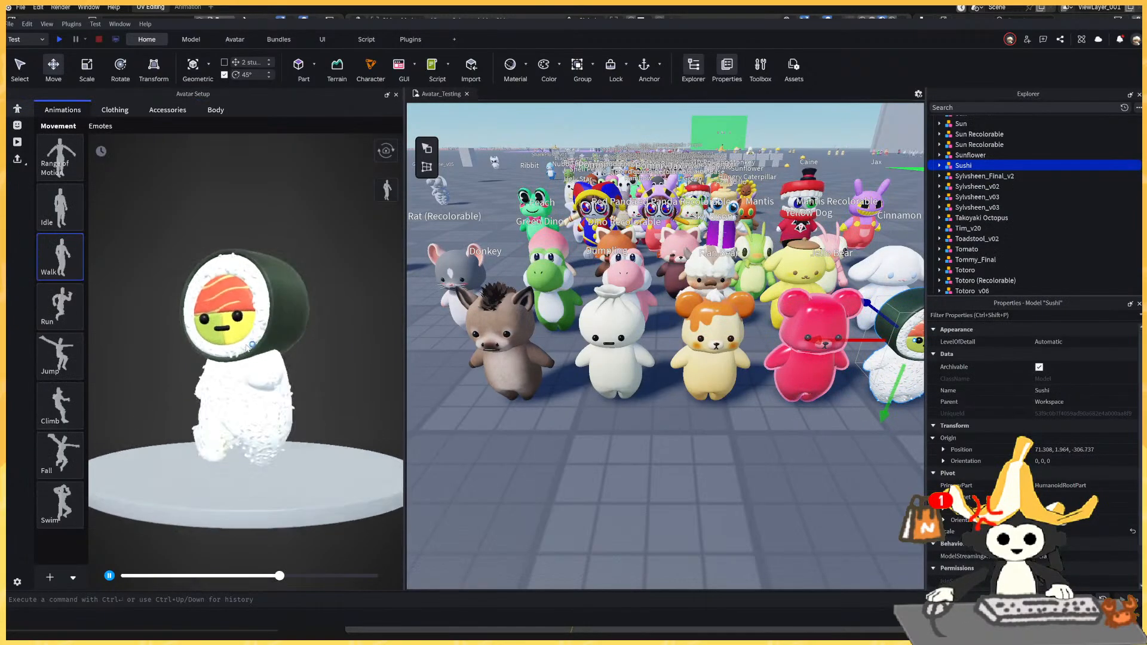
{"action": "left_click_drag", "start_coordinate": [309, 347], "coordinate": [309, 379]}
Select Friendly Frog in the front row and preview its Idle animation from the front.
{"action": "right_click_drag", "start_coordinate": [641, 420], "coordinate": [640, 406]}
{"action": "scroll", "coordinate": [641, 420], "scroll_direction": "down", "scroll_amount": 6}
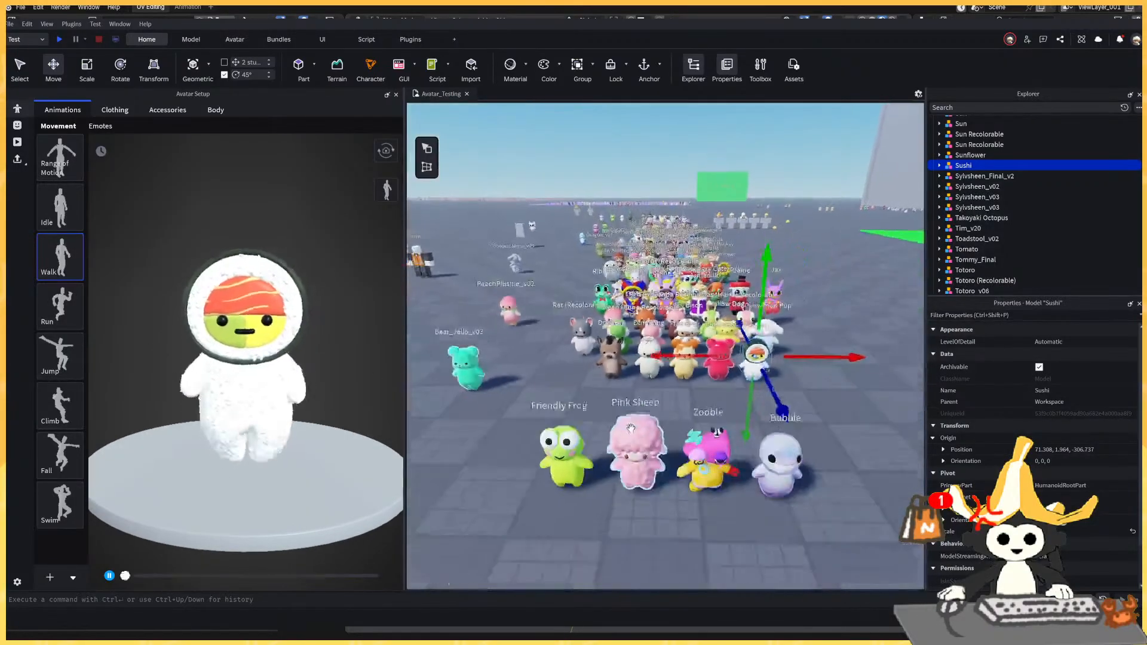
{"action": "left_click", "coordinate": [572, 444]}
{"action": "left_click_drag", "start_coordinate": [322, 373], "coordinate": [340, 358]}
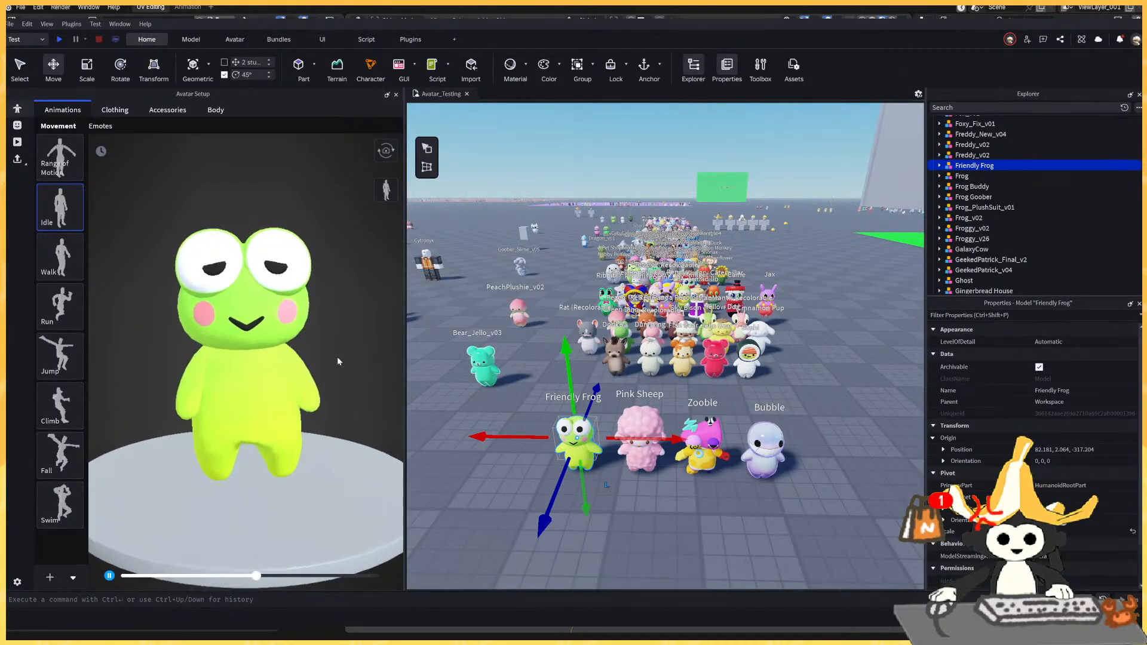
Select Pink Sheep, preview its Walk animation from different angles, and open the Import Queue.
{"action": "left_click", "coordinate": [640, 445]}
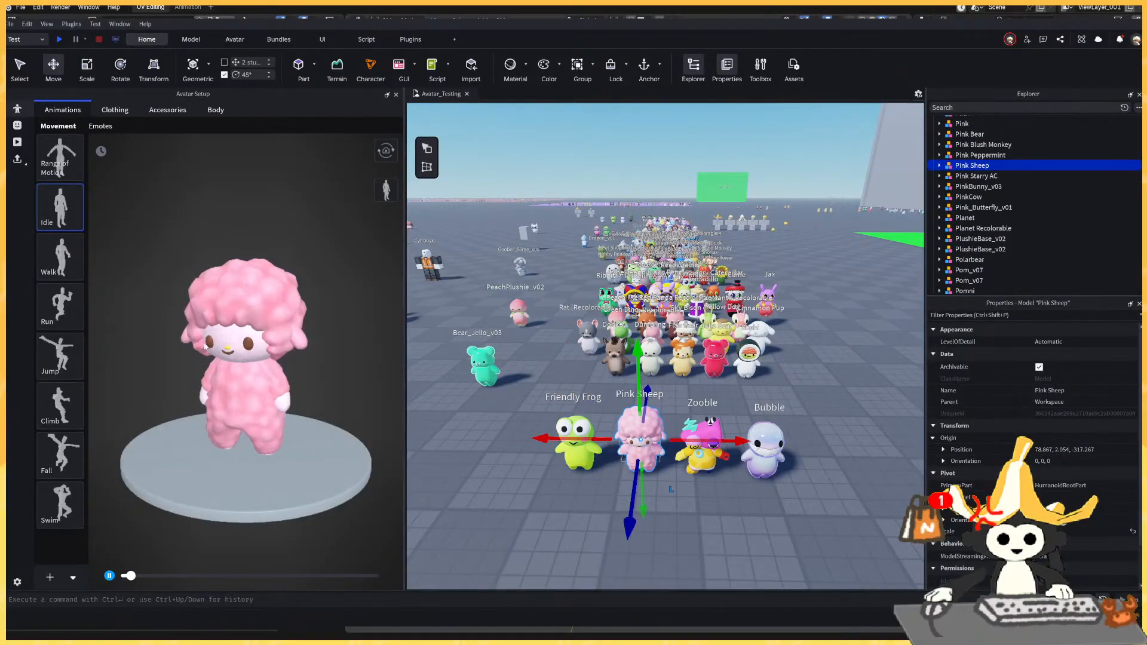
{"action": "left_click", "coordinate": [65, 269]}
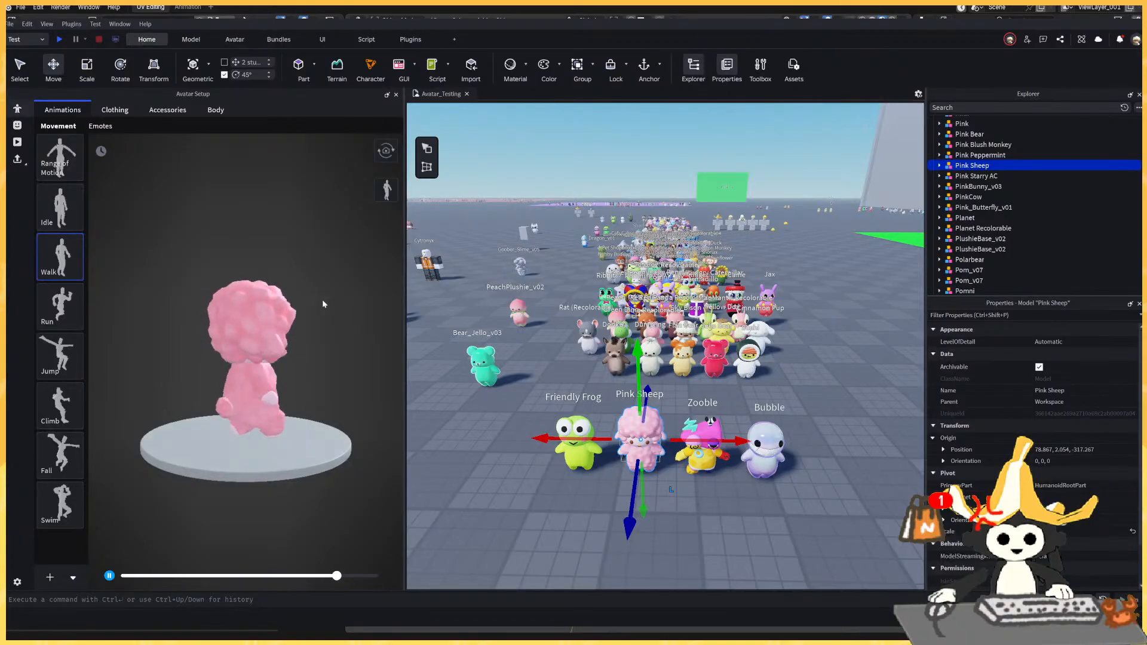
{"action": "left_click_drag", "start_coordinate": [322, 304], "coordinate": [351, 289]}
{"action": "key", "text": "ctrl+m"}
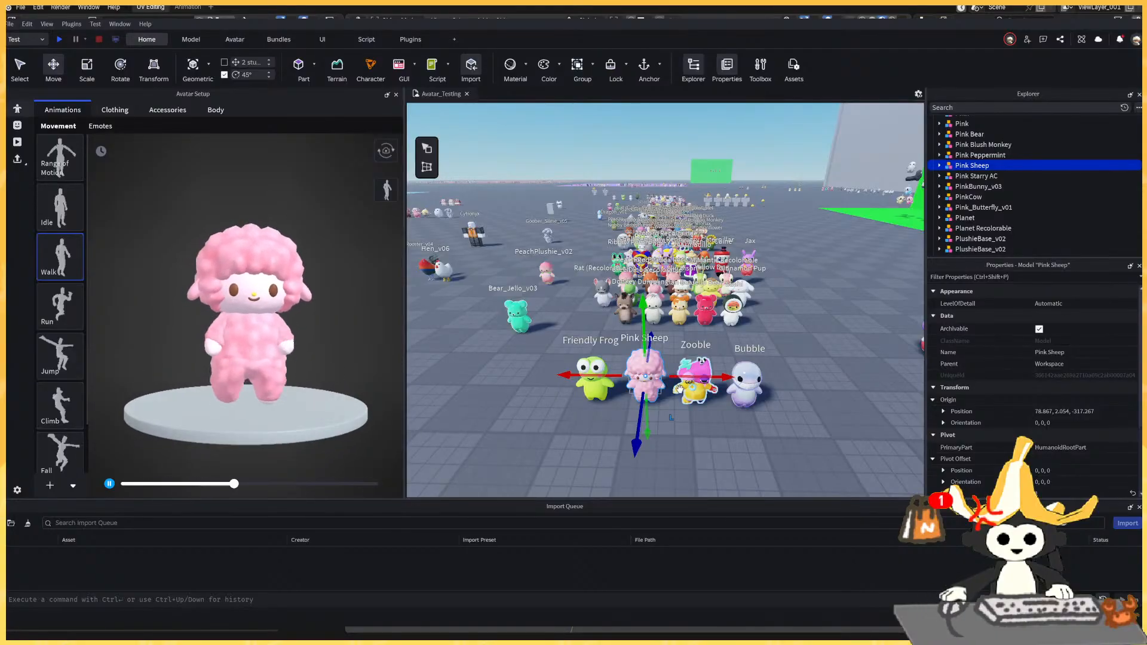
Select Zooble and preview its Walk animation, turning the model to view it from the front.
{"action": "left_click", "coordinate": [703, 404]}
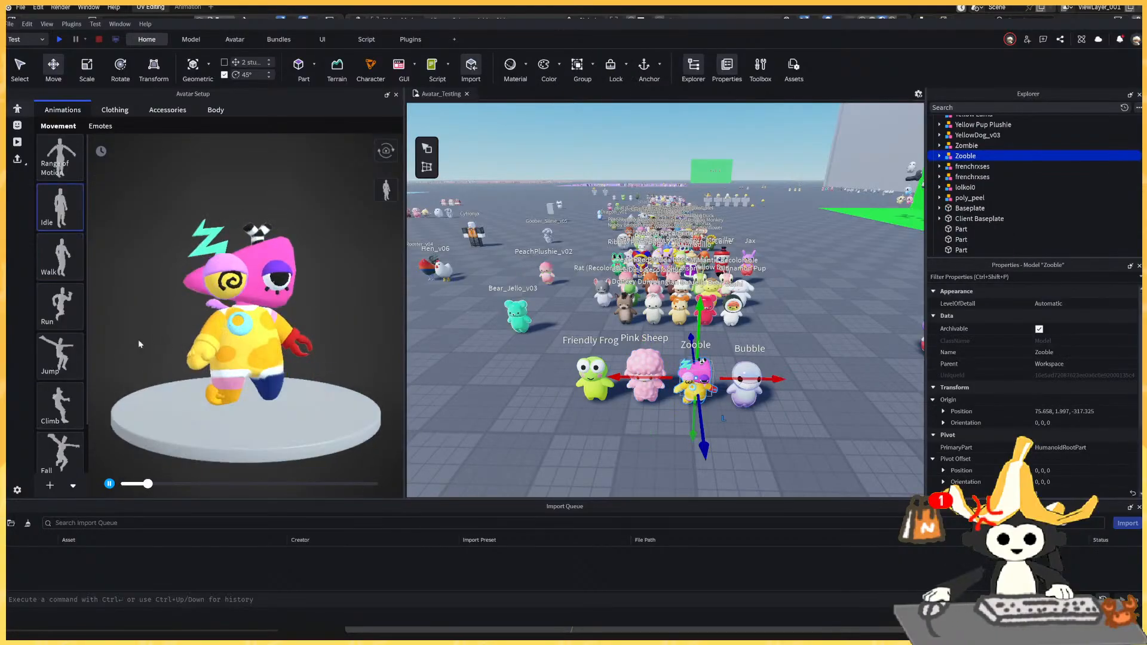
{"action": "left_click", "coordinate": [63, 259]}
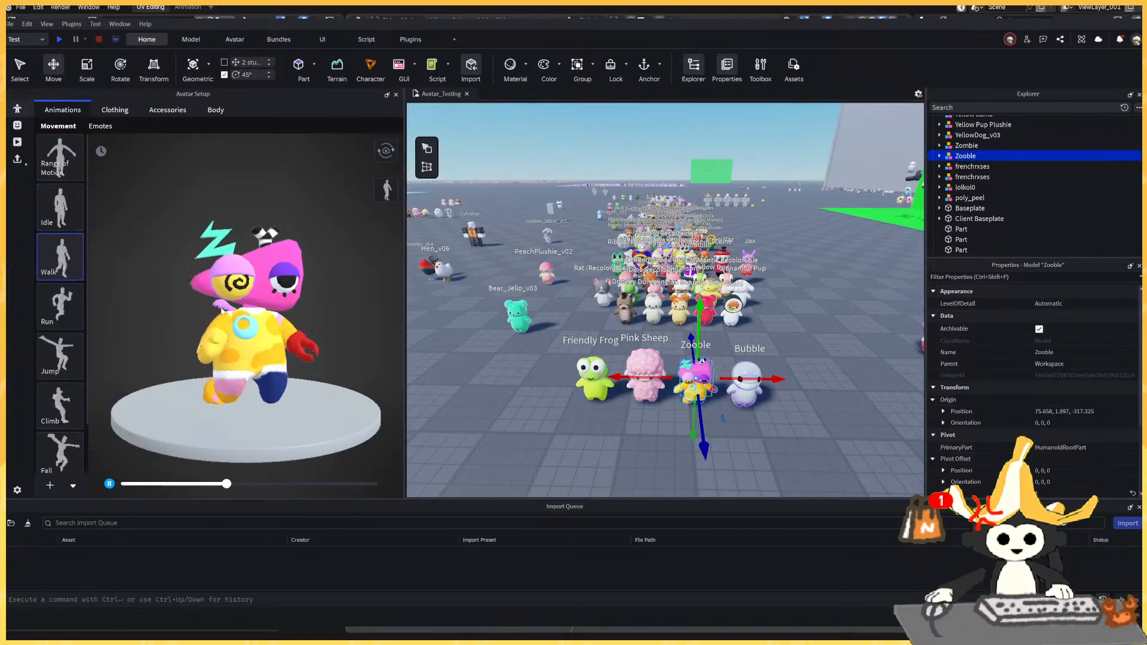
{"action": "mouse_move", "coordinate": [249, 311]}
{"action": "left_mouse_down"}
{"action": "mouse_move", "coordinate": [289, 306]}
{"action": "mouse_move", "coordinate": [213, 299]}
{"action": "mouse_move", "coordinate": [210, 335]}
{"action": "mouse_move", "coordinate": [317, 363]}
{"action": "mouse_move", "coordinate": [347, 316]}
{"action": "mouse_move", "coordinate": [368, 308]}
{"action": "mouse_move", "coordinate": [234, 317]}
{"action": "left_mouse_up"}
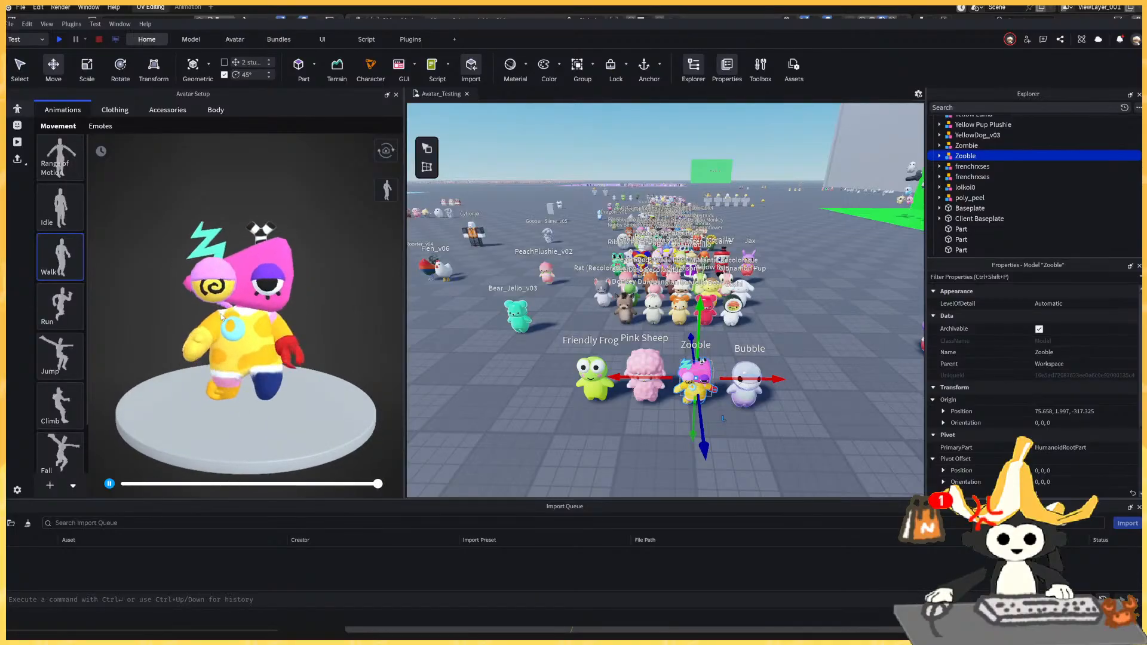
Select Bubble and inspect its Idle animation up close from different angles.
{"action": "left_click", "coordinate": [746, 388]}
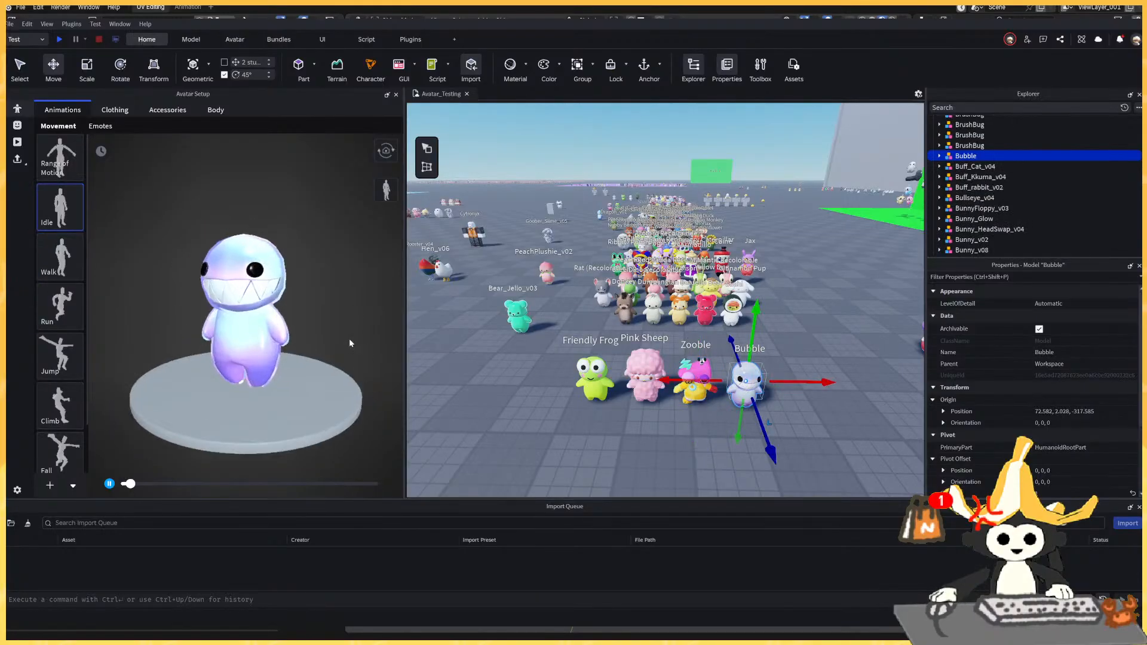
{"action": "mouse_move", "coordinate": [349, 338]}
{"action": "left_mouse_down"}
{"action": "mouse_move", "coordinate": [173, 328]}
{"action": "mouse_move", "coordinate": [364, 328]}
{"action": "left_mouse_up"}
{"action": "scroll", "coordinate": [304, 336], "scroll_direction": "up", "scroll_amount": 3}
{"action": "left_click_drag", "start_coordinate": [218, 335], "coordinate": [230, 357]}
{"action": "scroll", "coordinate": [229, 357], "scroll_direction": "down", "scroll_amount": 2}
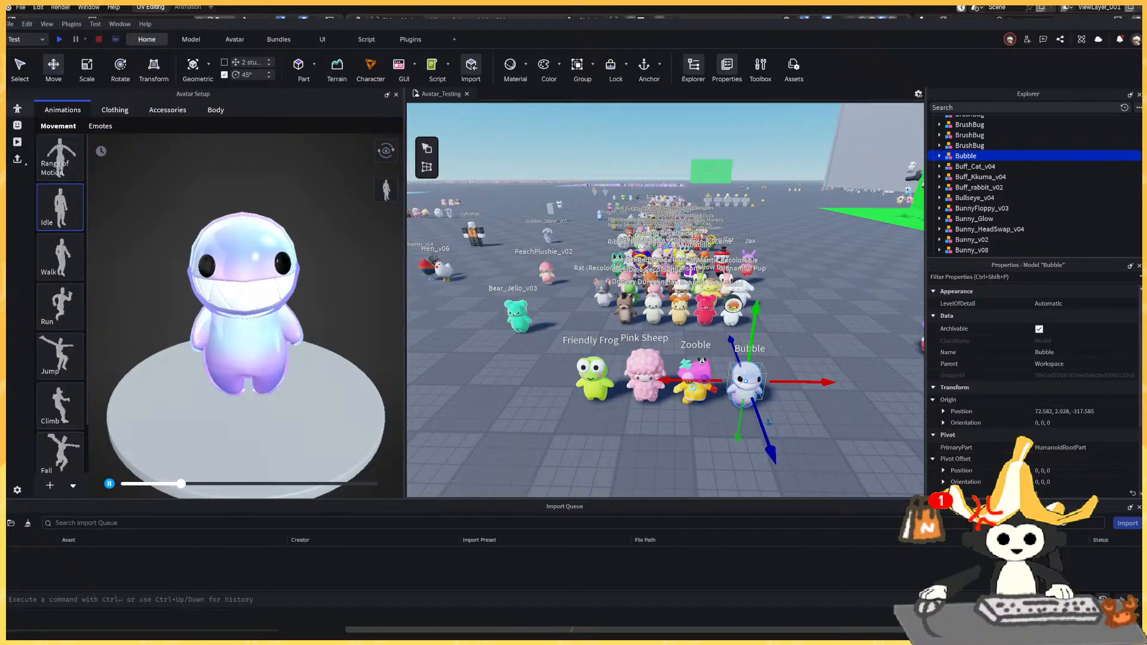